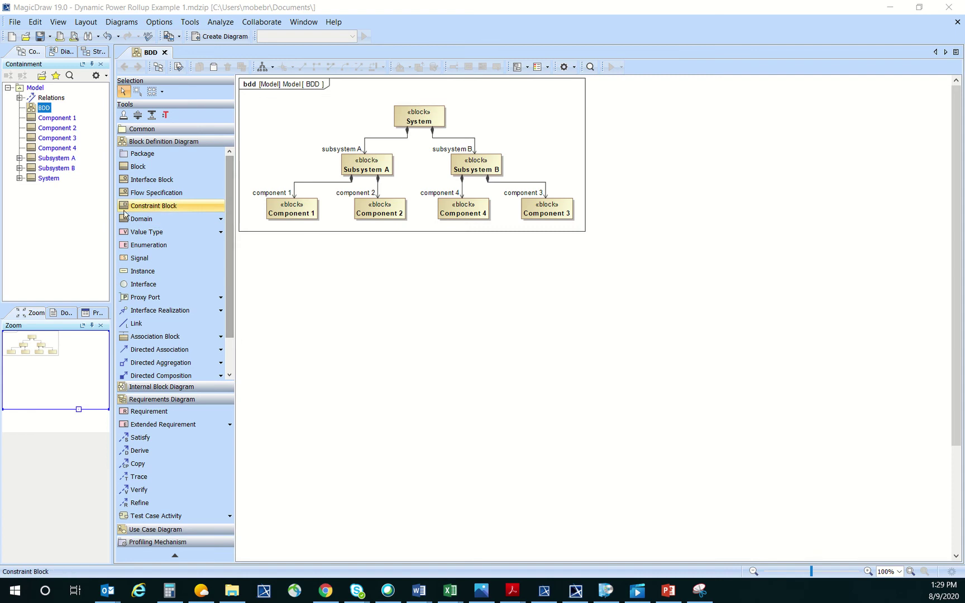
Show the auxiliary resources in the containment tree and widen the tree so their names are readable
left_click_drag(112, 201, 148, 199)
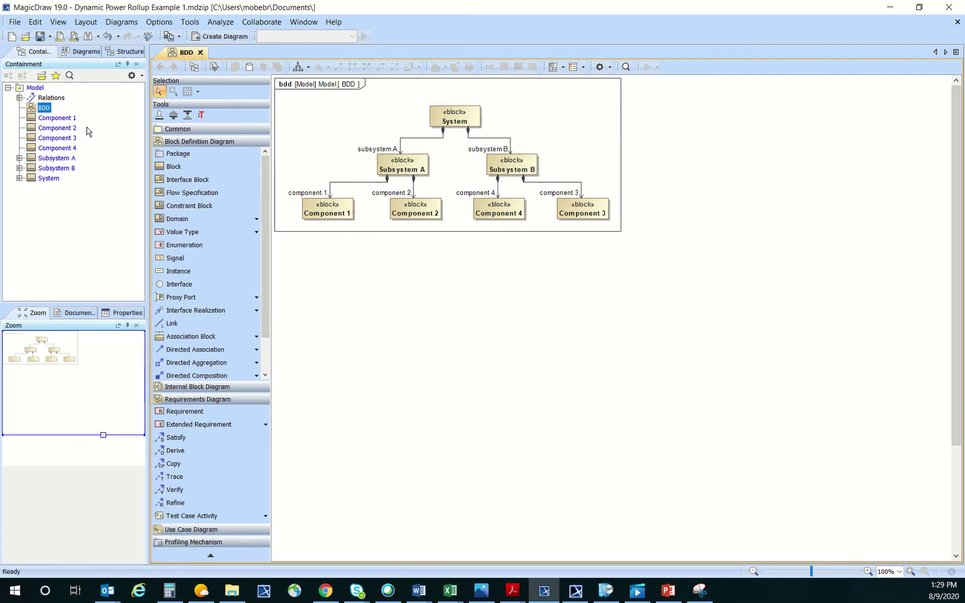
left_click(141, 77)
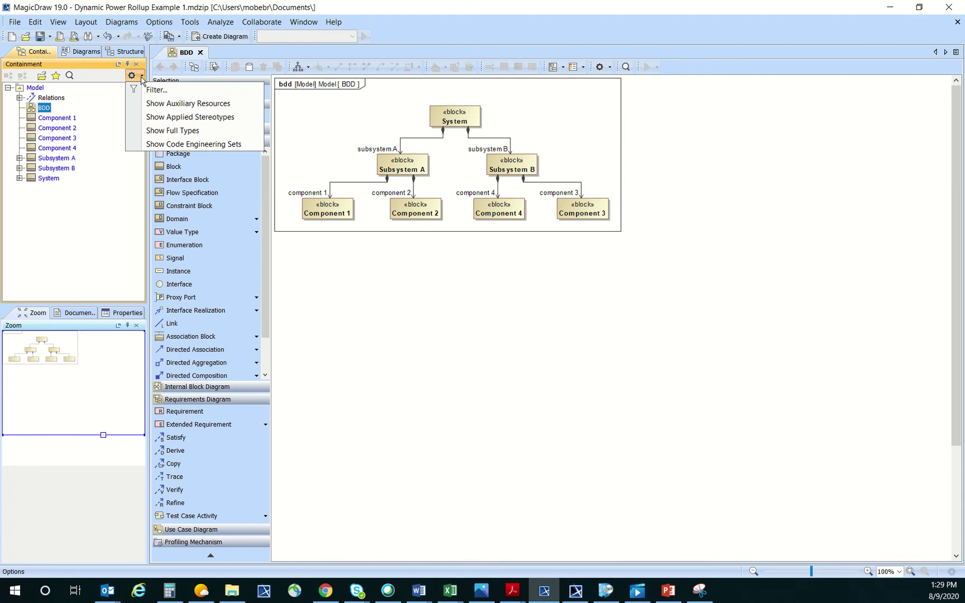
left_click(170, 105)
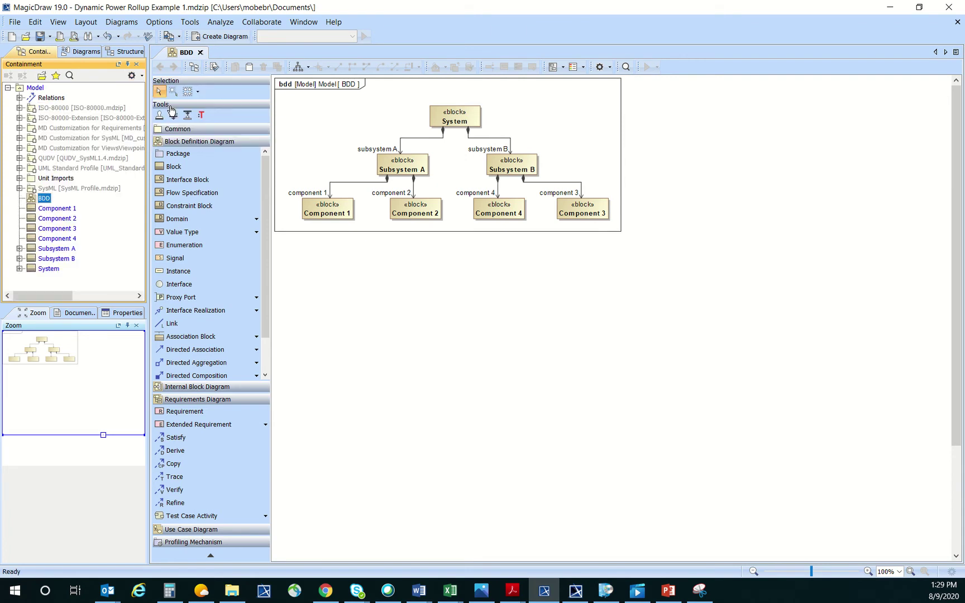
left_click_drag(149, 120, 200, 121)
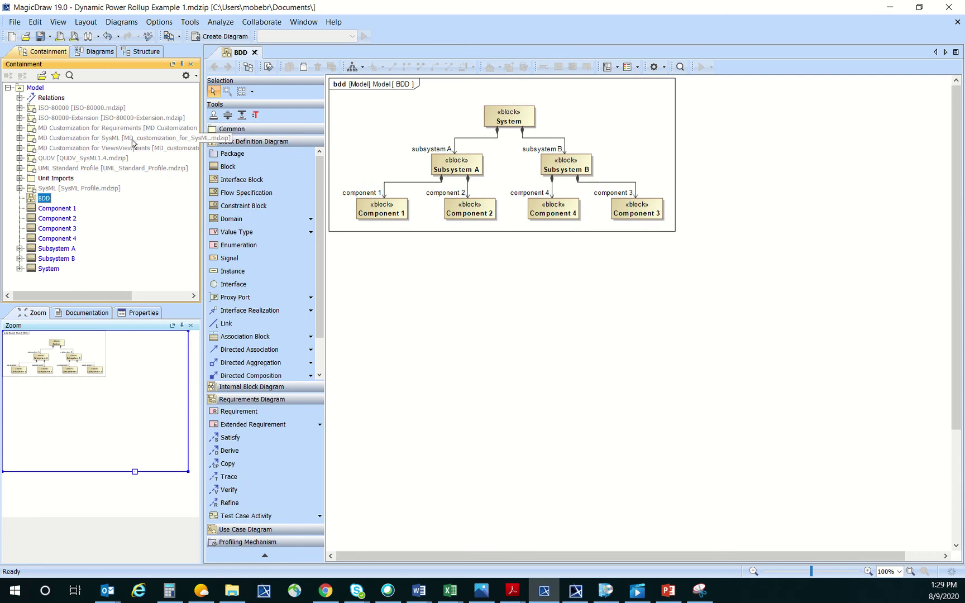
Expand MD Customization for SysML through analysis patterns to the contents of the rollup patterns package
left_click(20, 139)
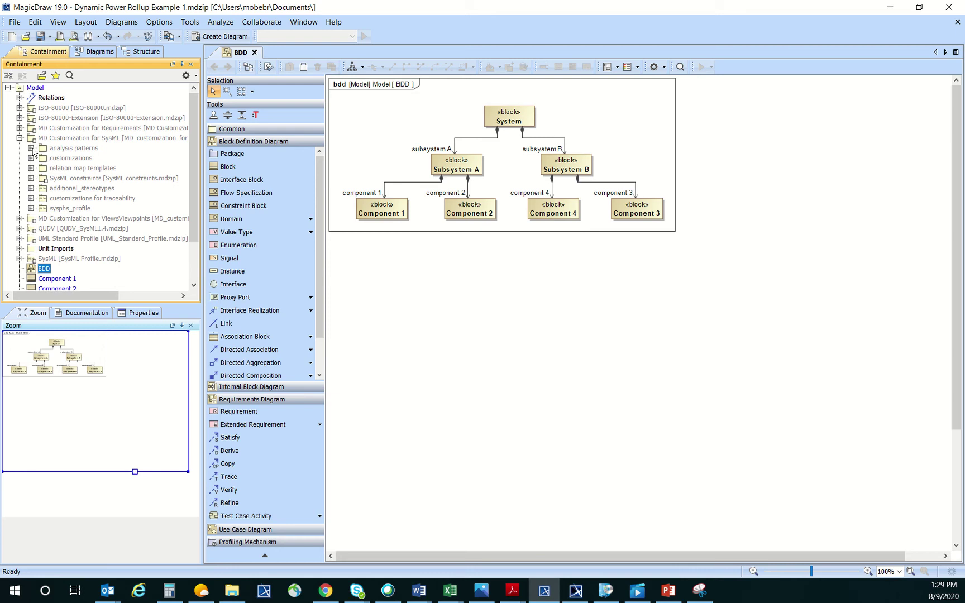
left_click(31, 148)
left_click(44, 158)
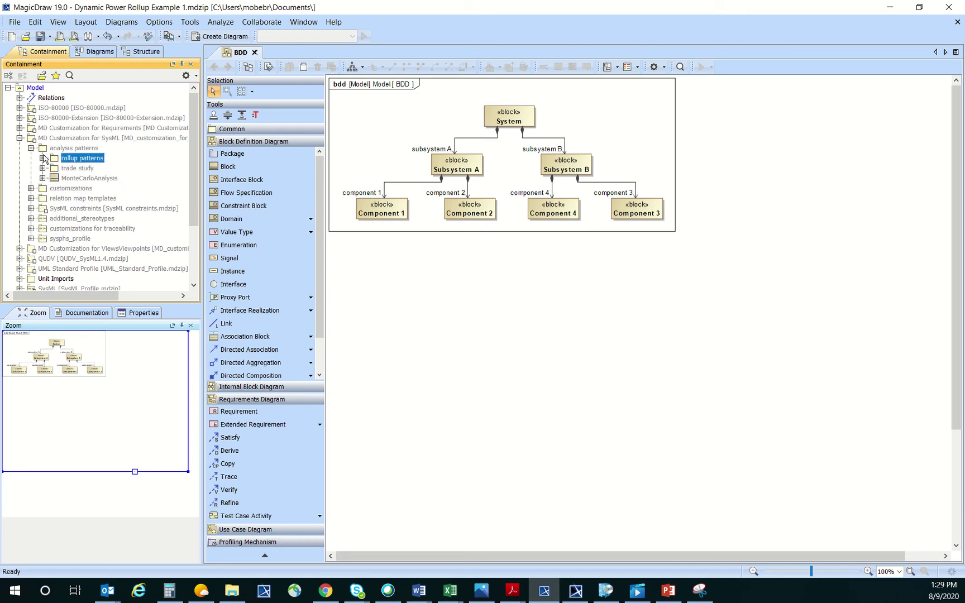
left_click(43, 158)
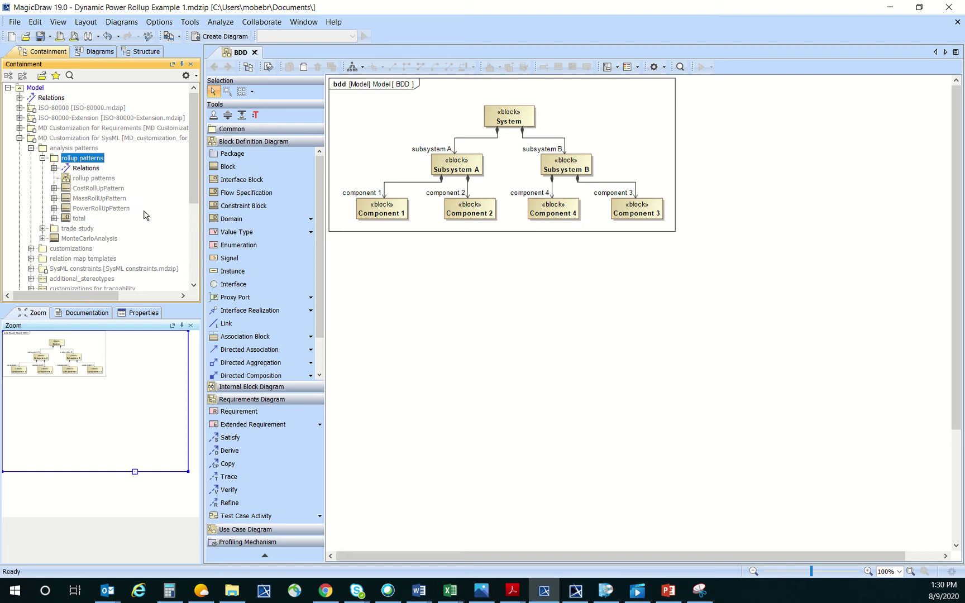
Copy PowerRollUpPattern and total from the rollup patterns package, and hide the auxiliary resources
left_click(125, 212)
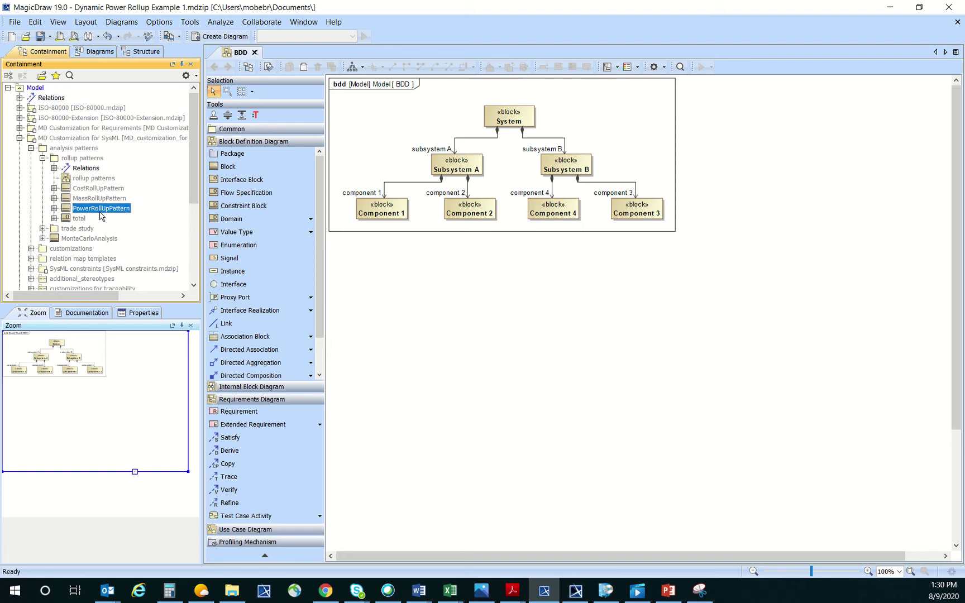
left_click(81, 218)
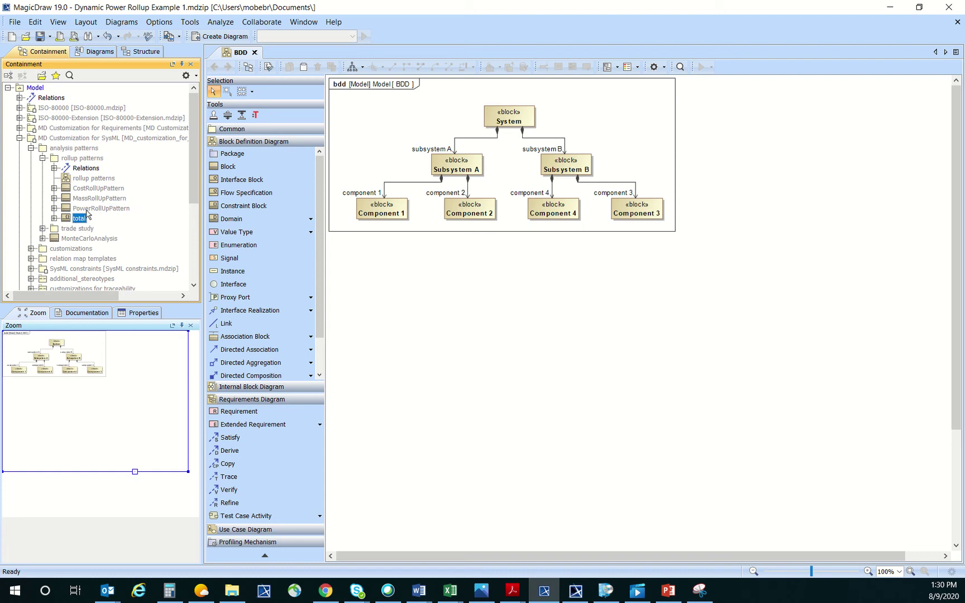
left_click(86, 209, "ctrl")
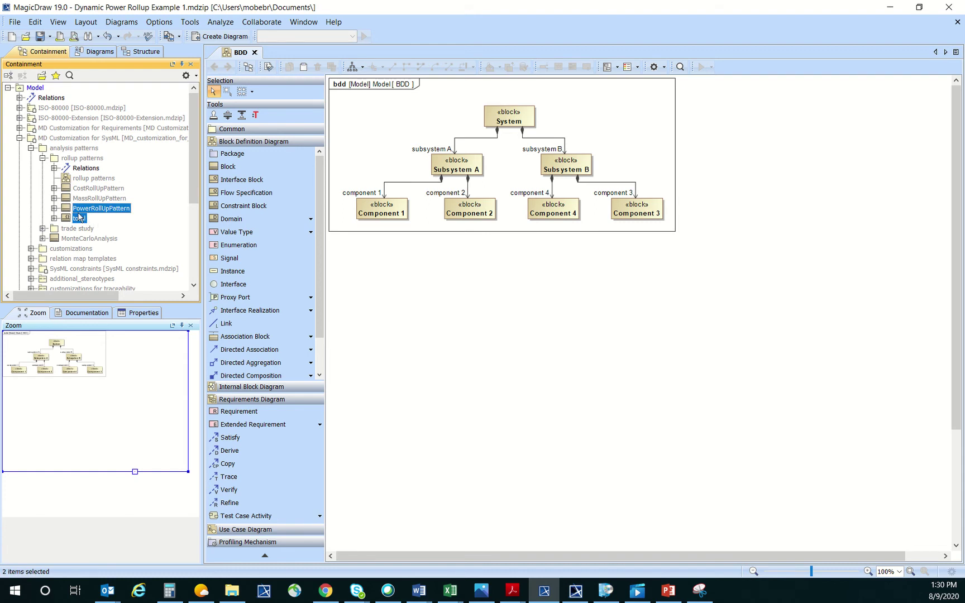
right_click(79, 217)
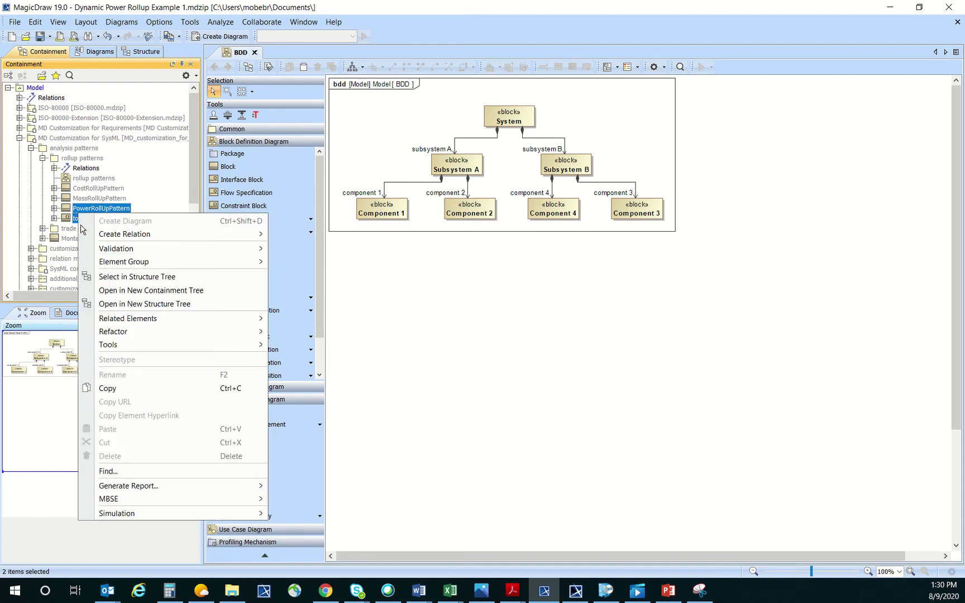
left_click(130, 389)
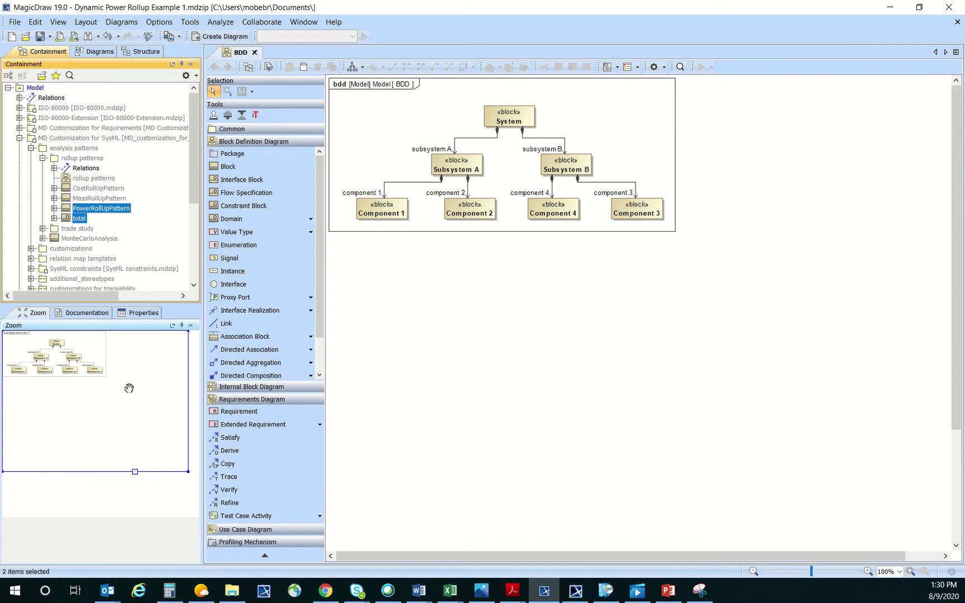
left_click(192, 81)
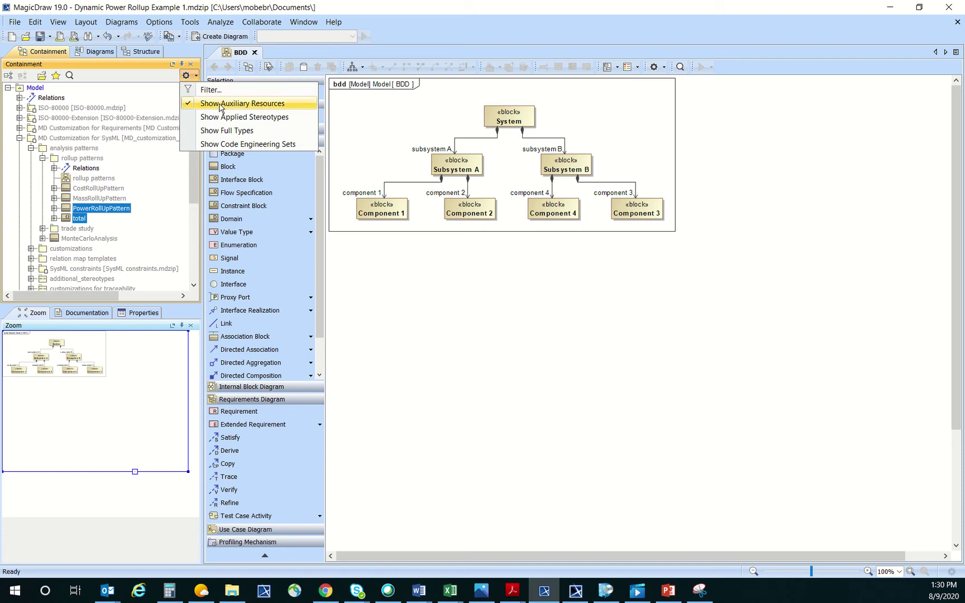
left_click(284, 104)
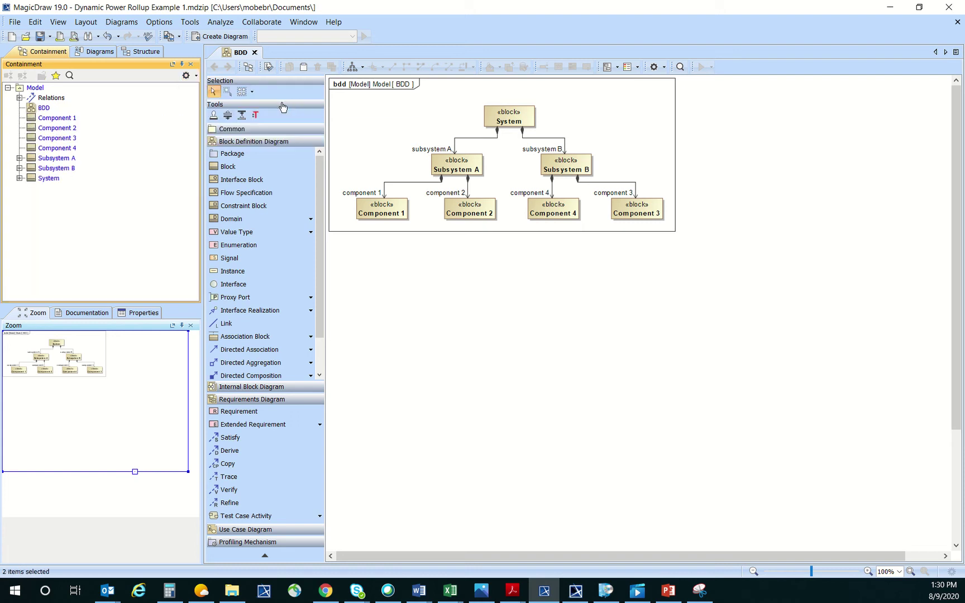
Create a package named Power Rollup under Model and paste the copied PowerRollUpPattern and total elements into it
right_click(36, 89)
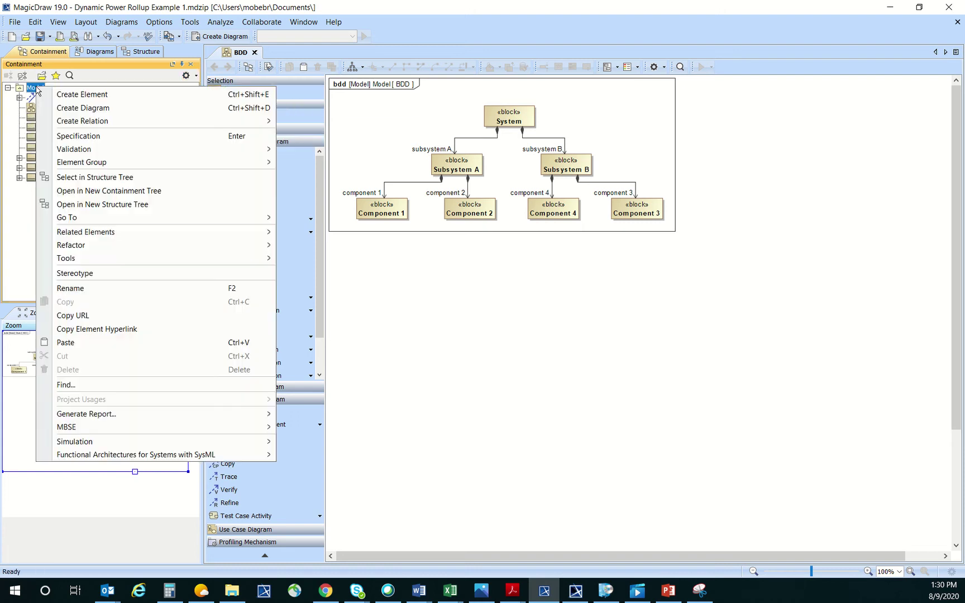
left_click(134, 96)
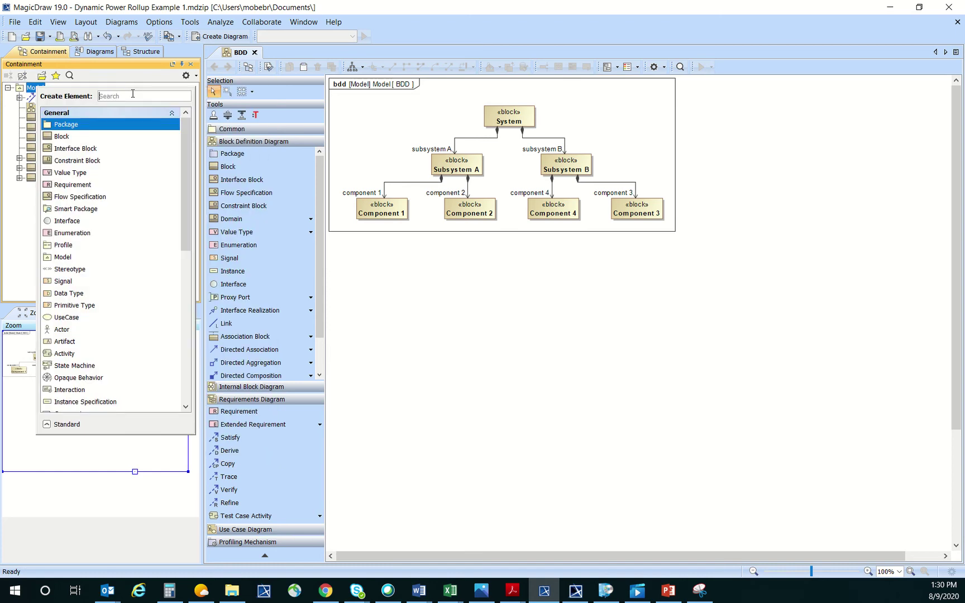
left_click(93, 125)
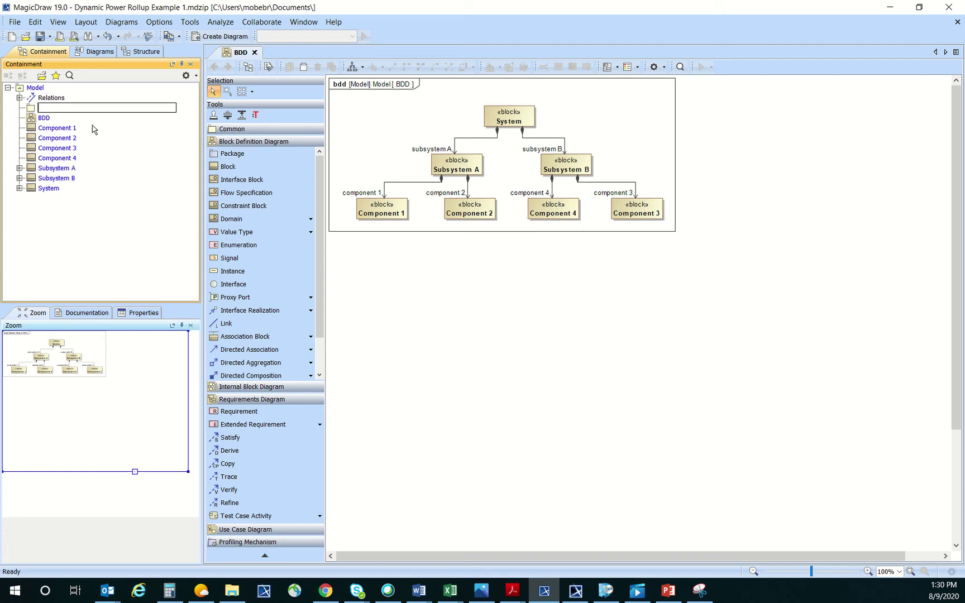
type("Power Rollup")
key("Return")
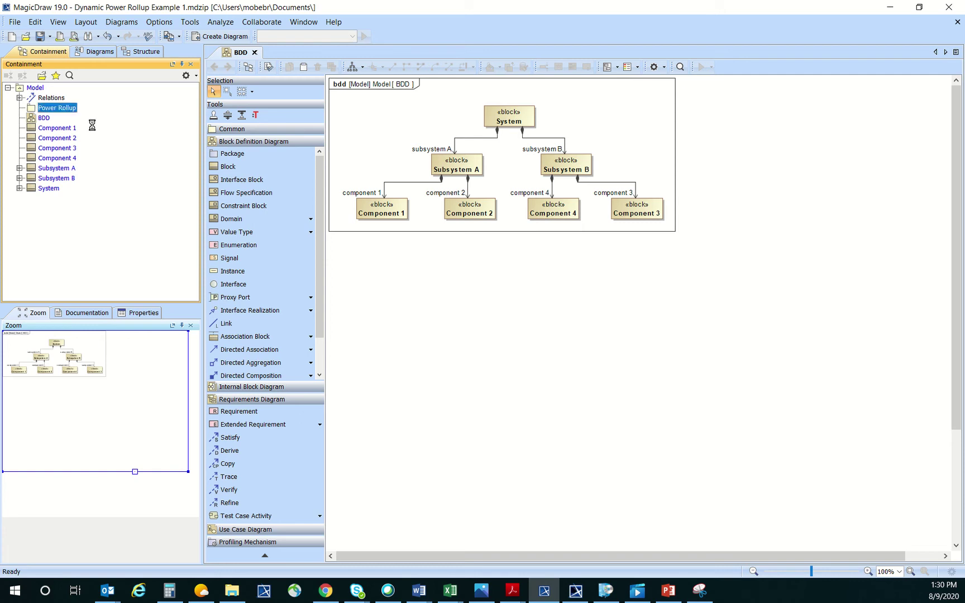
left_click(20, 107)
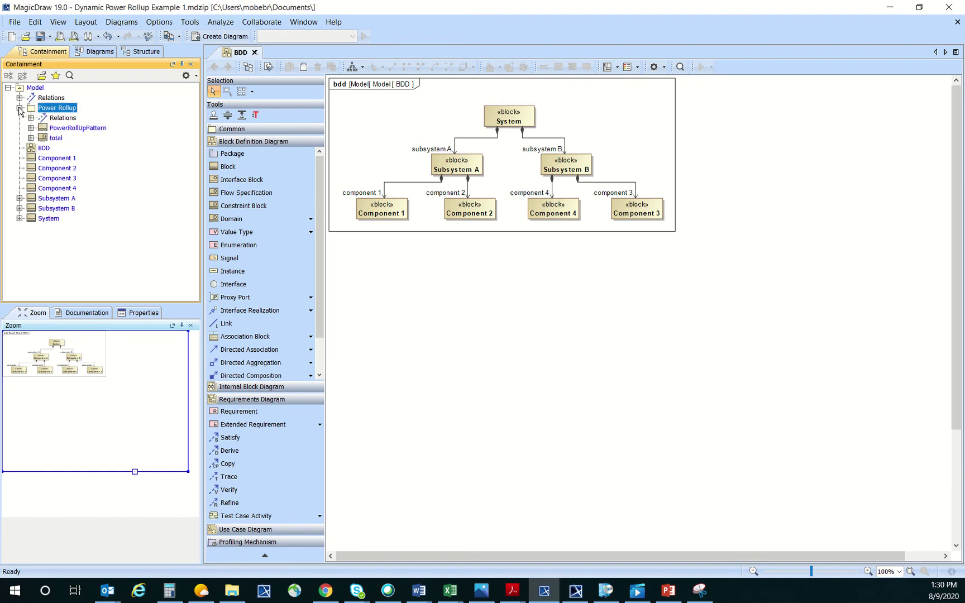
Examine the pasted PowerRollUpPattern block's properties and parametric diagram, and the parameters and expression of the total constraint block
left_click(67, 130)
left_click(56, 139)
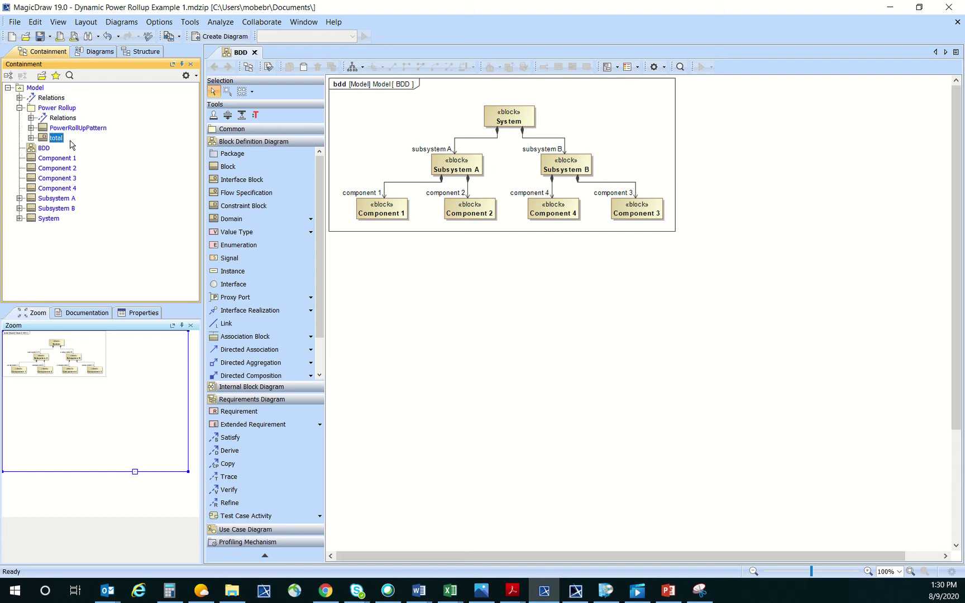
left_click(31, 128)
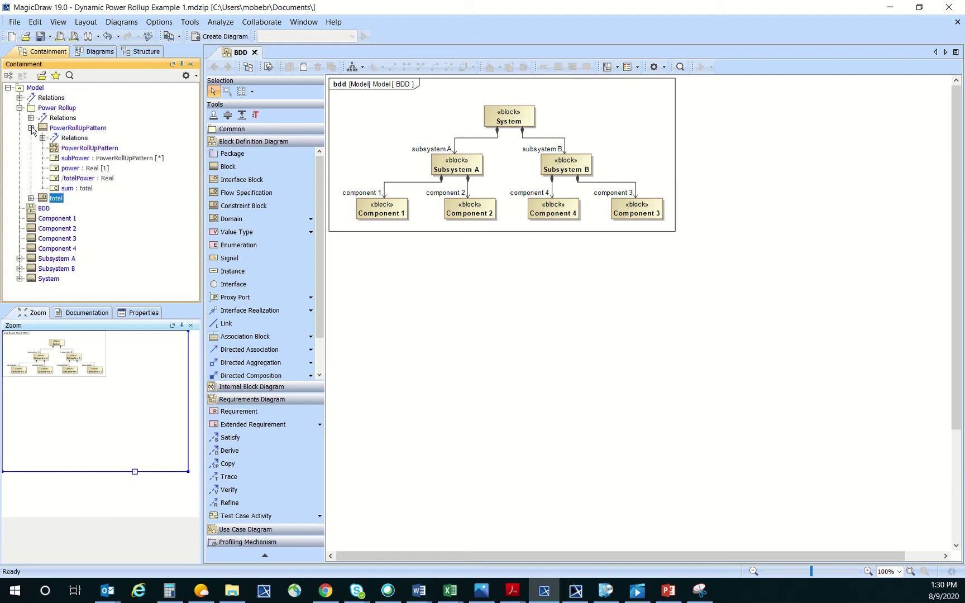
left_click(53, 129)
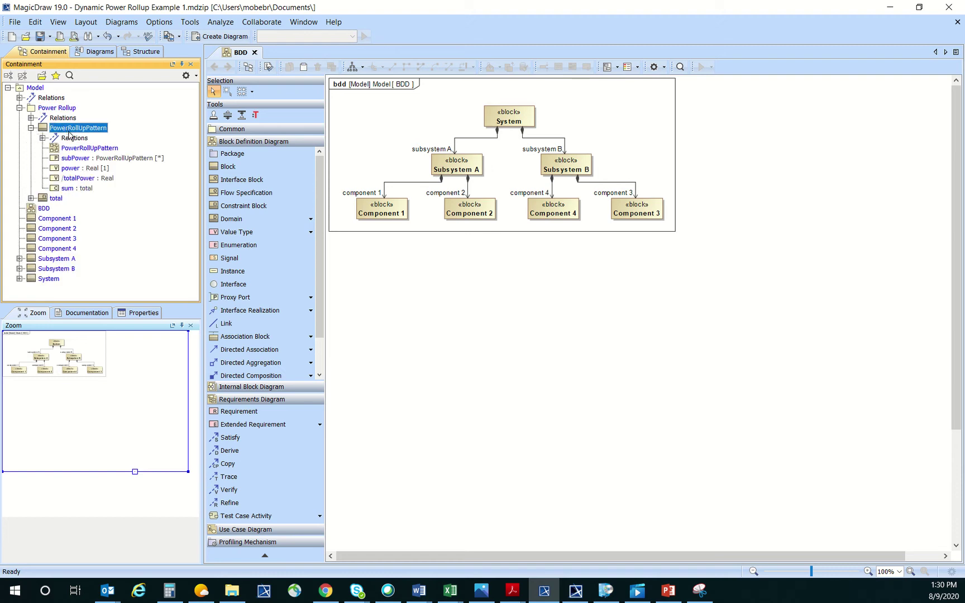
double_click(80, 148)
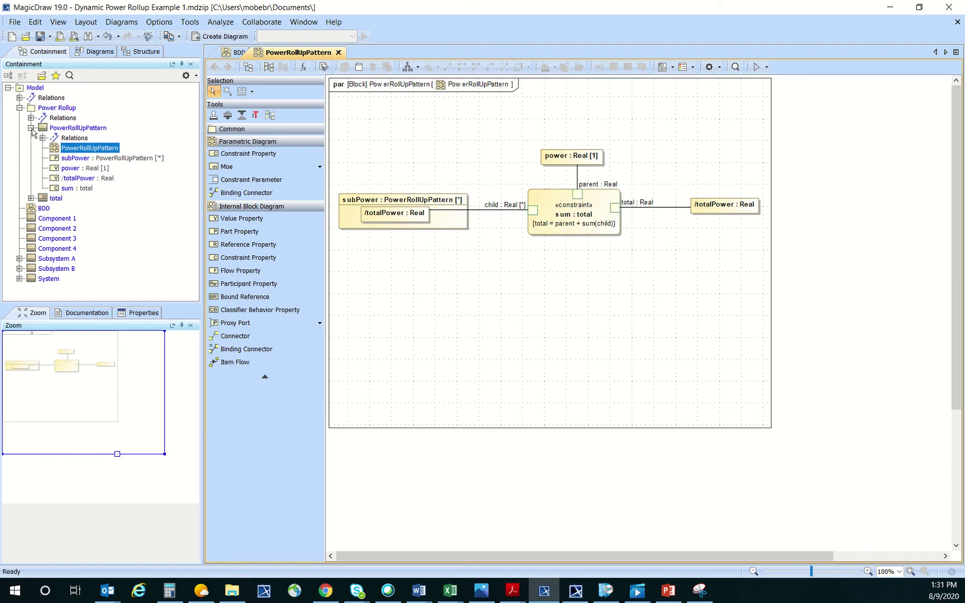
left_click(31, 198)
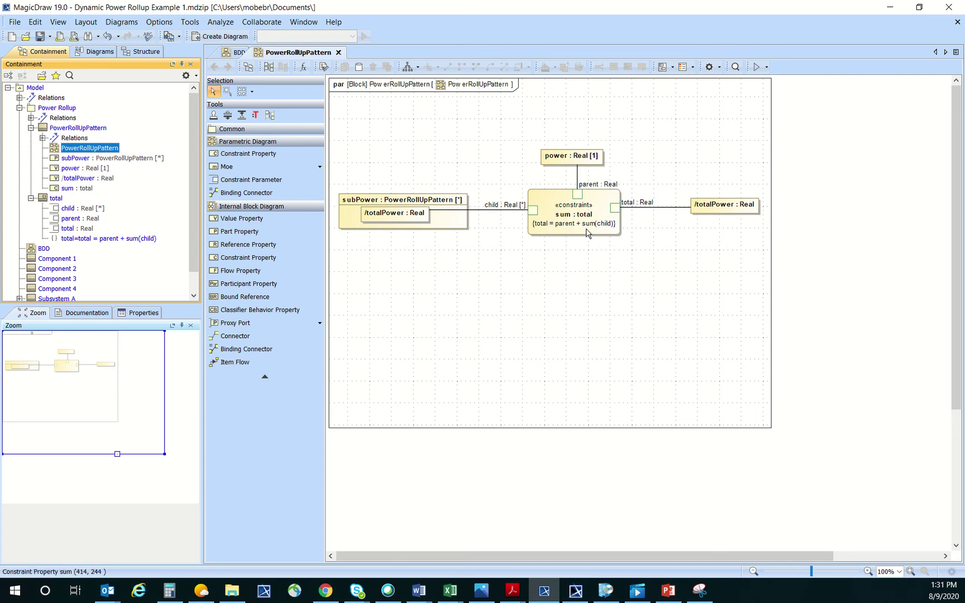
left_click(31, 197)
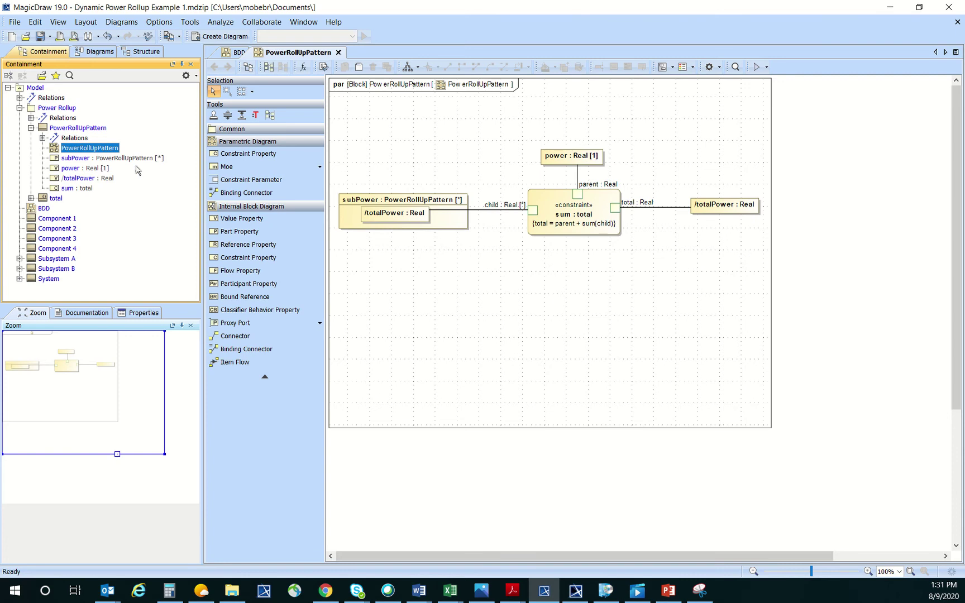
Place the PowerRollUpPattern block and the total constraint block side by side on the BDD diagram below the component blocks
left_click_drag(202, 190, 188, 191)
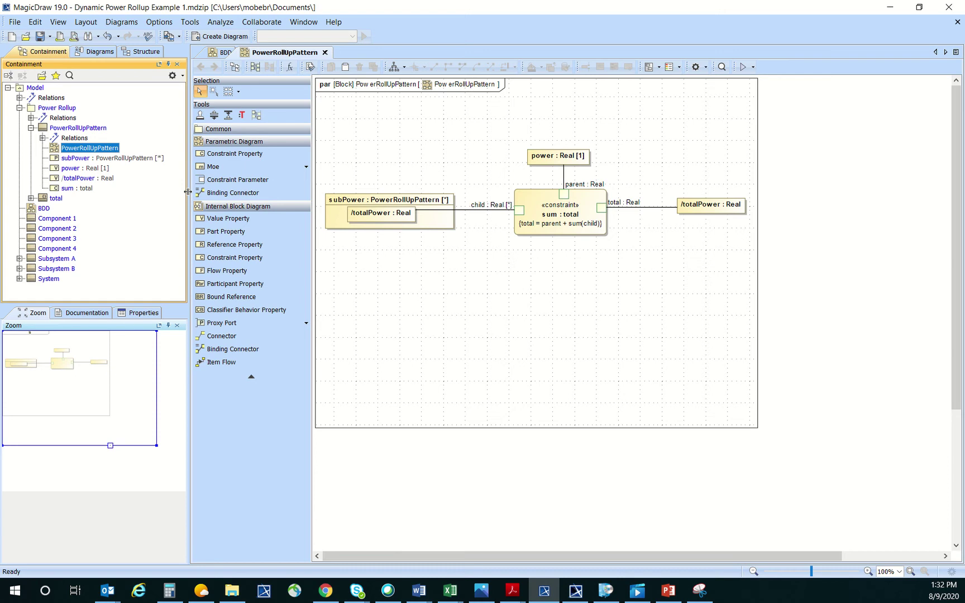
left_click(31, 128)
left_click(214, 55)
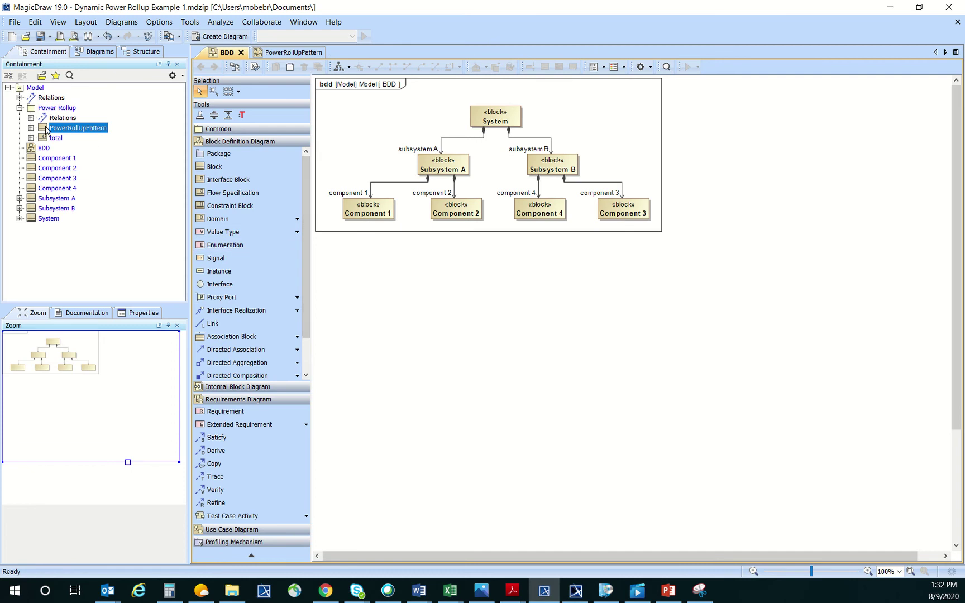
left_click_drag(47, 130, 392, 283)
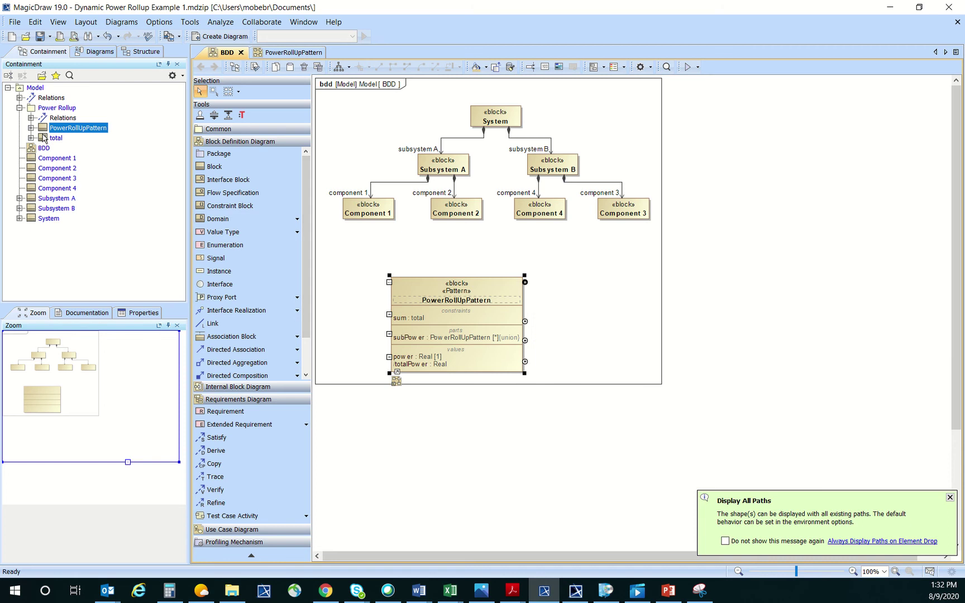
left_click_drag(56, 138, 536, 278)
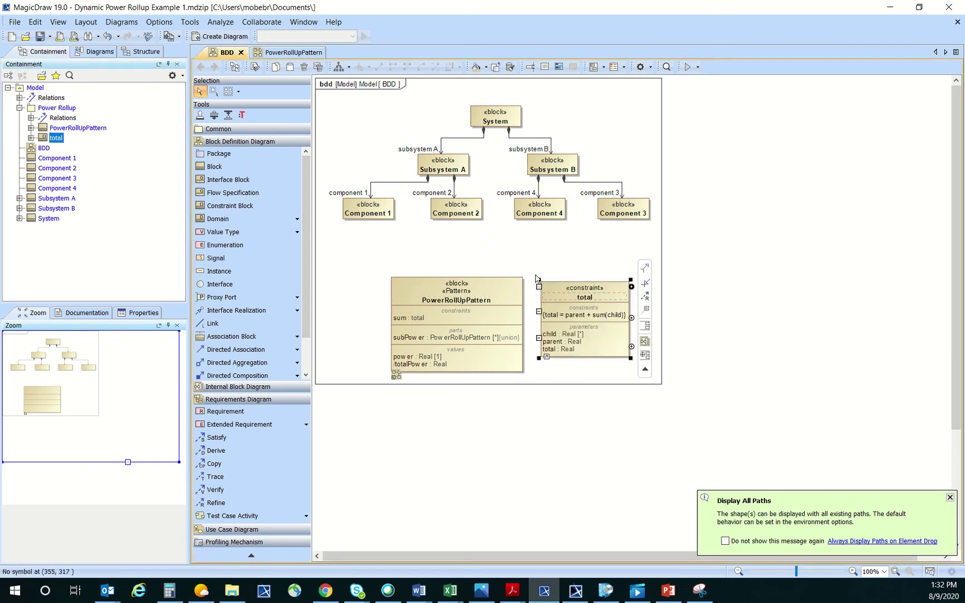
Change the type of the power value property in PowerRollUpPattern to power[watt], searching for "watt" with the type filter off
left_click(411, 360)
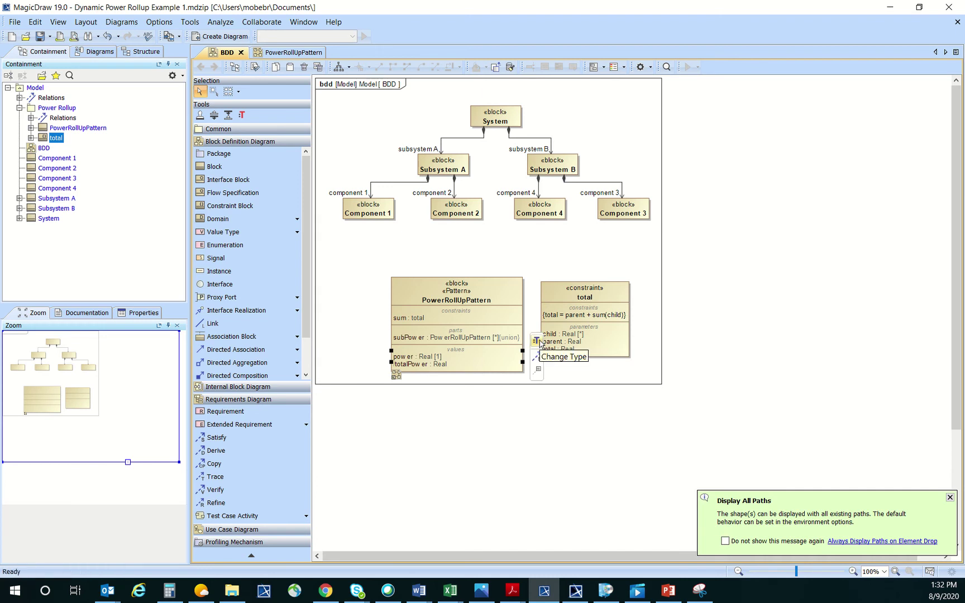
left_click(539, 342)
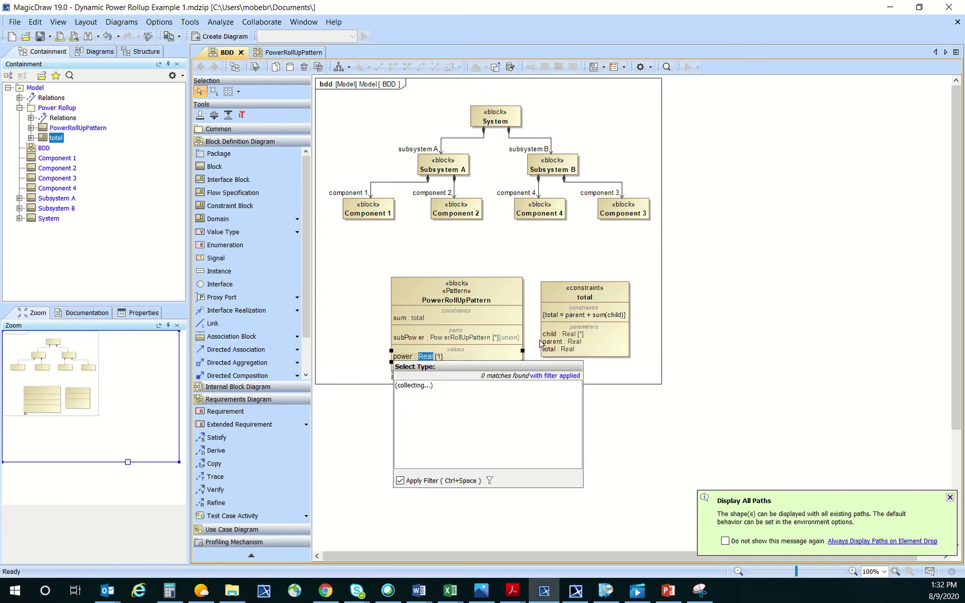
type("wat")
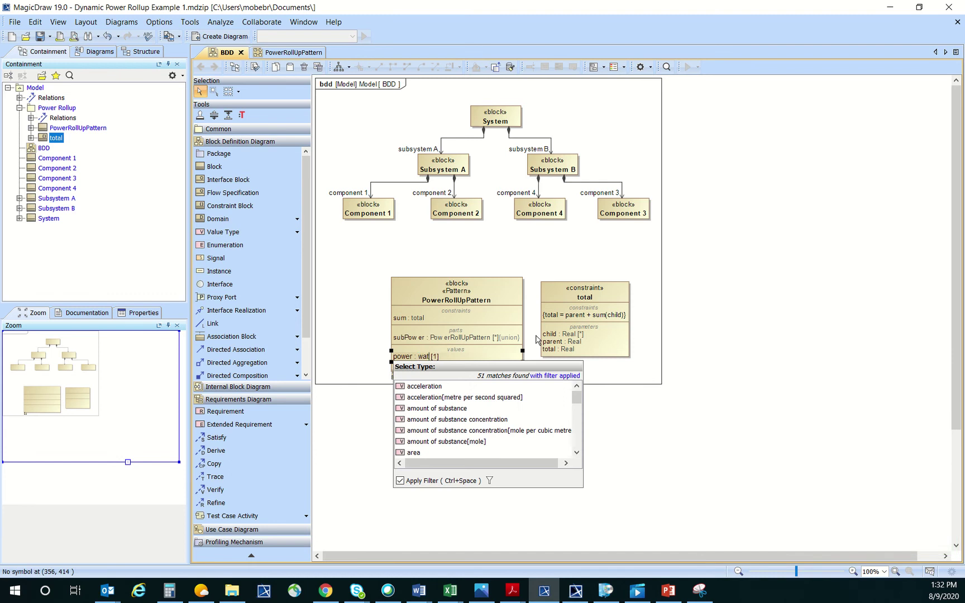
type("t")
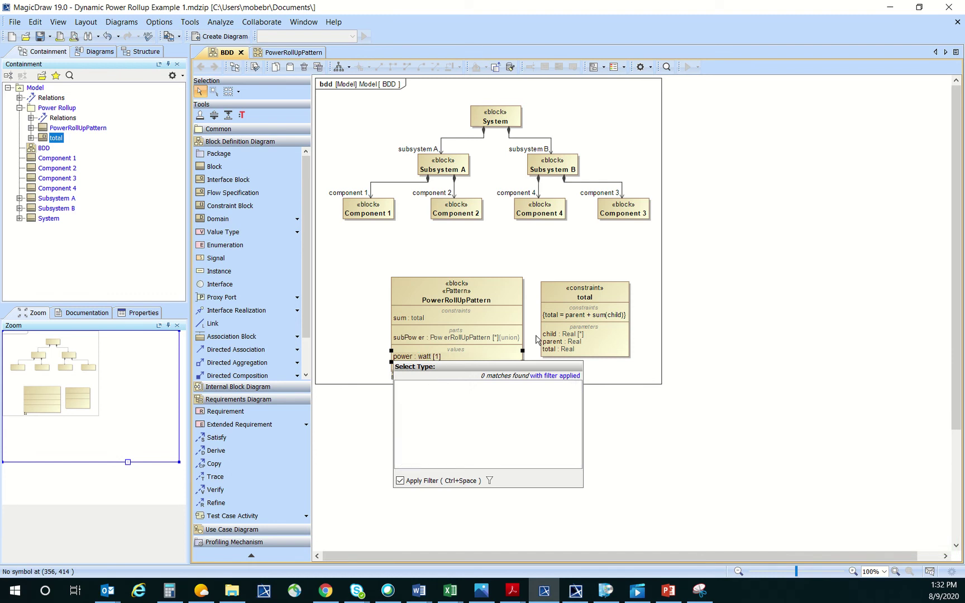
left_click(408, 477)
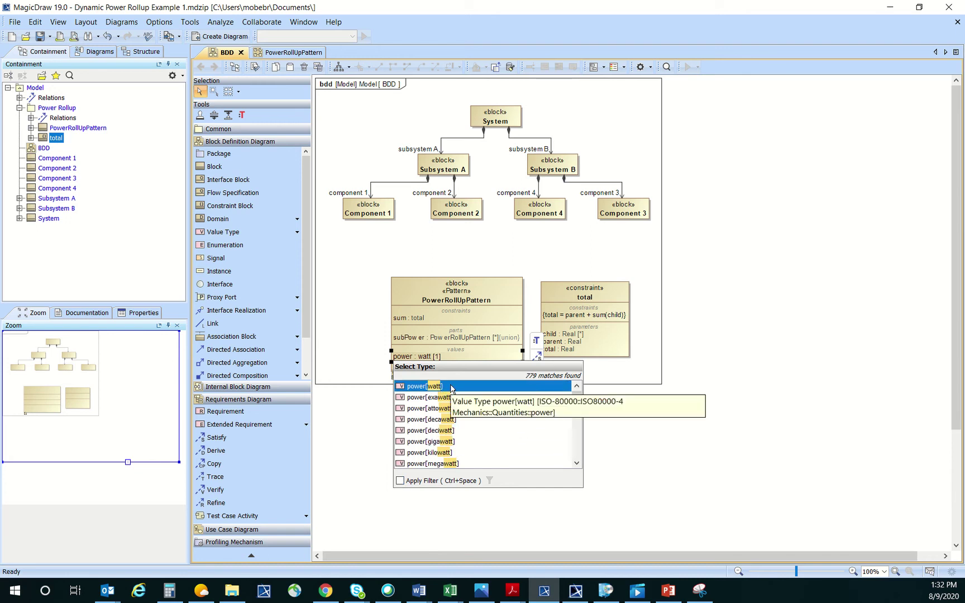
left_click(467, 389)
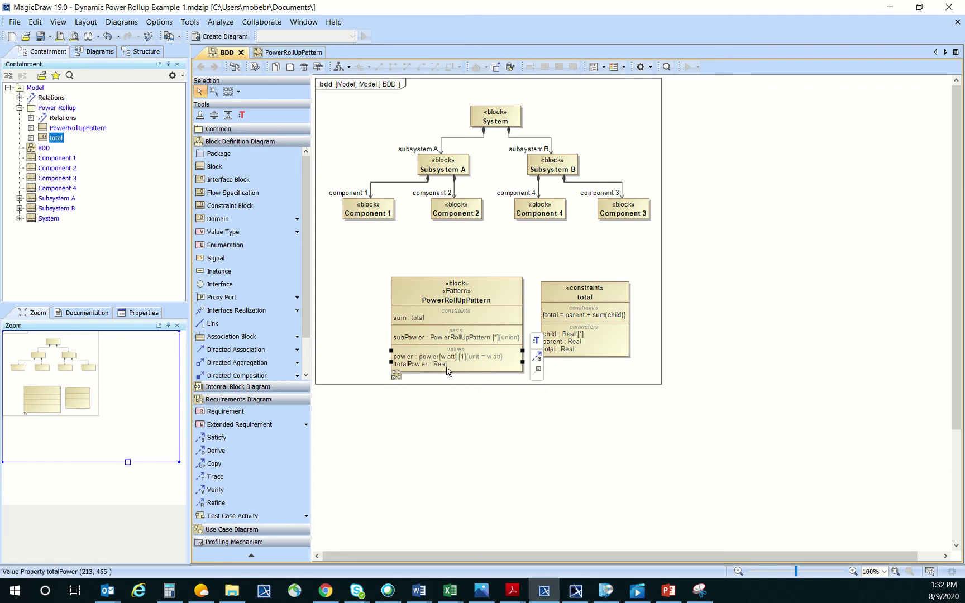
Change the type of the totalPower value property in PowerRollUpPattern to power[watt], searching for "watt"
left_click(447, 366)
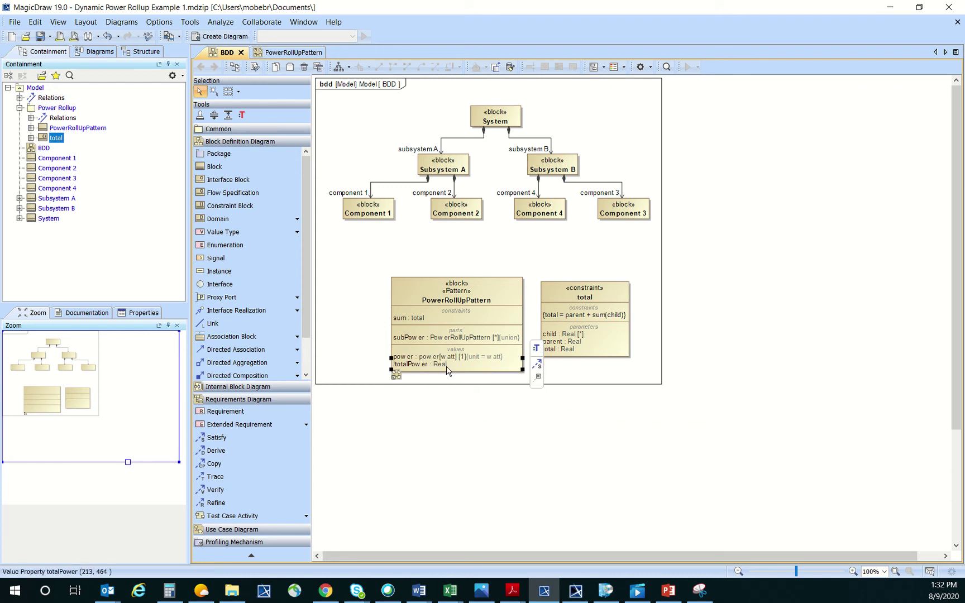
left_click(536, 348)
type("w")
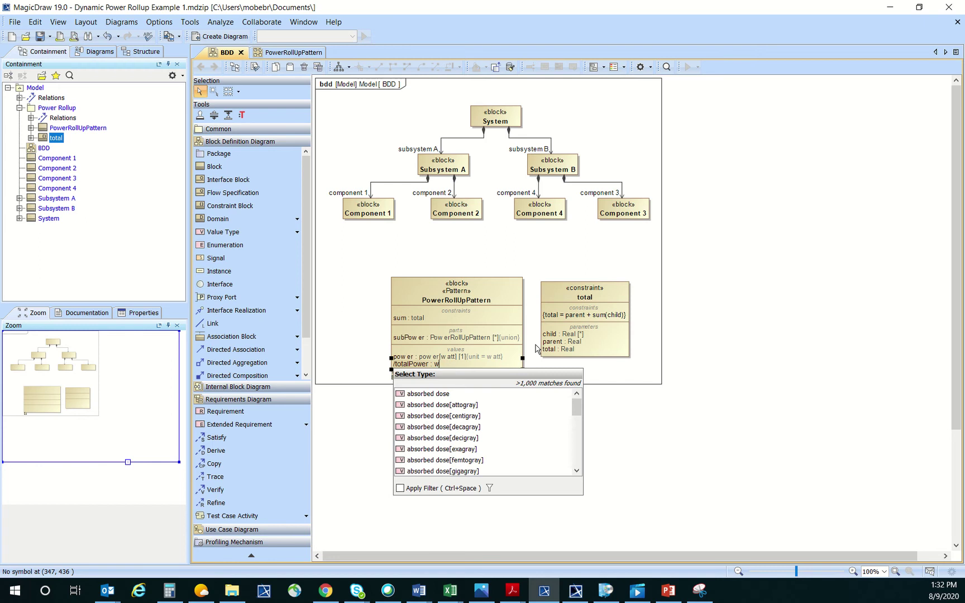
type("att")
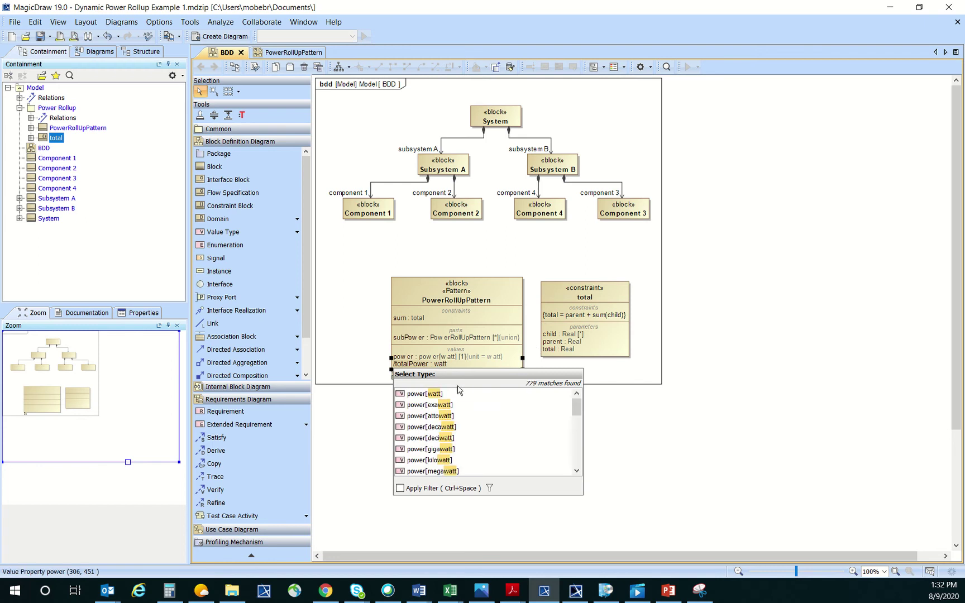
left_click(453, 394)
left_click(575, 363)
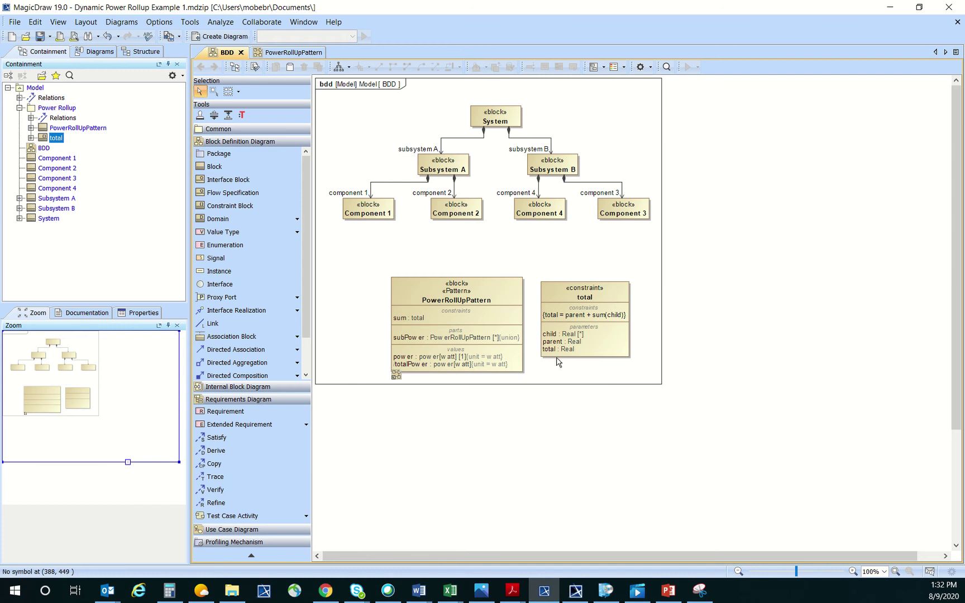
Change the type of the child, parent and total parameters in the total constraint block to power[watt]
left_click(556, 336)
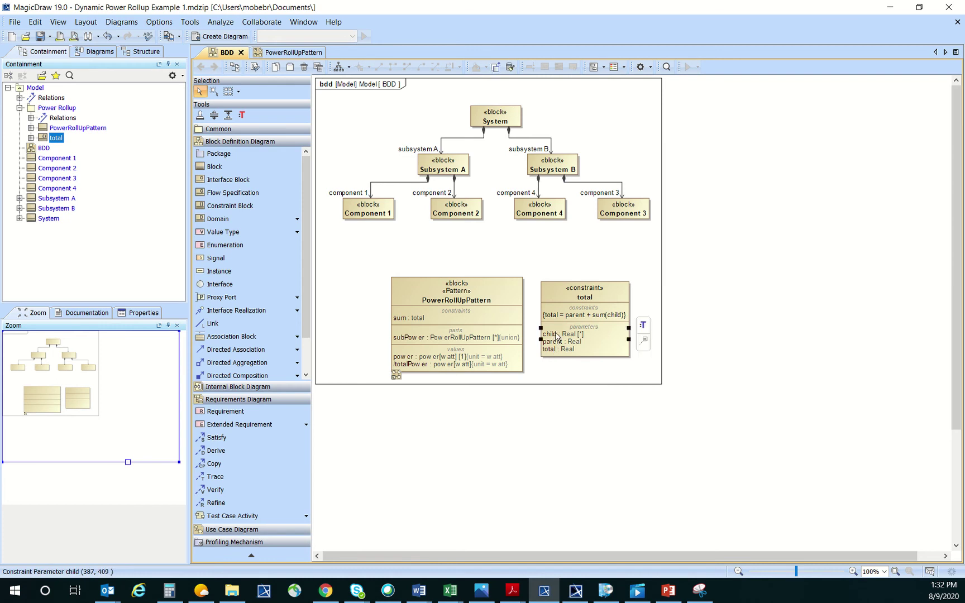
left_click(647, 325)
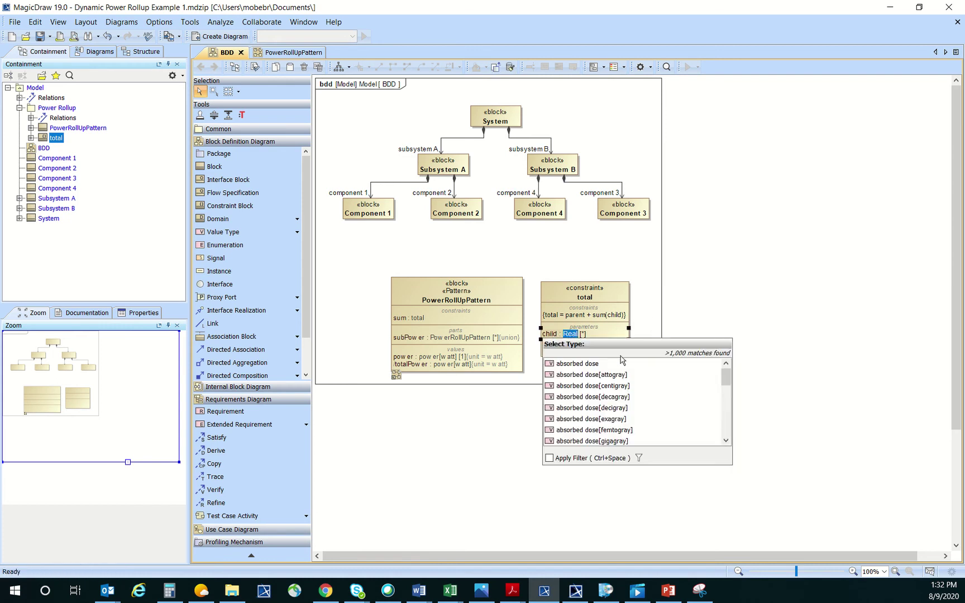
type("watt")
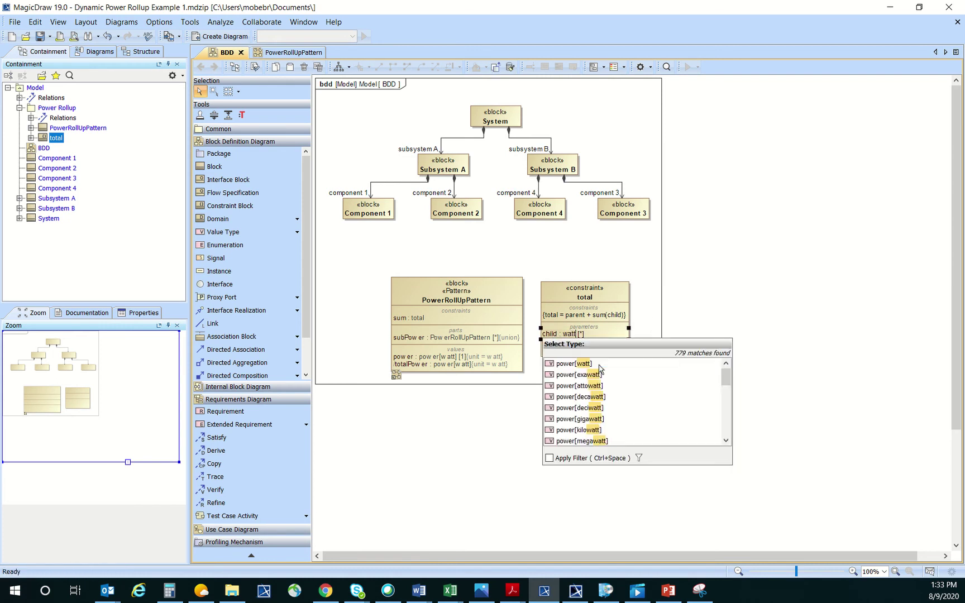
left_click(581, 363)
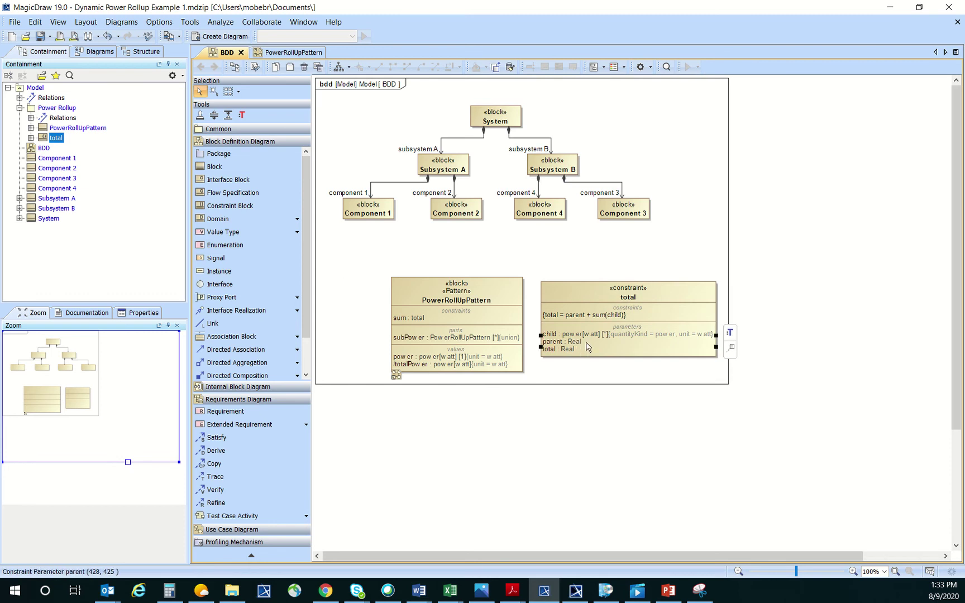
left_click(733, 334)
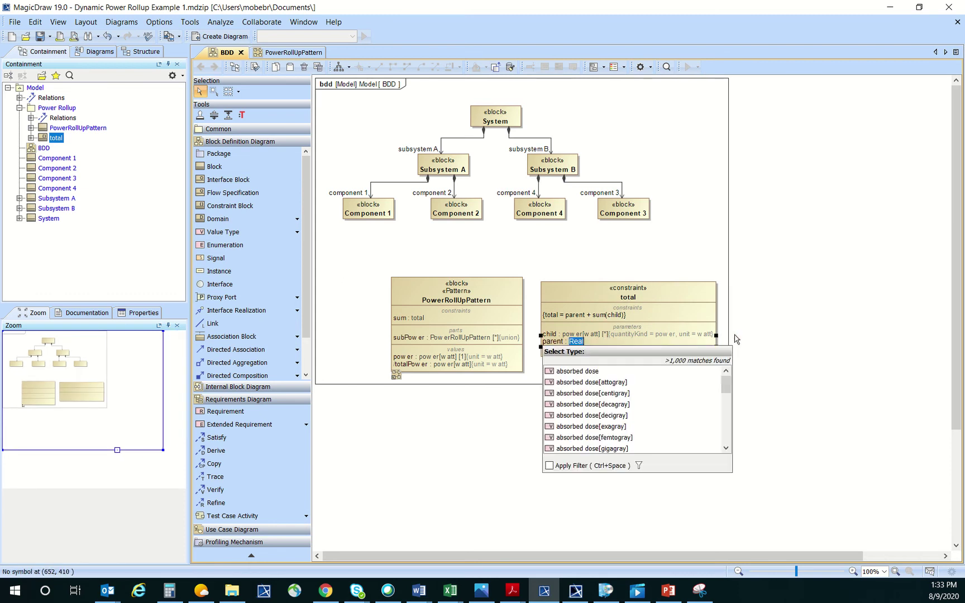
type("watt")
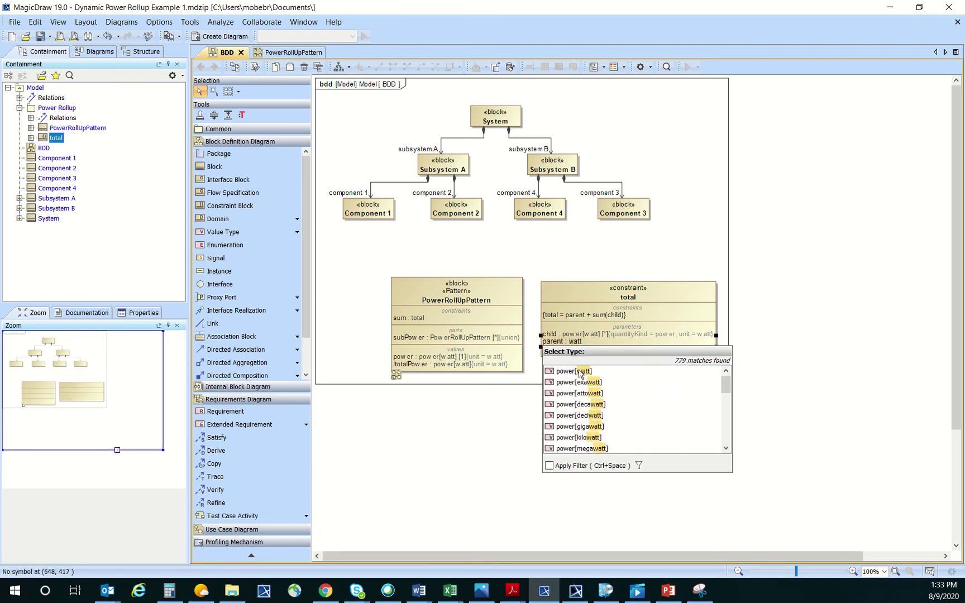
left_click(581, 372)
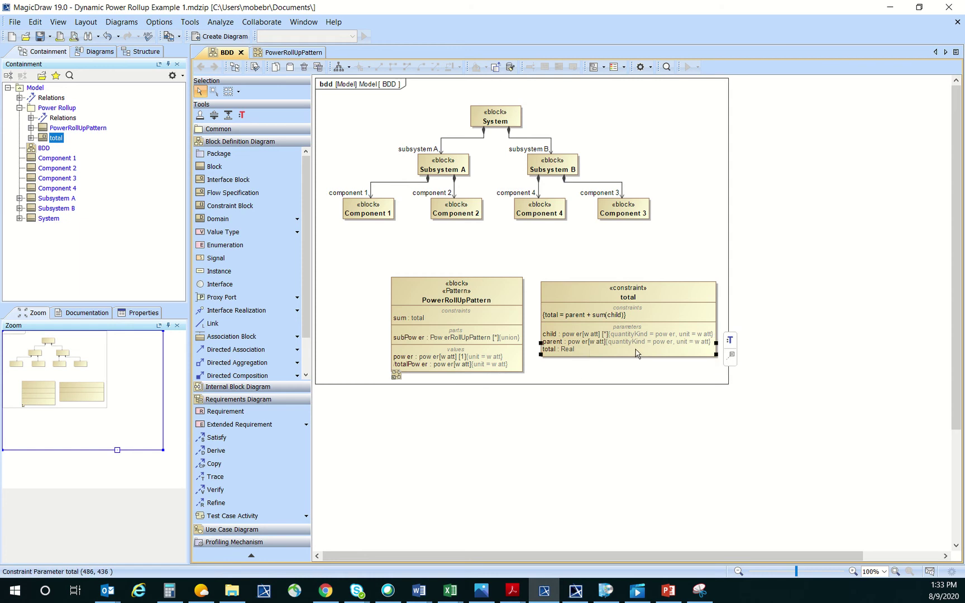
left_click(728, 341)
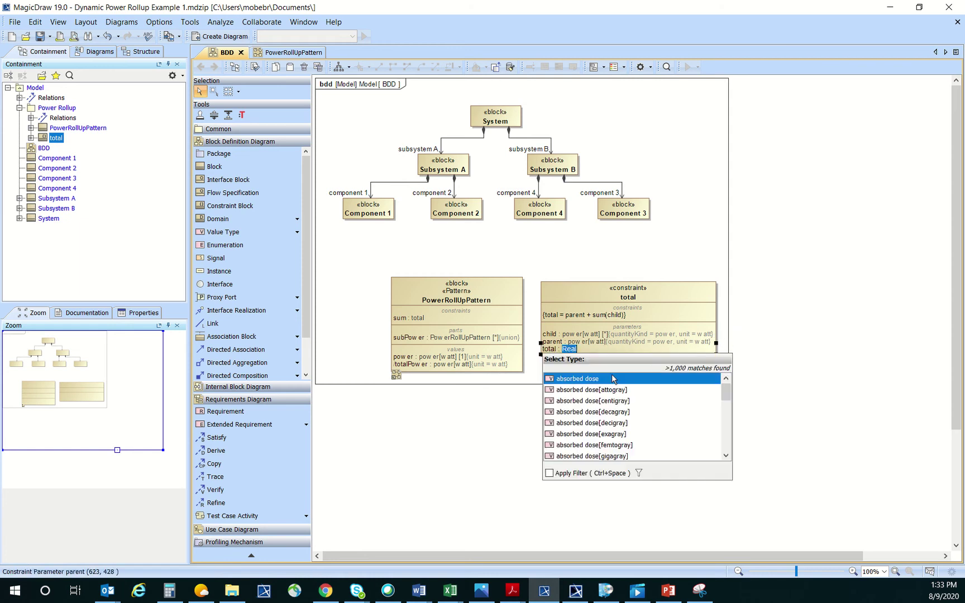
type("watt")
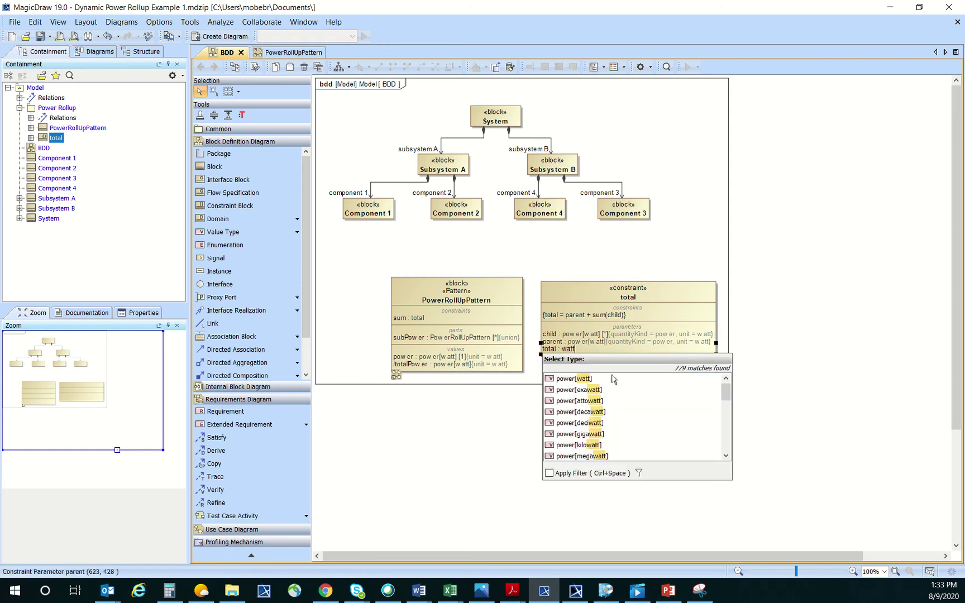
left_click(612, 378)
left_click(595, 378)
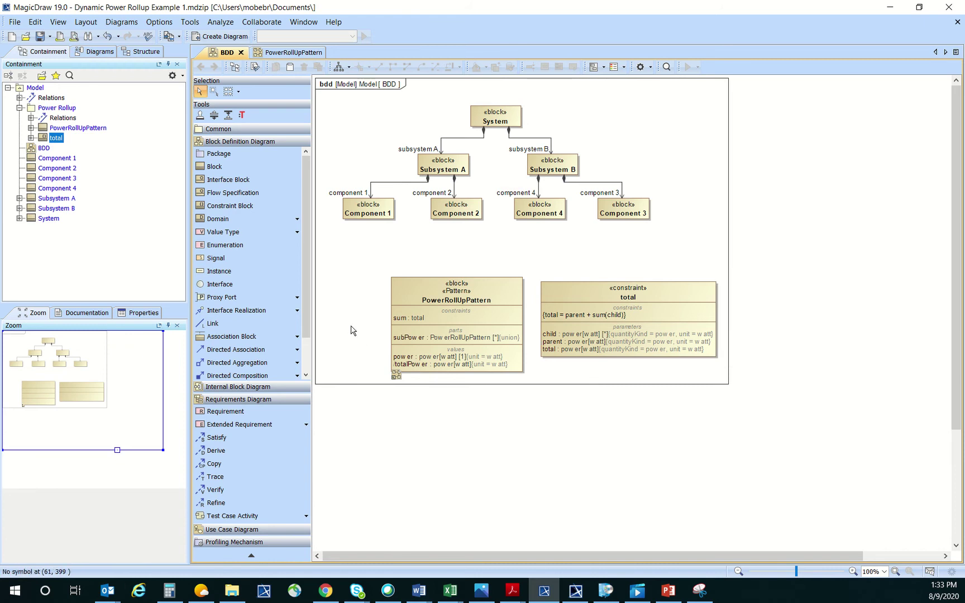
Rename the PowerRollUpPattern block on the BDD as DynamicPowerRollUpPattern
left_click(424, 303)
left_click(425, 303)
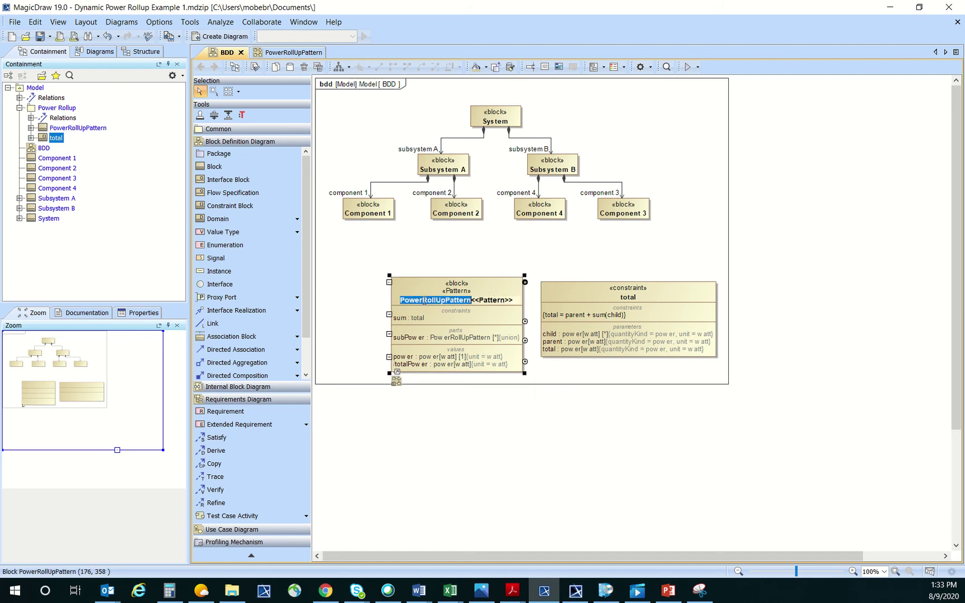
key("End")
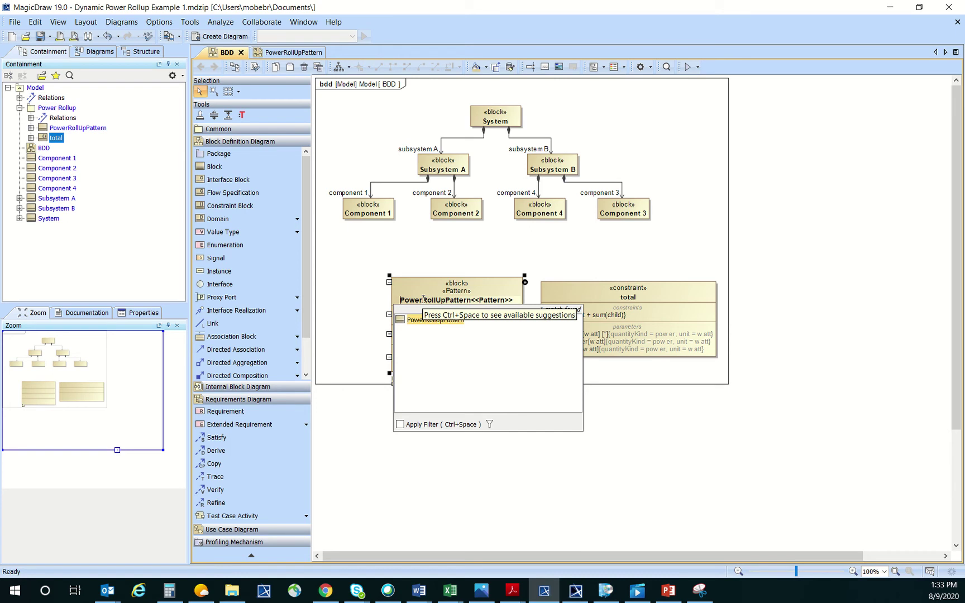
type("D")
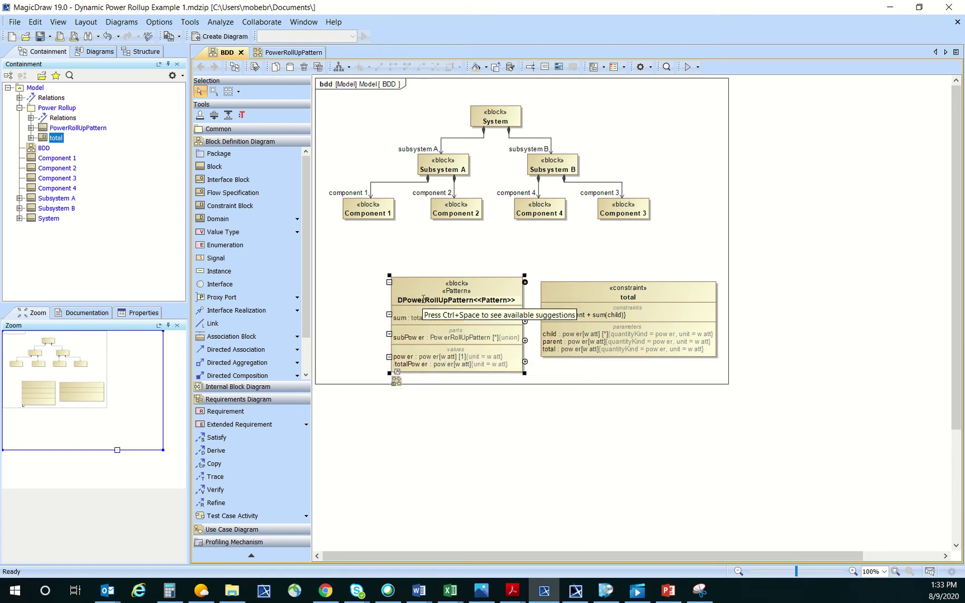
type("ynamic")
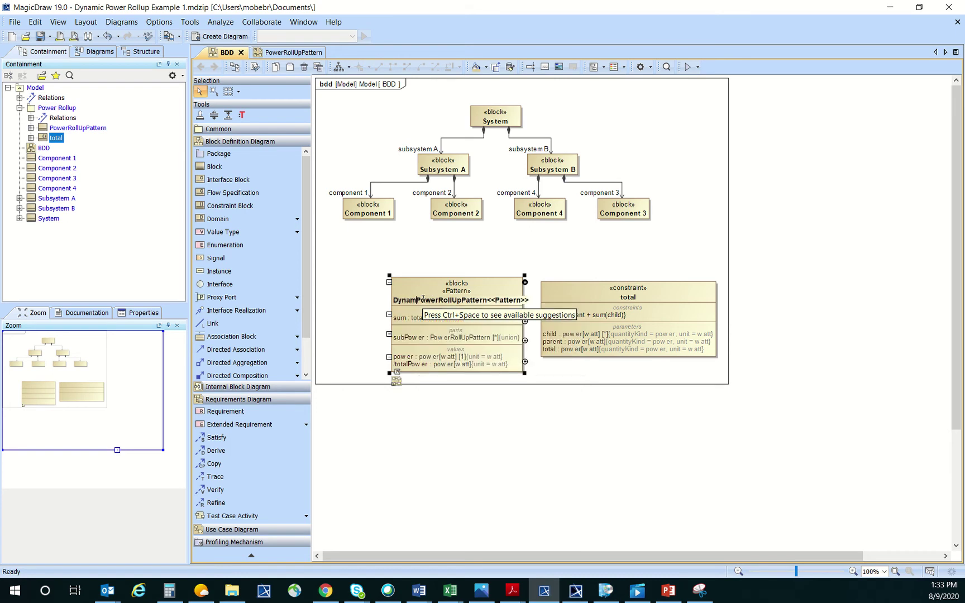
left_click(504, 258)
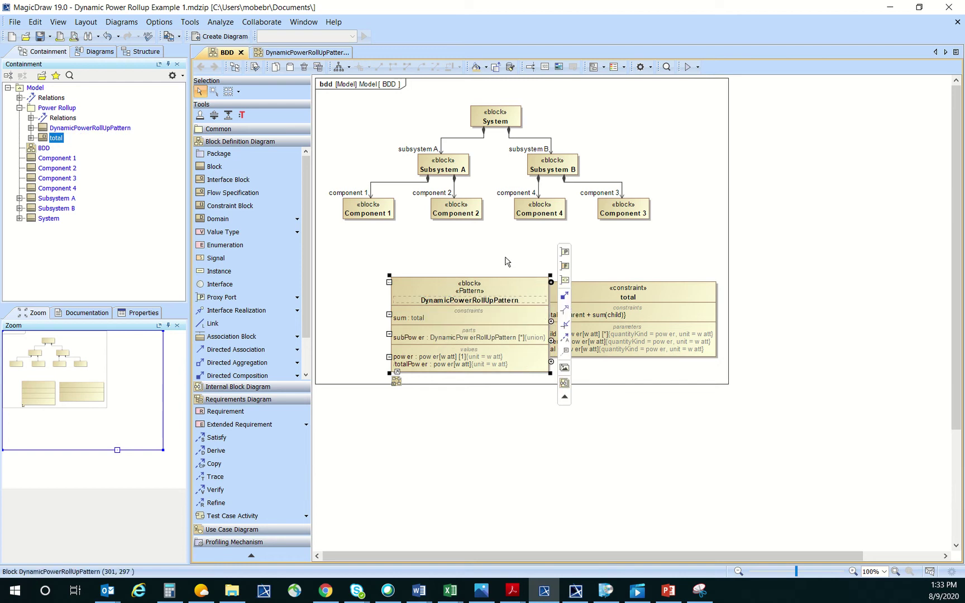
Remove the DynamicPowerRollUpPattern block and the total constraint block from the BDD diagram, keeping both in the model
left_click_drag(487, 286, 429, 287)
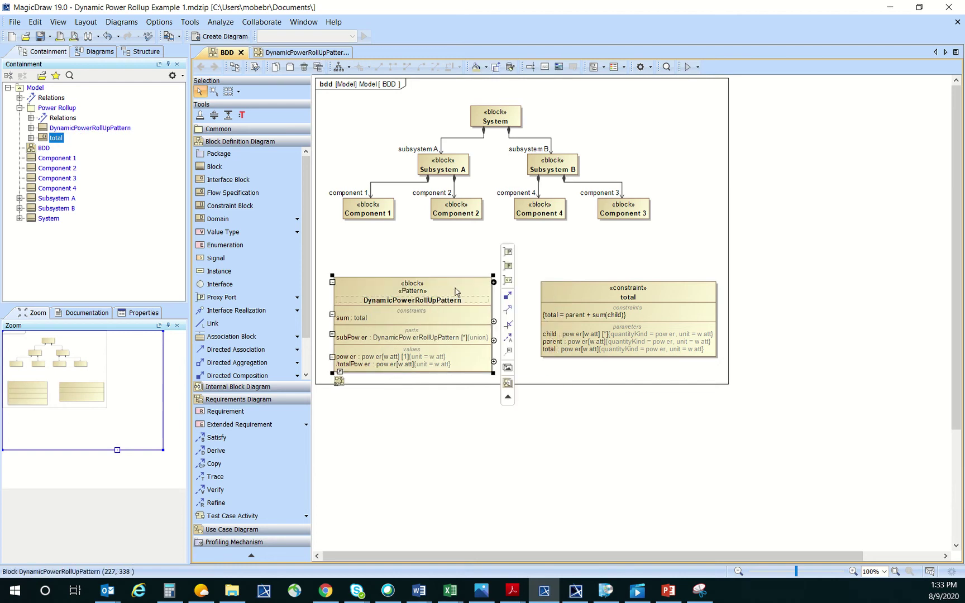
key("Delete")
left_click(596, 294)
key("Delete")
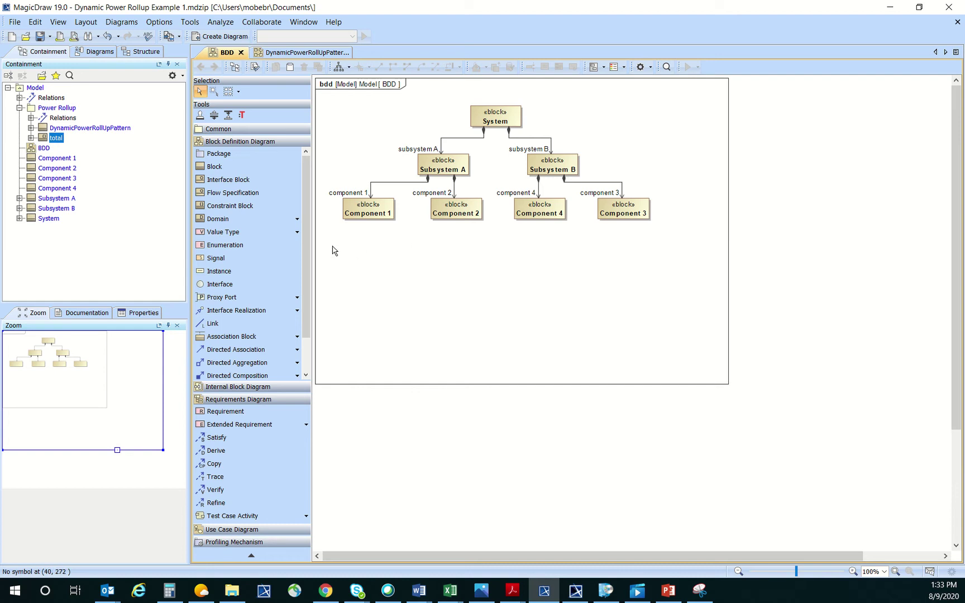
Create a SysML State Machine Diagram under the DynamicPowerRollUpPattern block in the Power Rollup package
left_click_drag(190, 229, 152, 229)
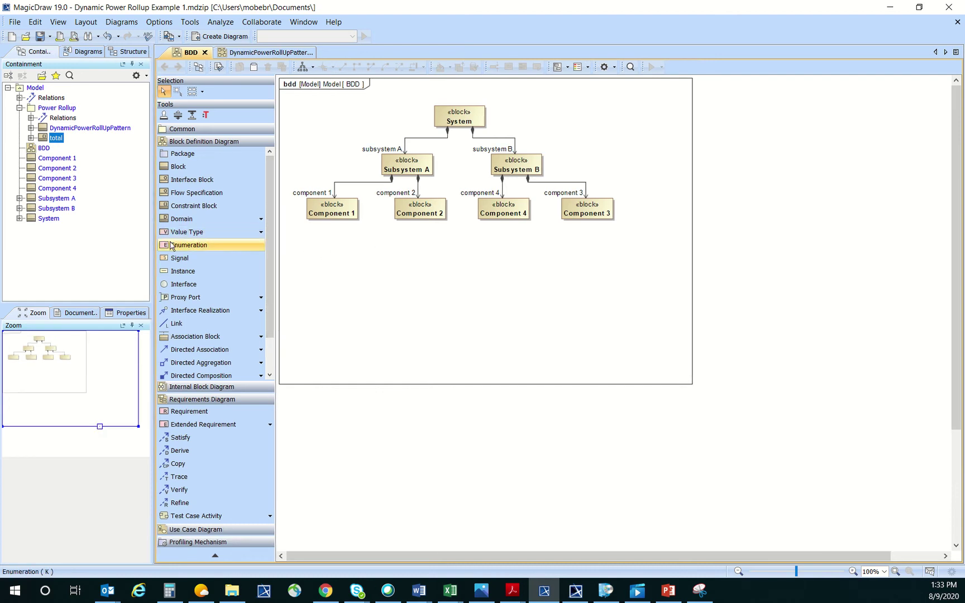
right_click(75, 129)
left_click(286, 259)
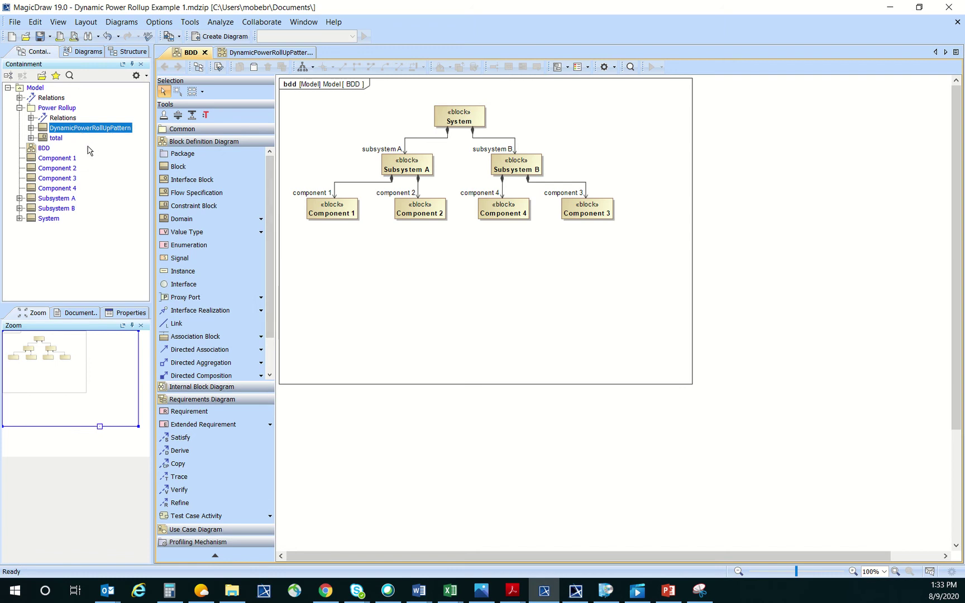
right_click(45, 130)
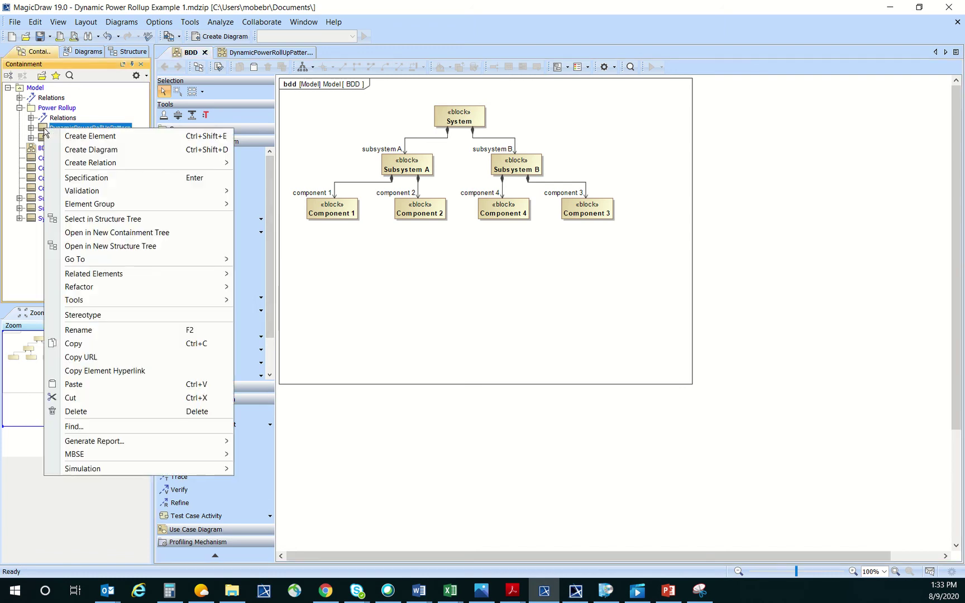
left_click(141, 151)
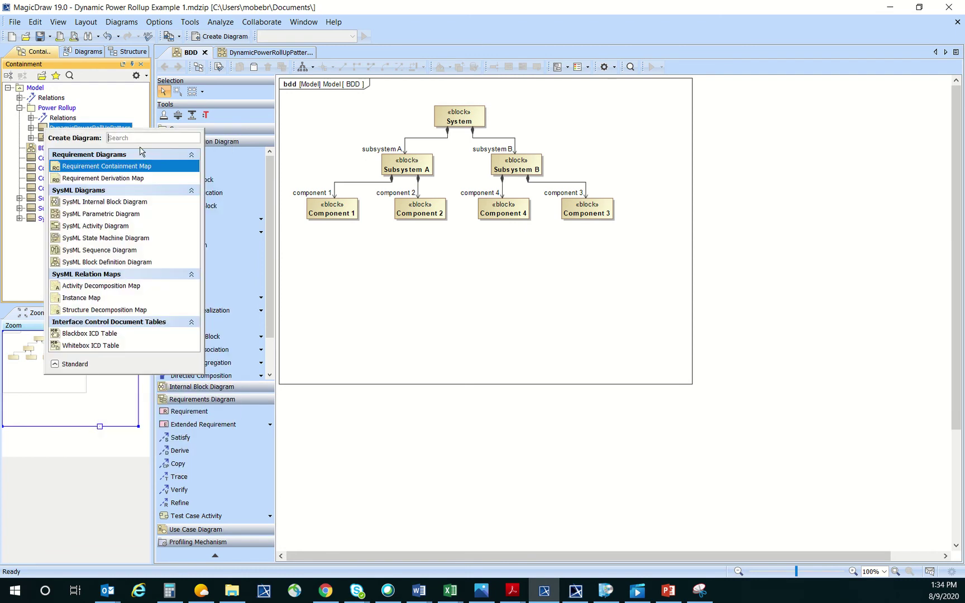
left_click(159, 239)
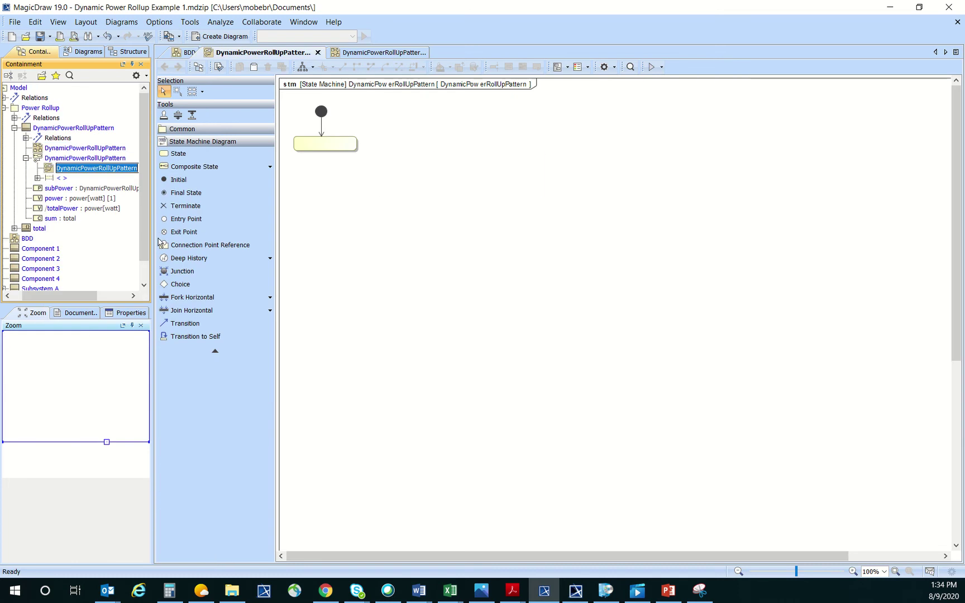
left_click(336, 233)
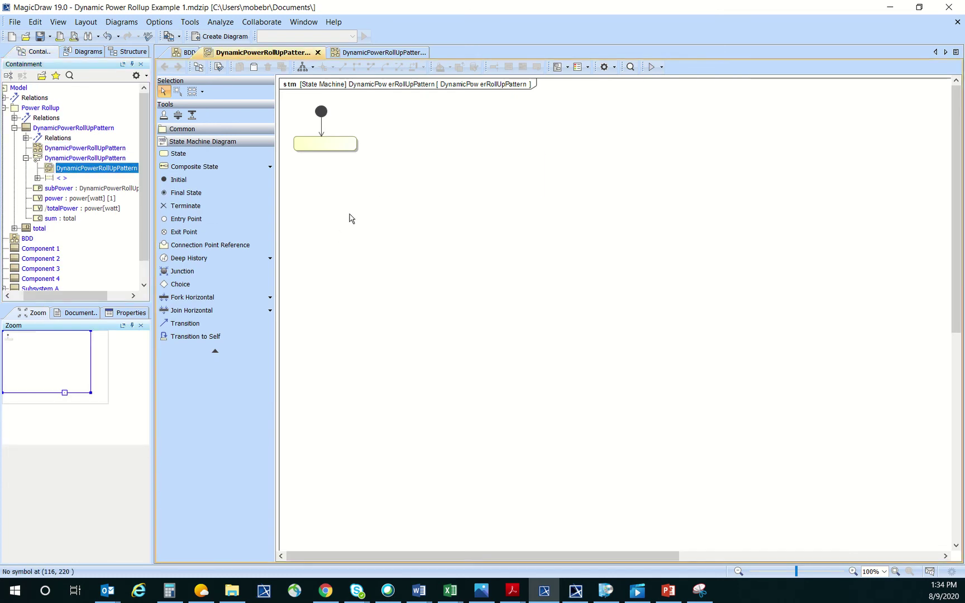
Name the first state Off and draw a transition from it to a new state below named On
left_click(334, 150)
type("Off")
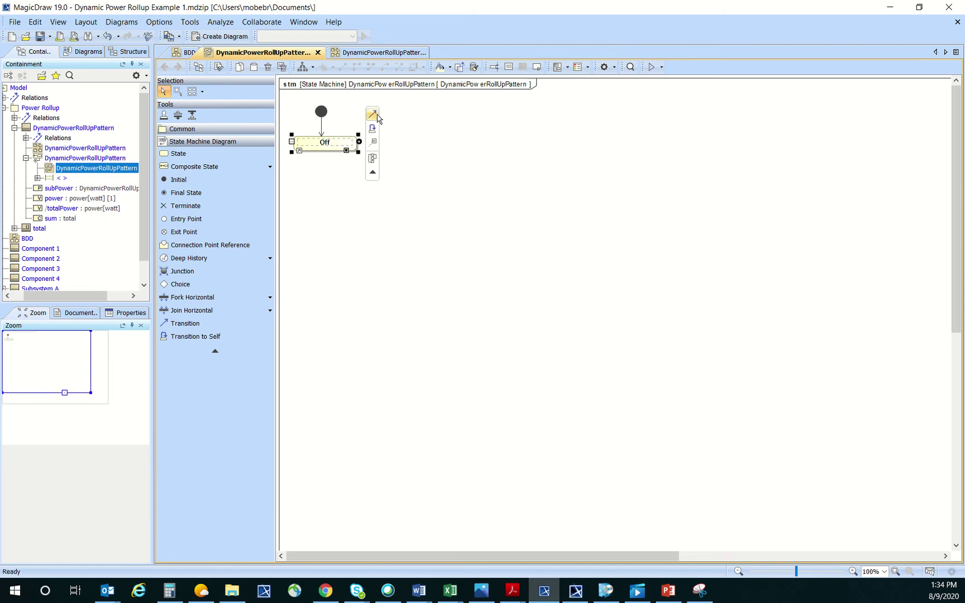
left_click_drag(372, 114, 316, 193)
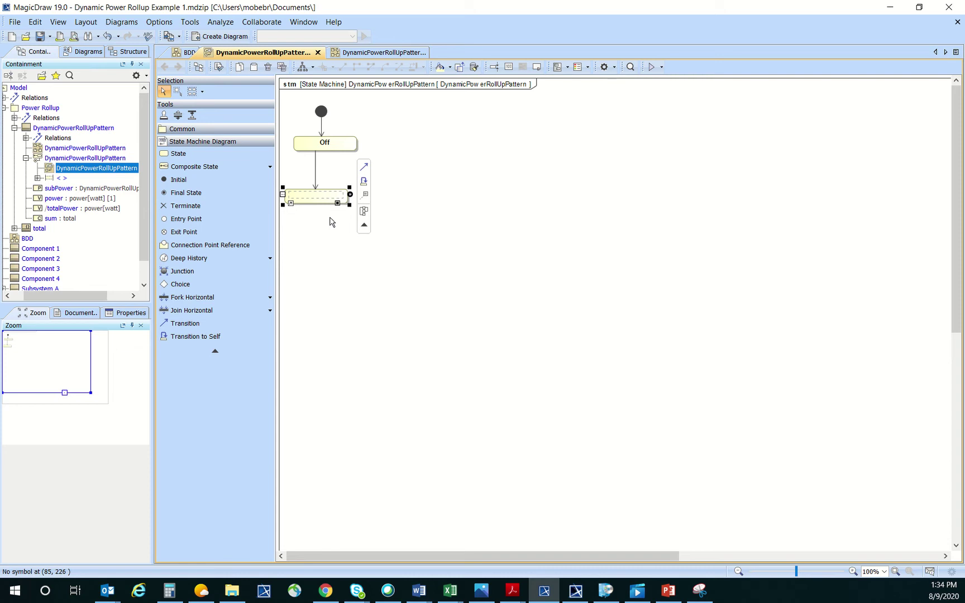
type("On")
Set a Turn On signal as the trigger of the transition from Off to On
left_click(316, 166)
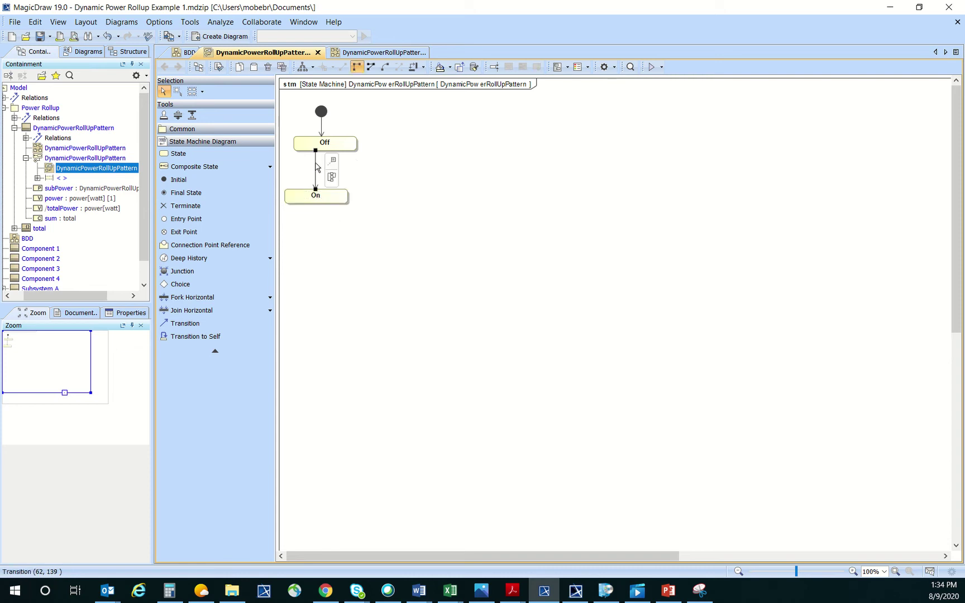
type("Turn On")
key("Return")
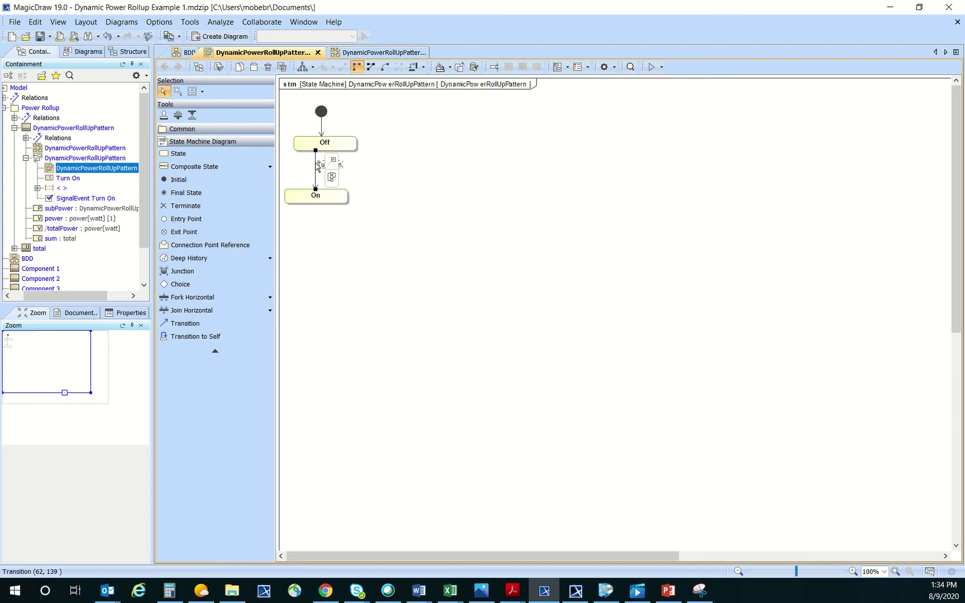
Draw a return transition from On to Off triggered by a Turn Off signal, and check both signals in the model tree
left_click(340, 195)
left_click_drag(363, 168, 352, 144)
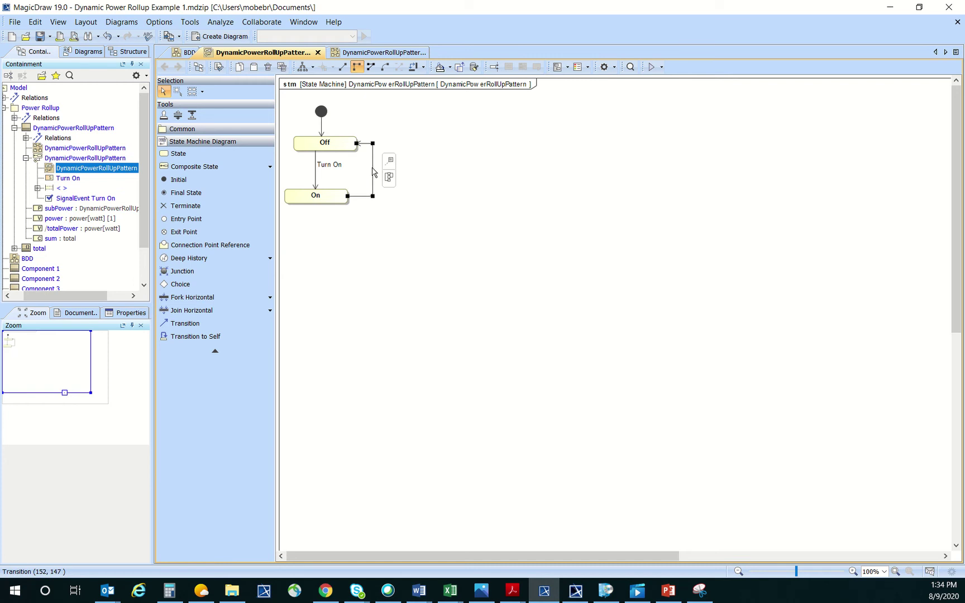
type("Turn Off")
key("Return")
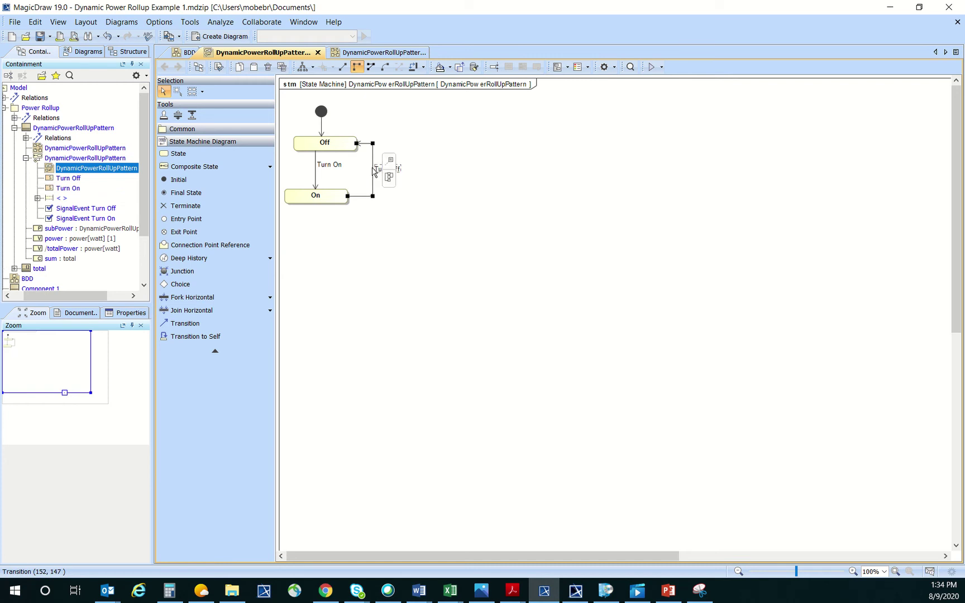
left_click(69, 190)
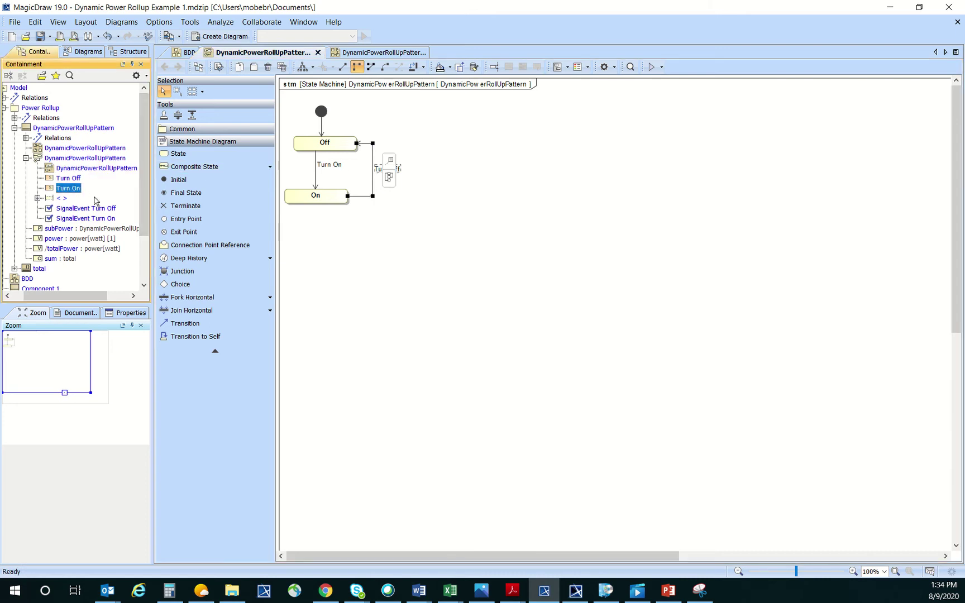
left_click(68, 179)
left_click(354, 228)
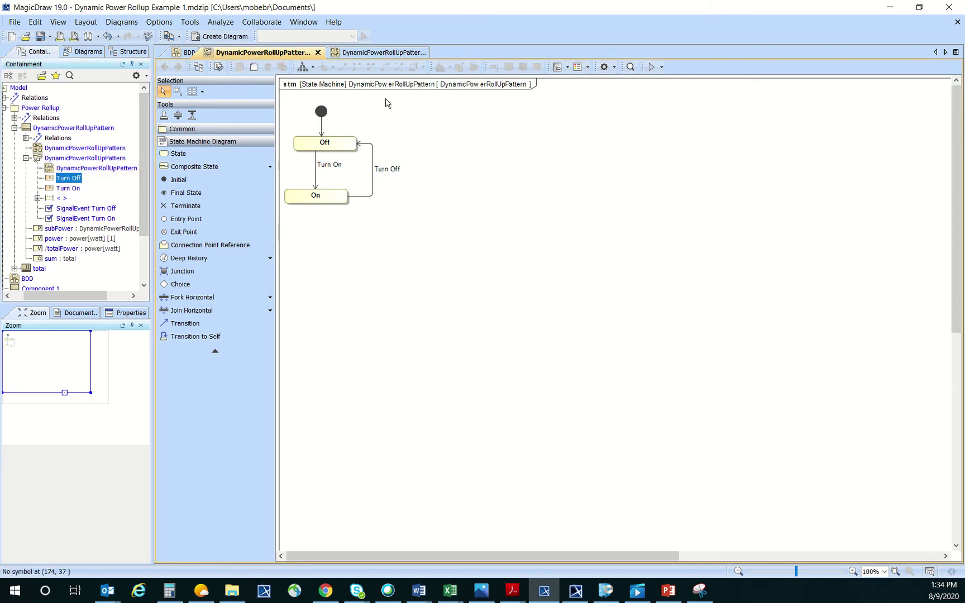
Auto-arrange the state machine diagram and set the Off state's entry behavior type to OpaqueBehavior
left_click(305, 68)
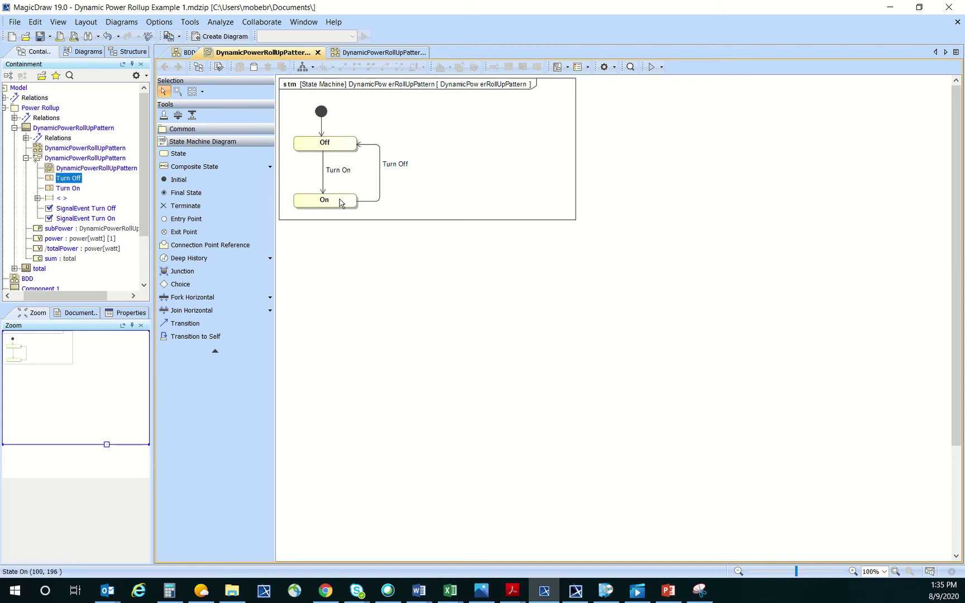
left_click(339, 149)
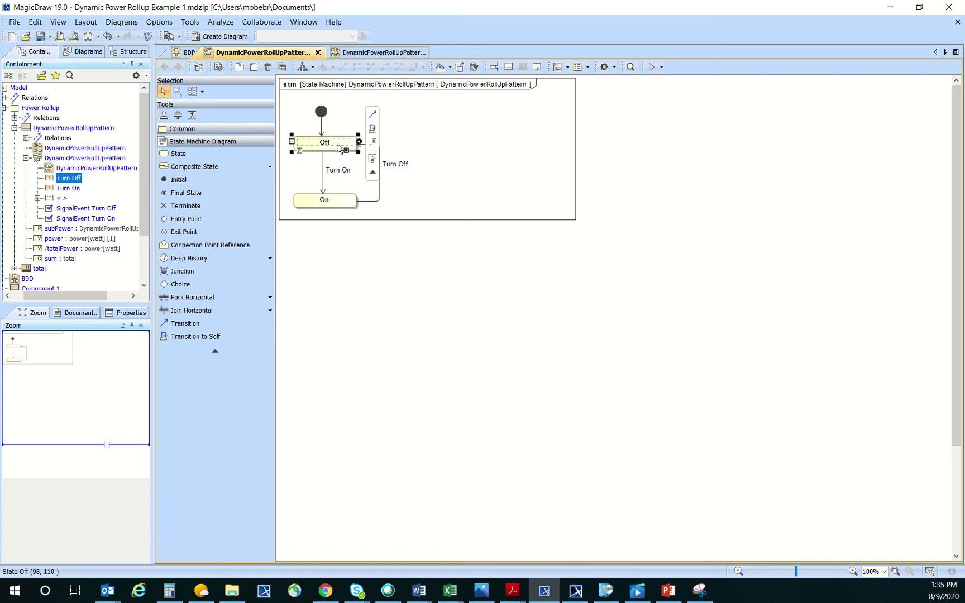
right_click(339, 149)
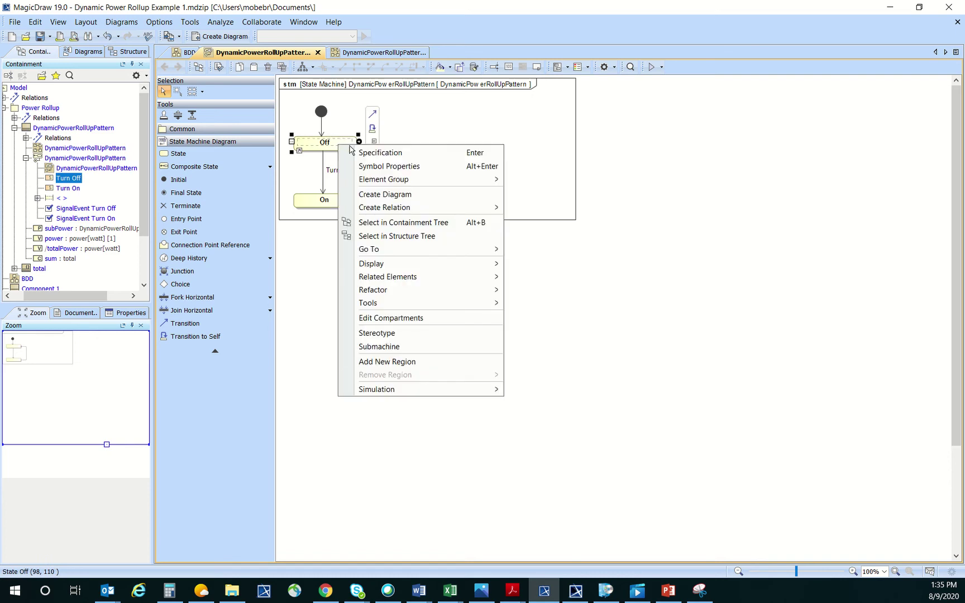
left_click(439, 157)
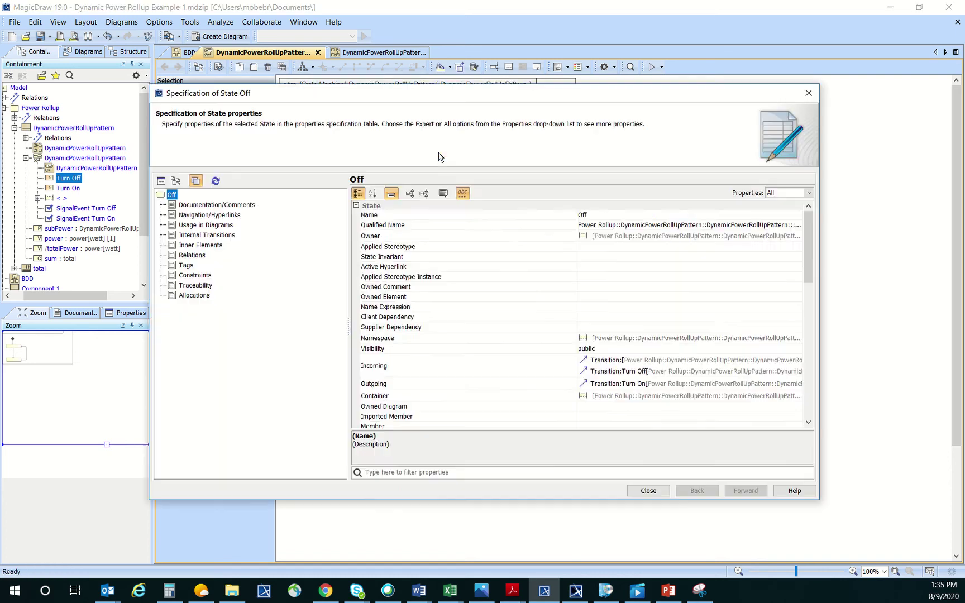
scroll(485, 280, "down", 5)
scroll(485, 281, "down", 5)
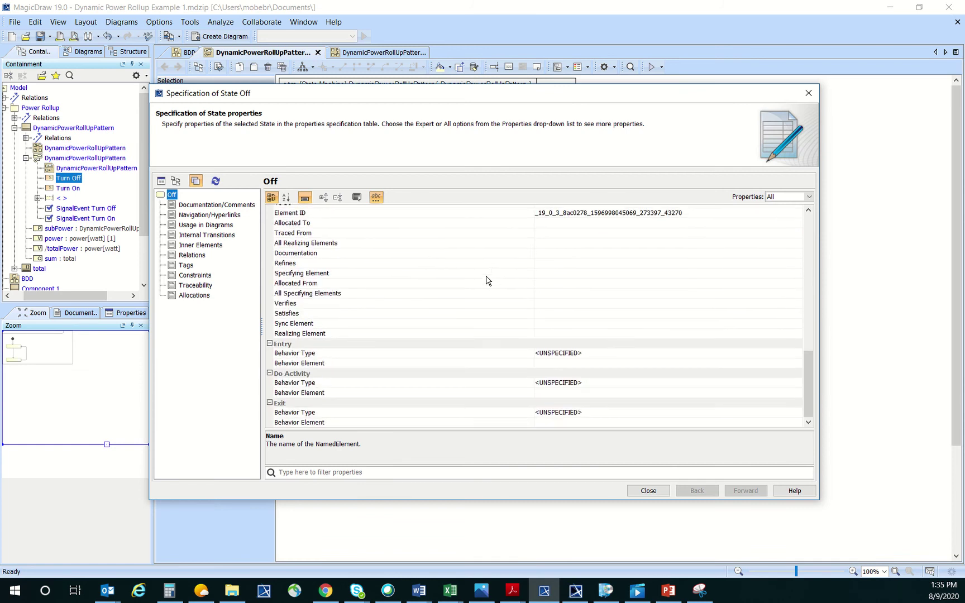
left_click(376, 354)
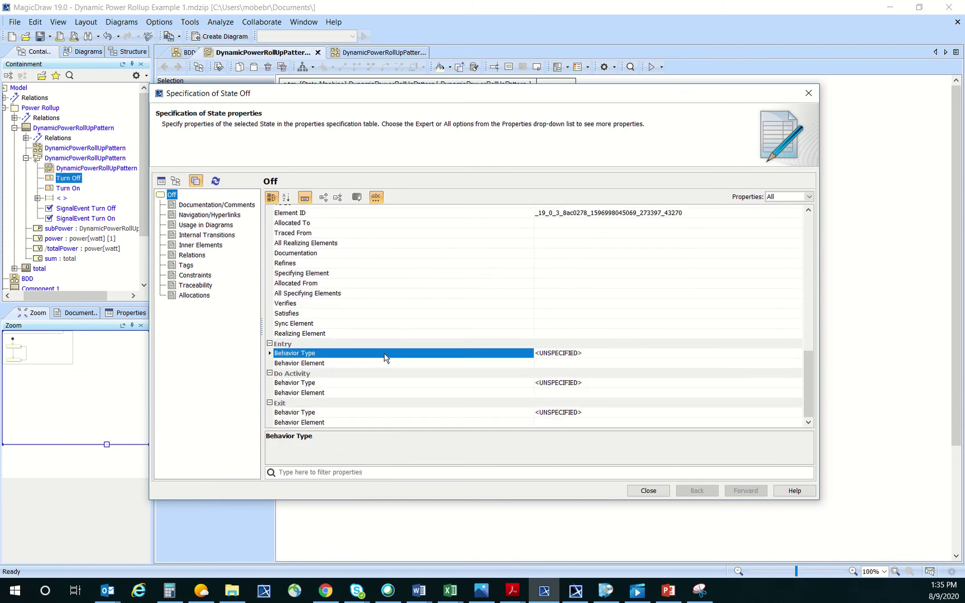
left_click(635, 355)
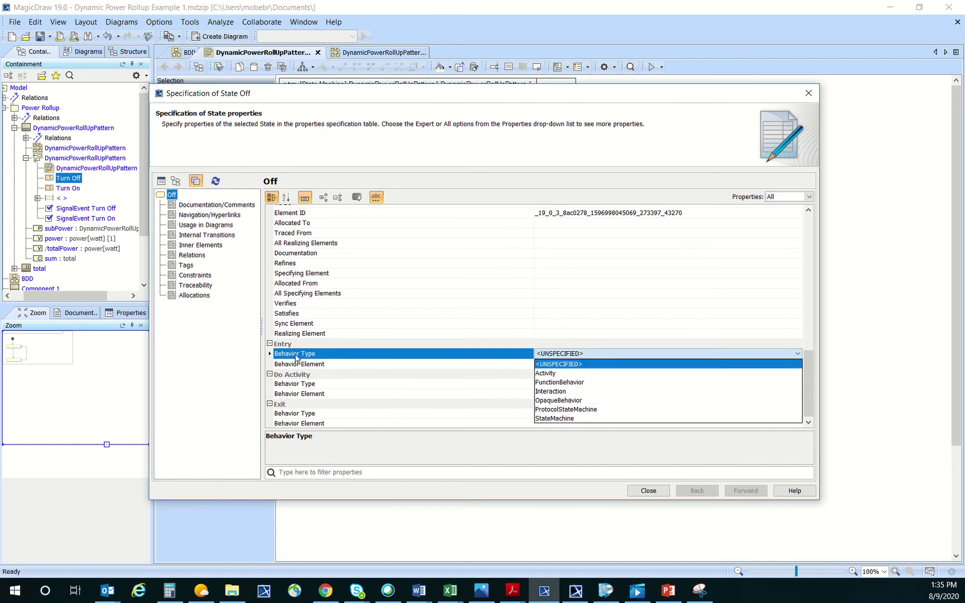
left_click(578, 401)
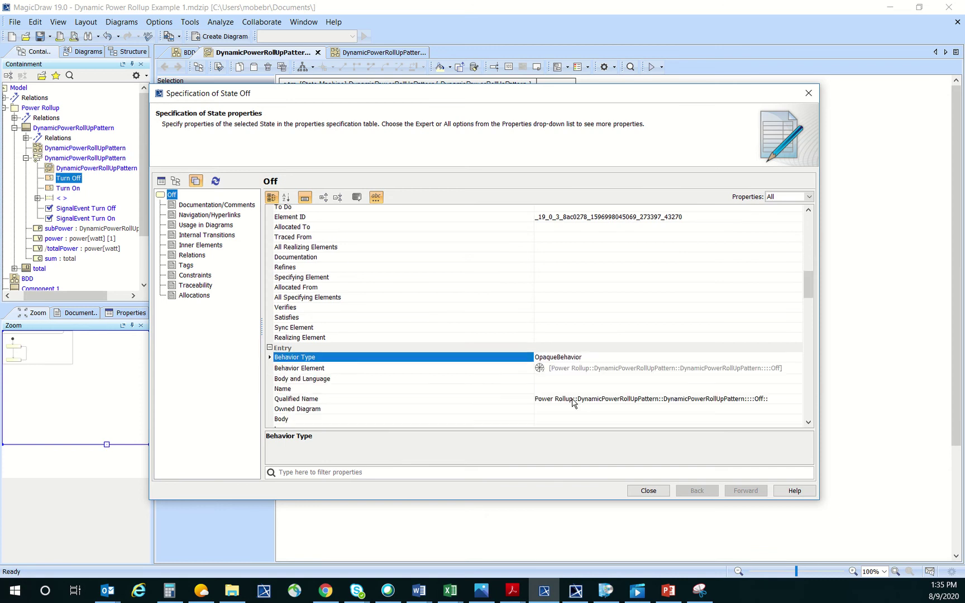
Open the body and language editor for the Off state's entry behavior and set the language to JavaScript
scroll(495, 395, "down", 2)
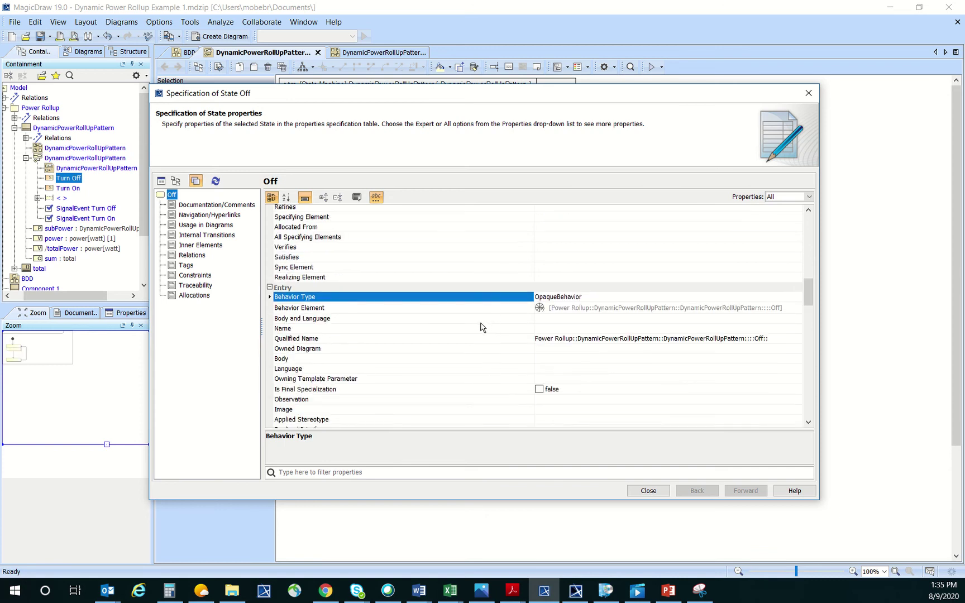
left_click(453, 319)
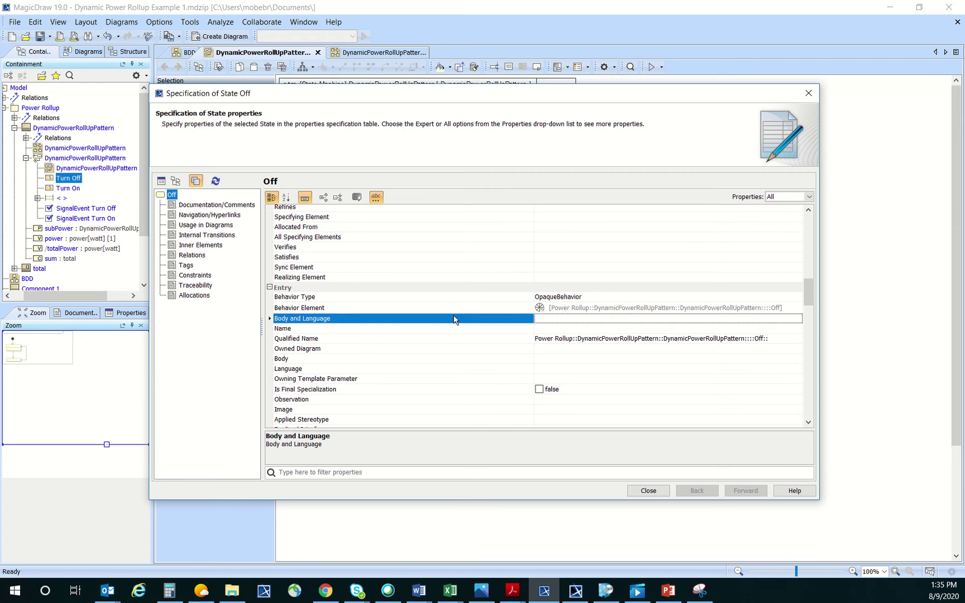
left_click(295, 360)
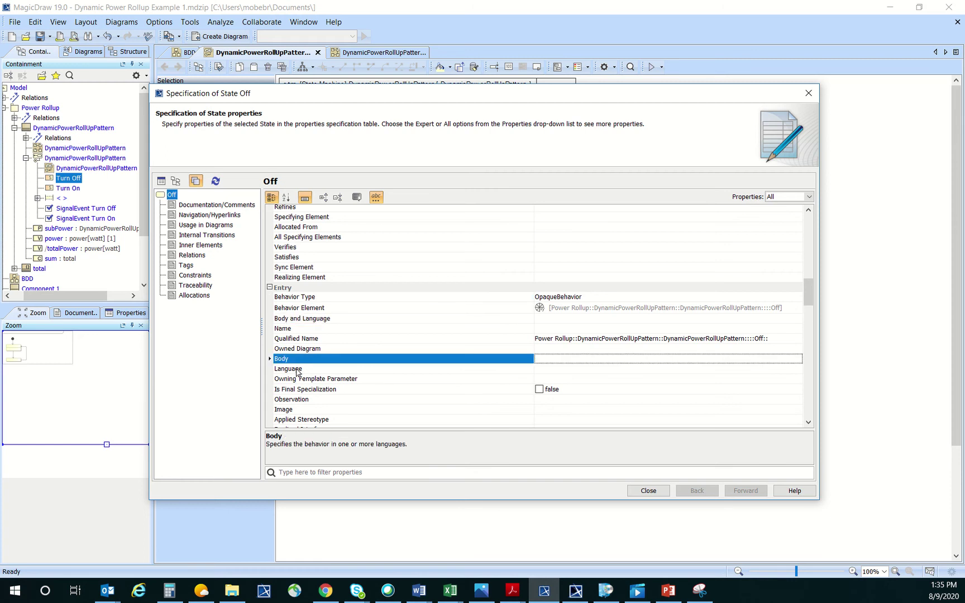
left_click(297, 370)
left_click(305, 356)
left_click(353, 319)
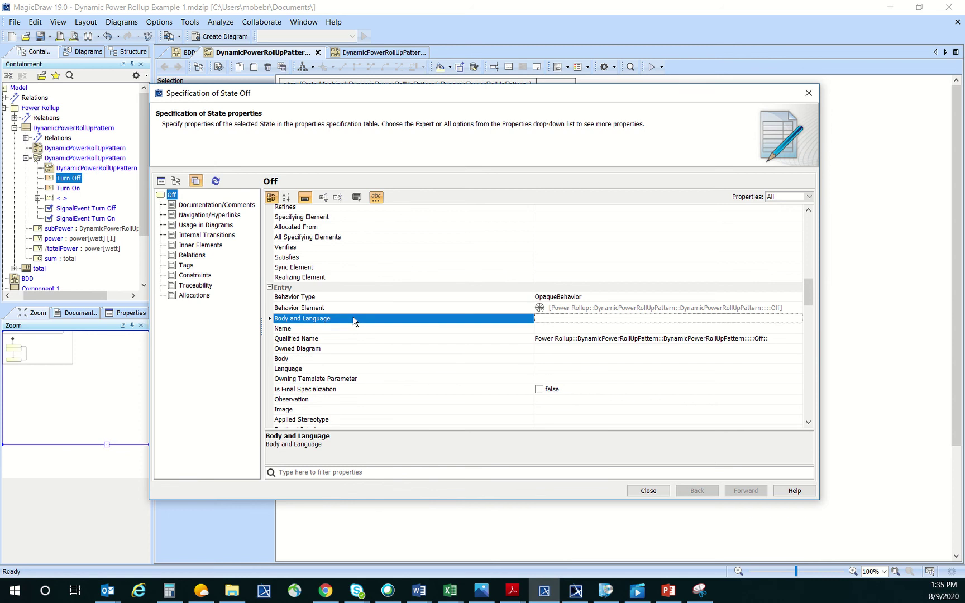
left_click(729, 317)
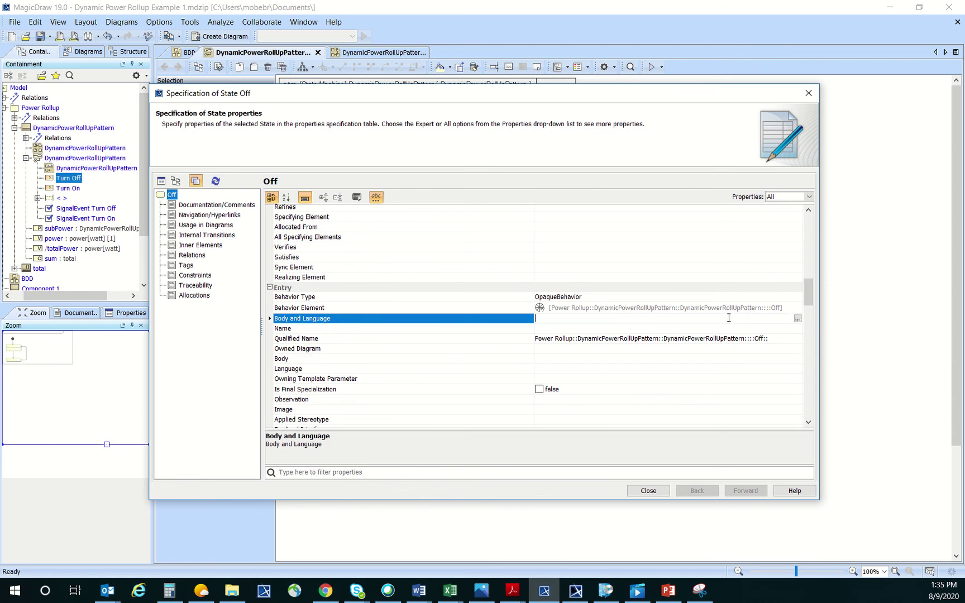
left_click(797, 319)
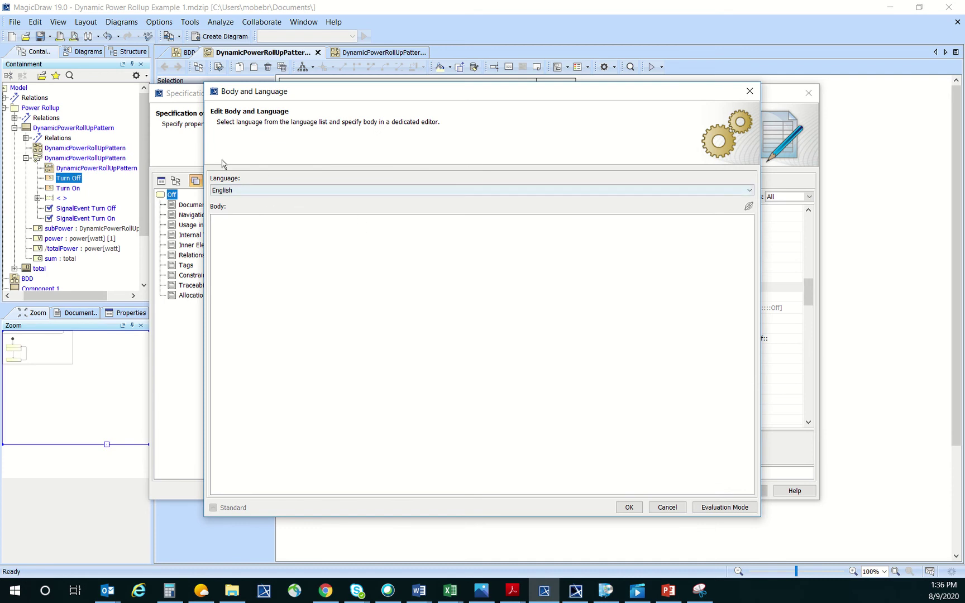
left_click(274, 192)
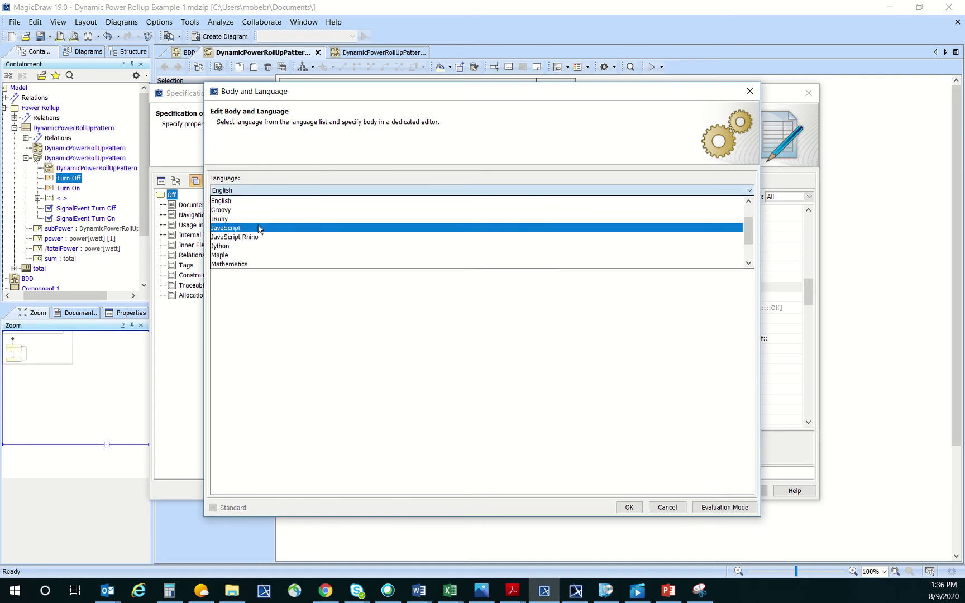
left_click(287, 174)
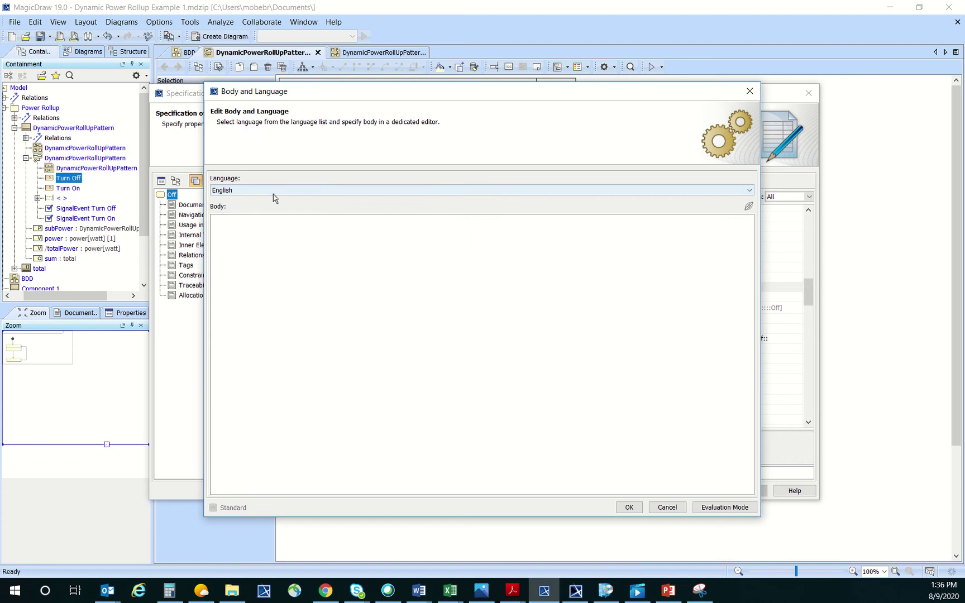
left_click(274, 192)
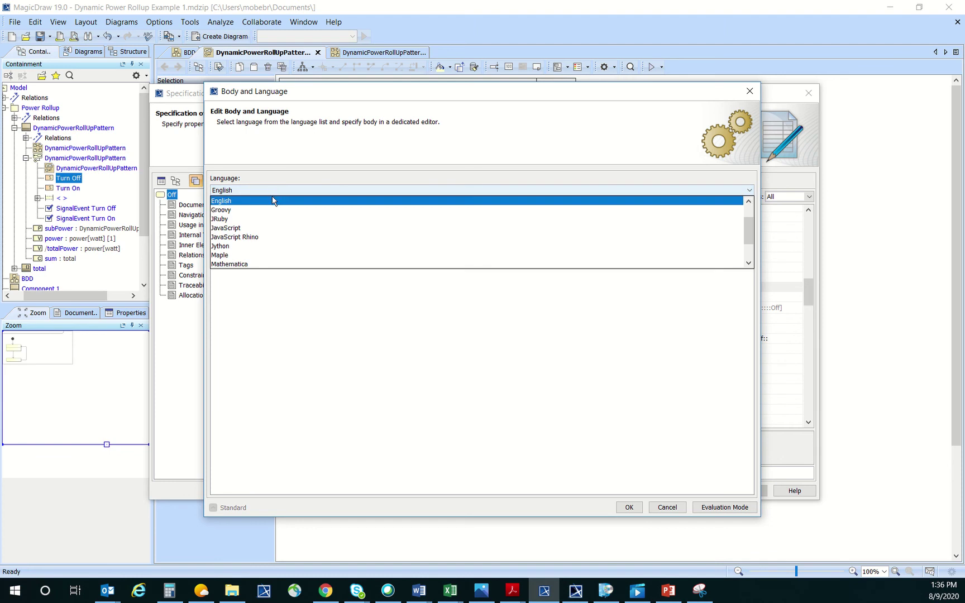
left_click(258, 228)
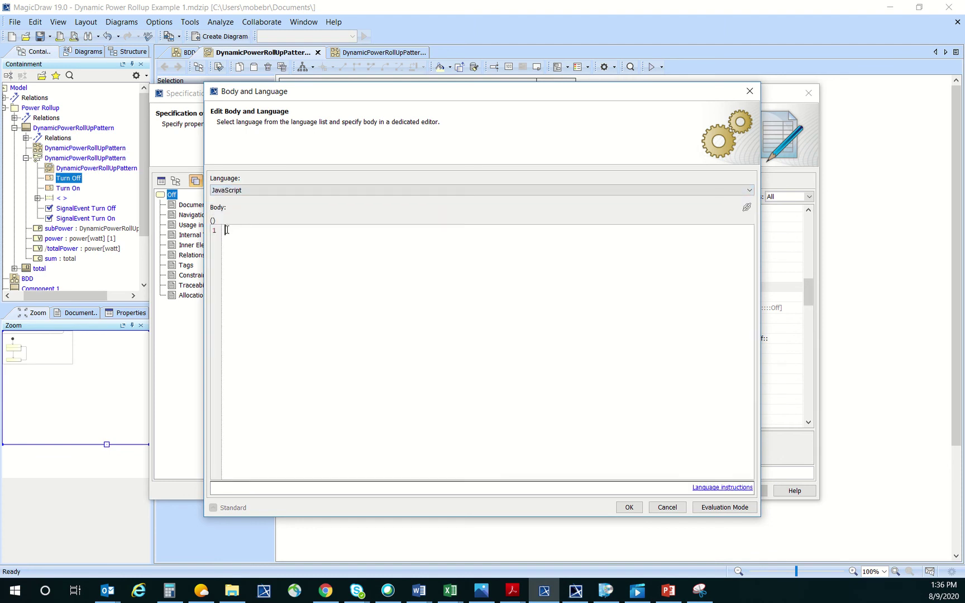
Enter power=Off as the body of the Off state's entry behavior and close the state's specification
type("power")
type("=Off")
left_click(627, 508)
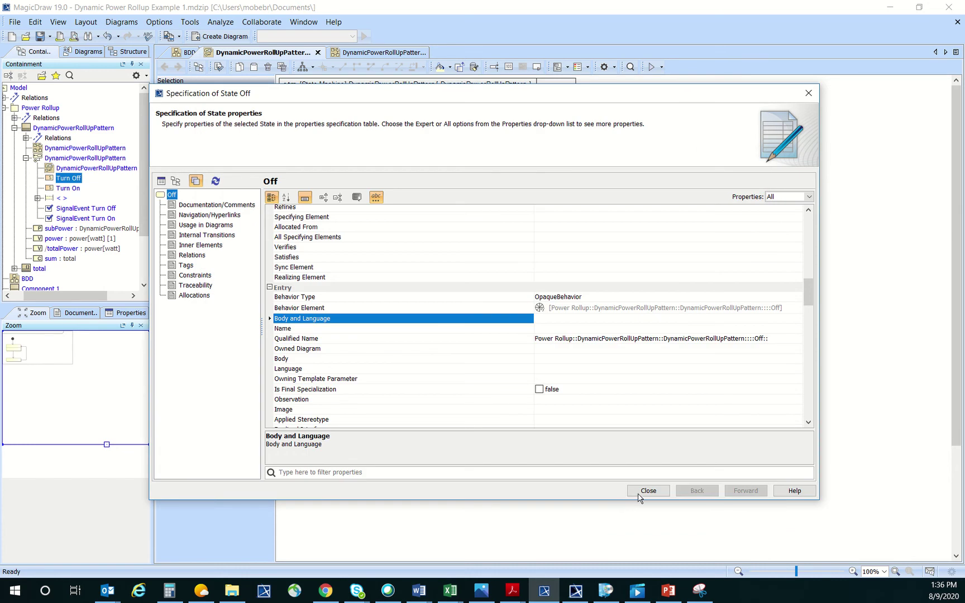
left_click(648, 491)
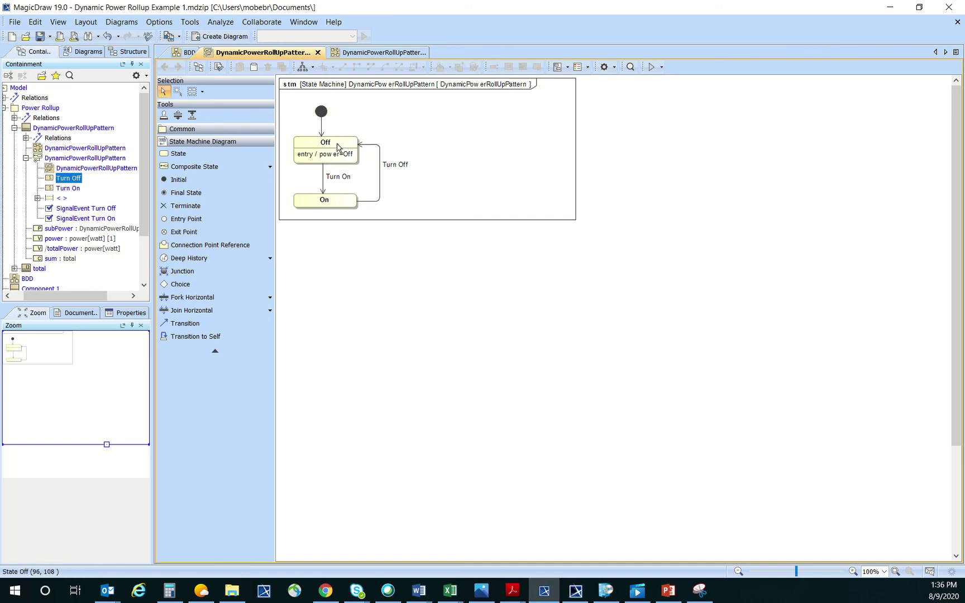
Open the On state's specification and set its entry behavior type to OpaqueBehavior
left_click(347, 205)
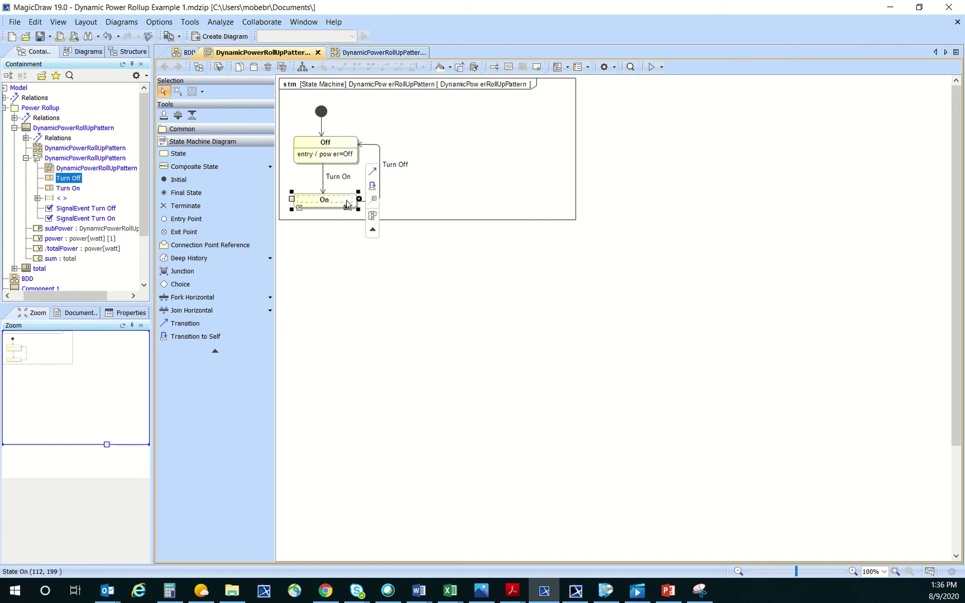
right_click(347, 202)
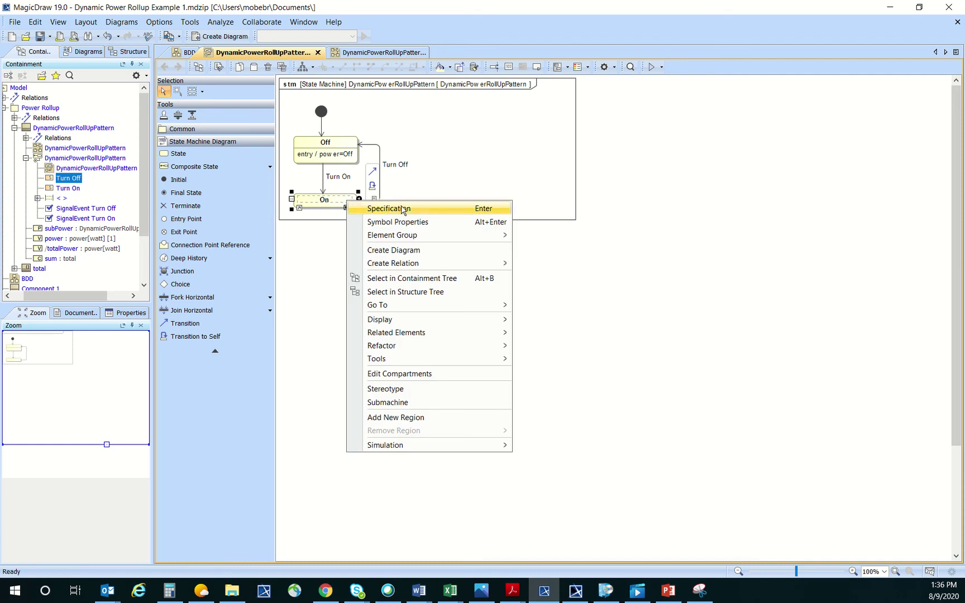
left_click(401, 209)
scroll(453, 282, "down", 15)
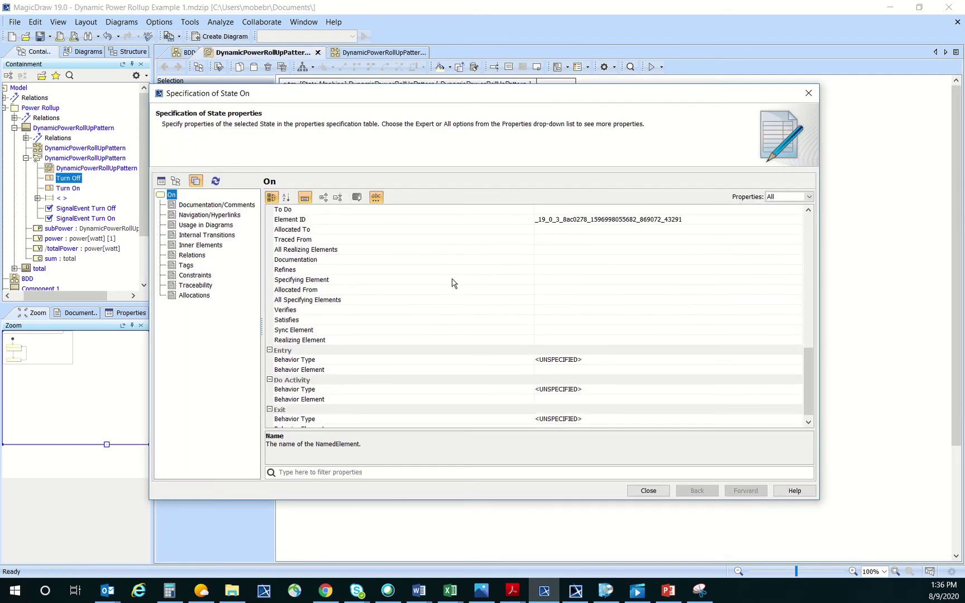
left_click(607, 354)
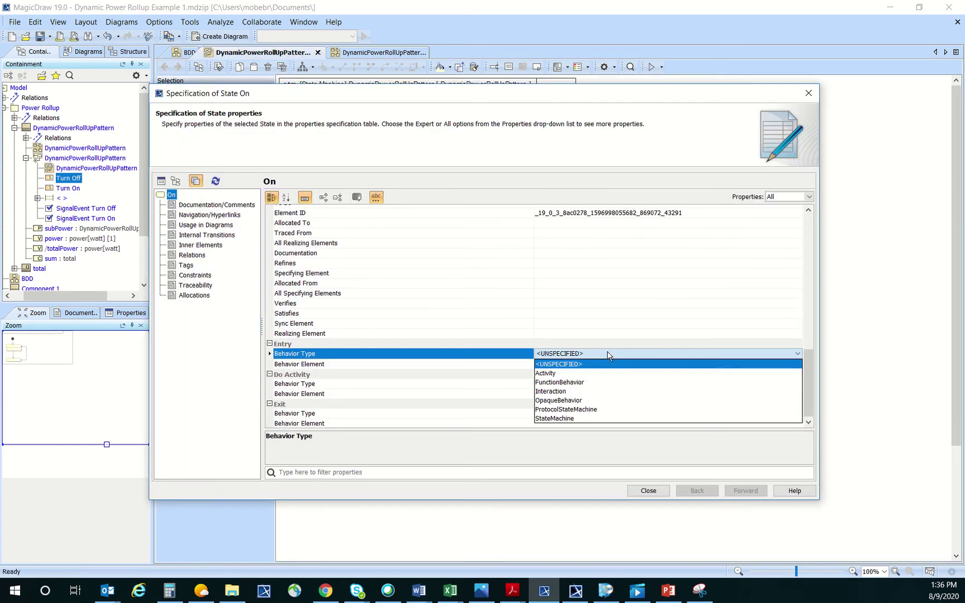
left_click(597, 398)
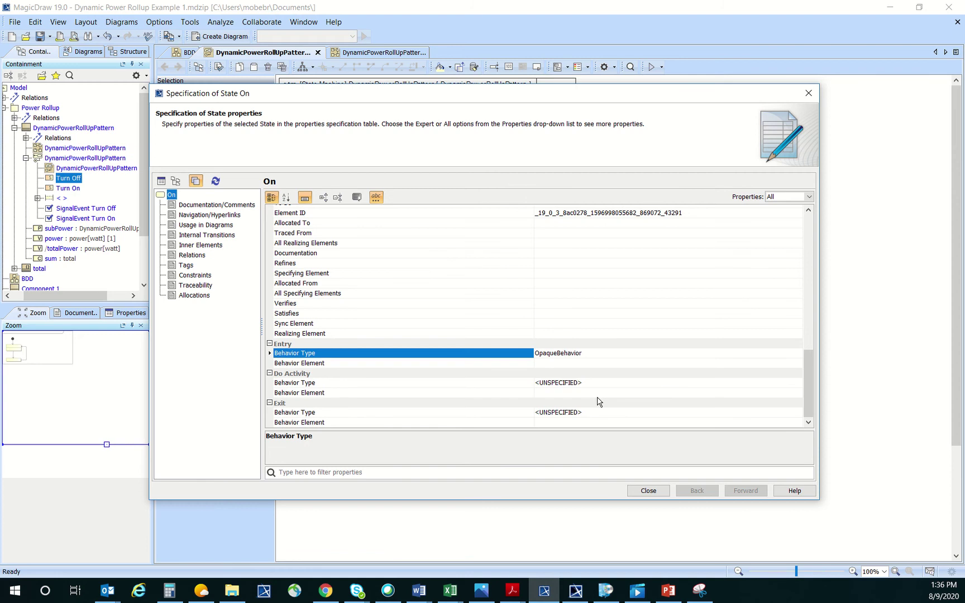
Open the body and language editor for the On state's entry behavior and choose JavaScript as the language
left_click(544, 379)
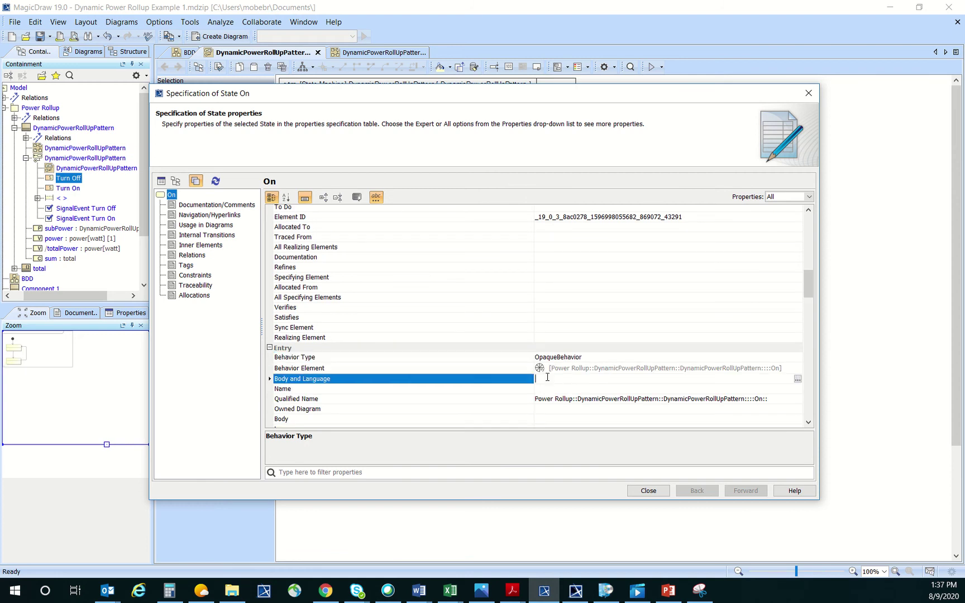
left_click(797, 378)
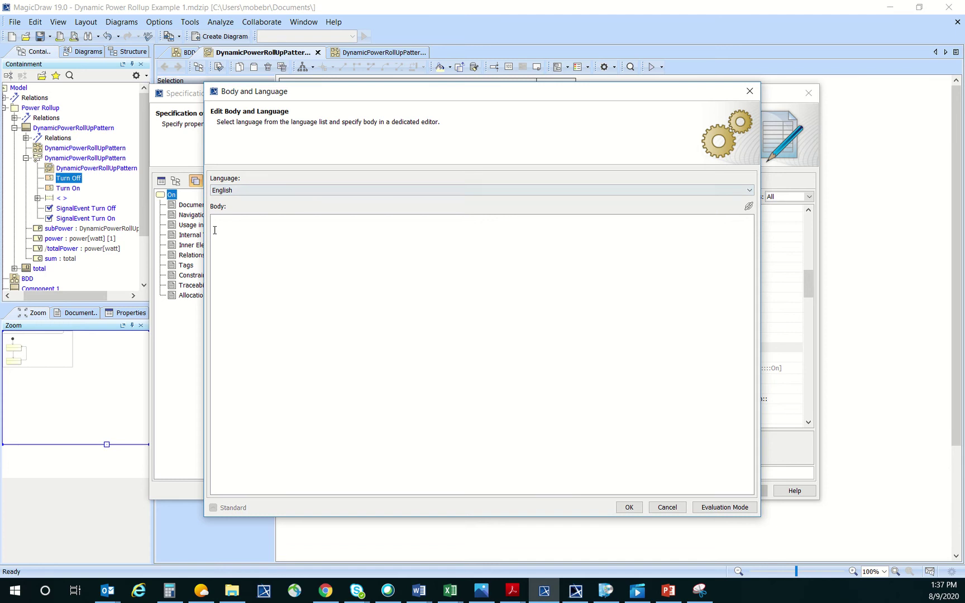
left_click(232, 190)
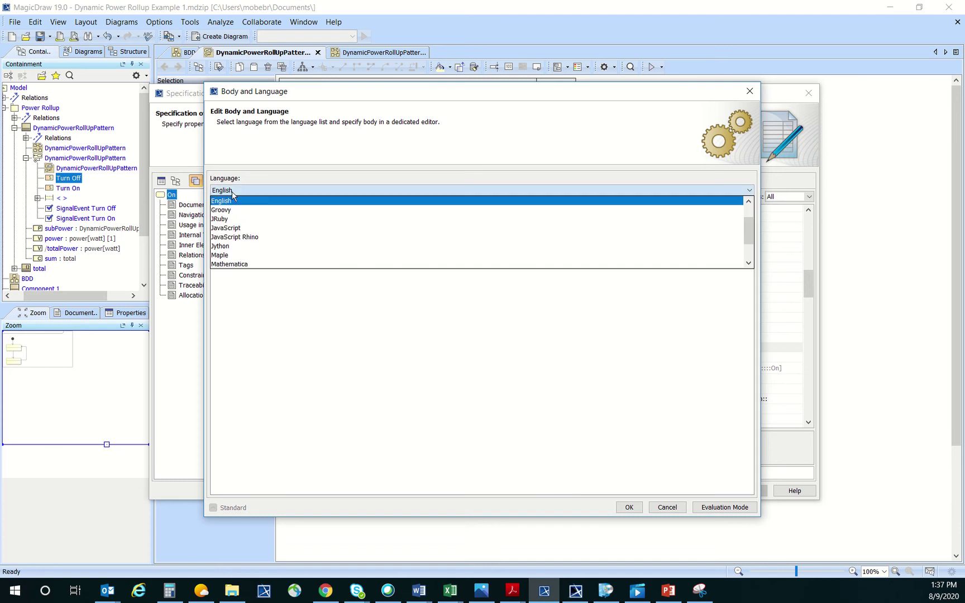
left_click(261, 228)
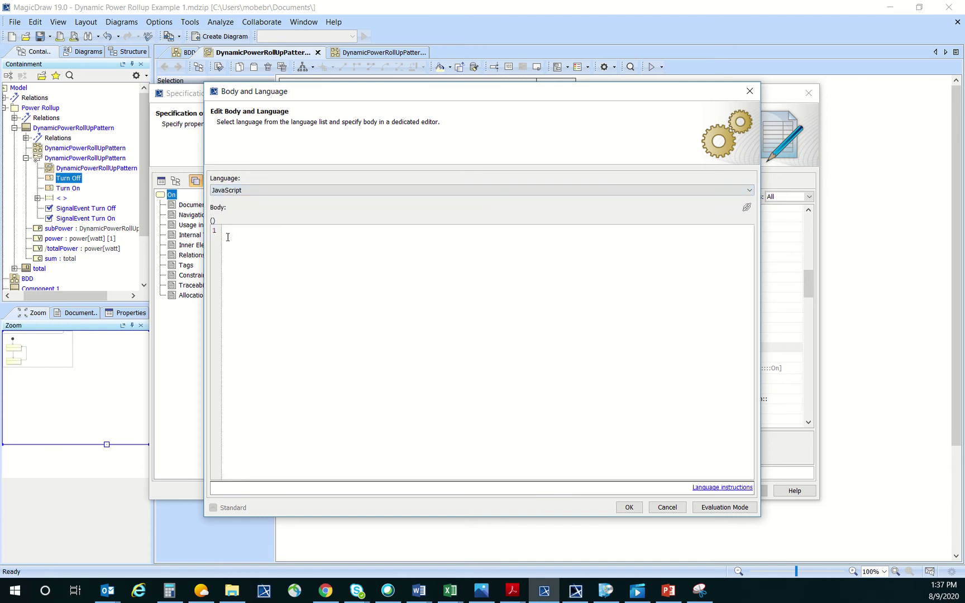
Enter power=On as the body of the On state's entry behavior and close the state's specification
type("Power=On")
left_click(230, 230)
key("BackSpace")
type("power=On")
left_click(630, 507)
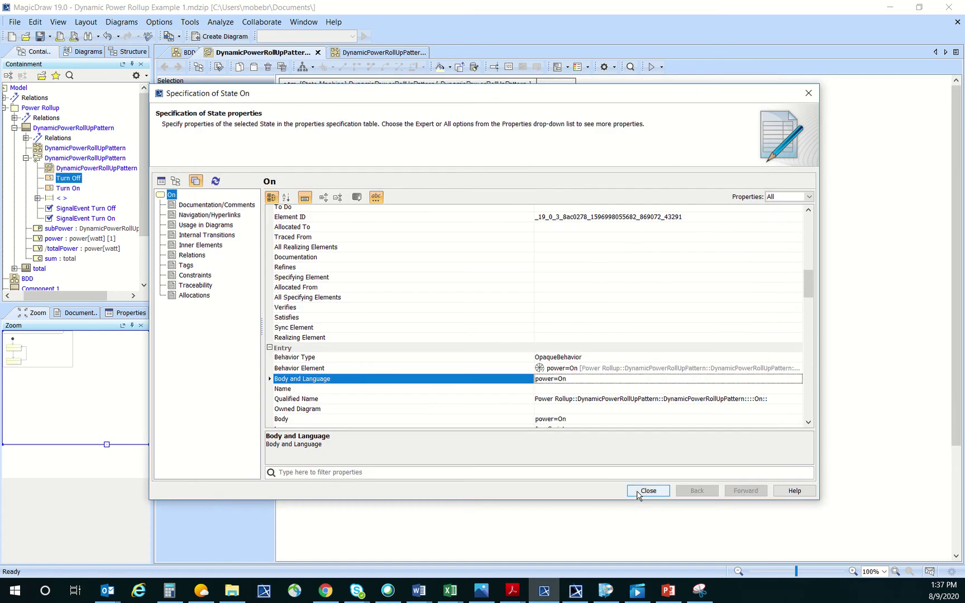
left_click(647, 491)
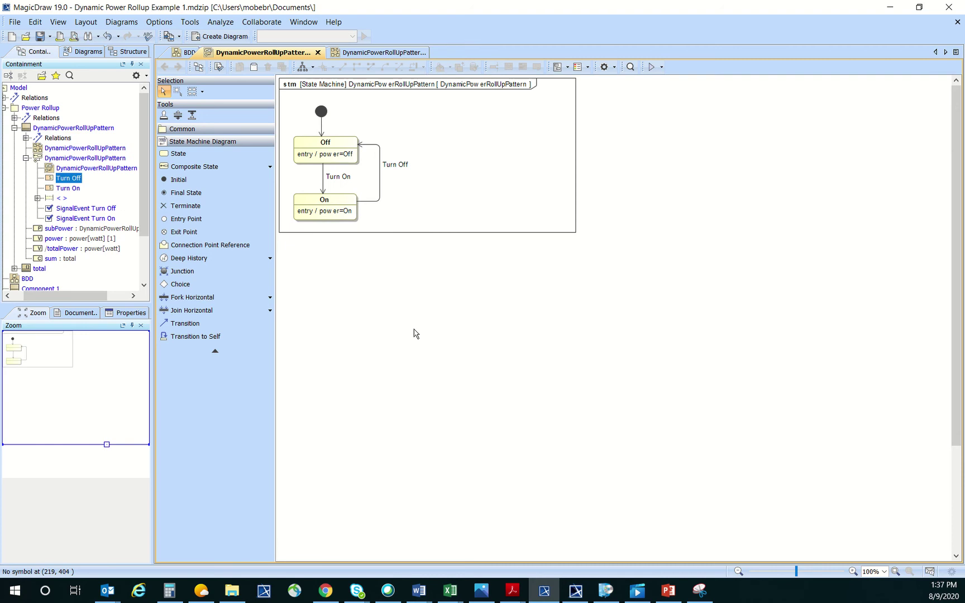
Close the Zoom, Documentation and Properties panes below the model tree to give the tree more room
left_click(141, 327)
left_click(141, 327)
left_click(141, 327)
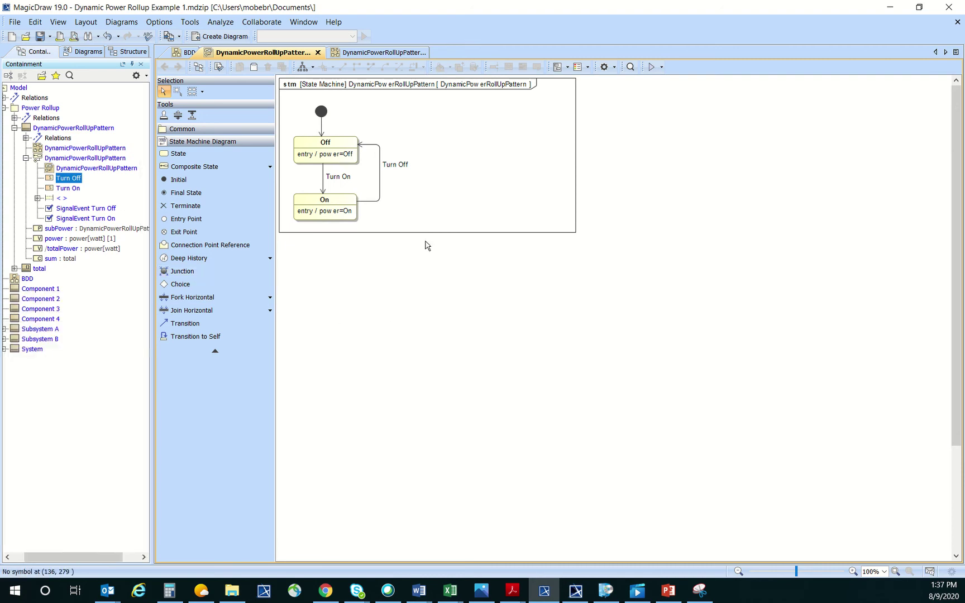
left_click(37, 130)
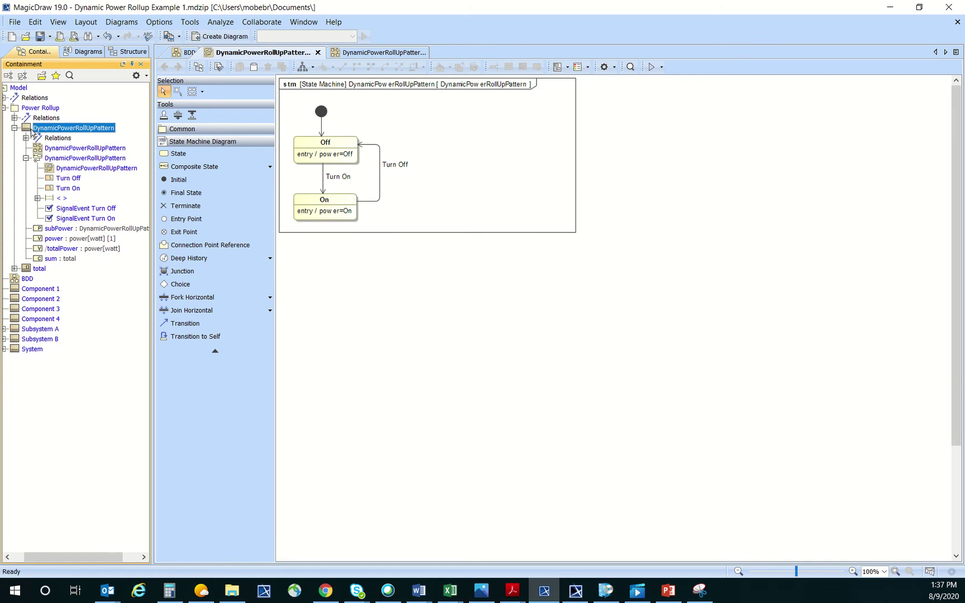
right_click(32, 132)
left_click(127, 136)
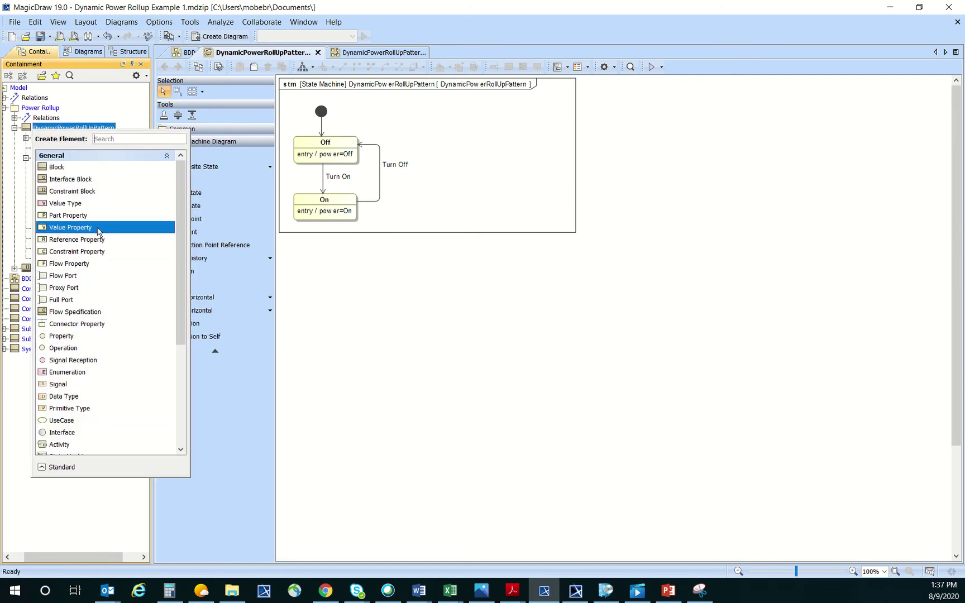
left_click(298, 273)
Switch to the BDD diagram of the system, its subsystems and components
left_click(189, 54)
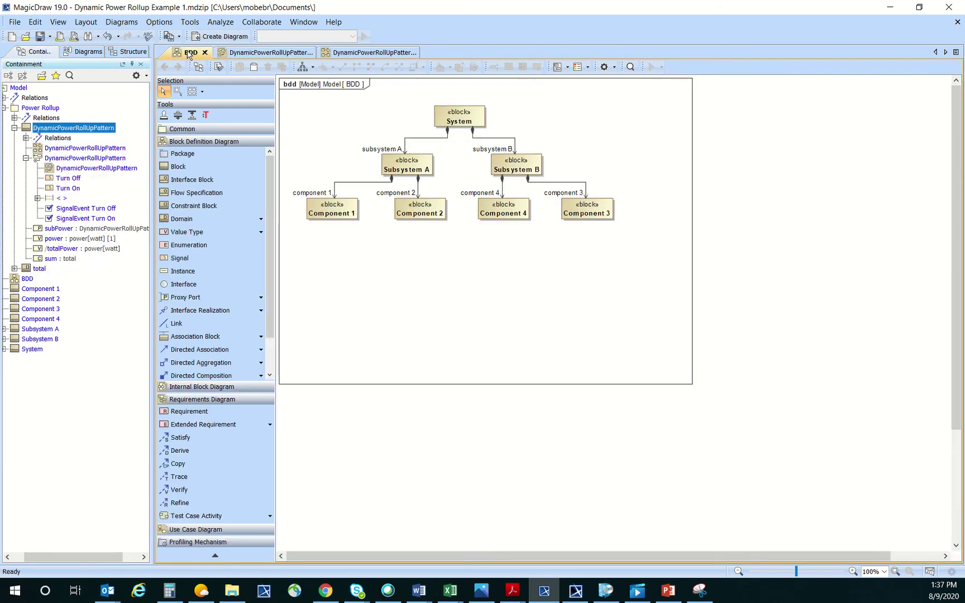
Place the DynamicPowerRollUpPattern block on the BDD below the system hierarchy and add a value property named On to it
left_click_drag(29, 127, 395, 296)
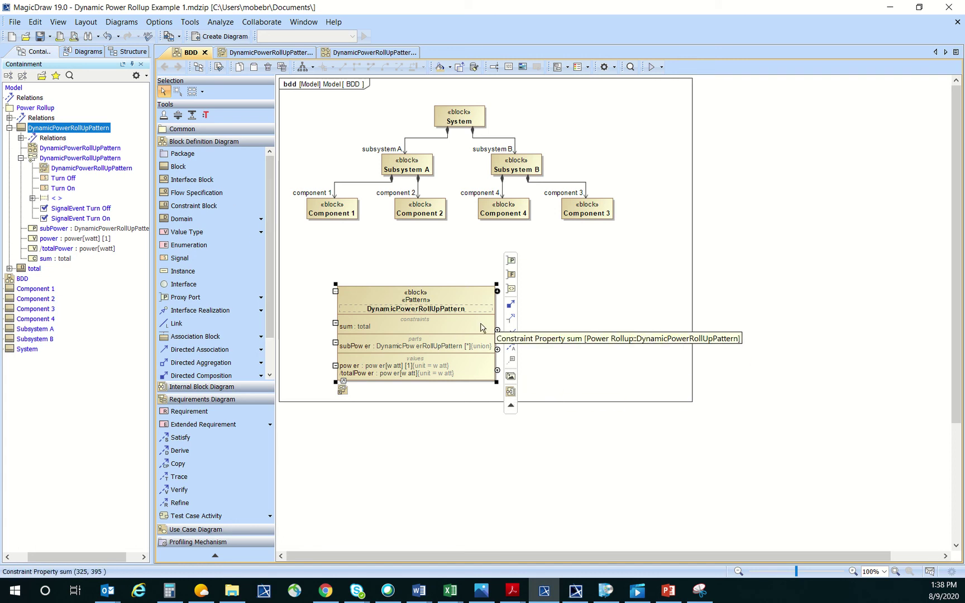
left_click(498, 294)
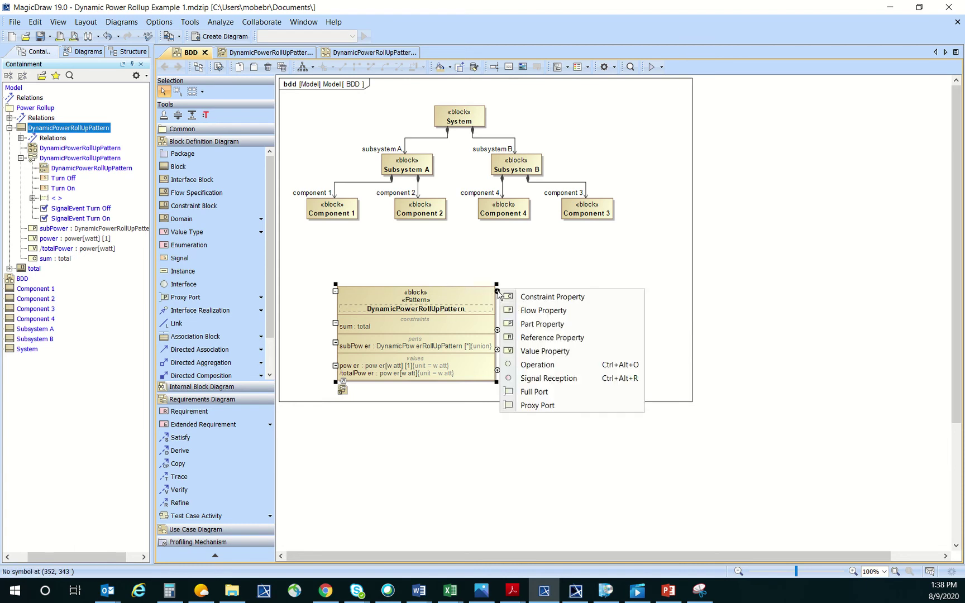
left_click(619, 355)
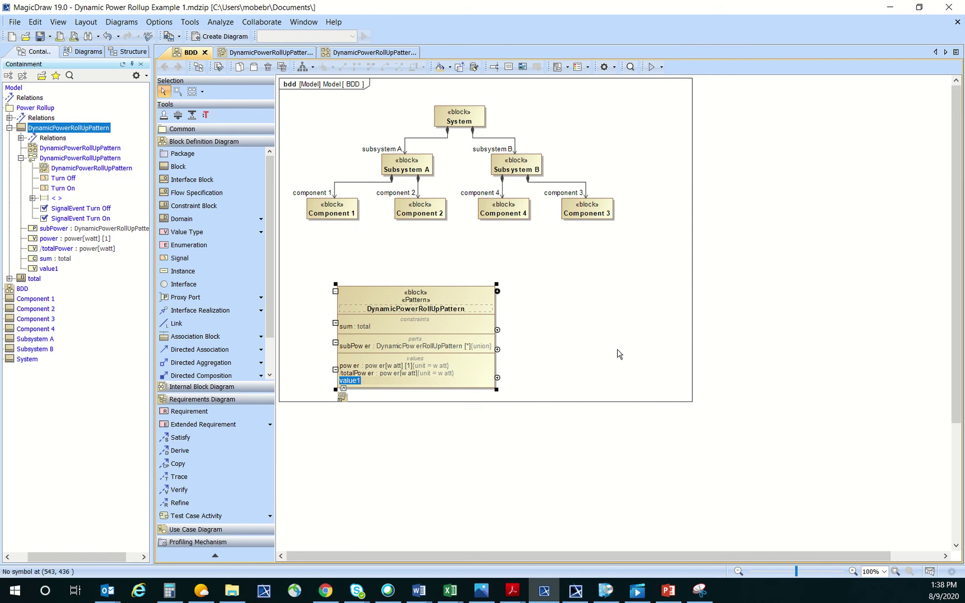
type("On")
key("Return")
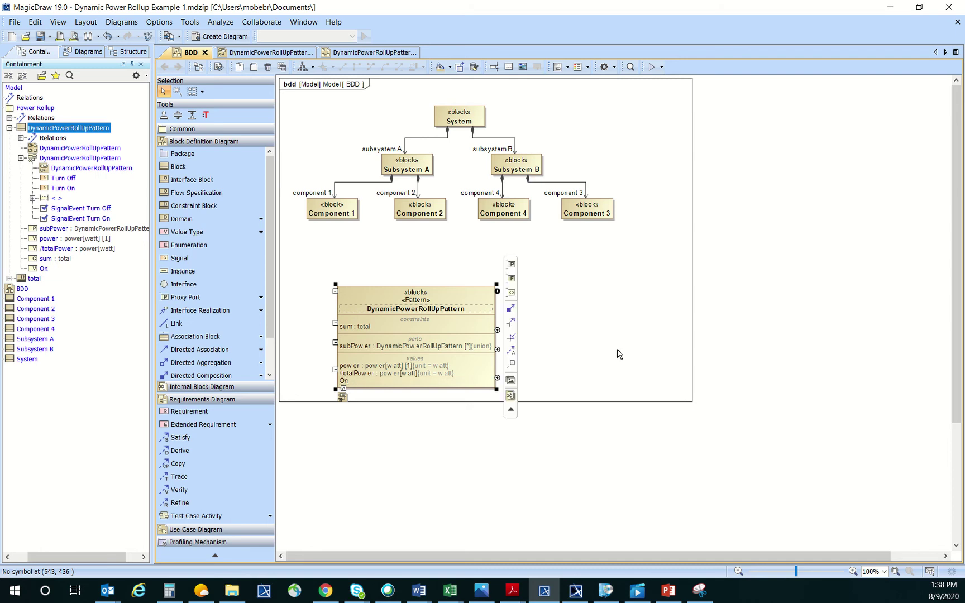
Add a value property named Off to the DynamicPowerRollUpPattern block
left_click(498, 291)
left_click(549, 352)
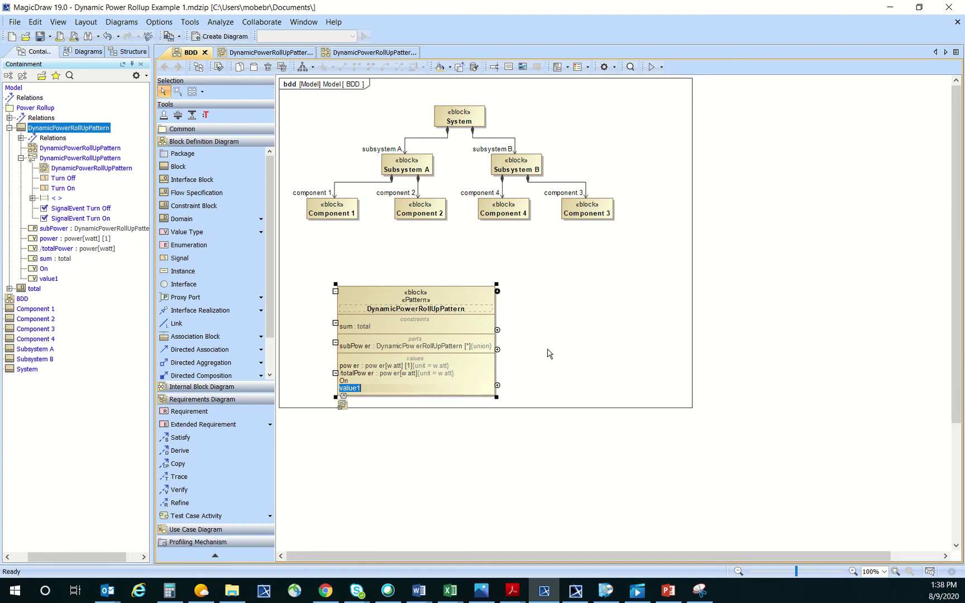
type("Off")
key("Return")
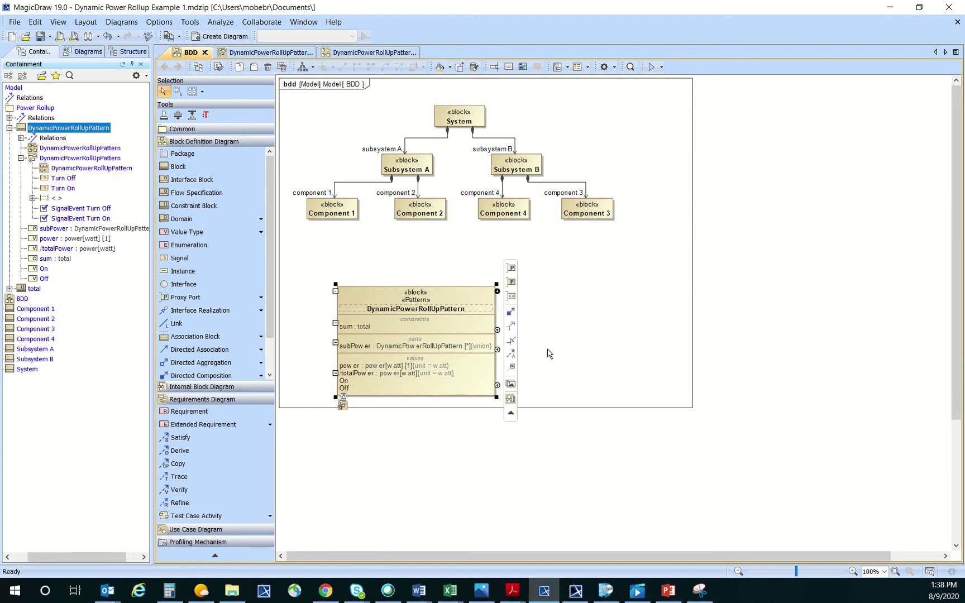
Set the type of the On value property to power[watt]
left_click(353, 383)
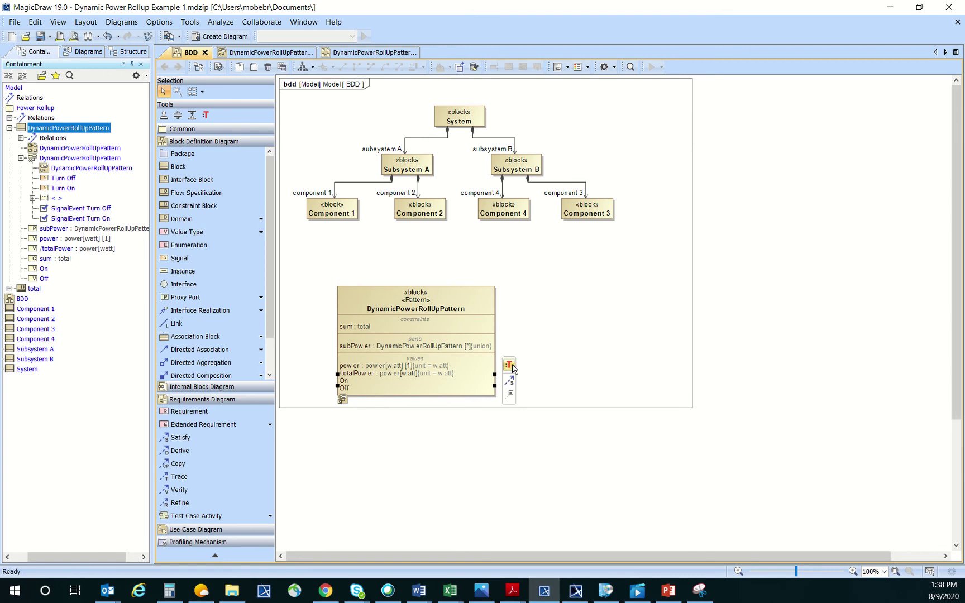
left_click(509, 365)
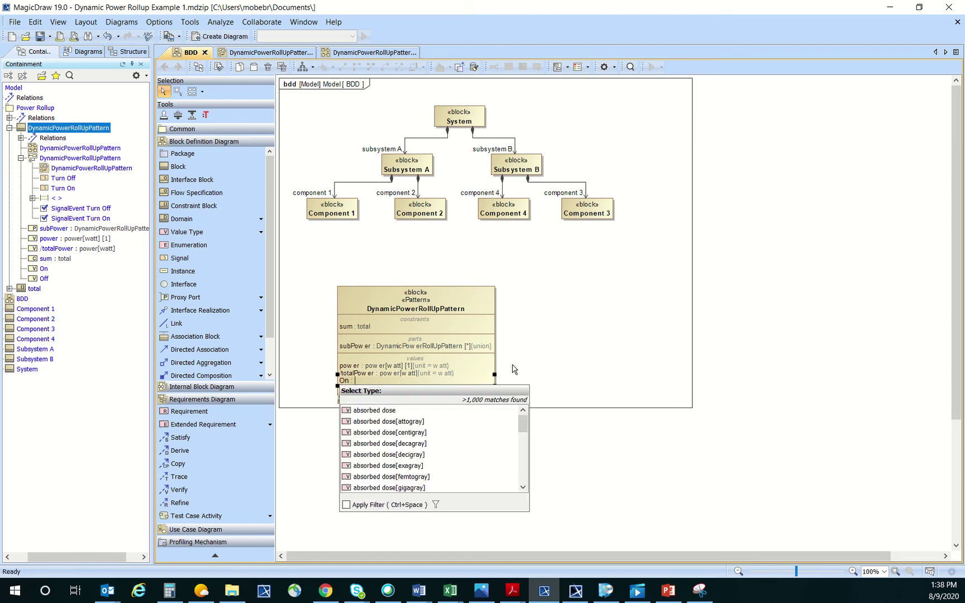
type("watt")
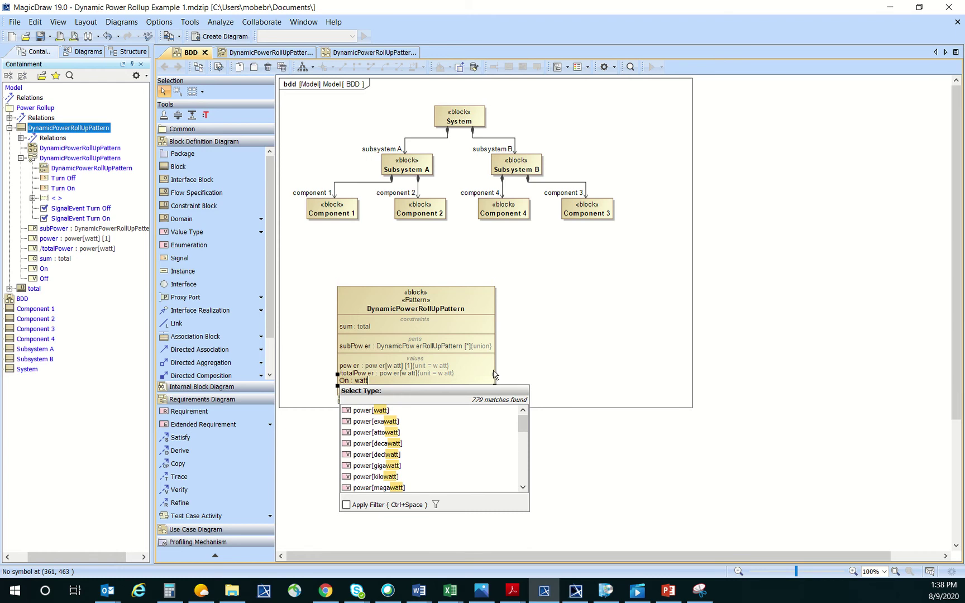
left_click(402, 411)
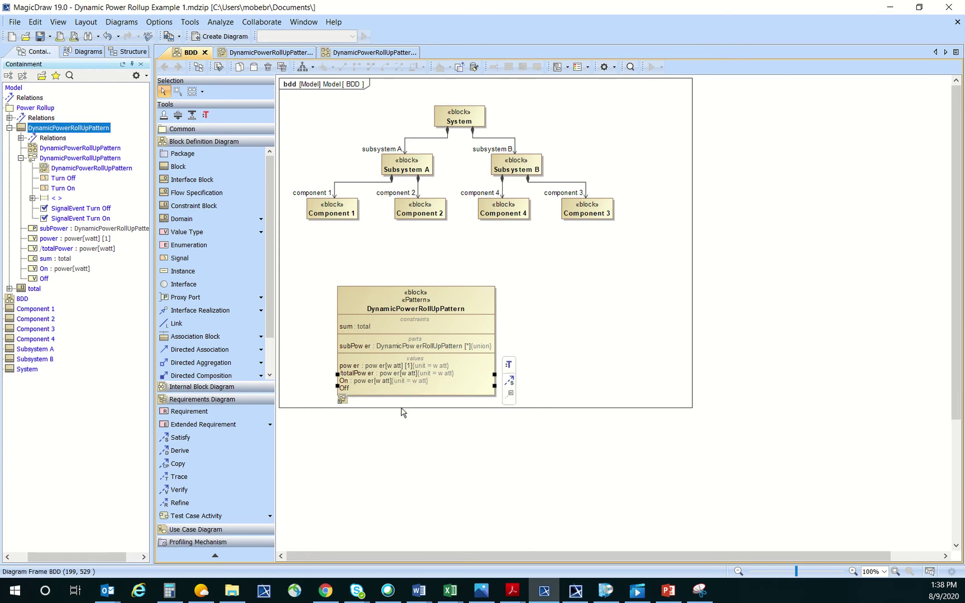
Set the type of the Off value property to power[watt]
left_click(355, 390)
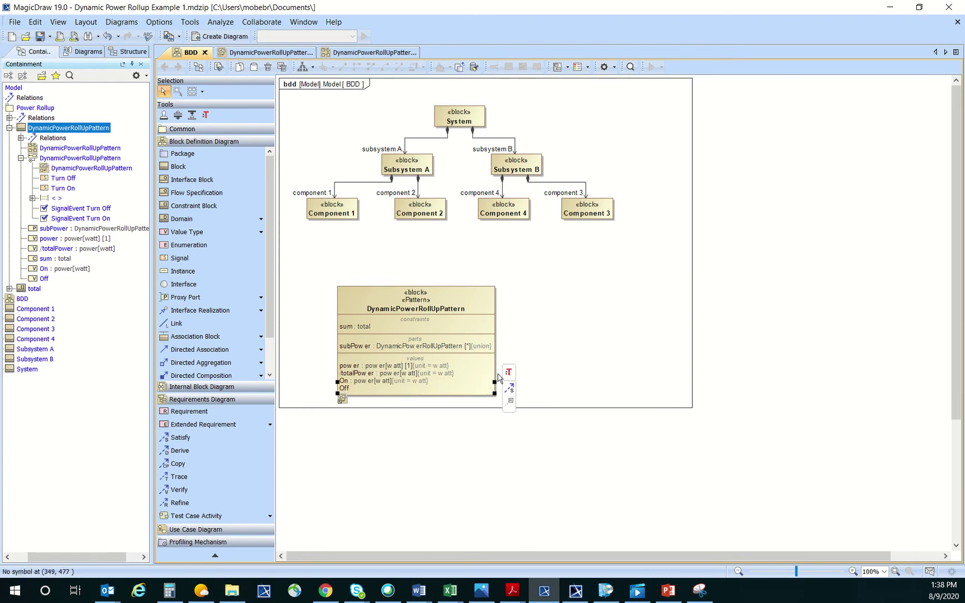
left_click(509, 372)
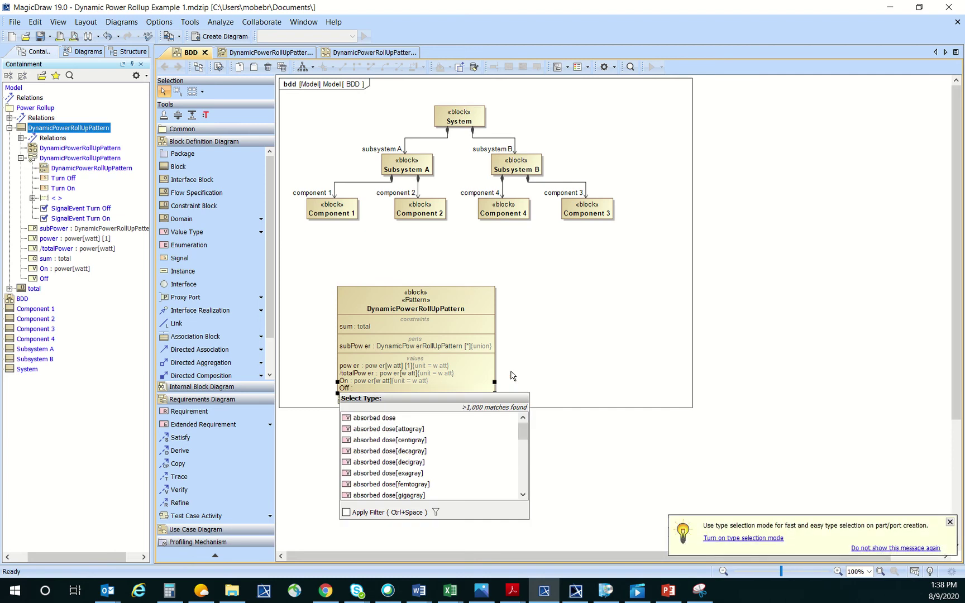
type("watt")
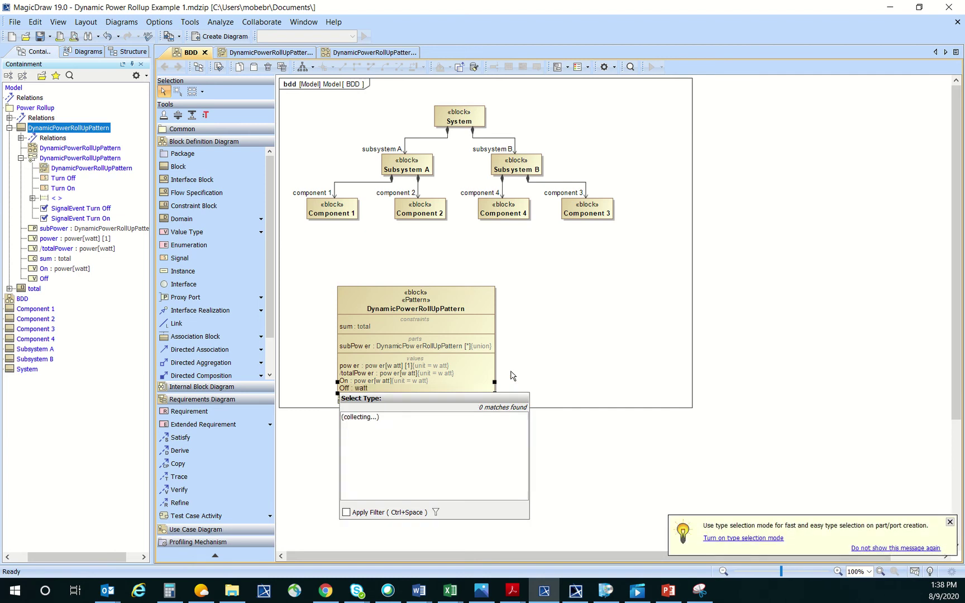
left_click(397, 419)
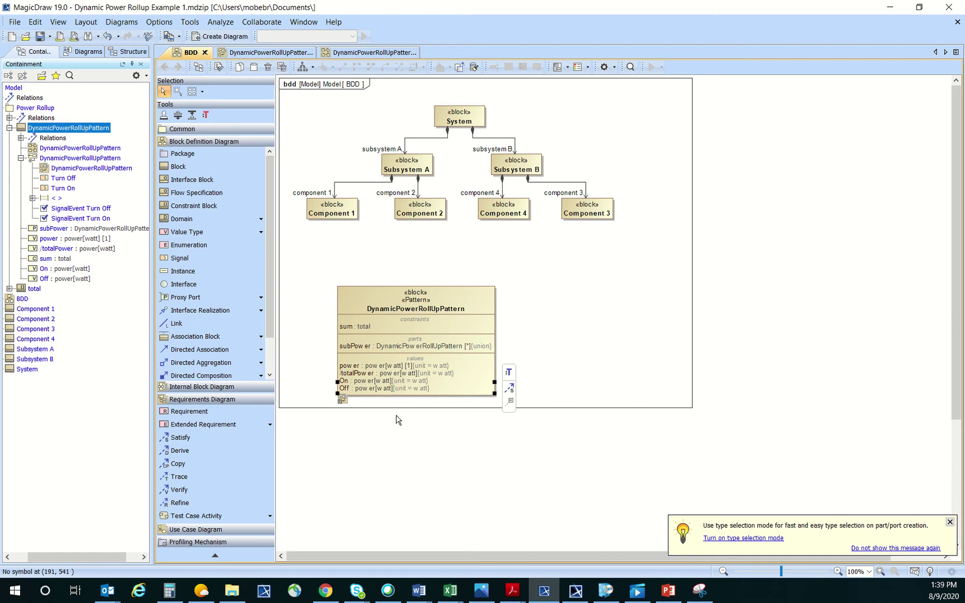
Remove the DynamicPowerRollUpPattern block's symbol from the BDD, keeping the block in the model
left_click(573, 301)
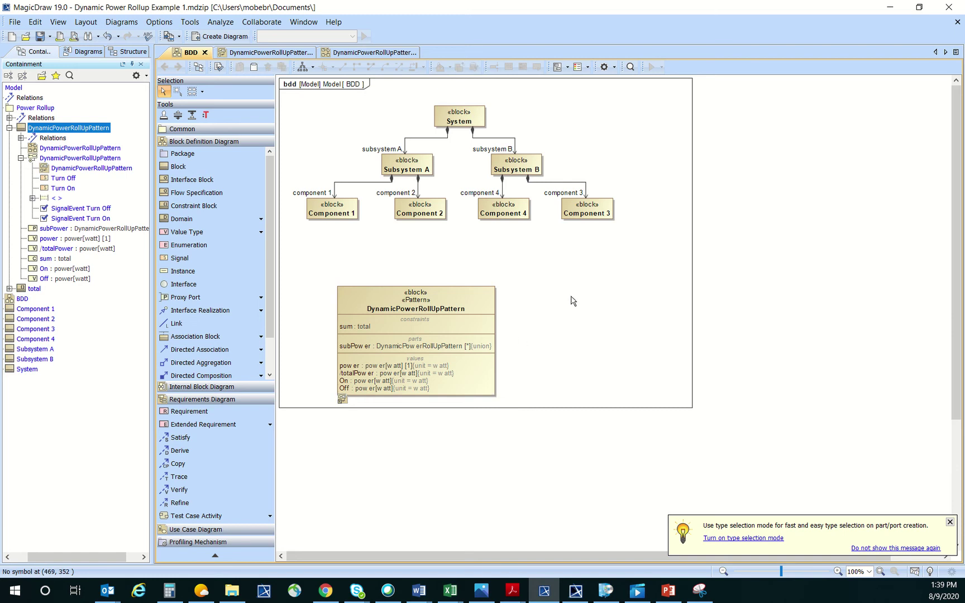
left_click(454, 299)
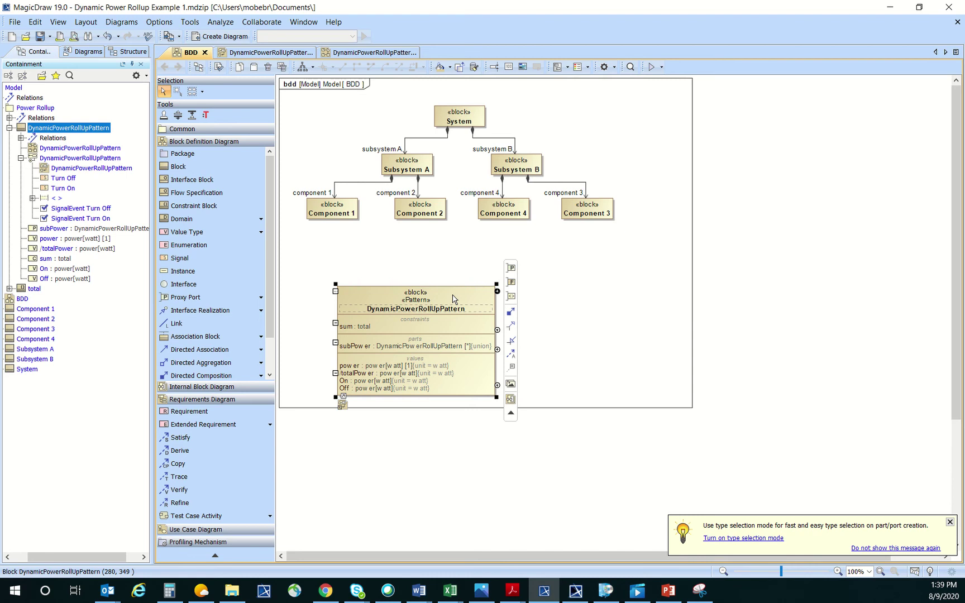
key("Delete")
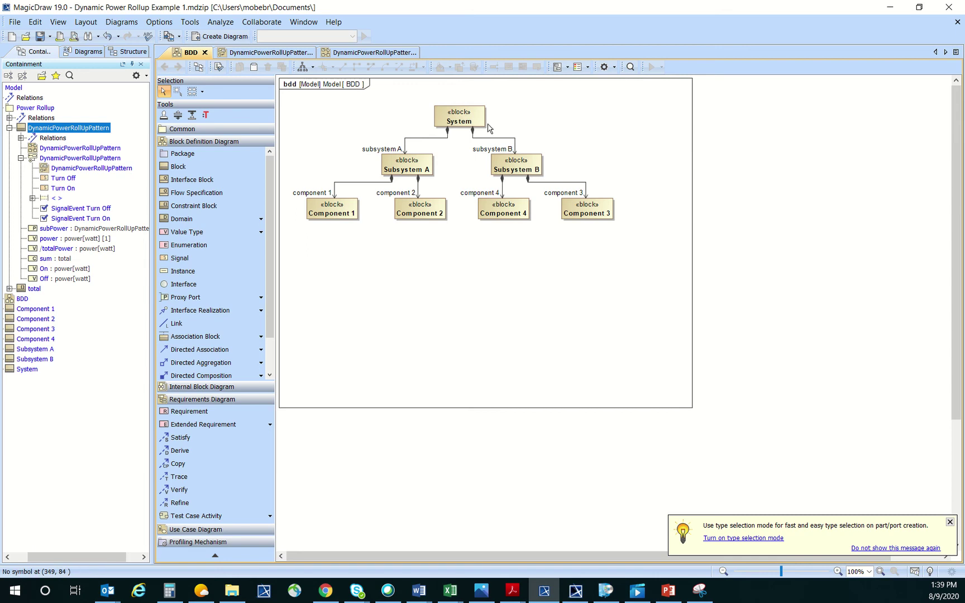
Apply the DynamicPowerRollUpPattern rollup pattern to the System block, with Apply Recursively and Set Subsetted Properties enabled
left_click(459, 118)
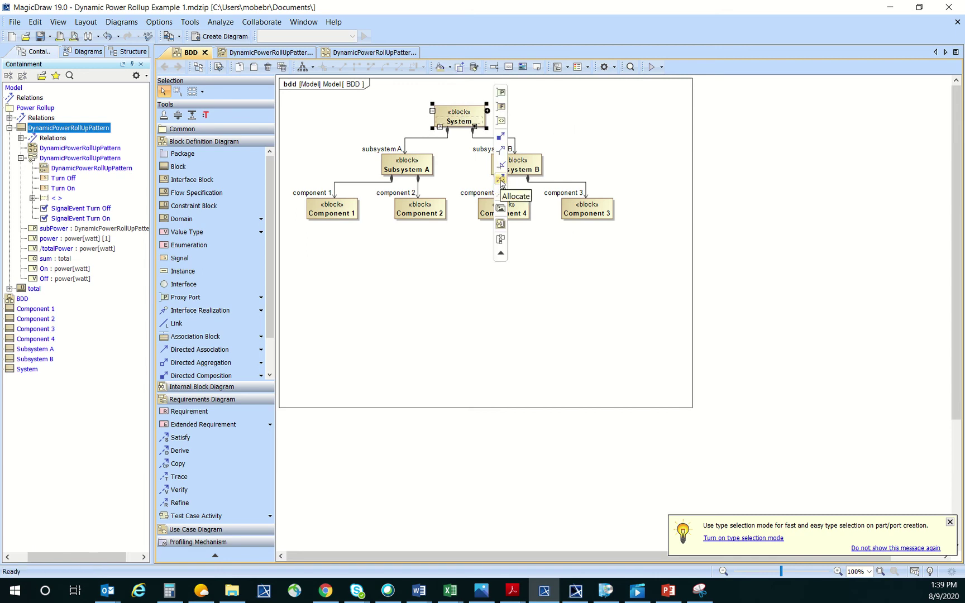
right_click(462, 116)
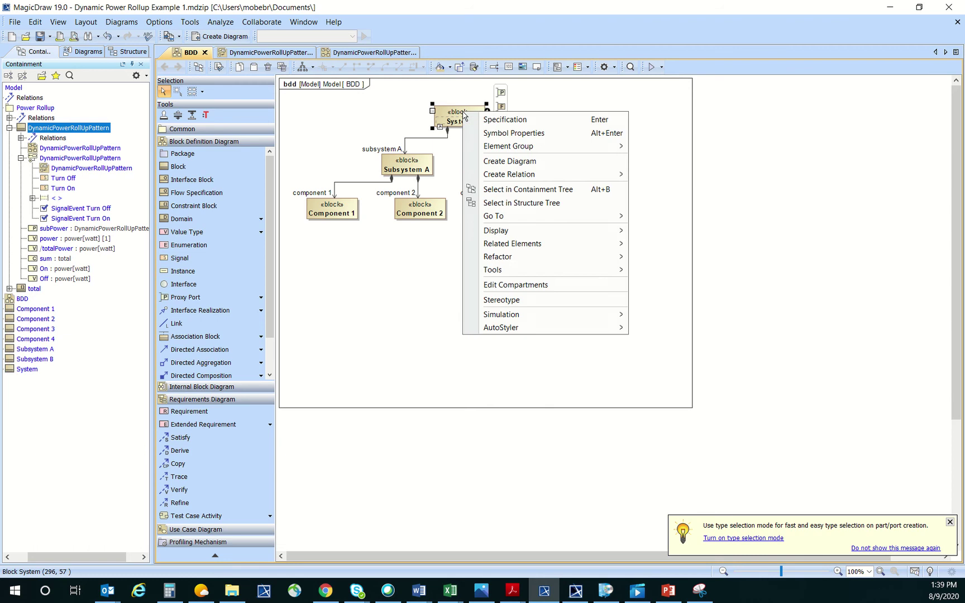
mouse_move(580, 277)
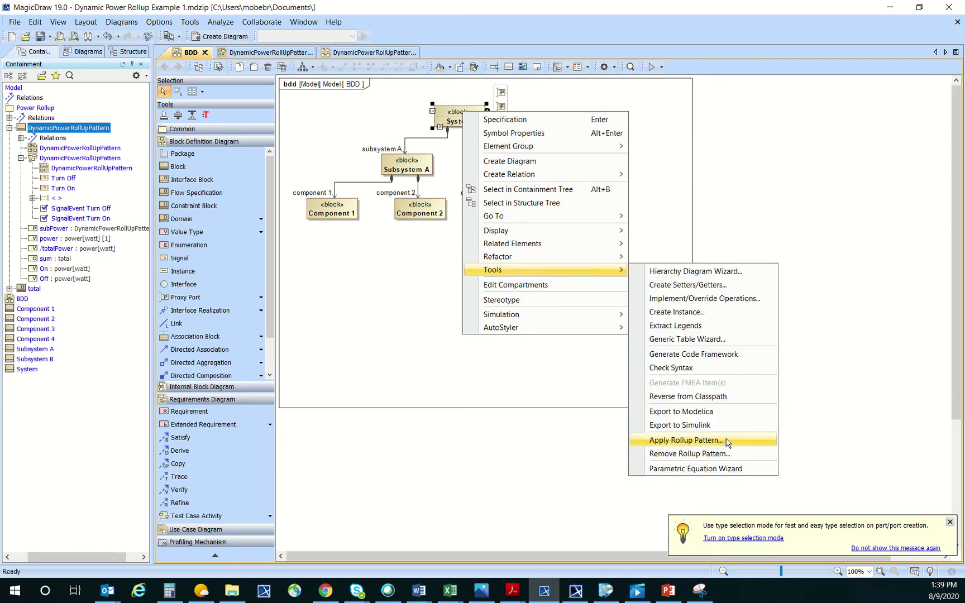
left_click(687, 440)
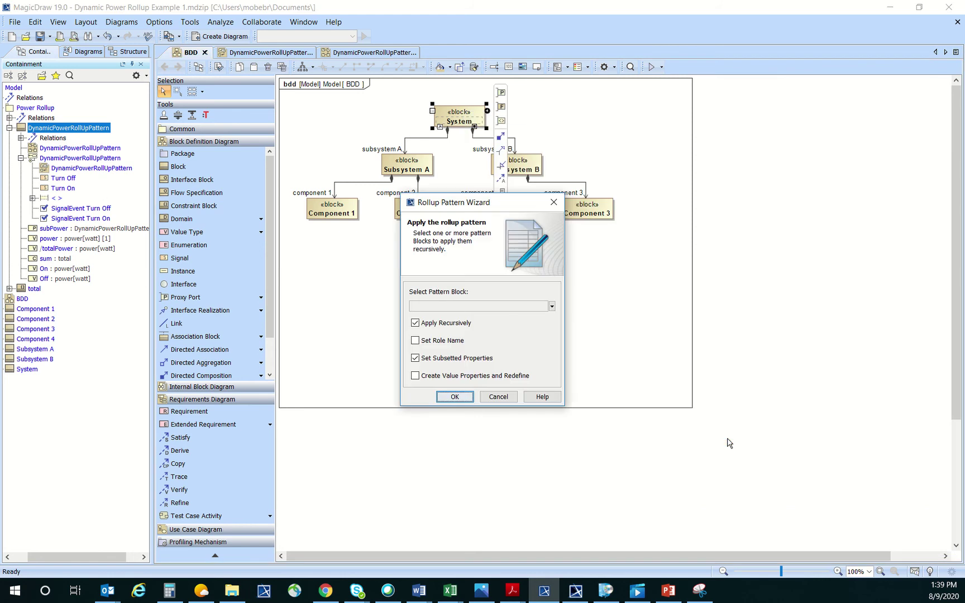
left_click(551, 307)
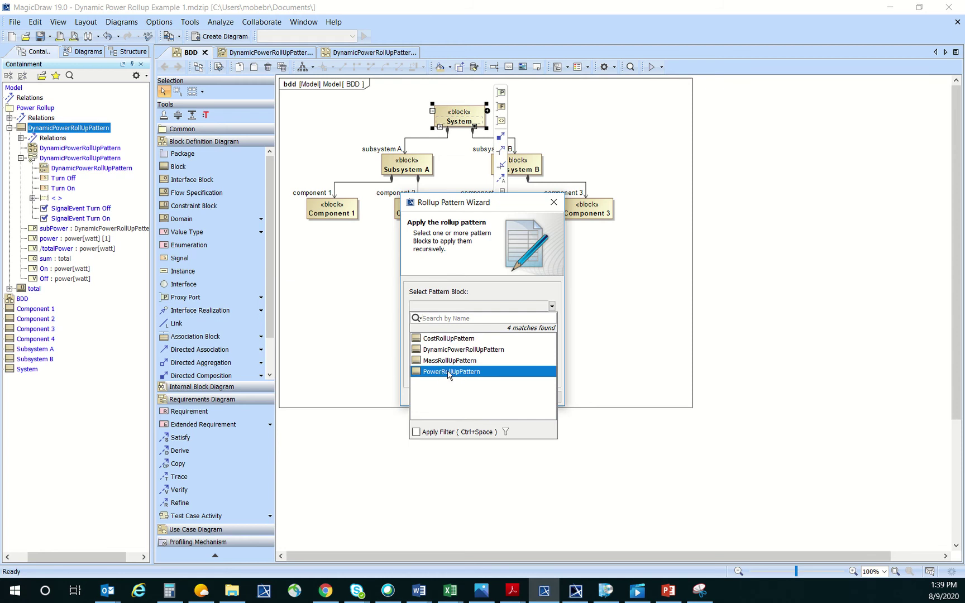
left_click(518, 351)
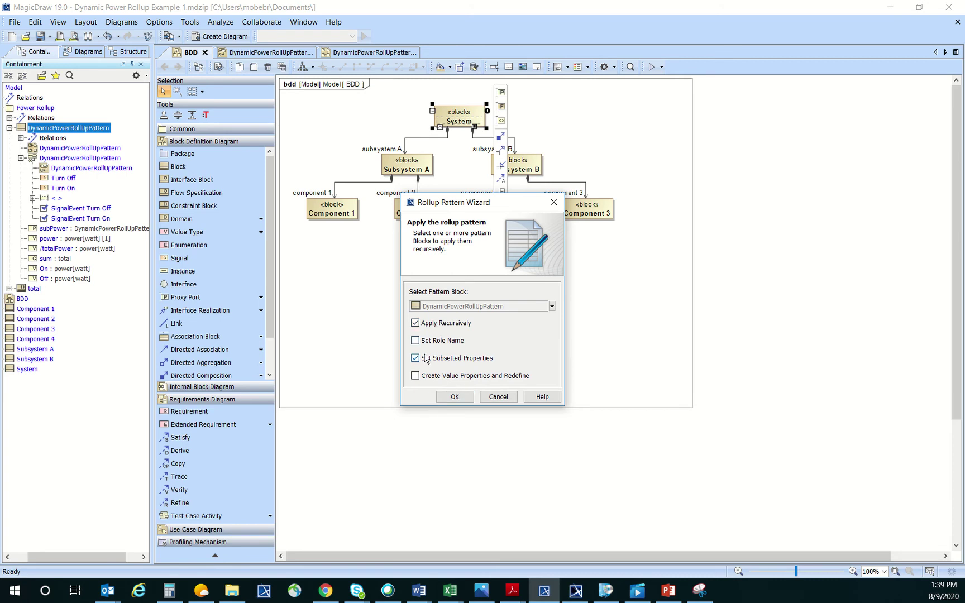
left_click(456, 396)
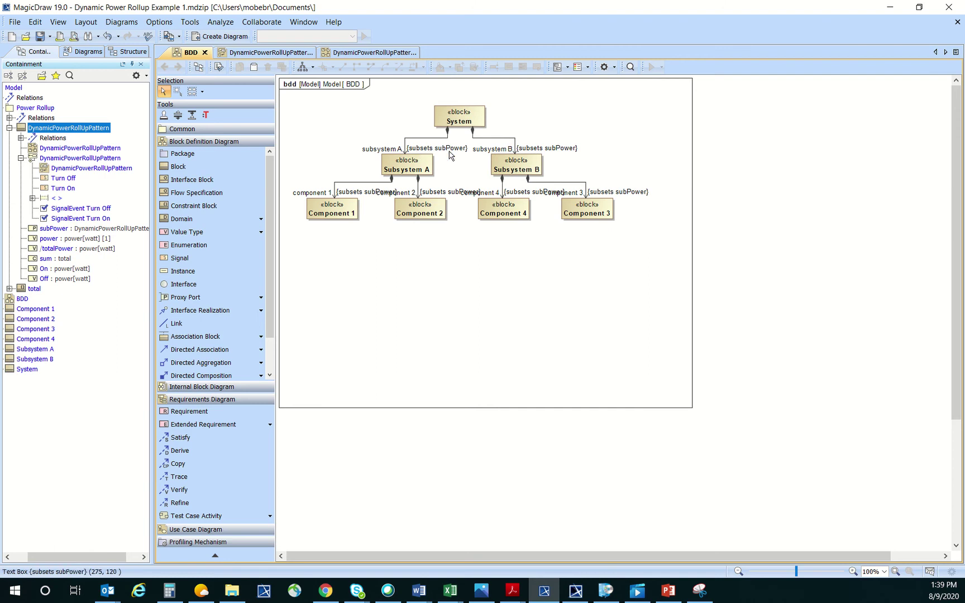
Rearrange the BDD with the quick diagram layout and check the subsets subPower labels on the part associations
left_click(302, 66)
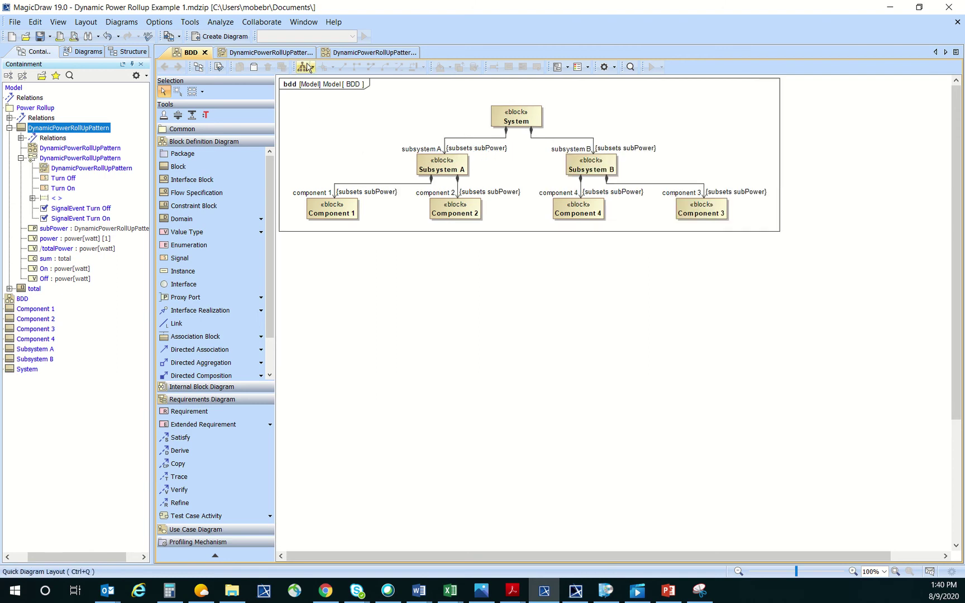
left_click(482, 150)
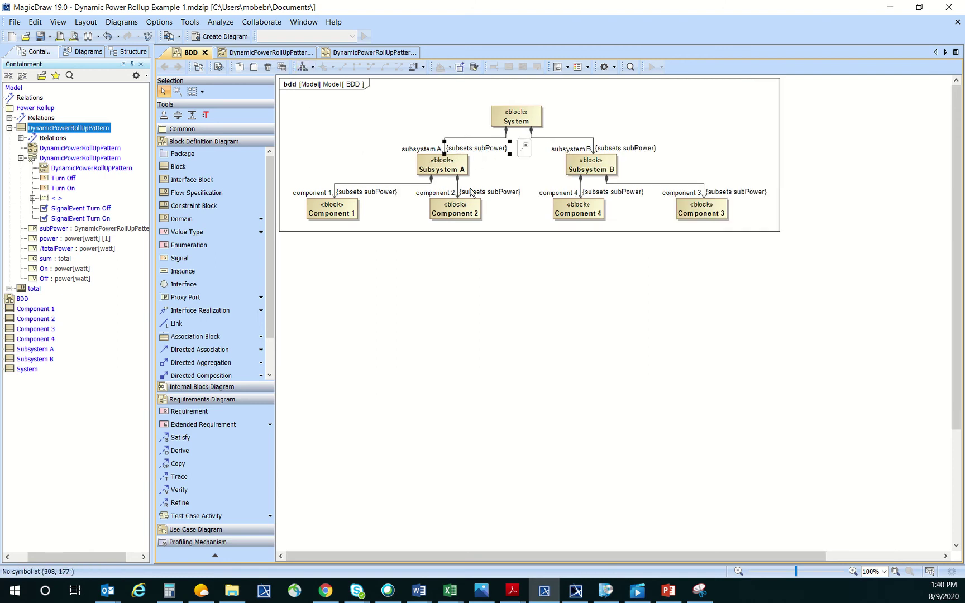
left_click(492, 193)
left_click(367, 193)
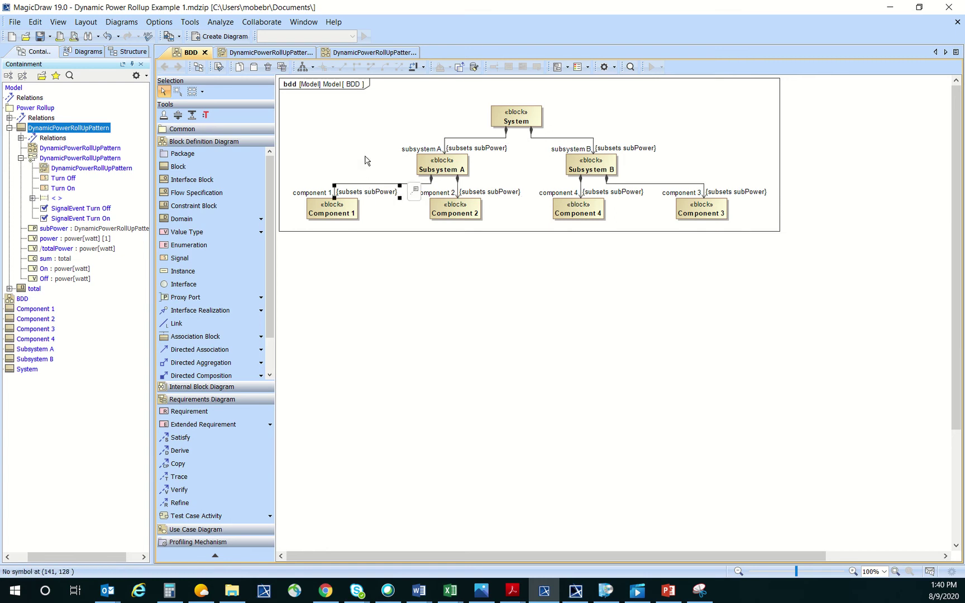
left_click(568, 133)
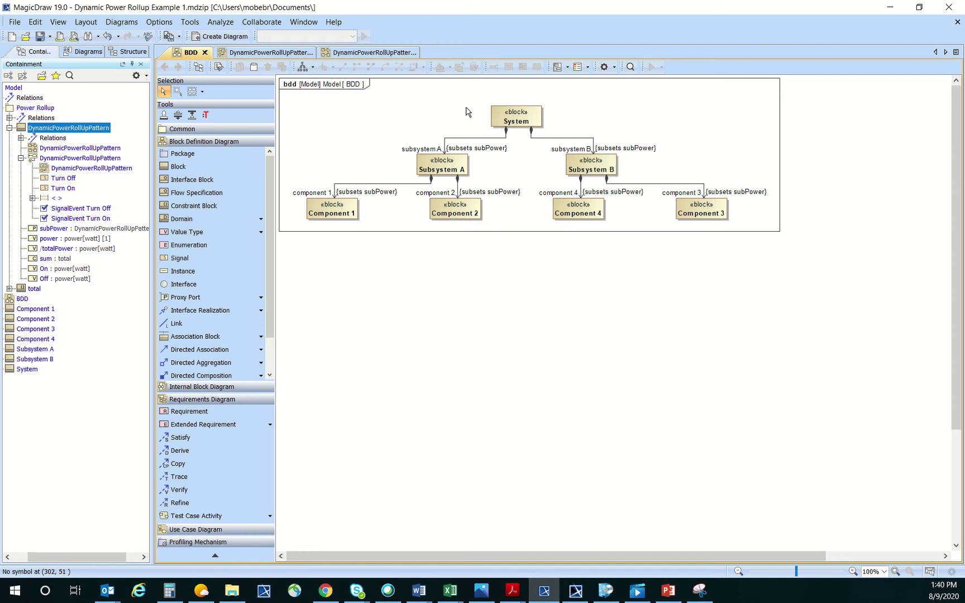
Run a simulation of the System block and start its execution
right_click(512, 117)
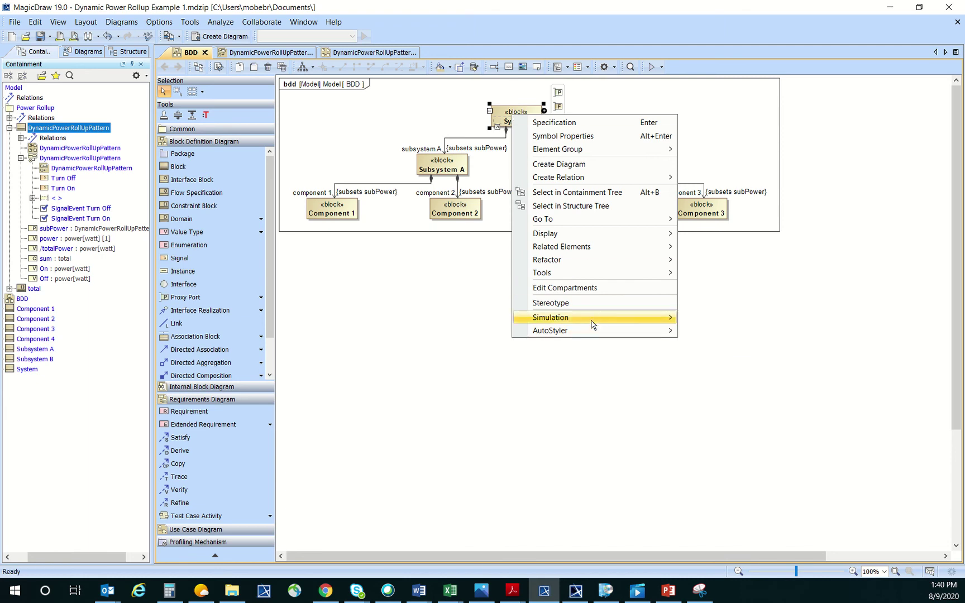
mouse_move(642, 331)
mouse_move(669, 318)
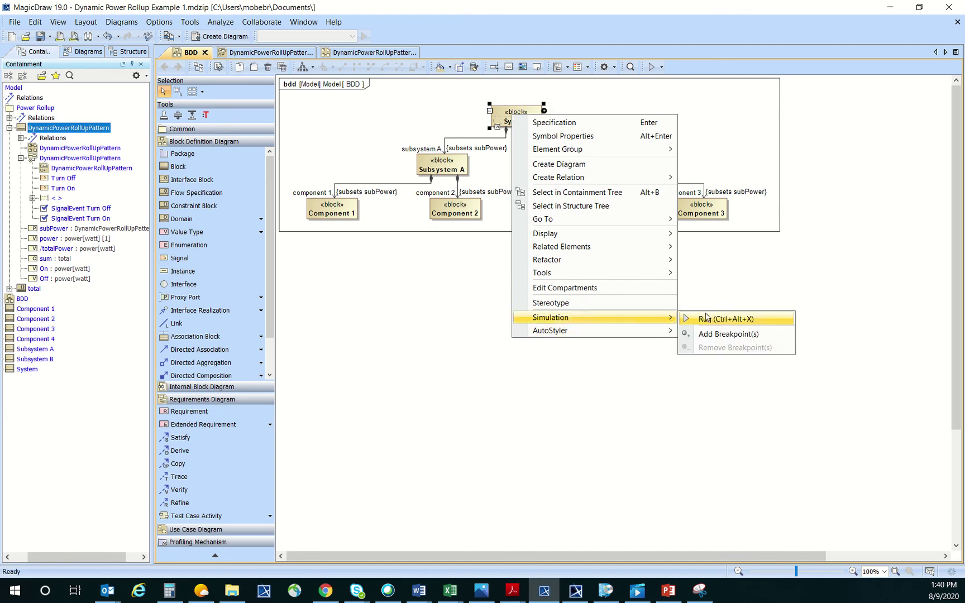
left_click(710, 319)
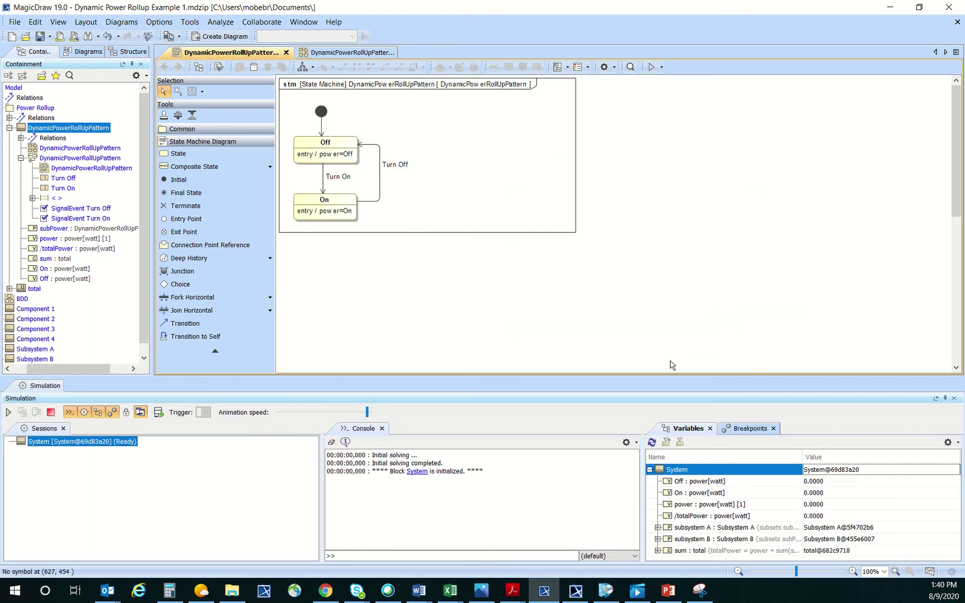
left_click(10, 412)
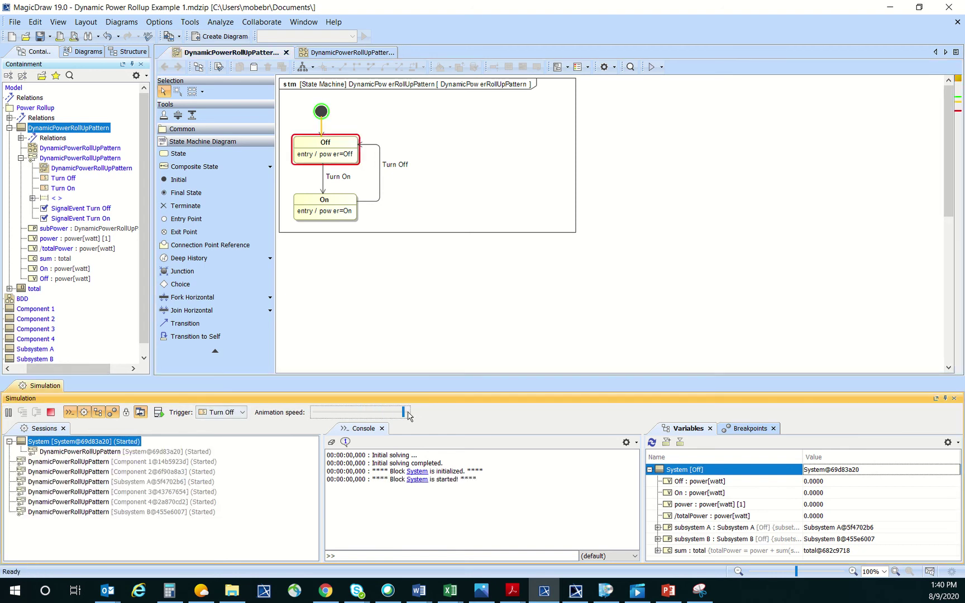
Examine the Component 1 and Component 2 state machine sessions in the running simulation, ending on Component 1
left_click(97, 462)
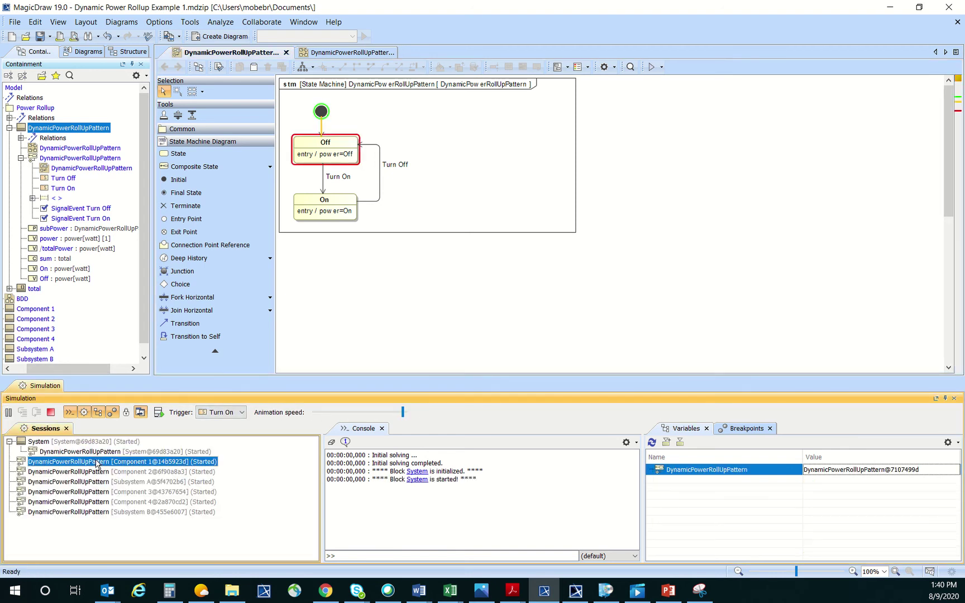
key("Down")
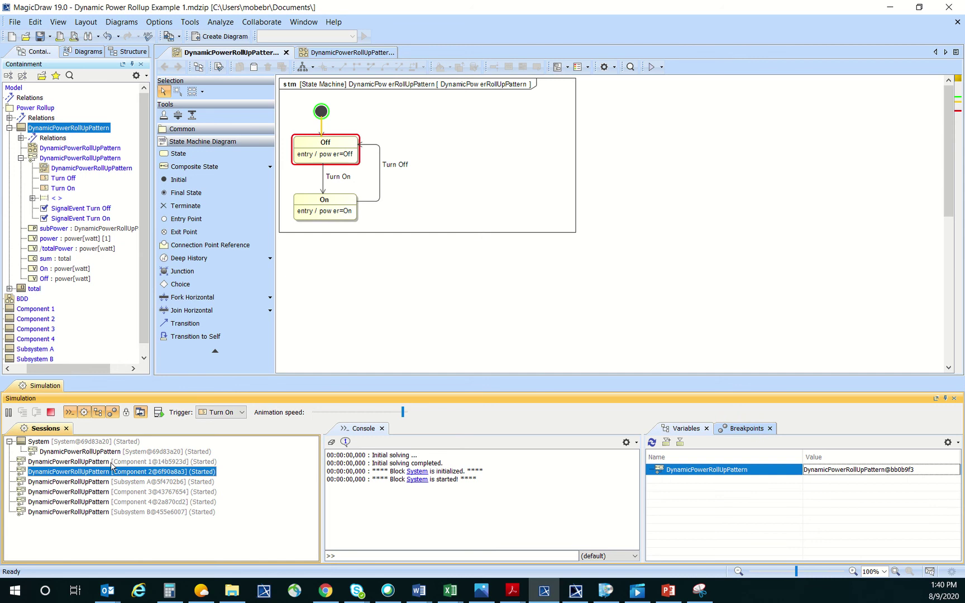
left_click(130, 461)
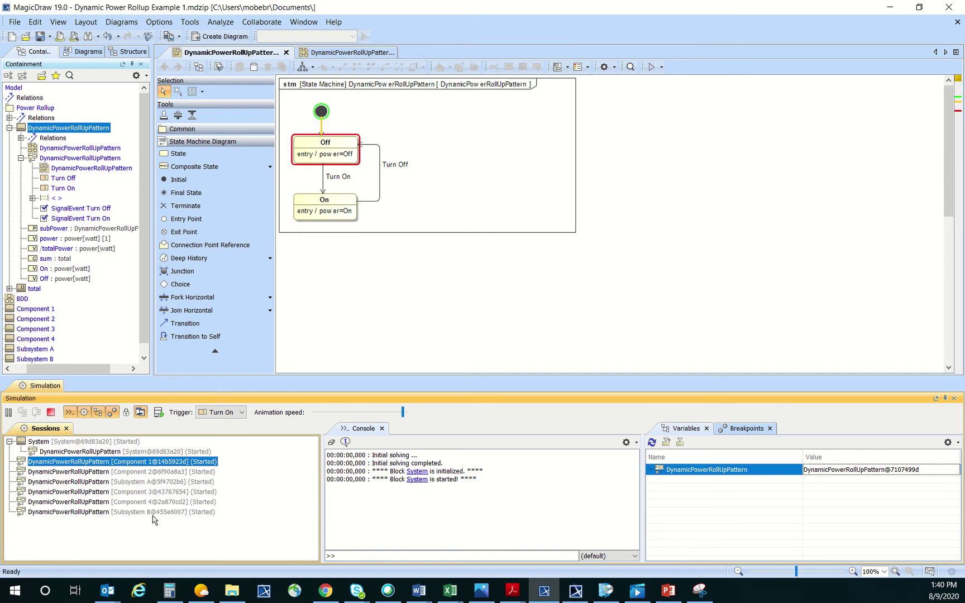
Send the Turn On signal to component 1 under subsystem A in the running System simulation's variables
left_click(96, 442)
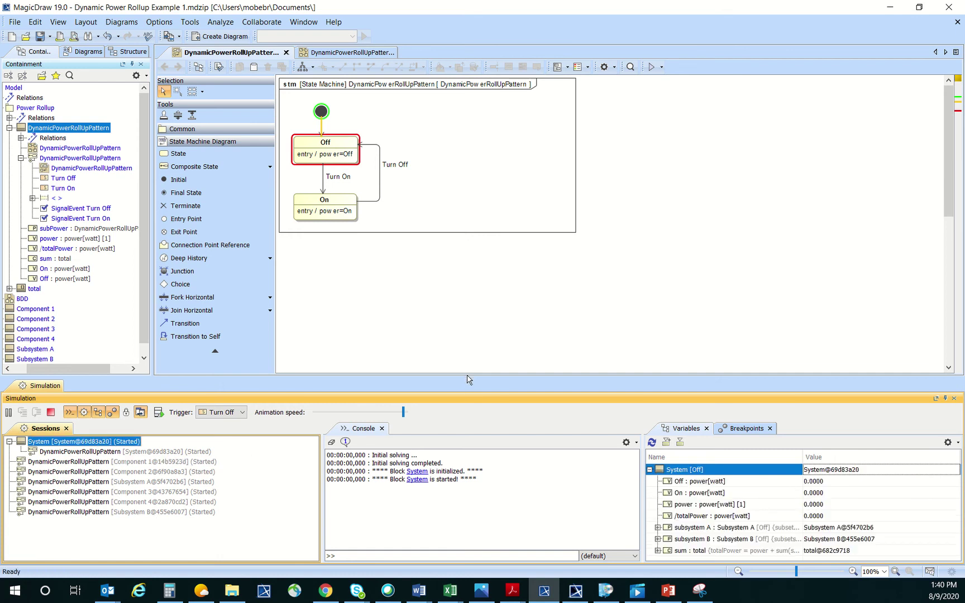
left_click_drag(467, 378, 466, 310)
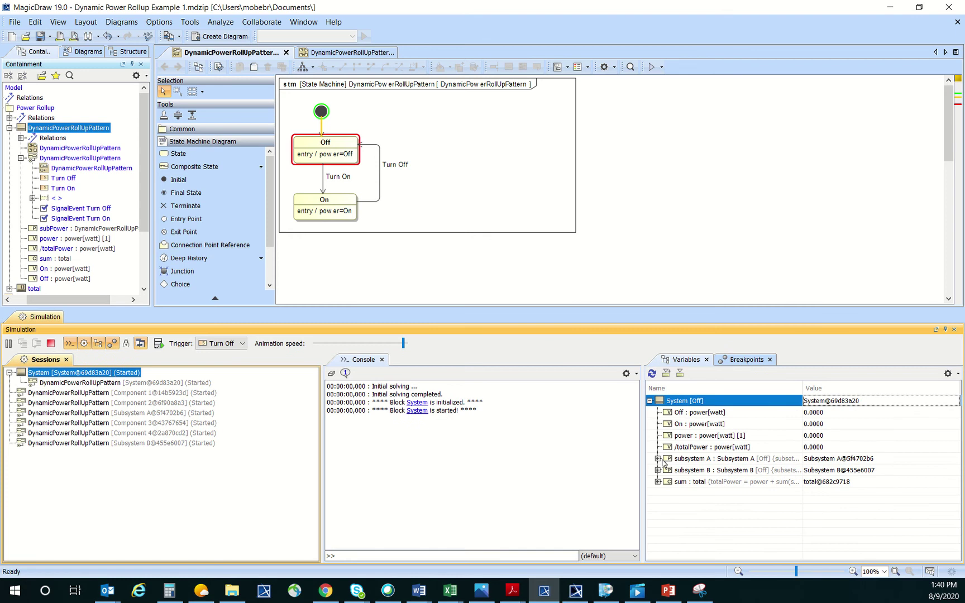
left_click(659, 459)
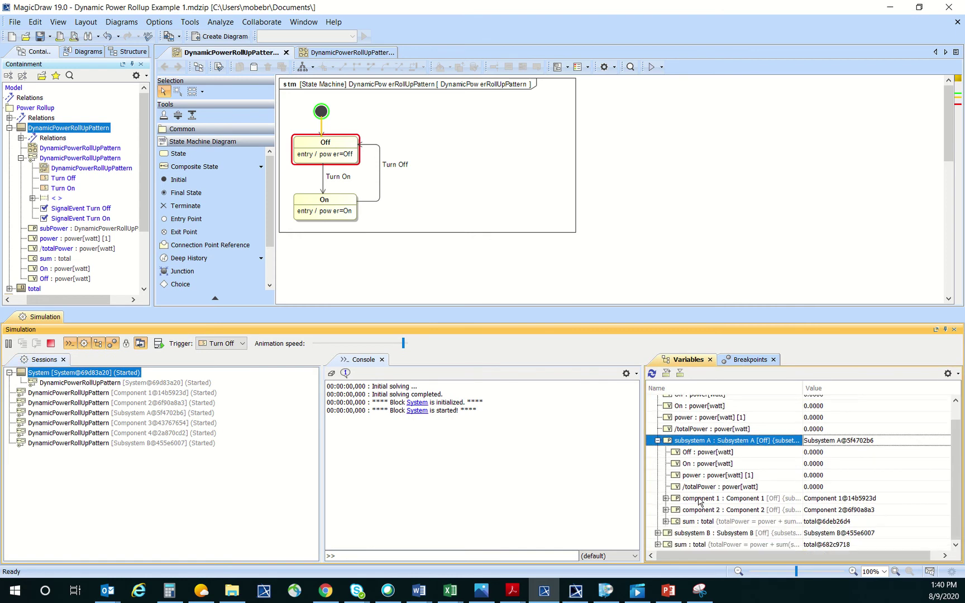
left_click(698, 502)
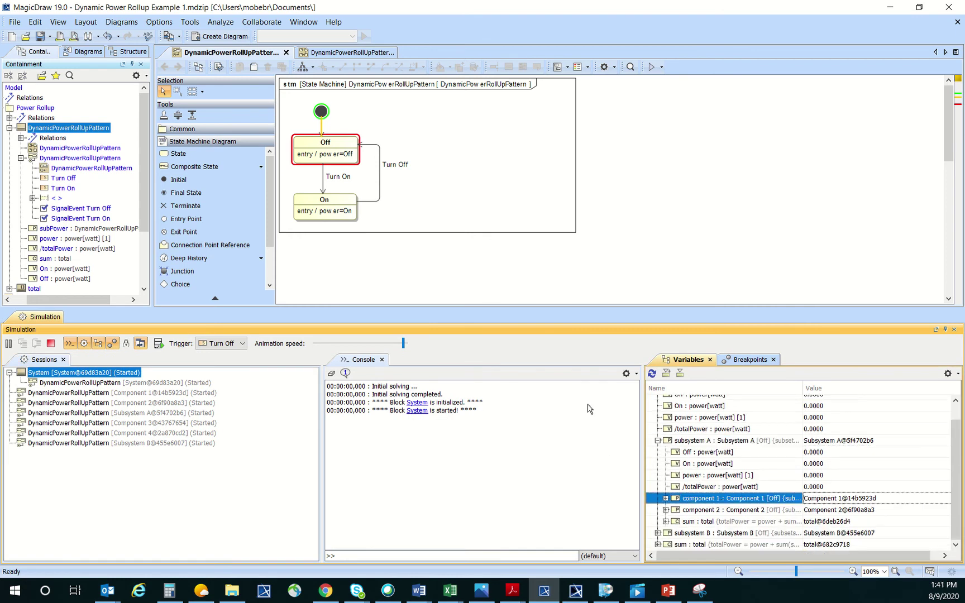
left_click(229, 343)
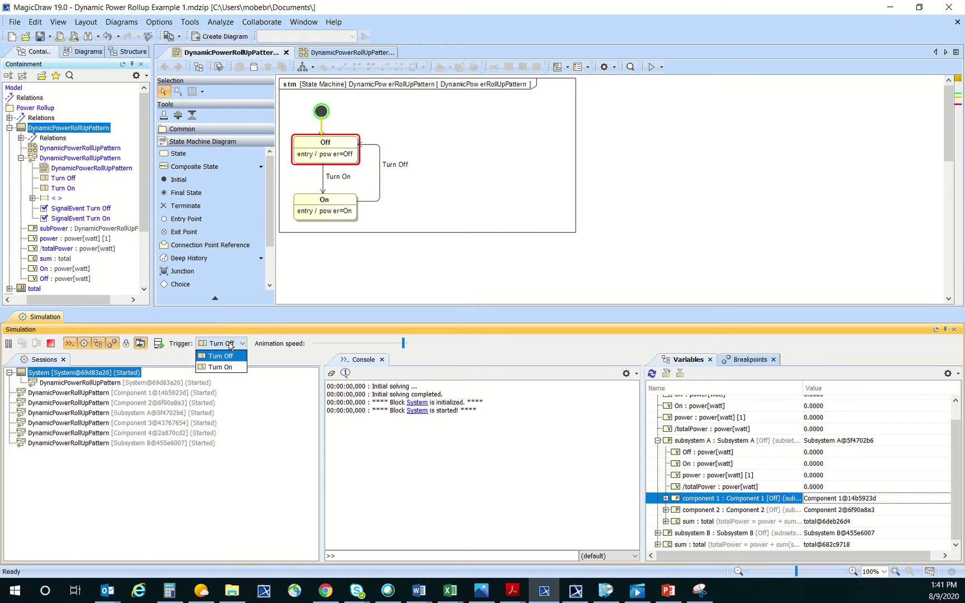
left_click(230, 366)
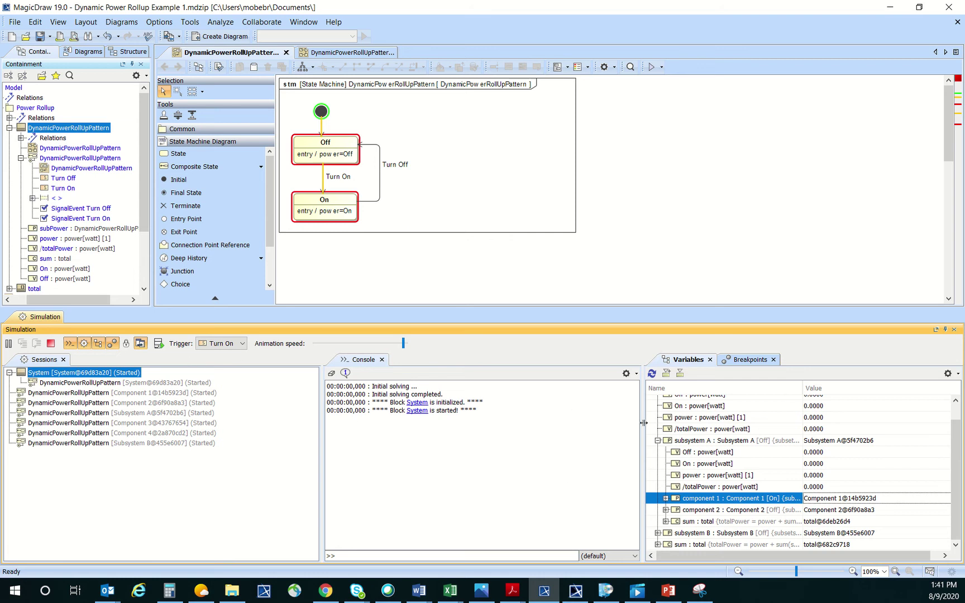
Export the System runtime object to a new instance owned by the Power Rollup package
scroll(726, 443, "up", 1)
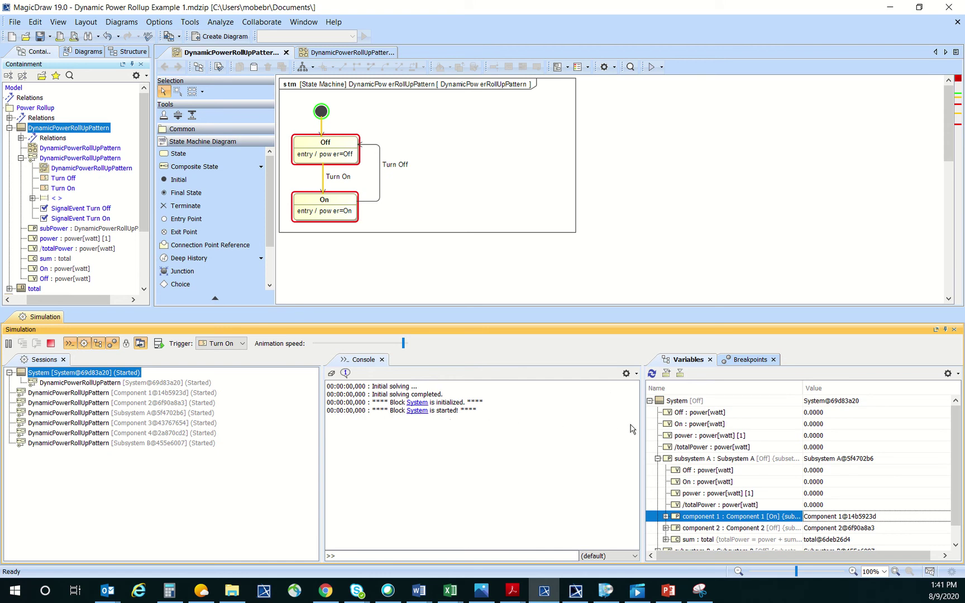
left_click(696, 401)
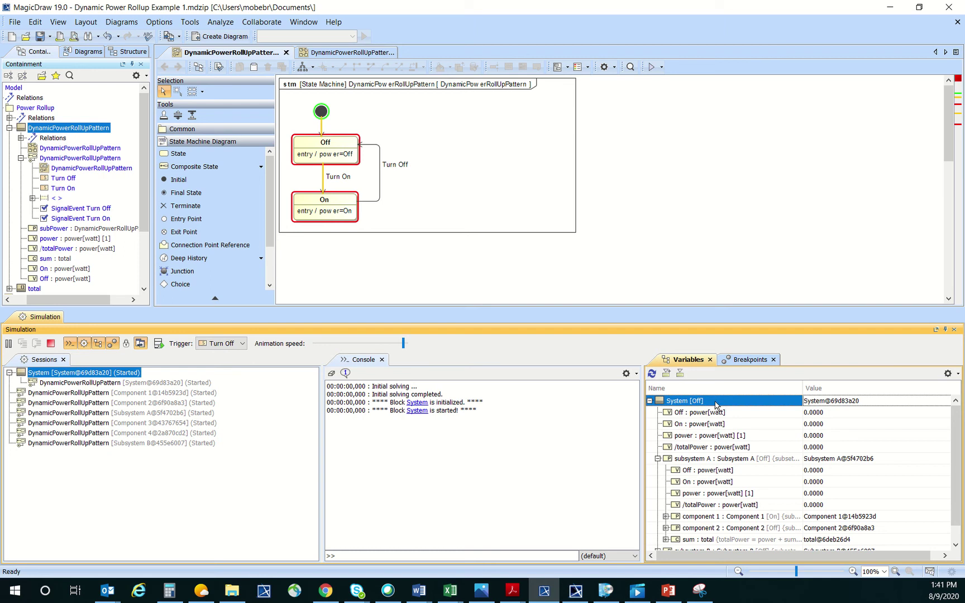
left_click(666, 373)
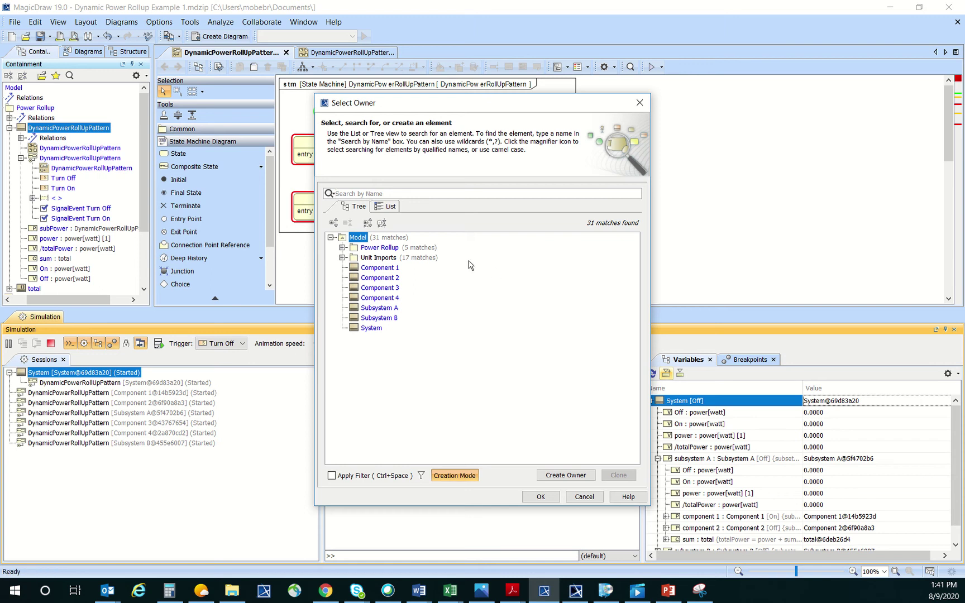
left_click(379, 248)
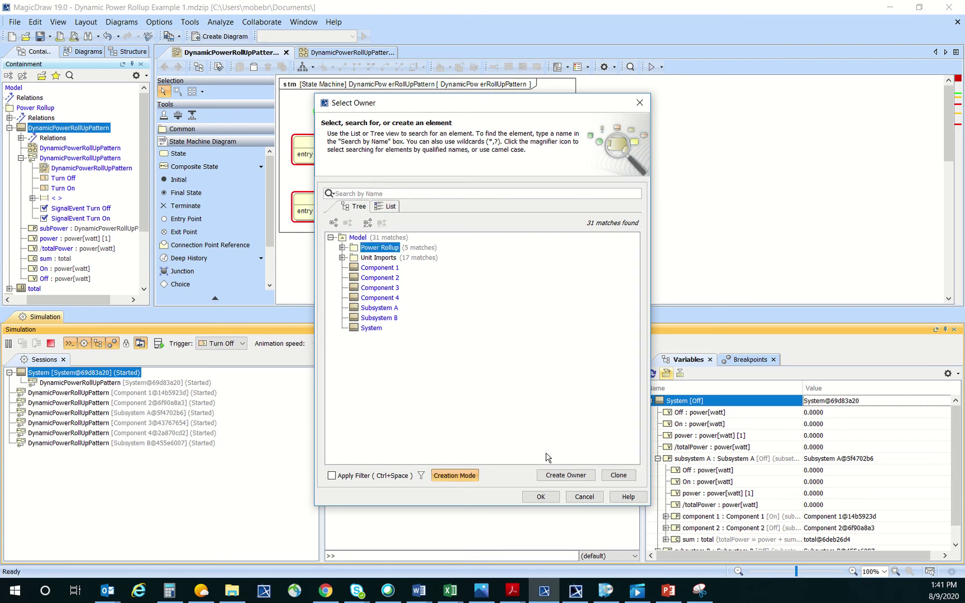
left_click(541, 498)
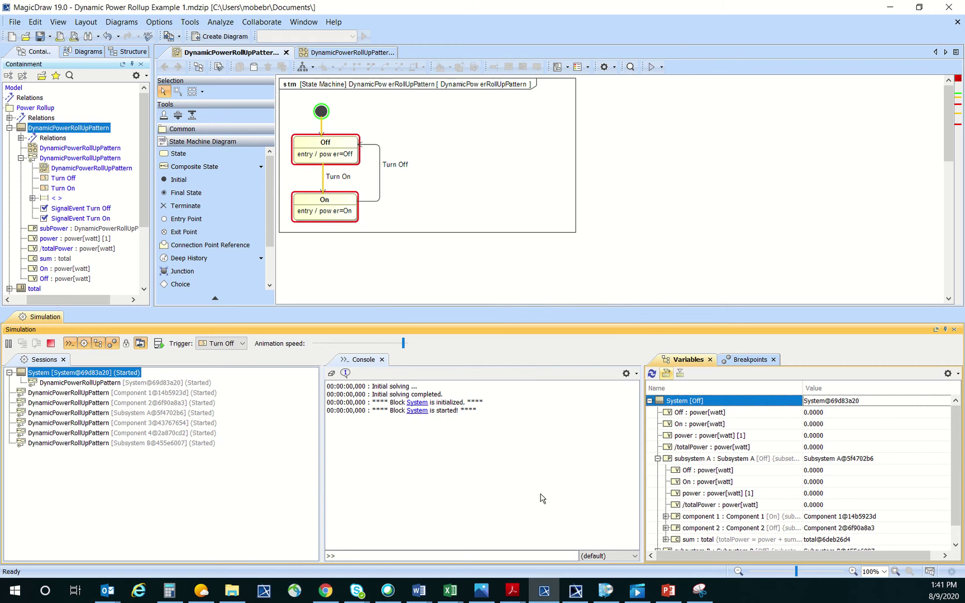
Terminate the simulation, close the Simulation pane, and inspect the slots of the system : System instance
left_click(51, 345)
left_click(955, 329)
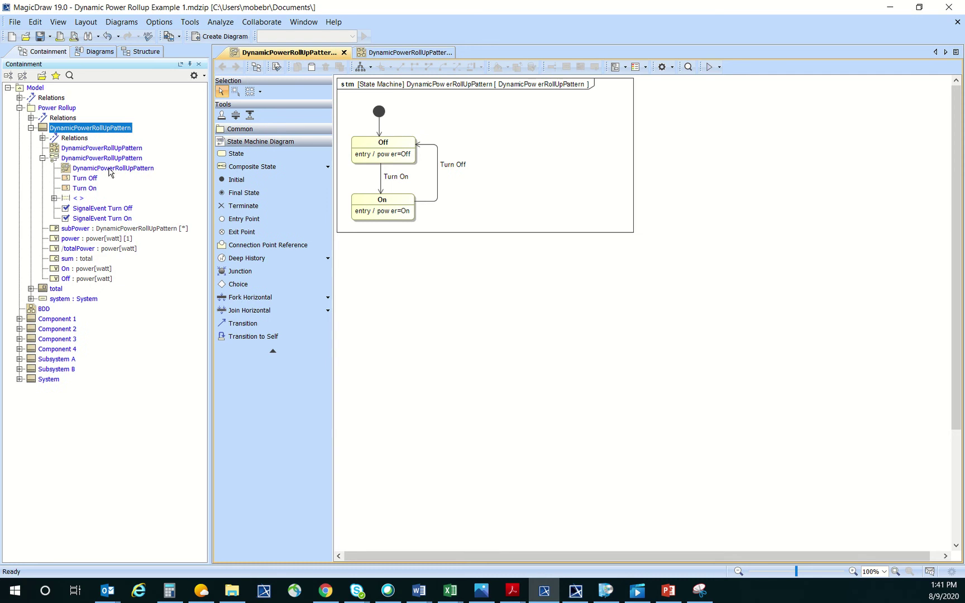
left_click(61, 300)
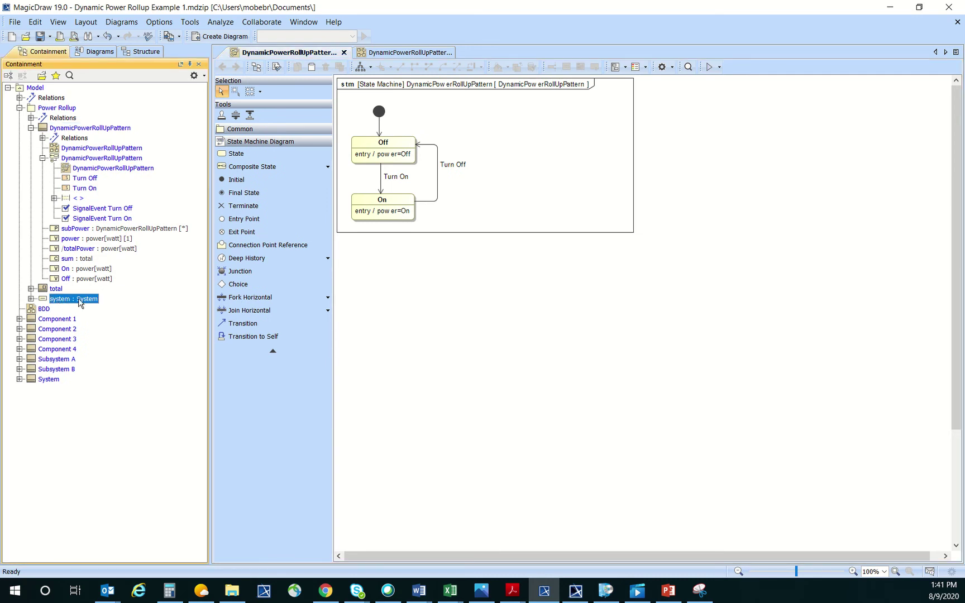
left_click(31, 299)
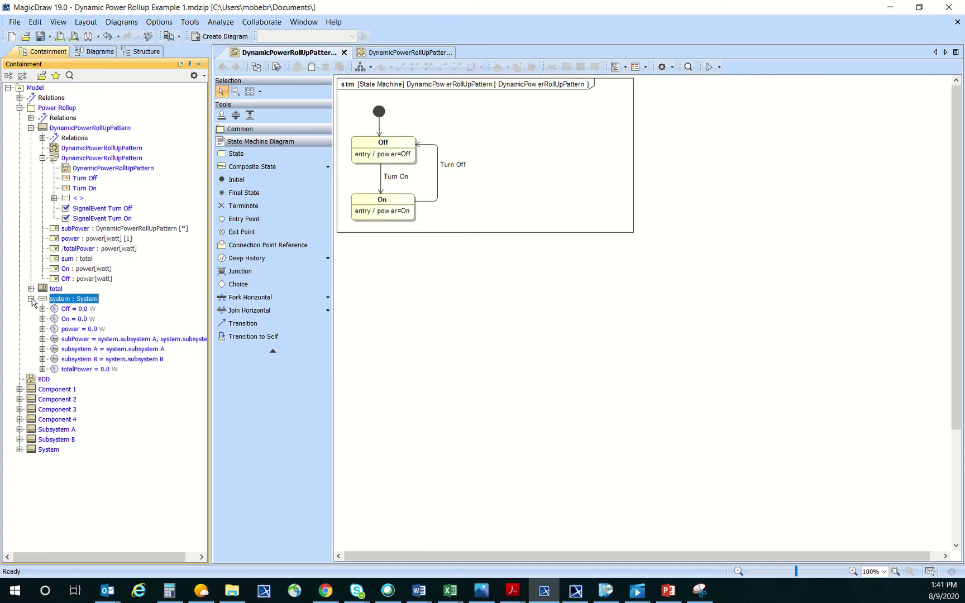
left_click(32, 299)
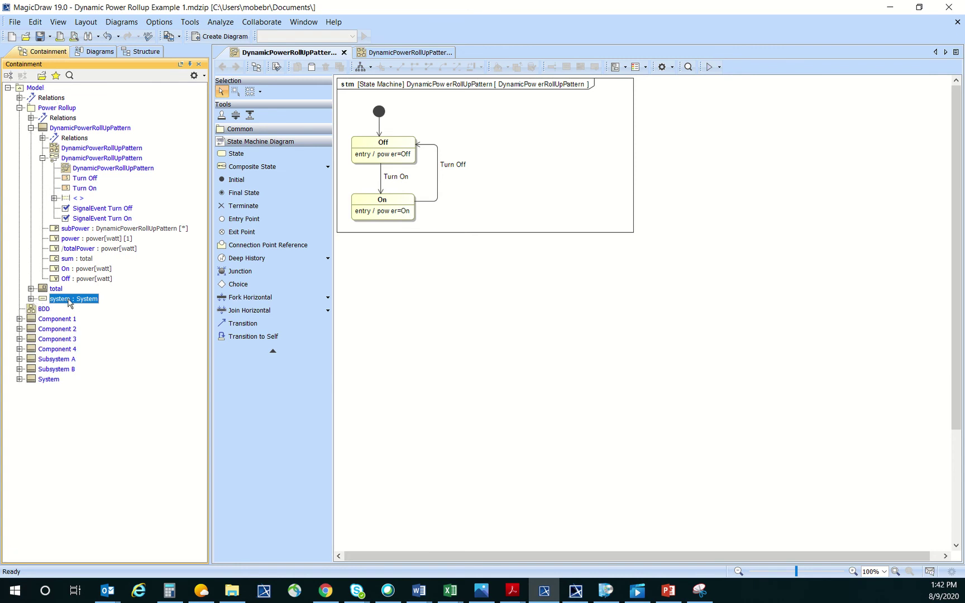
Create an Instance Table under Model
right_click(35, 89)
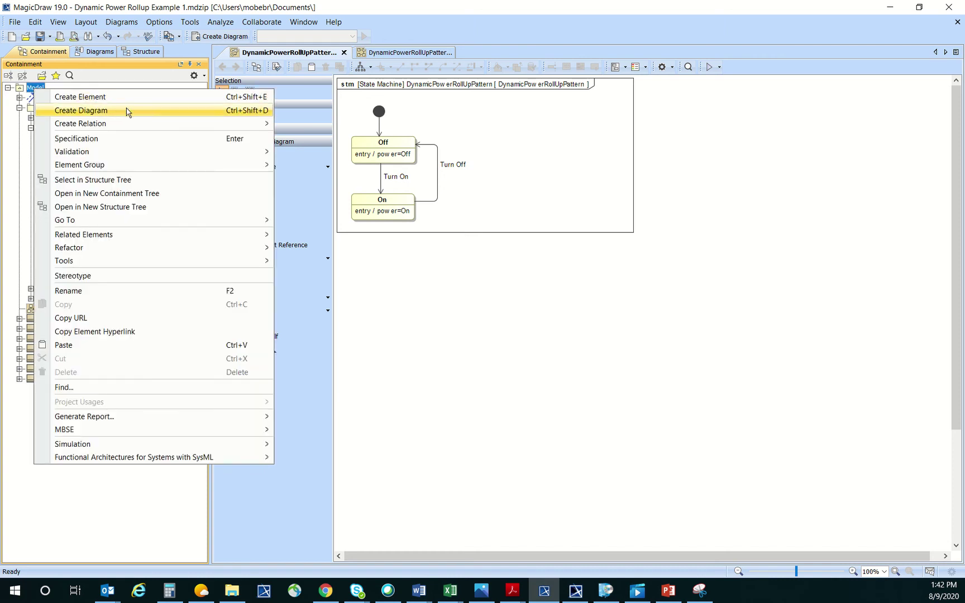
left_click(128, 112)
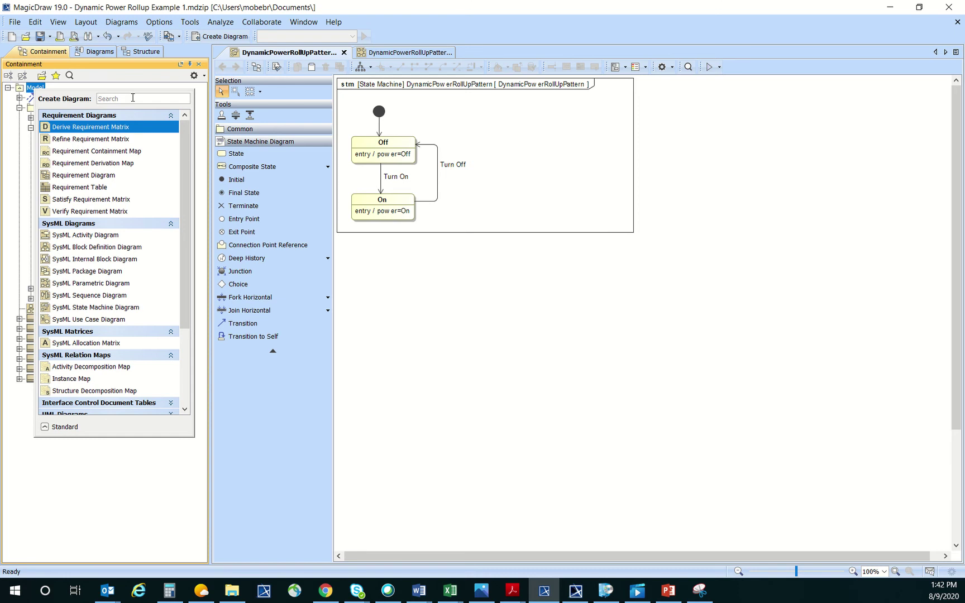
type("inst")
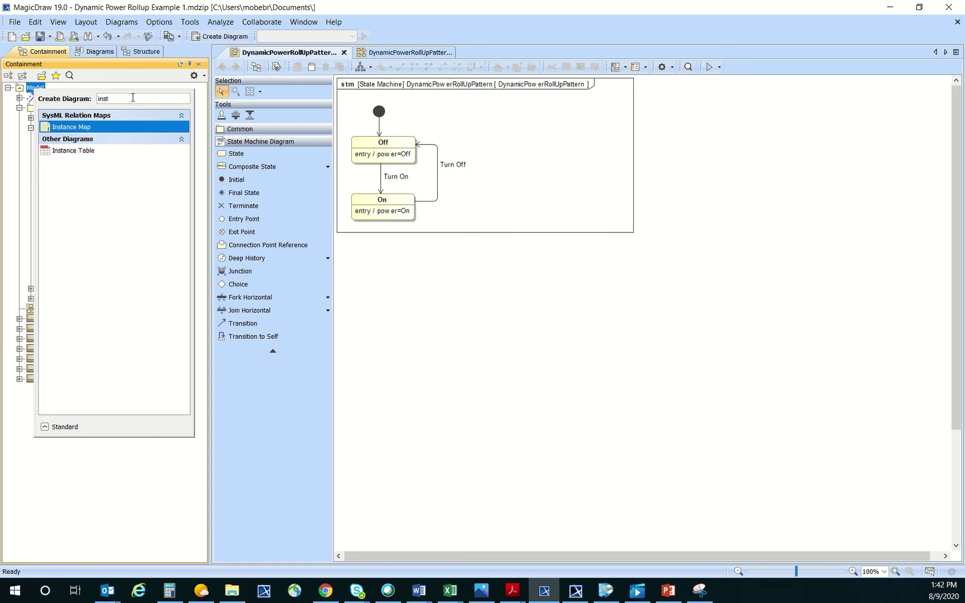
left_click(117, 152)
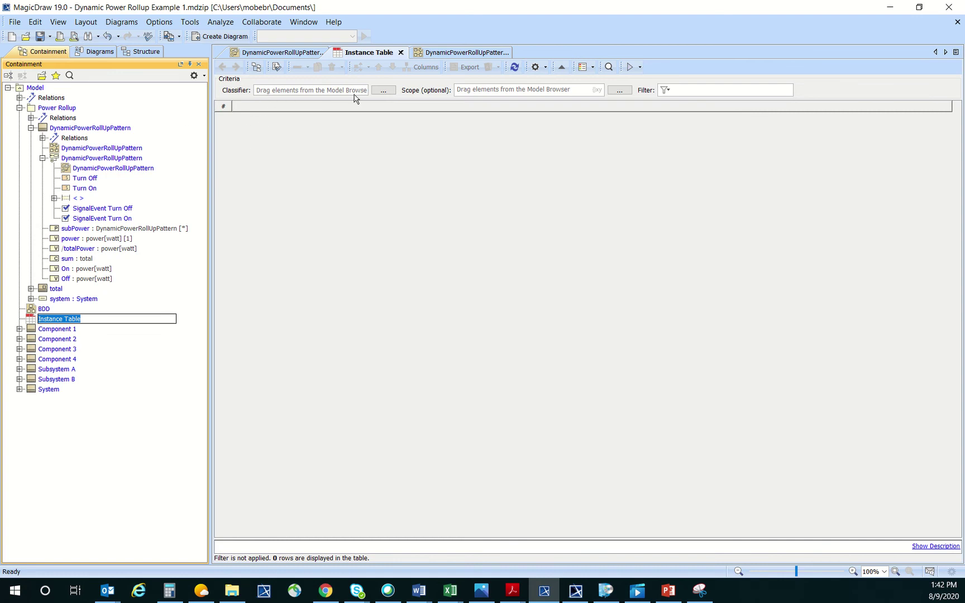
Set the instance table's classifier to the DynamicPowerRollUpPattern block and its scope to the Power Rollup package
left_click(106, 128)
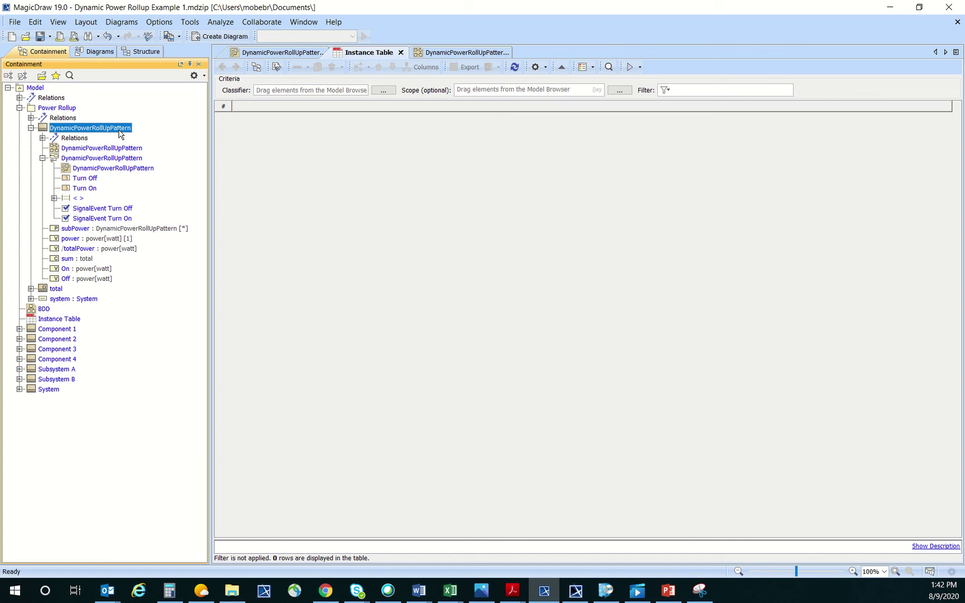
left_click_drag(44, 130, 300, 93)
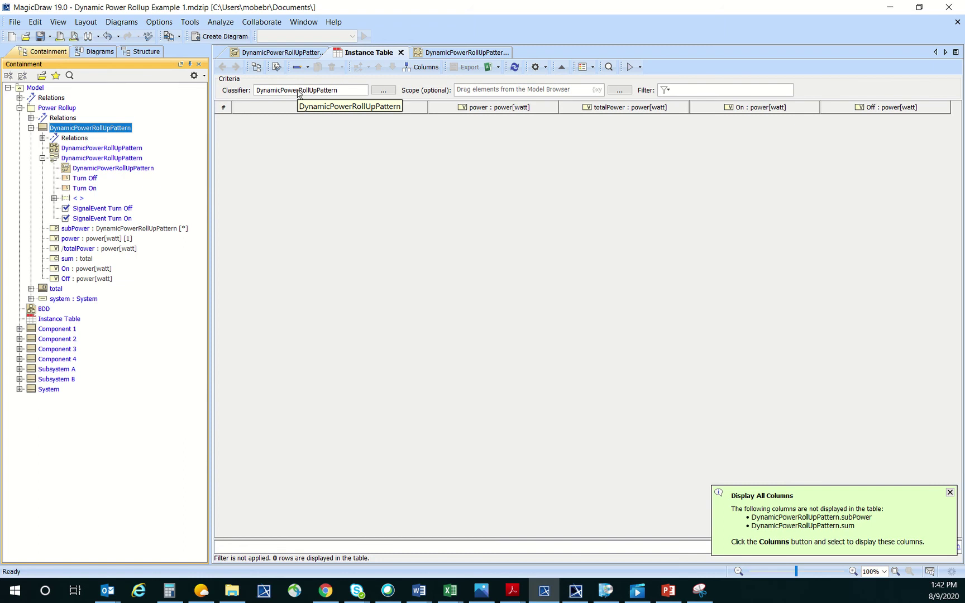
left_click(32, 109)
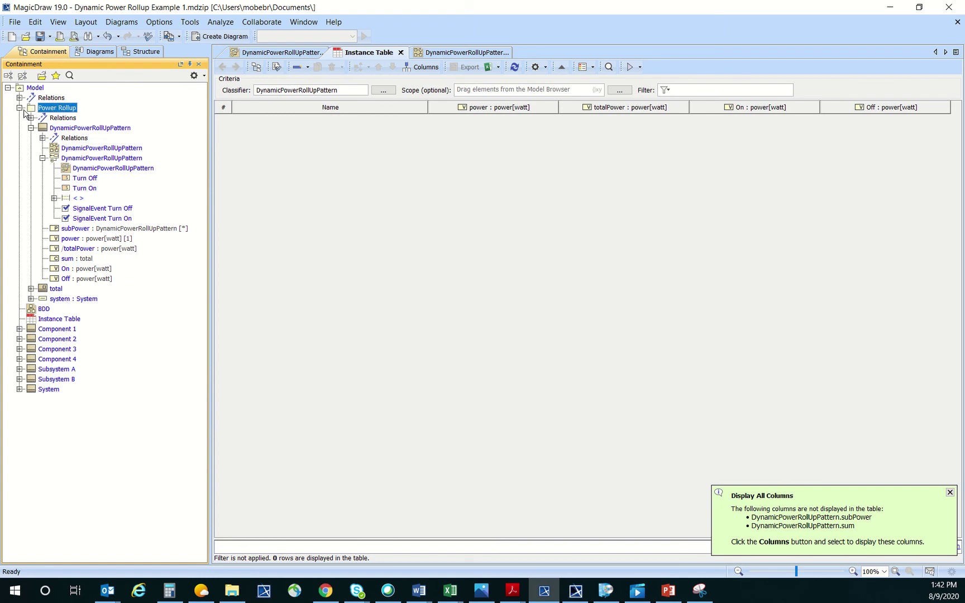
left_click_drag(33, 111, 493, 89)
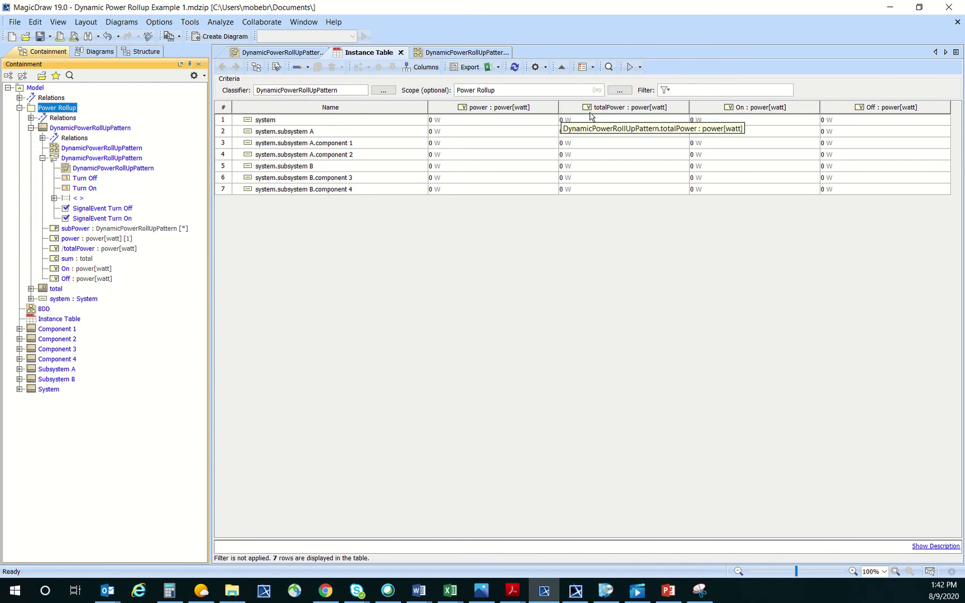
Hide the power and totalPower columns in the instance table
right_click(535, 110)
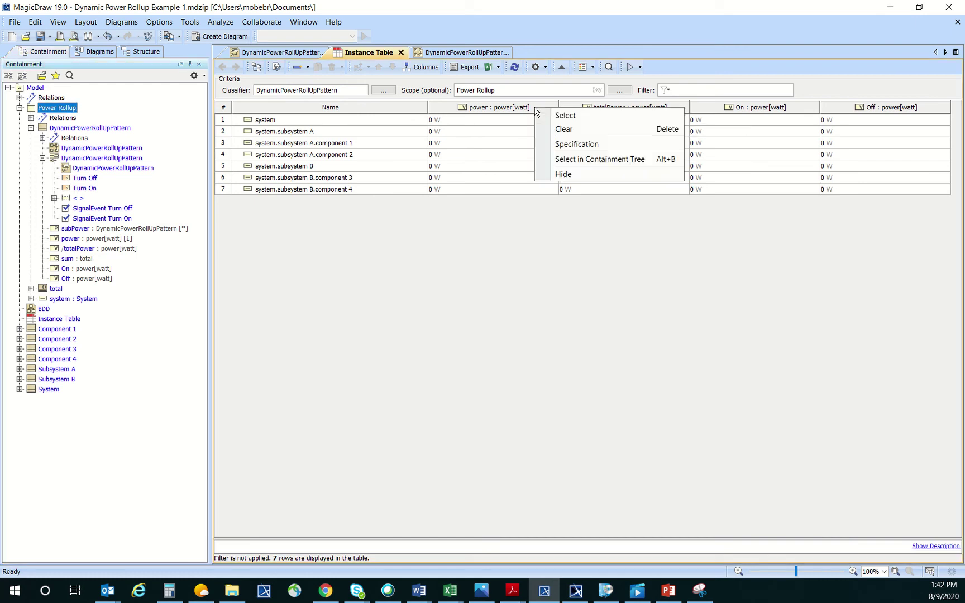
left_click(578, 174)
right_click(554, 105)
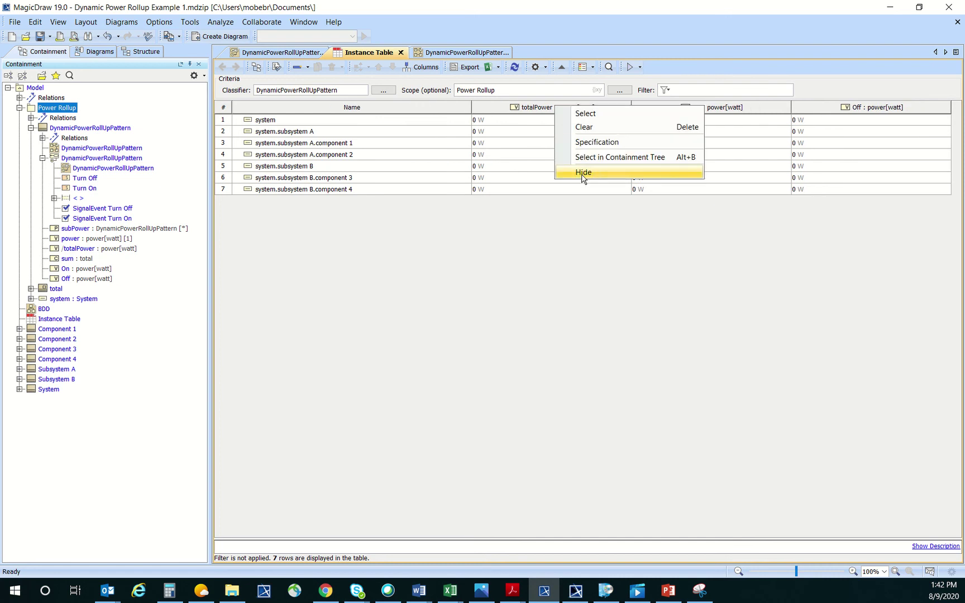
left_click(581, 173)
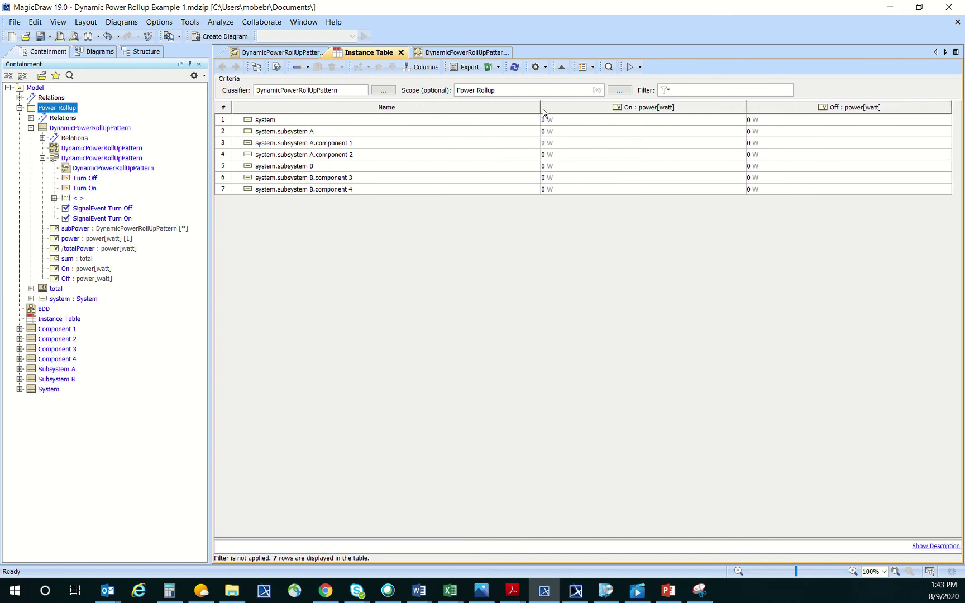
Narrow the instance table's columns and place the Off column before the On column
left_click_drag(539, 108, 375, 108)
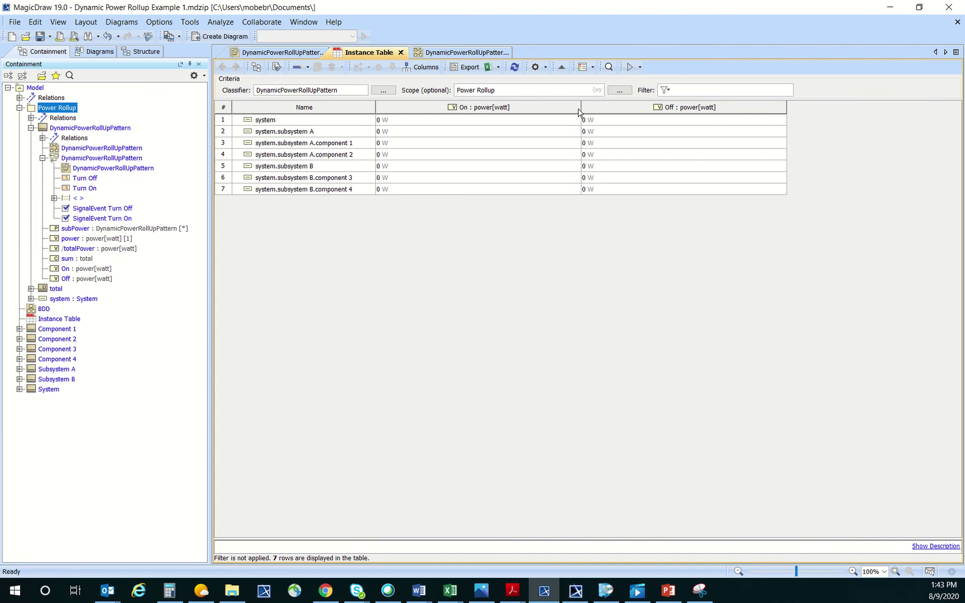
left_click_drag(583, 107, 489, 107)
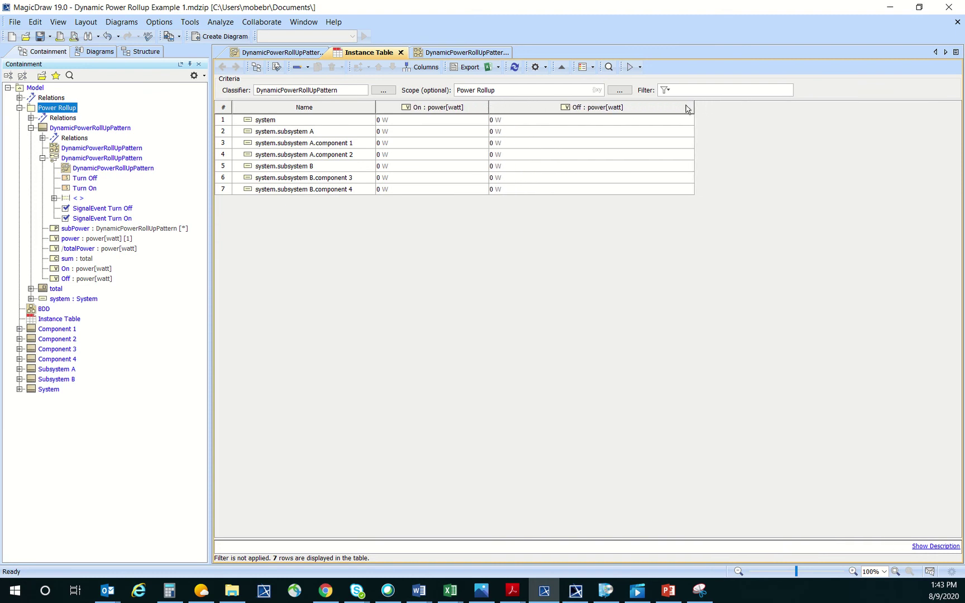
left_click_drag(687, 109, 492, 106)
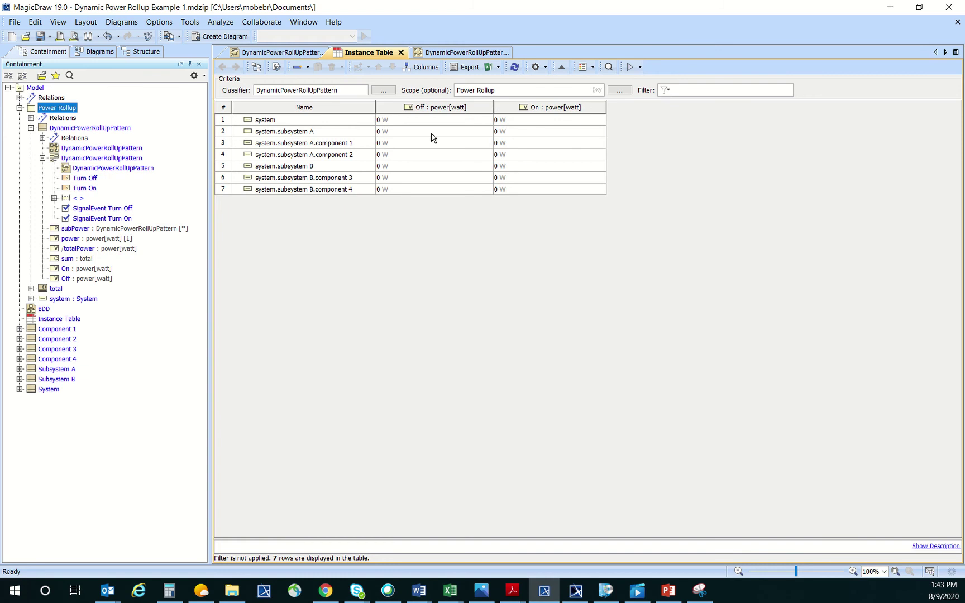
Set the On power of component 1 to 2 W and of component 2 to 4 W in the instance table
left_click(522, 144)
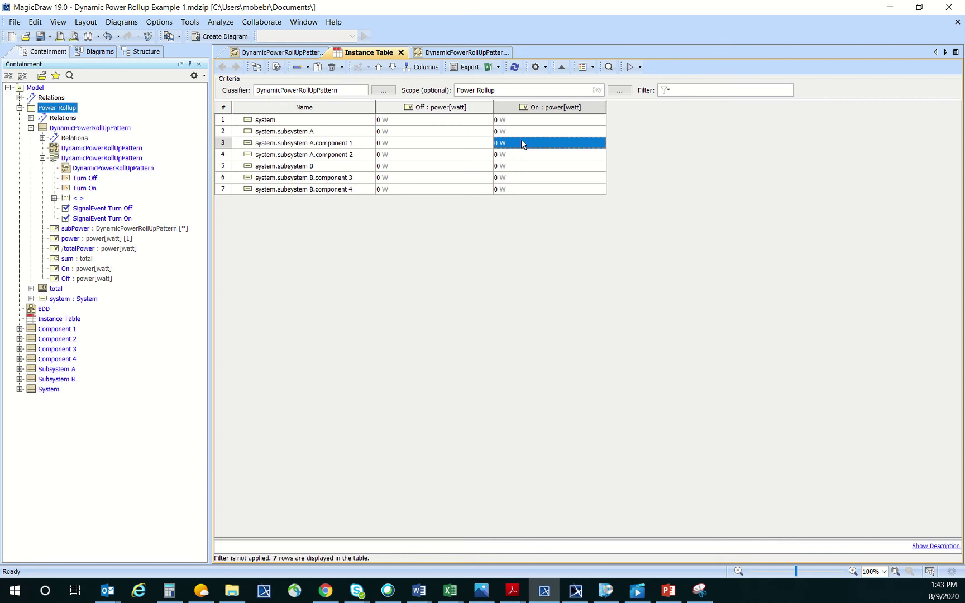
type("2")
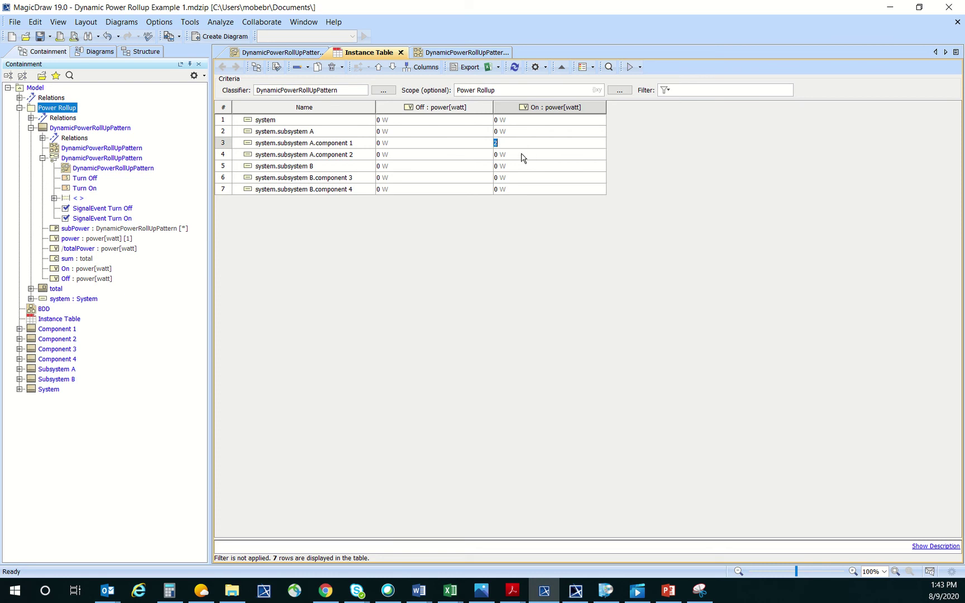
left_click(522, 157)
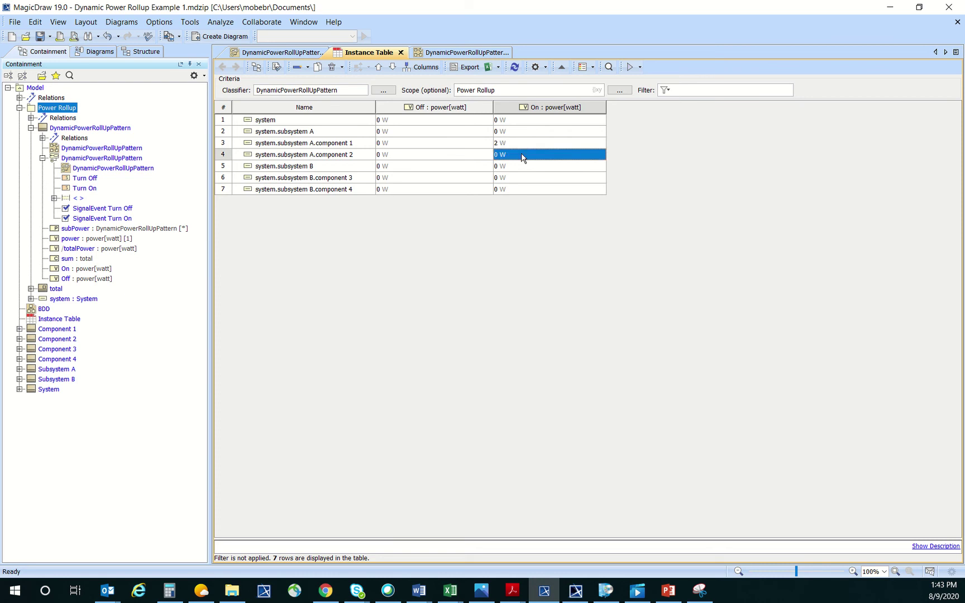
type("4")
key("Return")
Set the On power of component 3 to 6 W and of component 4 to 7 W, and narrow the Off and On columns
left_click(525, 178)
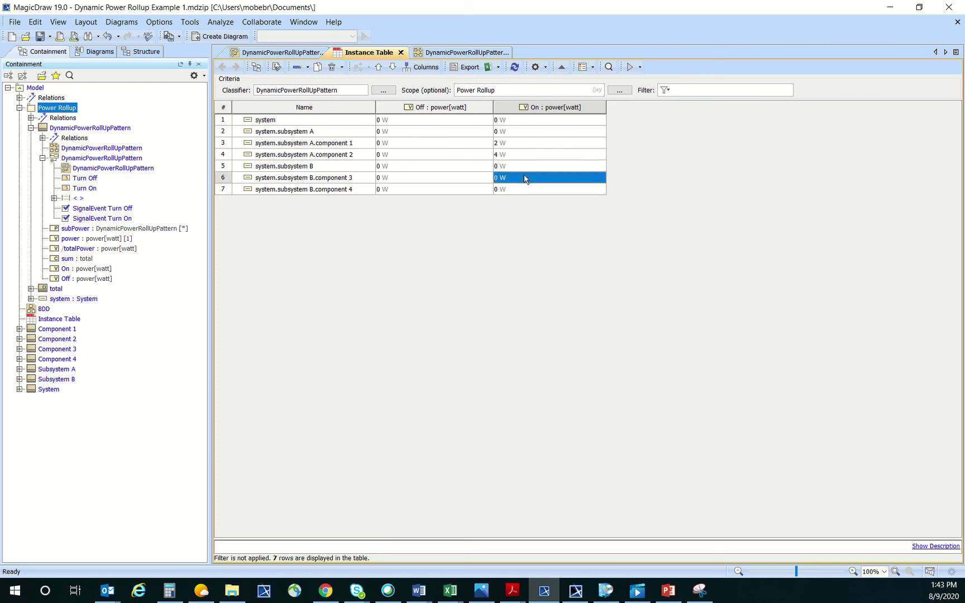
type("6")
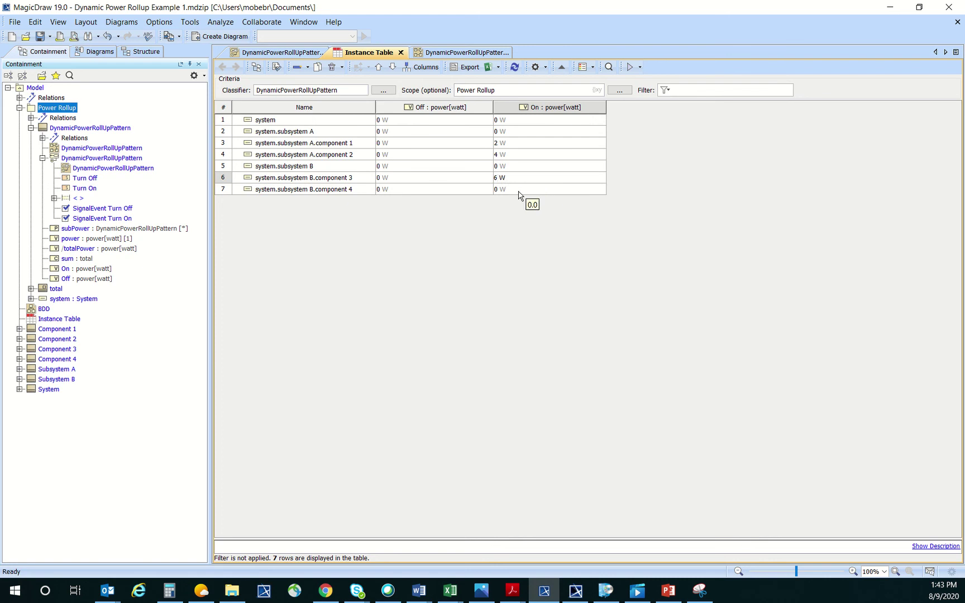
left_click(518, 190)
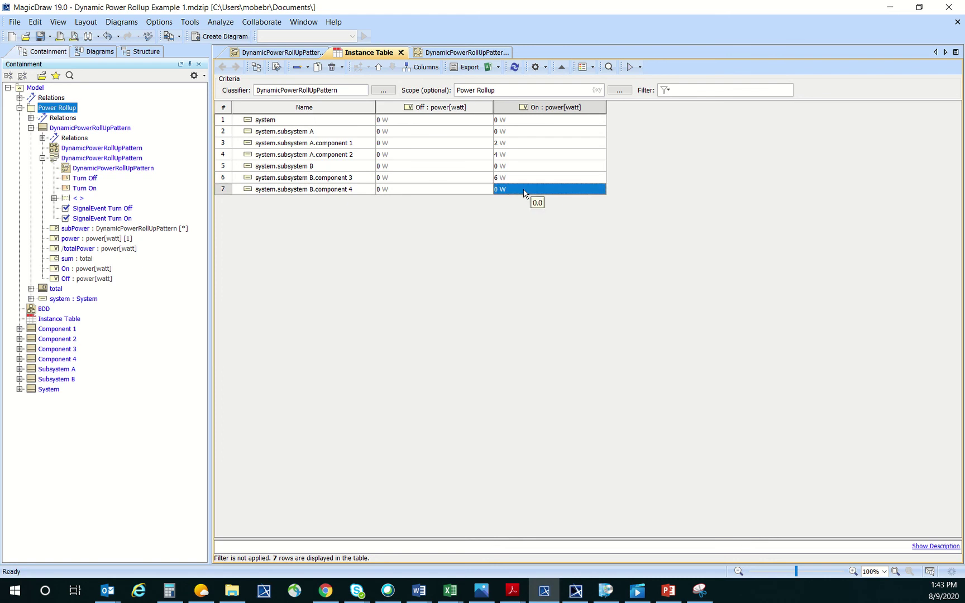
type("7")
left_click(519, 211)
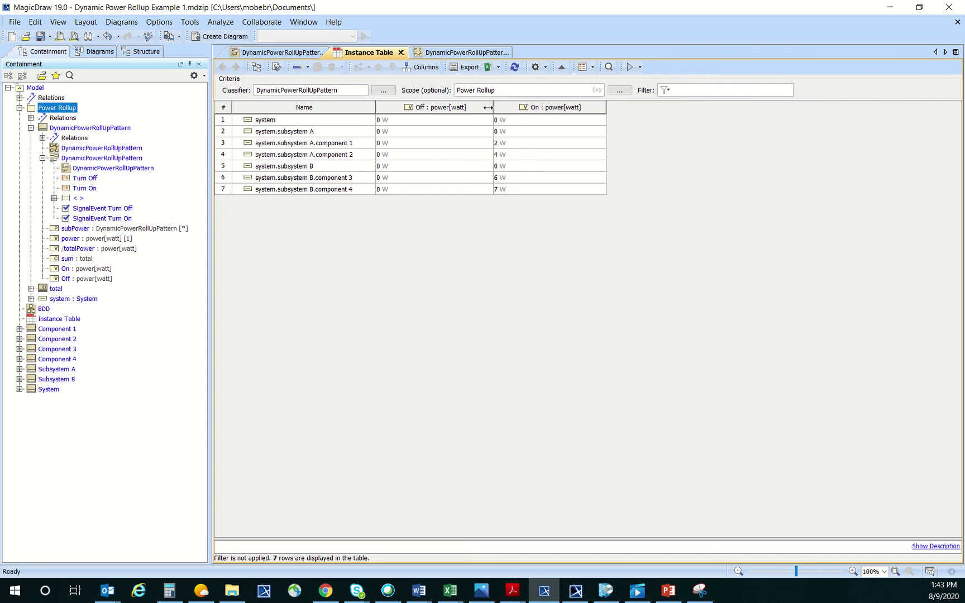
left_click_drag(488, 107, 460, 107)
left_click_drag(572, 109, 542, 107)
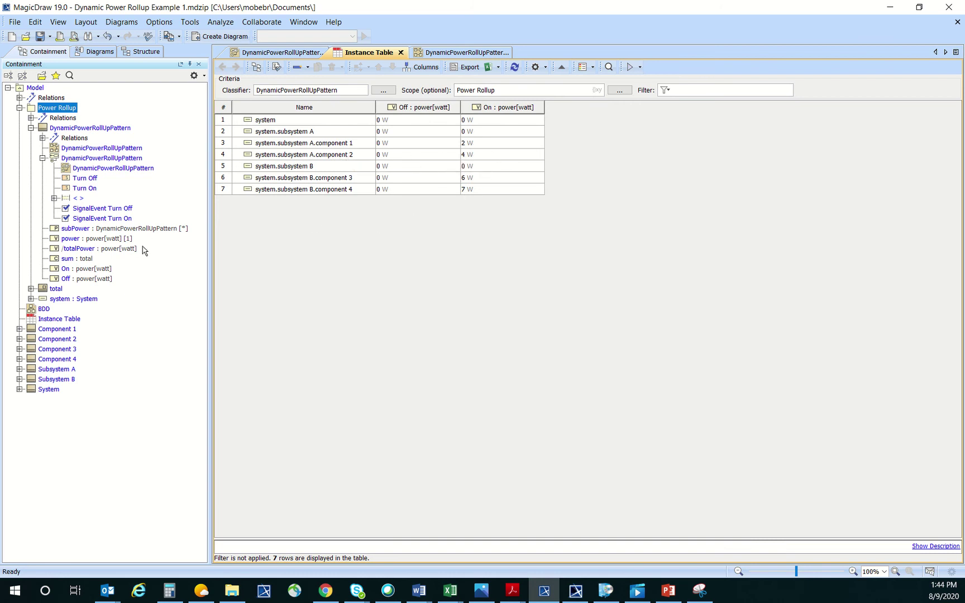
Run the simulation of the system instance specification, start its execution and enlarge the simulation area
right_click(65, 300)
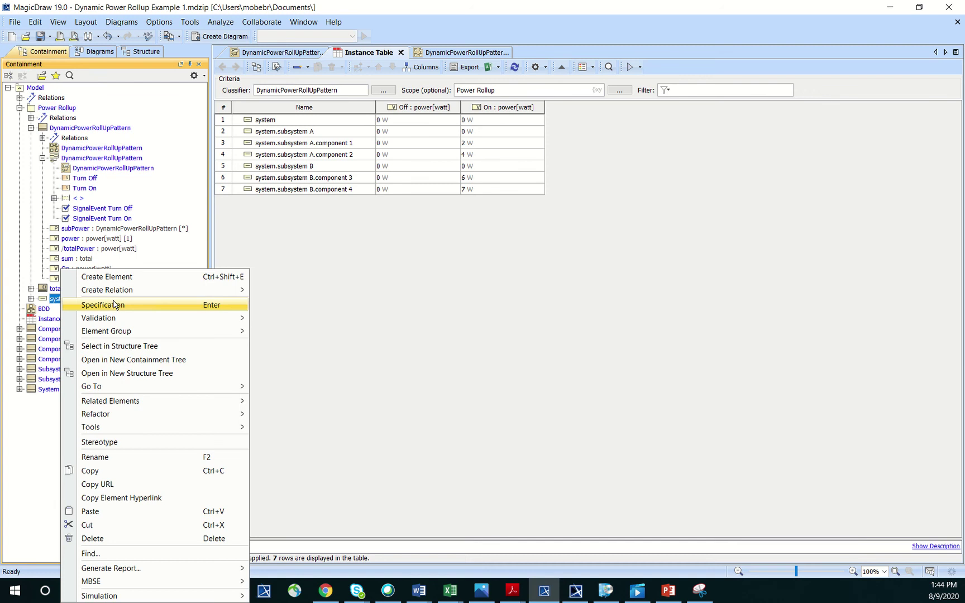
left_click(287, 287)
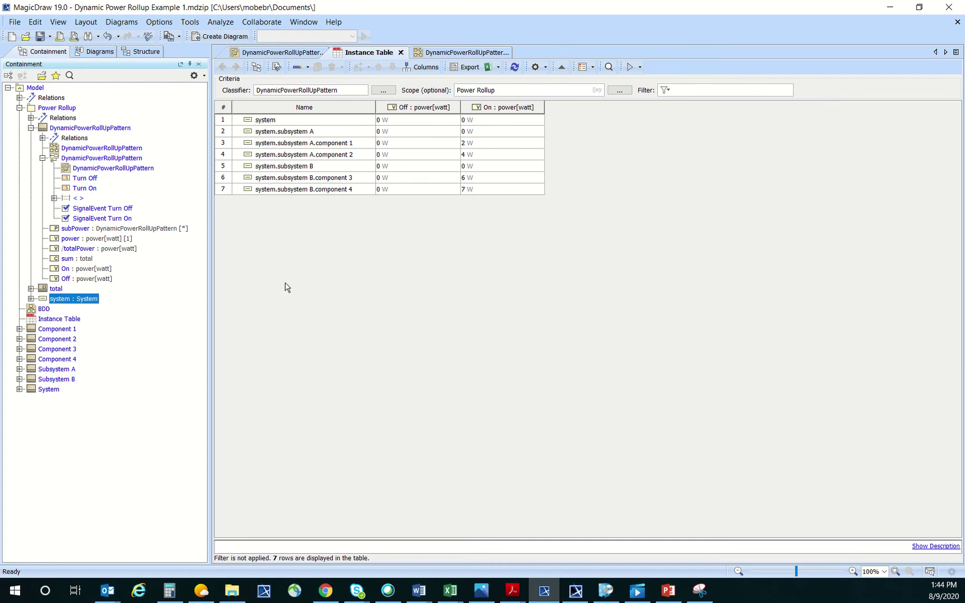
right_click(44, 302)
mouse_move(112, 596)
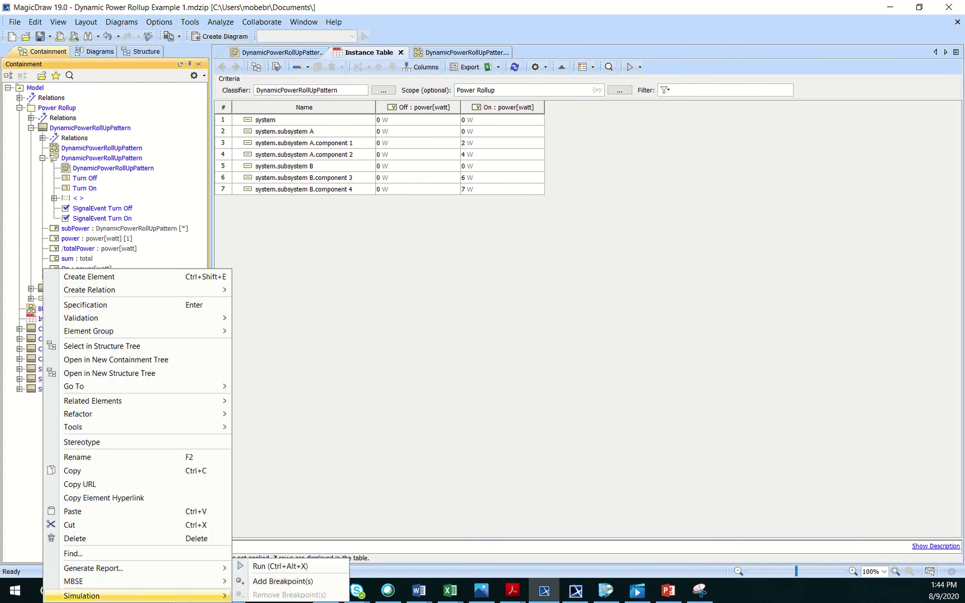
left_click(299, 566)
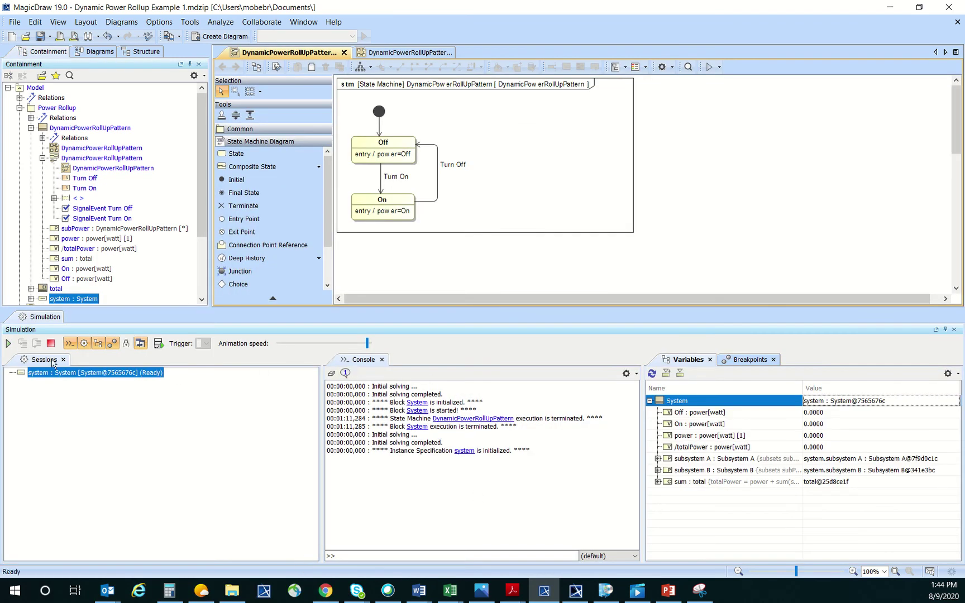
left_click(8, 344)
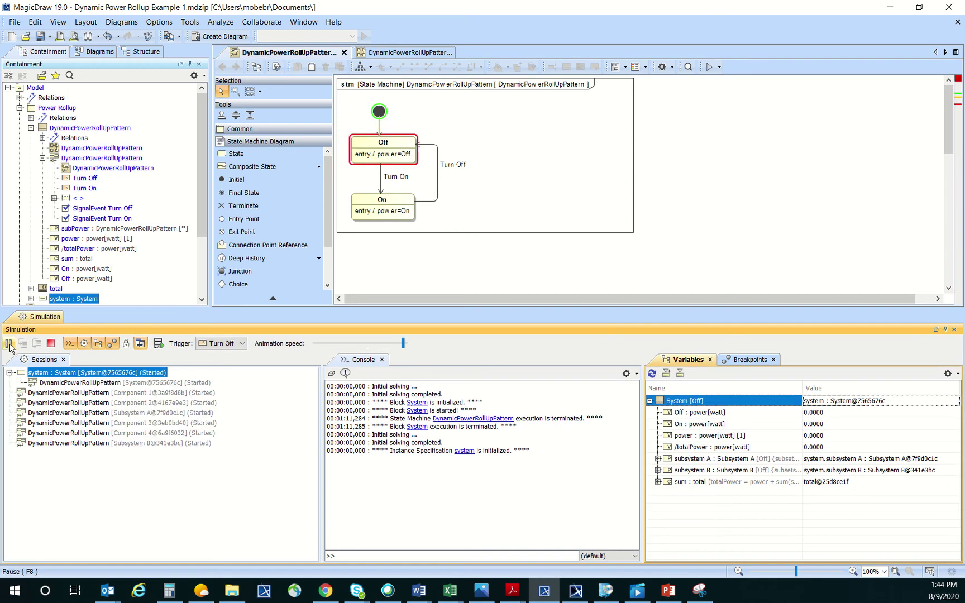
left_click_drag(520, 309, 522, 254)
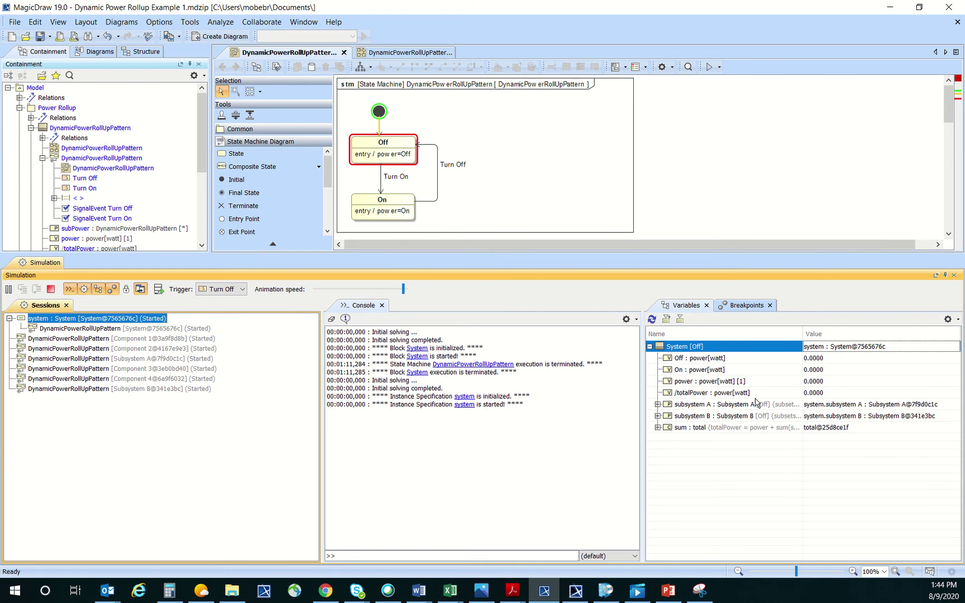
Show the system's totalPower in a time series chart, loading the Simulation Profile
left_click(722, 394)
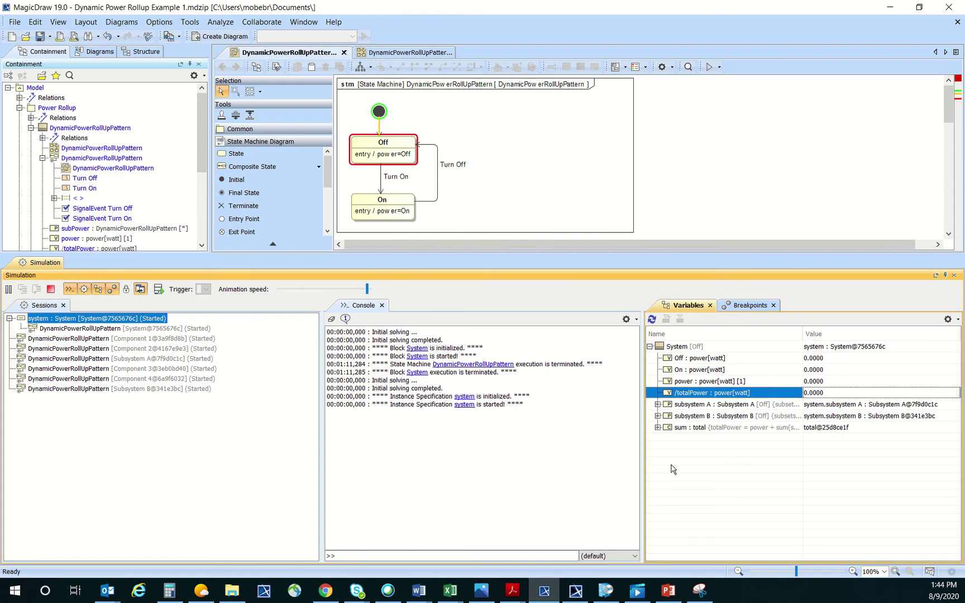
right_click(702, 394)
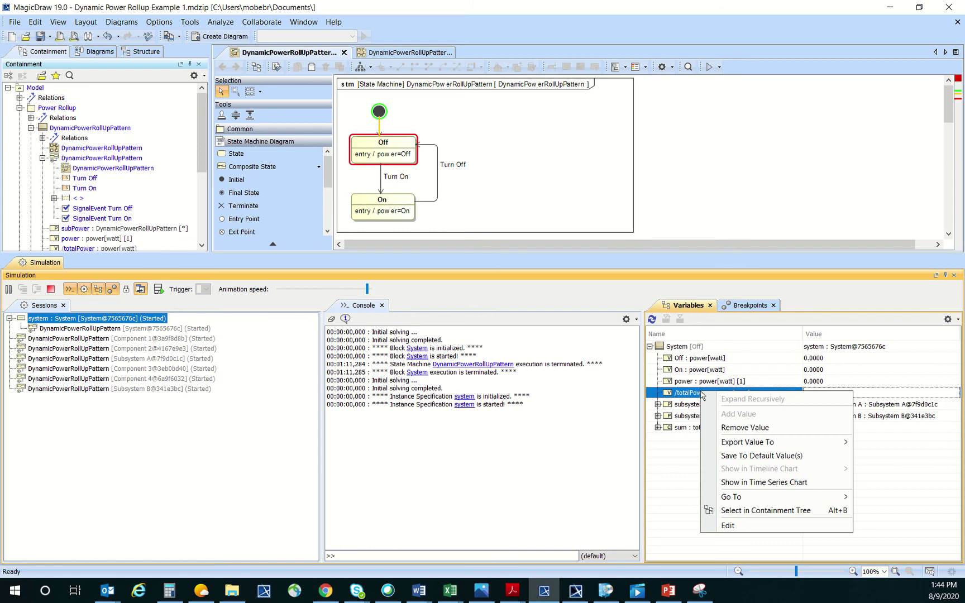
left_click(744, 483)
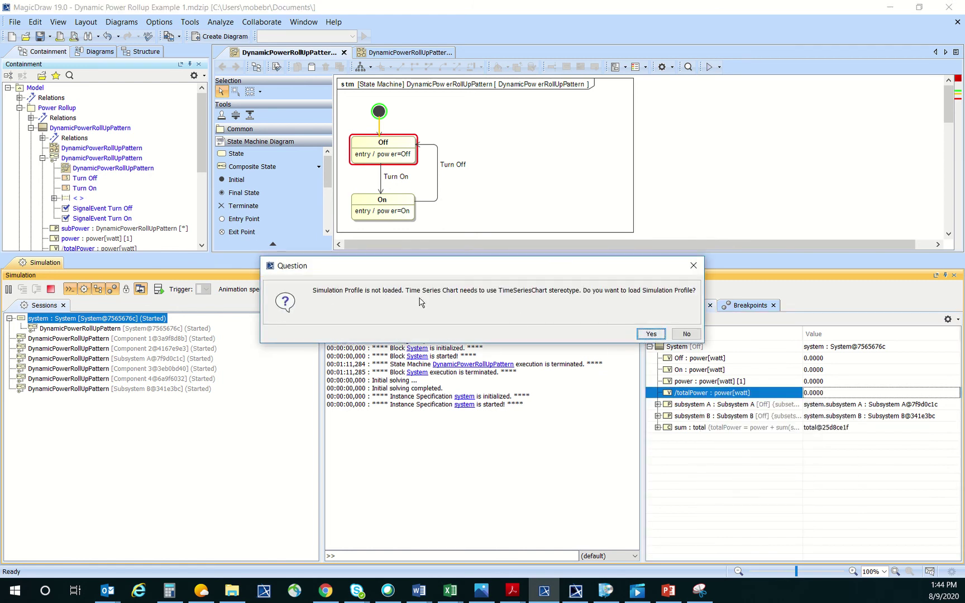
left_click(650, 334)
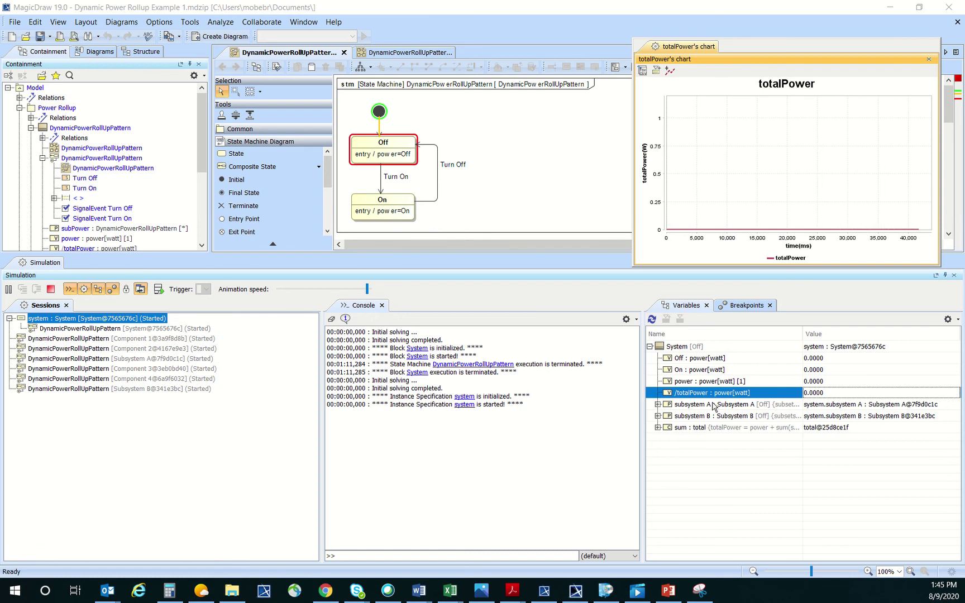
Send the Turn On signal to component 1 and component 2 of subsystem A in the running simulation
left_click(658, 404)
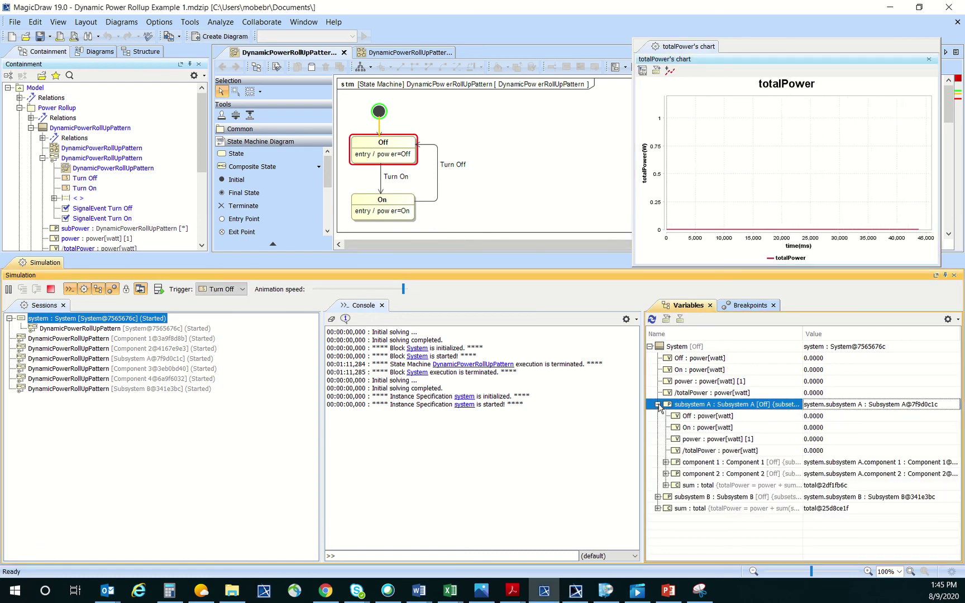
left_click(715, 463)
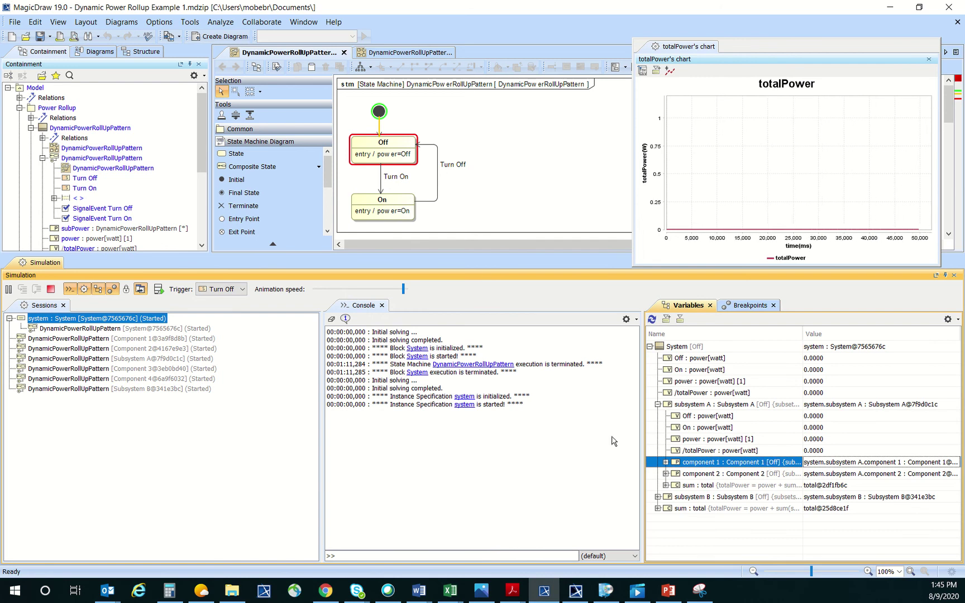
left_click(225, 291)
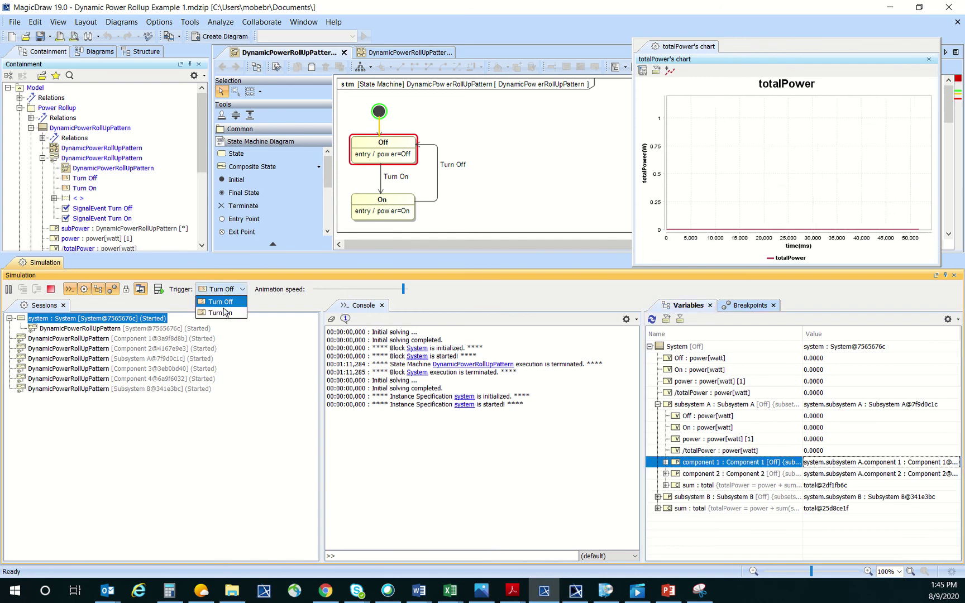
left_click(224, 312)
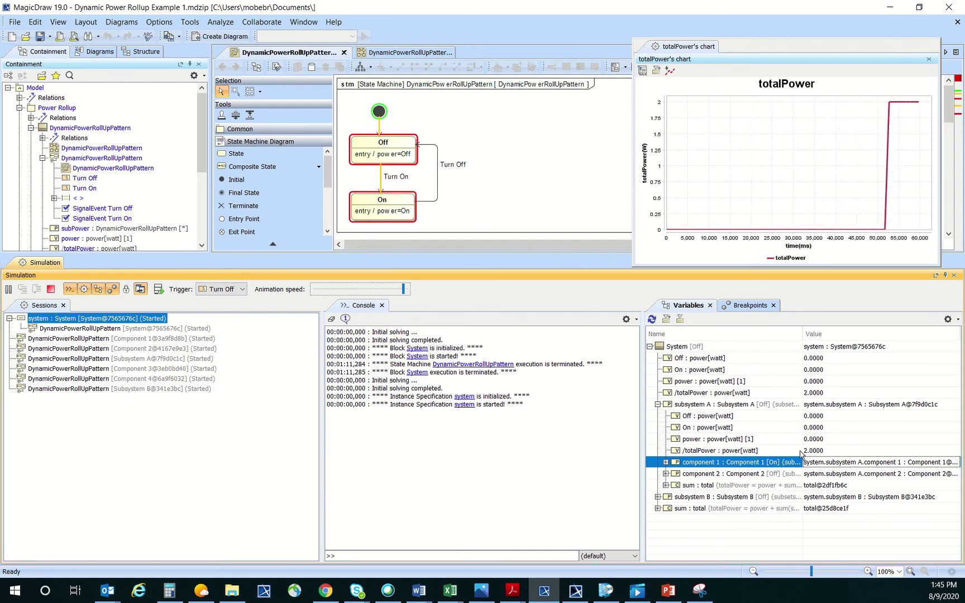
left_click(713, 475)
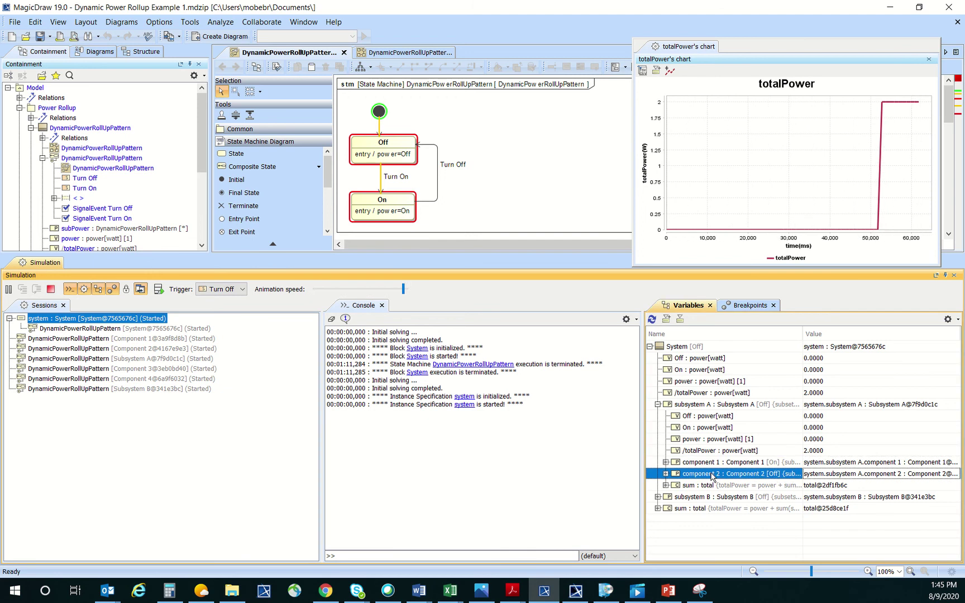
left_click(242, 288)
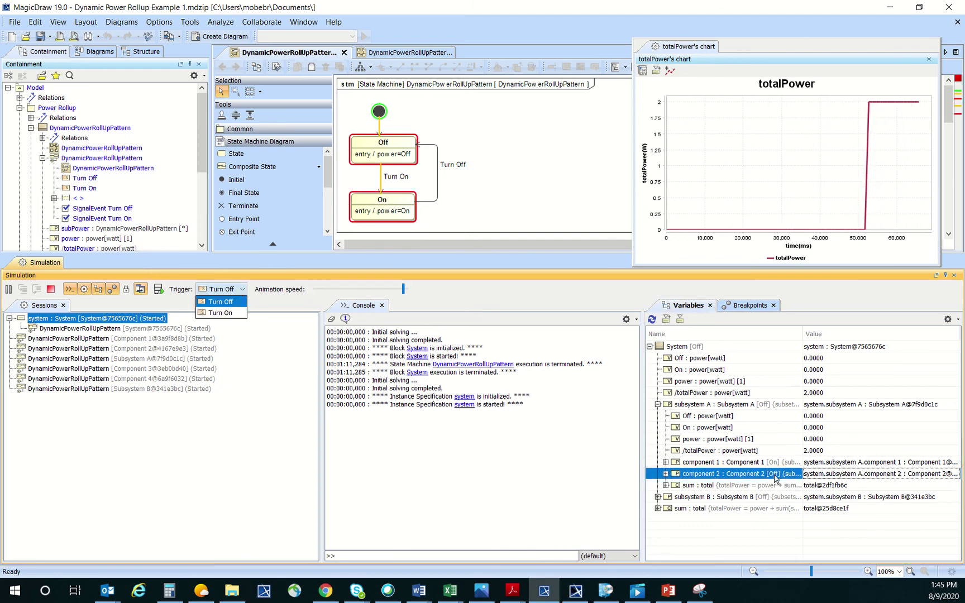
left_click(226, 313)
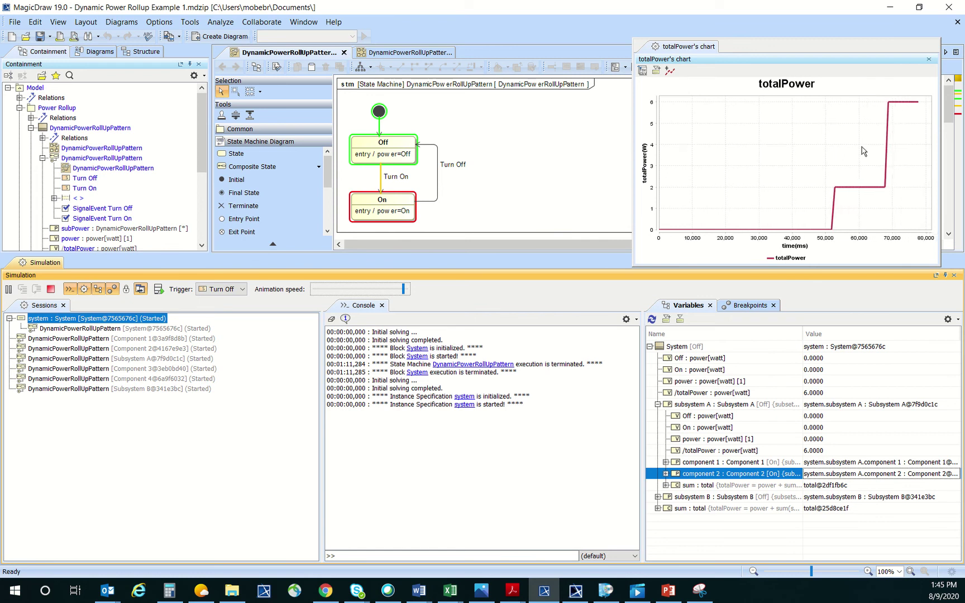
Send the Turn On signal to component 3 and component 4 of subsystem B in the running simulation
left_click(657, 497)
scroll(698, 503, "down", 2)
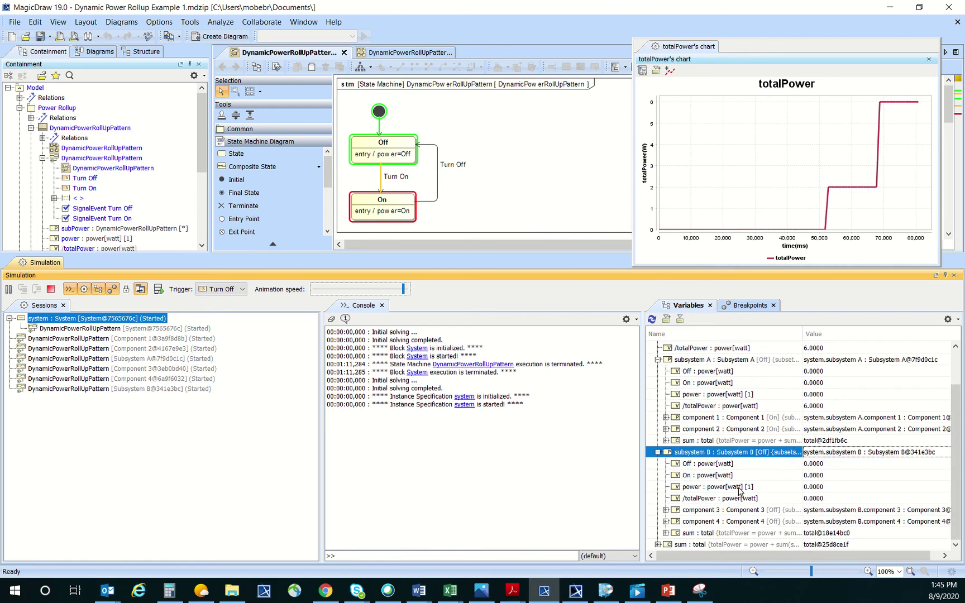
left_click(702, 510)
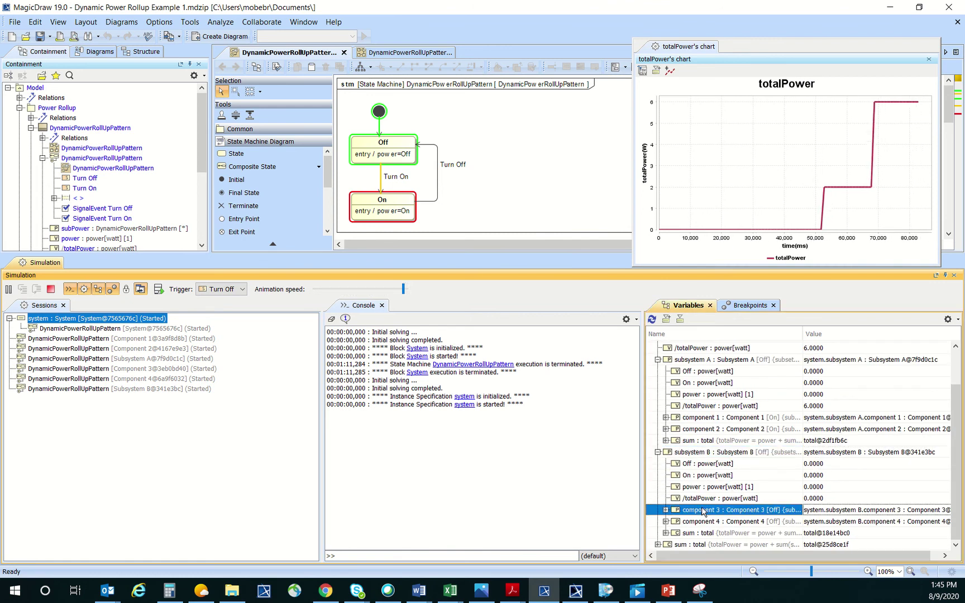
left_click(235, 288)
left_click(233, 313)
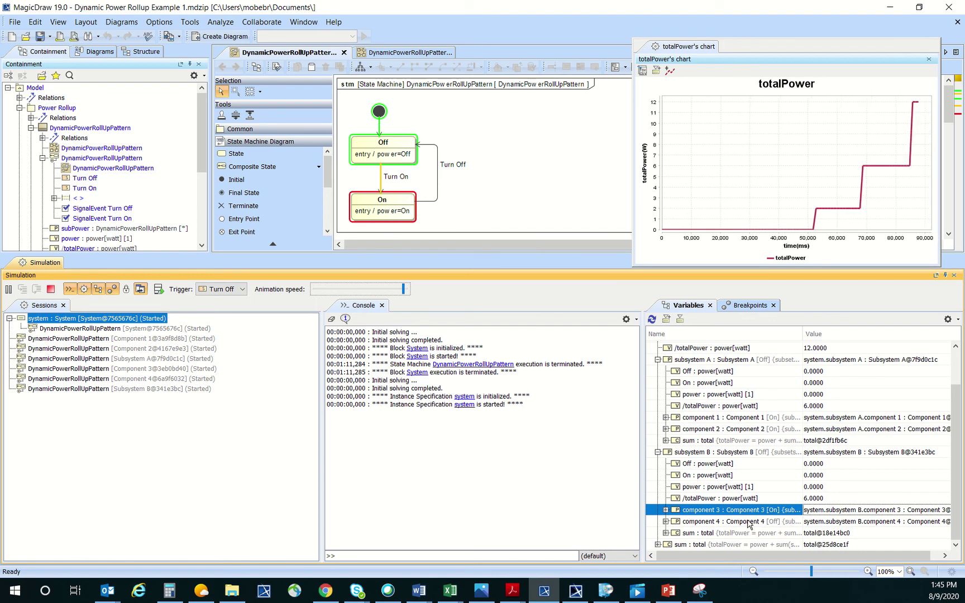
left_click(748, 523)
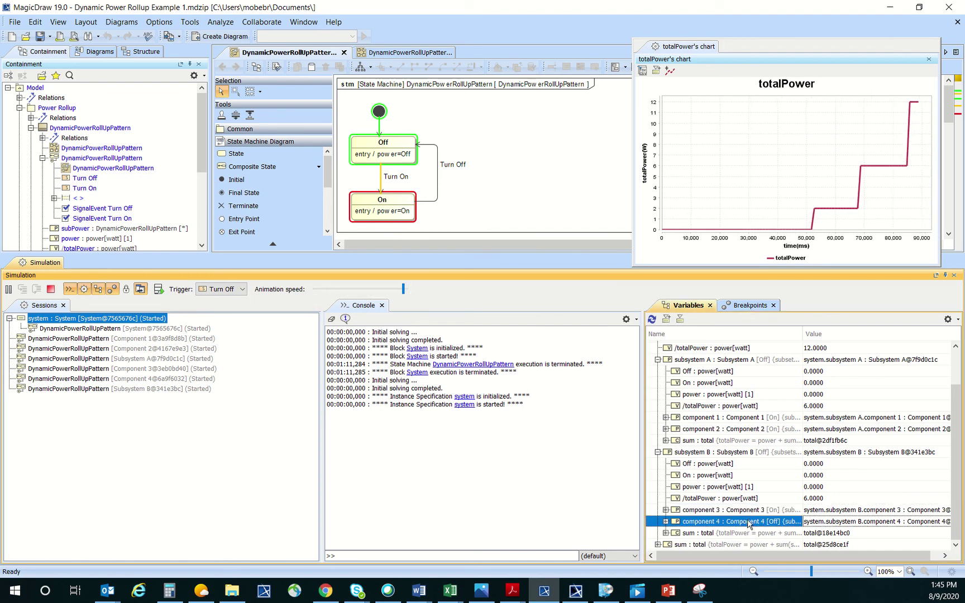
left_click(223, 290)
left_click(233, 314)
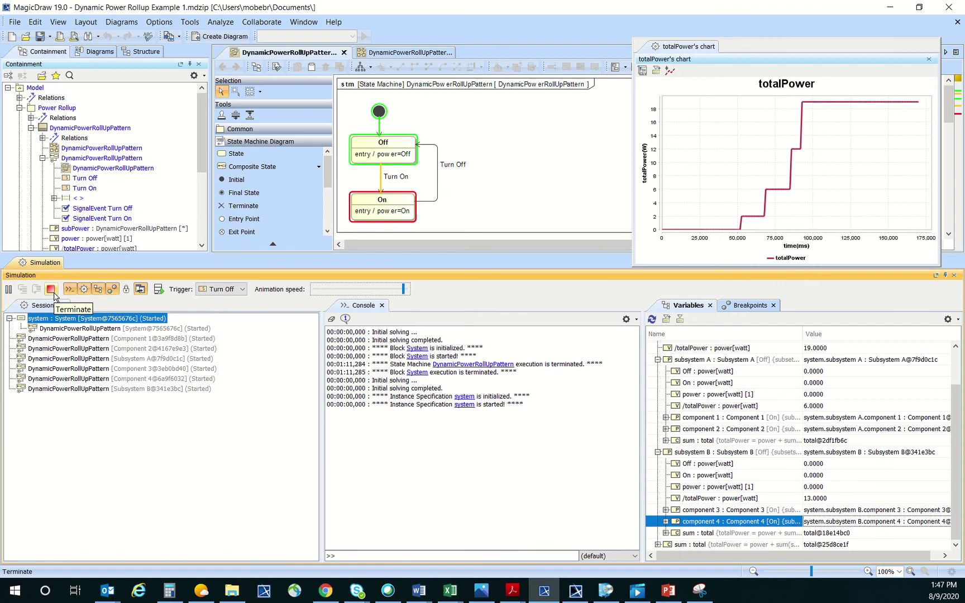
Terminate the system simulation and shrink the simulation area to give the state machine diagram more room
left_click(52, 290)
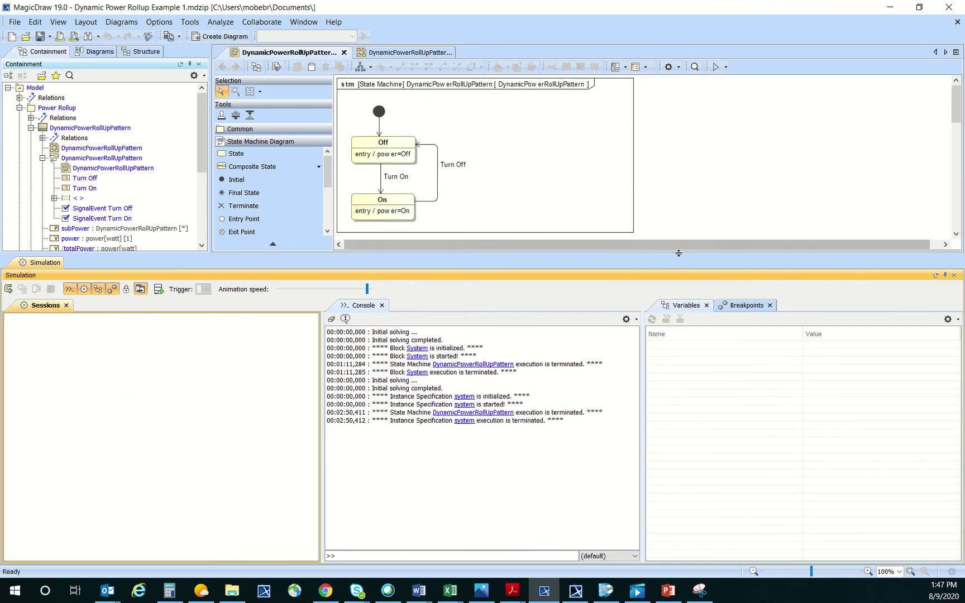
left_click_drag(678, 256, 681, 397)
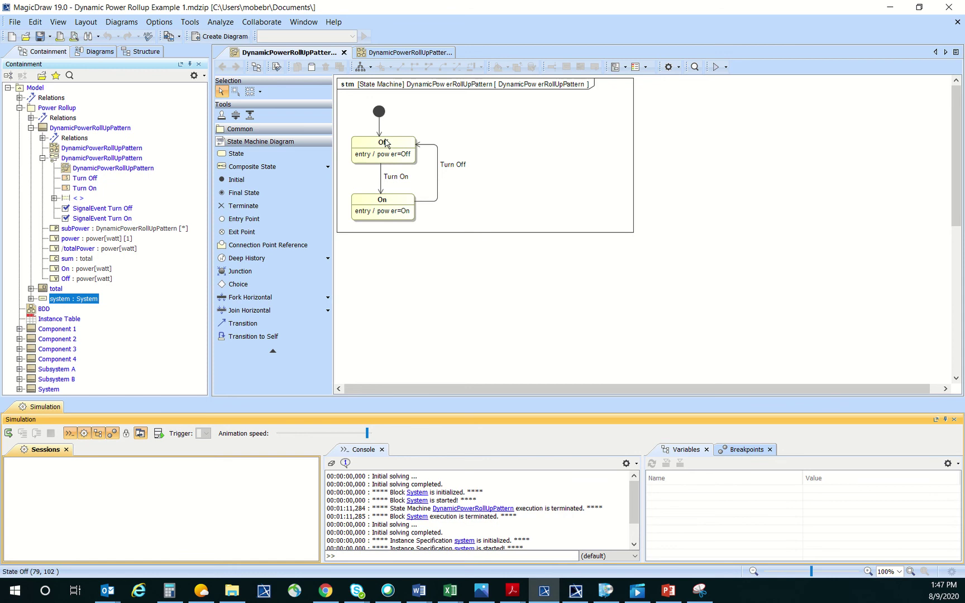
Add the line totalPowerConsumed=totalPowerConsumed+totalPower below power=Off in the JavaScript body of the Off state's entry behavior
left_click(379, 147)
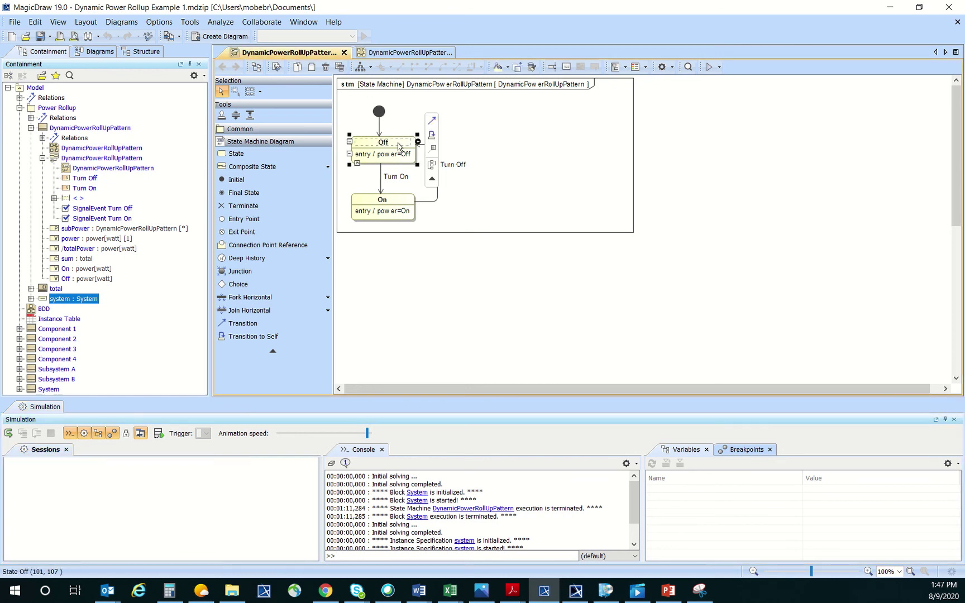
right_click(399, 146)
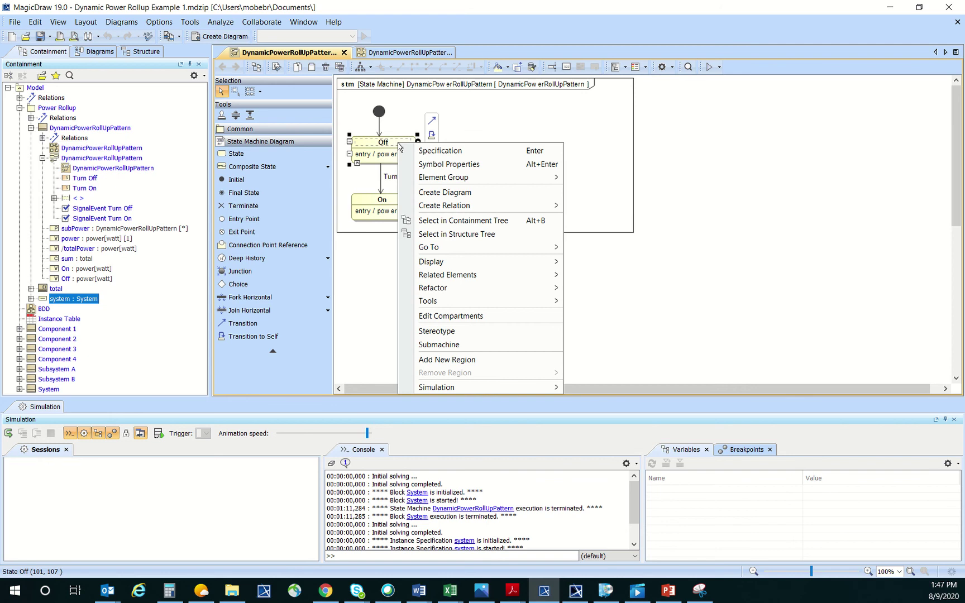
left_click(477, 152)
scroll(656, 320, "down", 10)
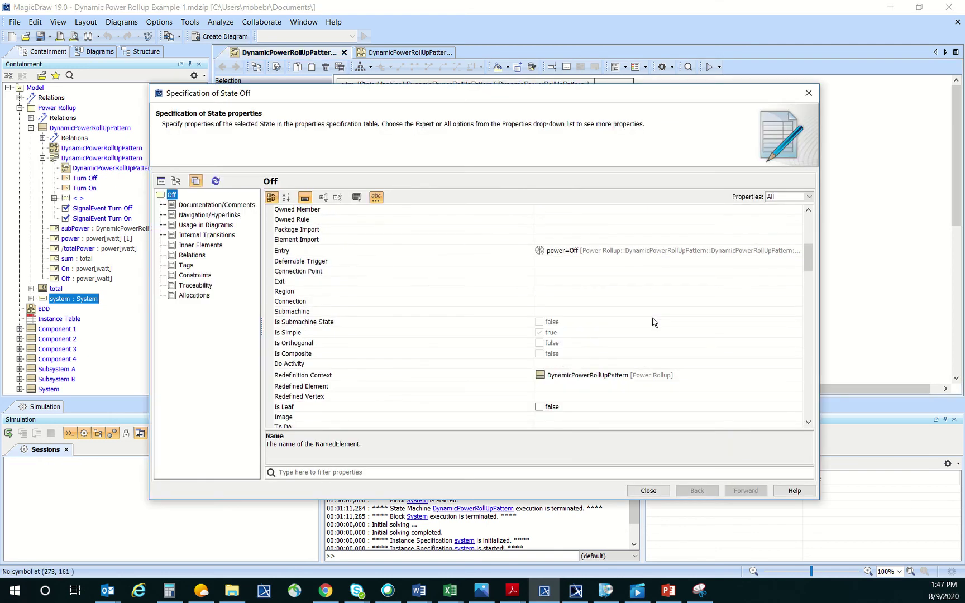
scroll(654, 322, "up", 4)
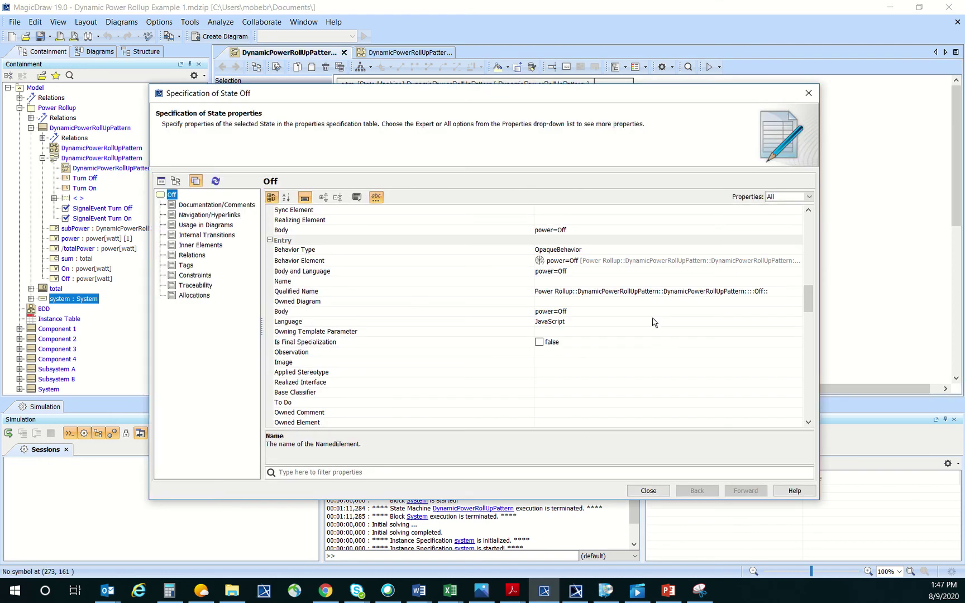
left_click(448, 302)
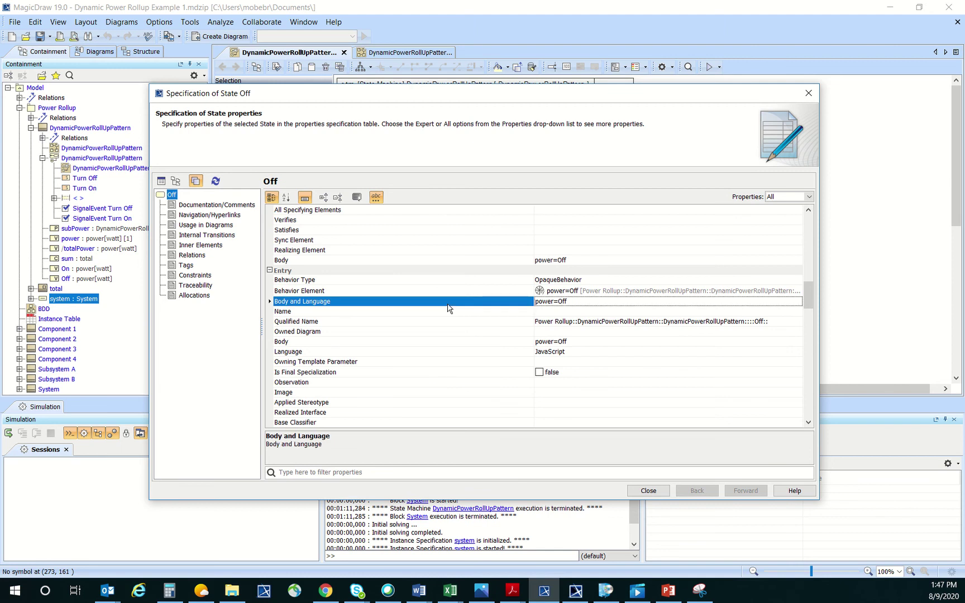
left_click(770, 301)
left_click(798, 301)
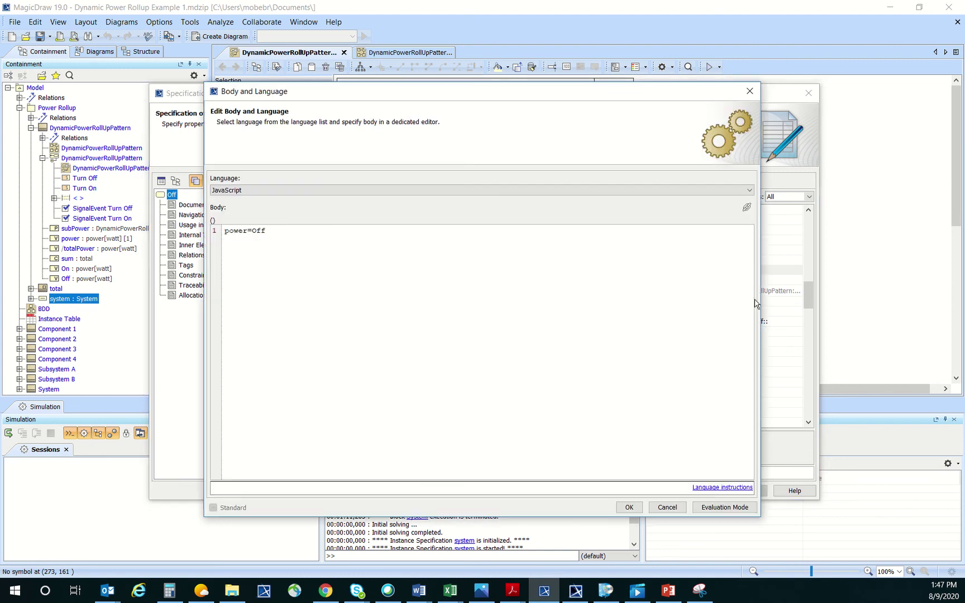
left_click(283, 234)
key("Return")
type("totalPowerConsumed=totalPowerC")
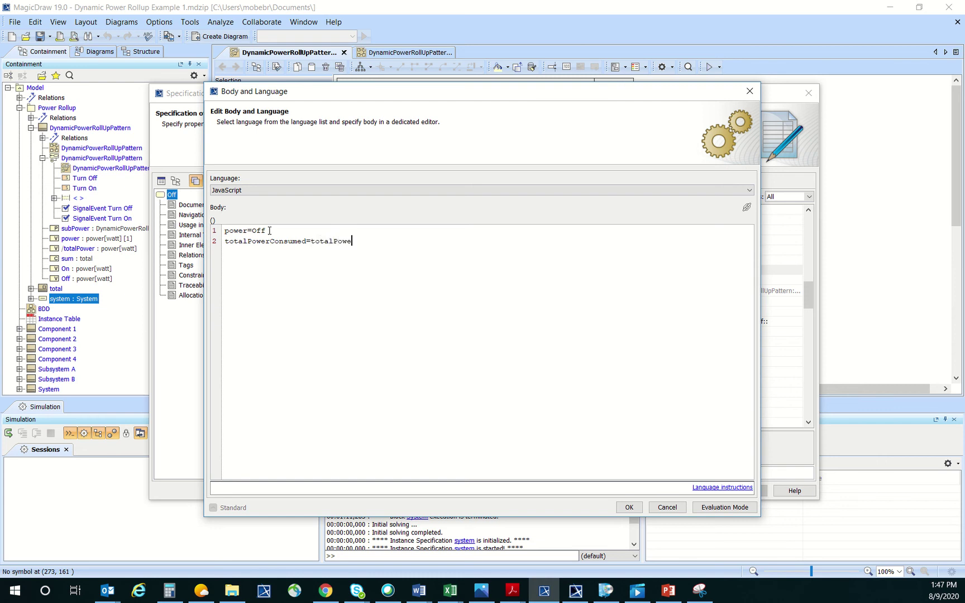
type("onsumed+totalPower")
left_click(628, 507)
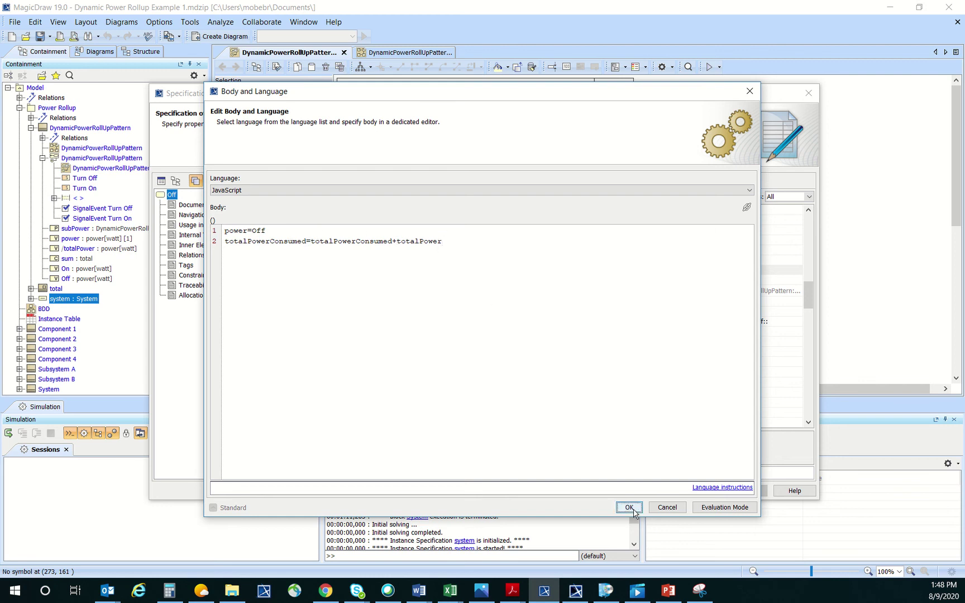
left_click(647, 491)
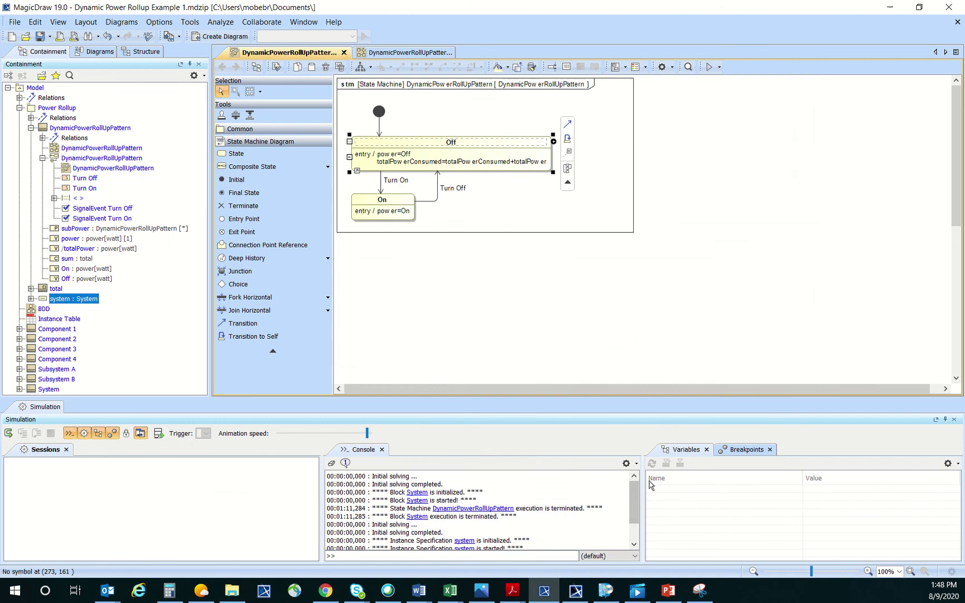
Add a transition to self on the Off state in the state machine diagram
left_click(494, 266)
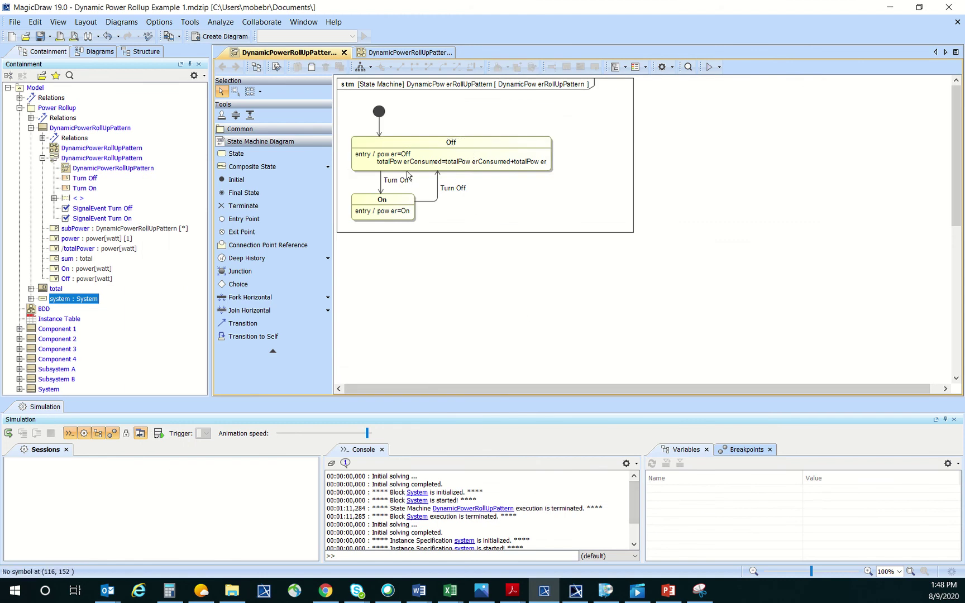
left_click(478, 151)
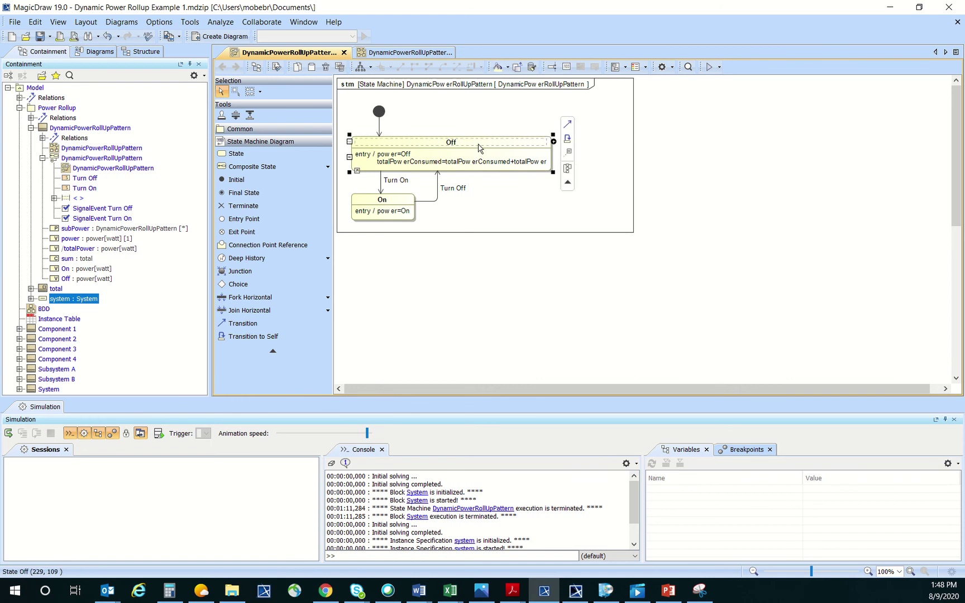
left_click(567, 138)
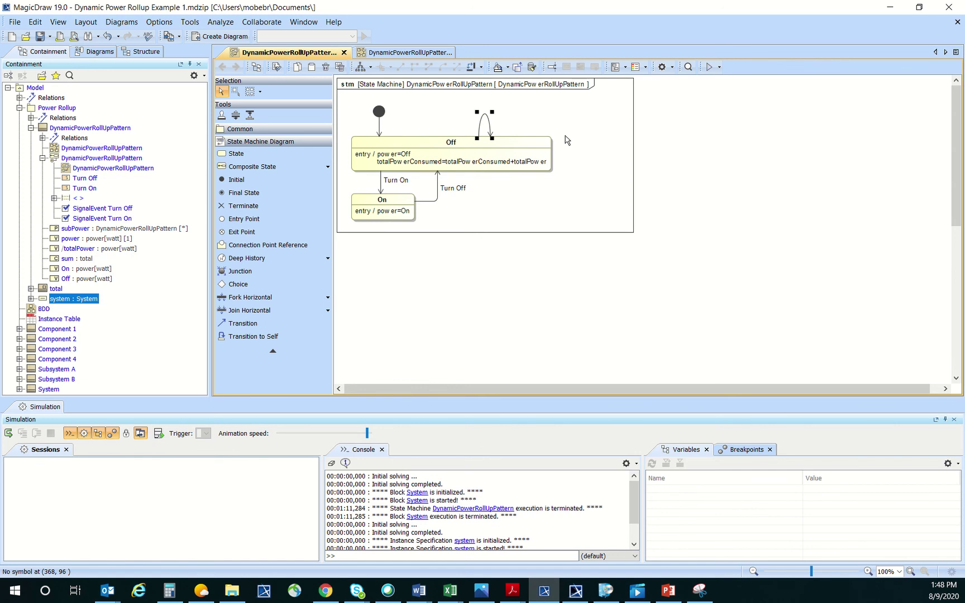
Give the Off state's self-transition the time trigger after(1s)
type("after(1s")
left_click(572, 217)
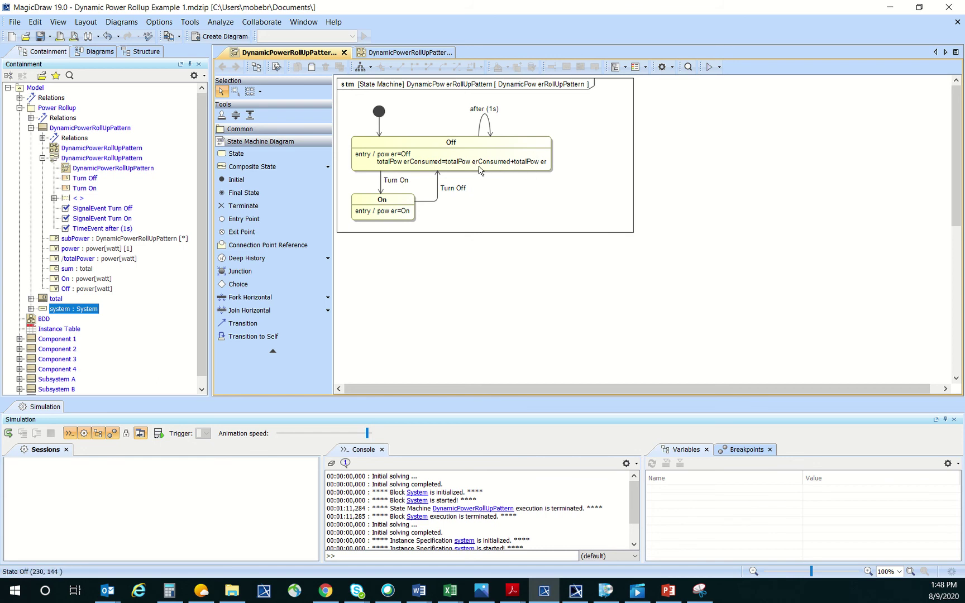
Add the line totalPowerConsumed=totalPowerConsumed+totalPower below power=On in the On state's entry behavior body
left_click(392, 205)
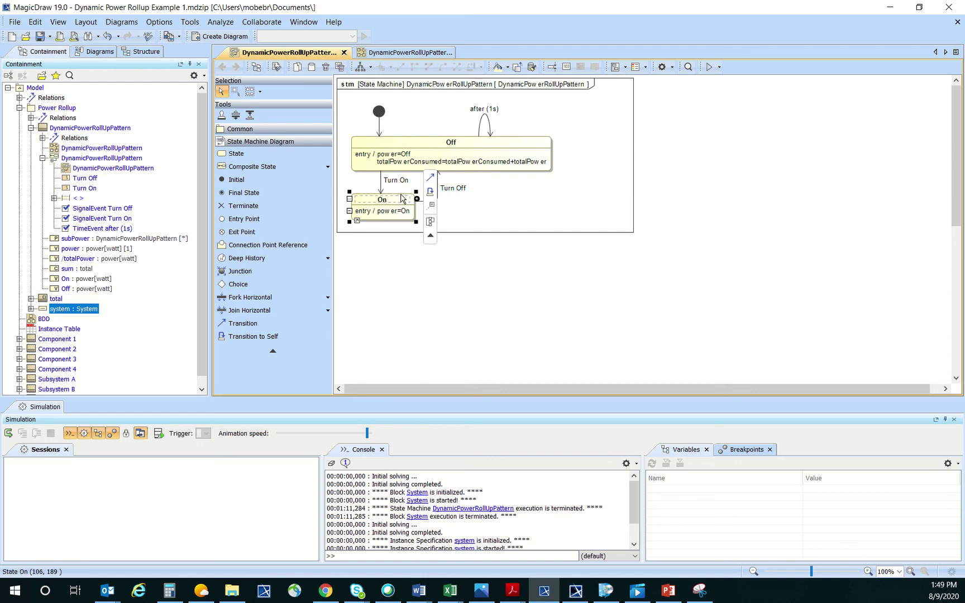
right_click(386, 204)
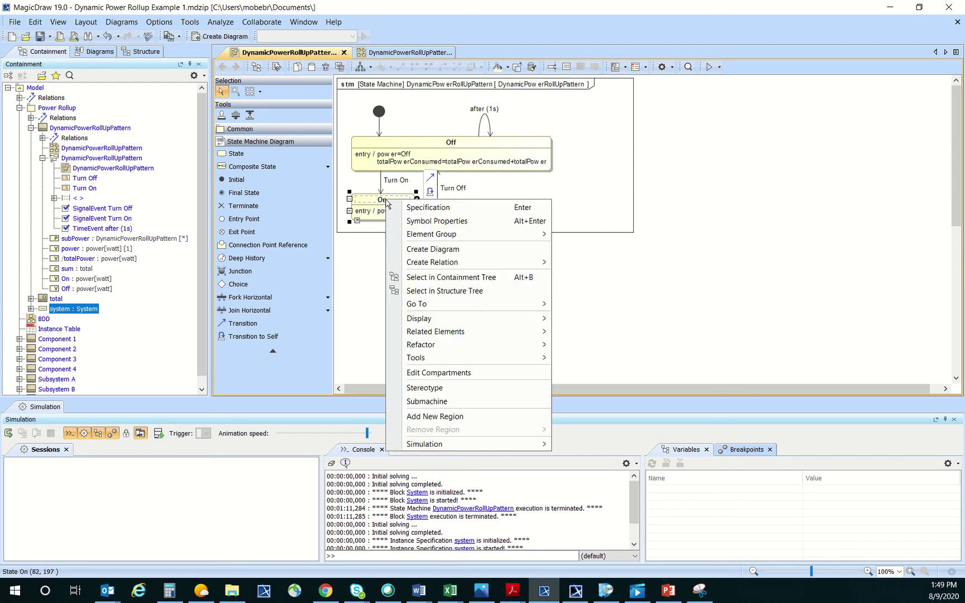
left_click(443, 208)
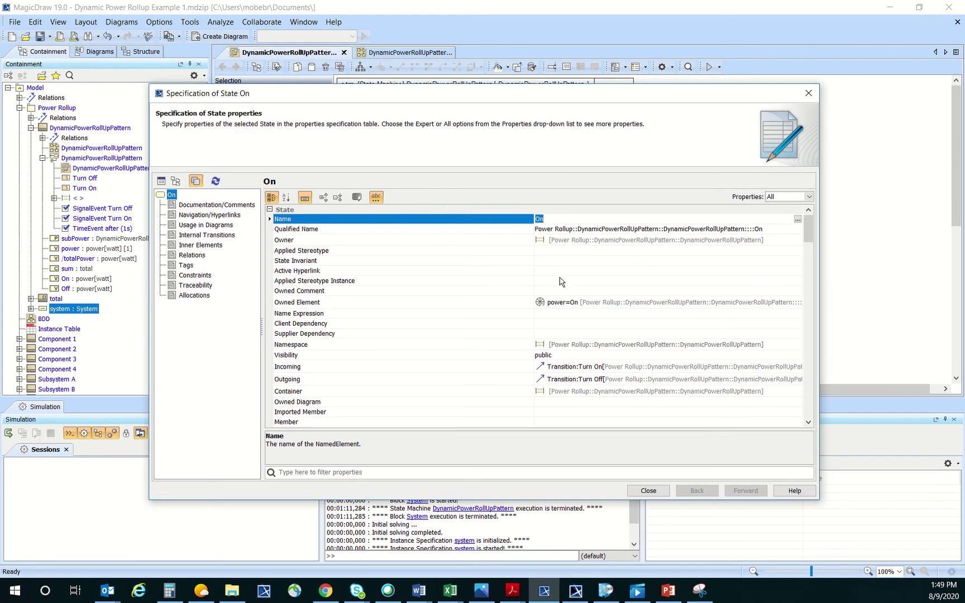
scroll(559, 283, "down", 5)
scroll(558, 283, "down", 8)
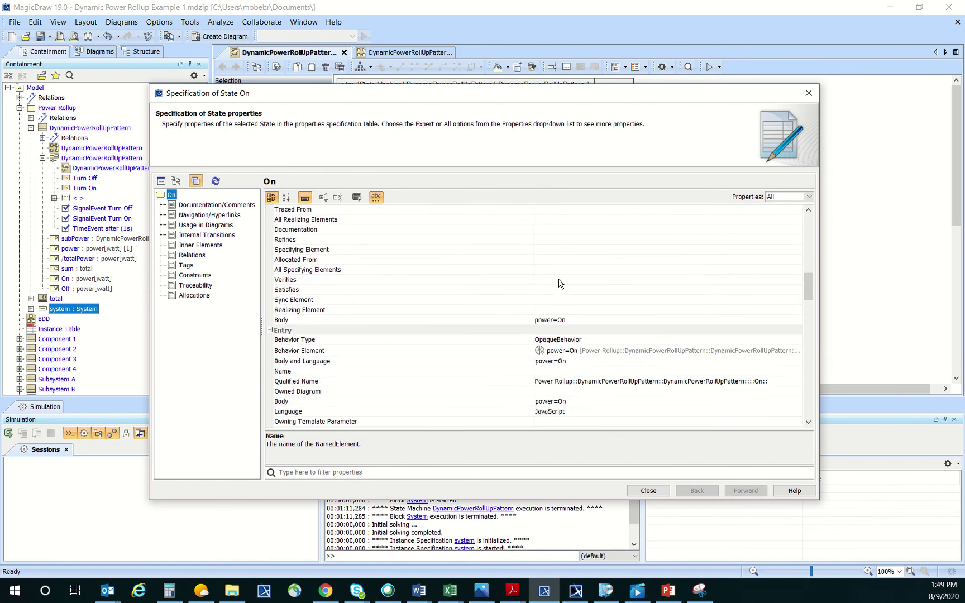
left_click(554, 302)
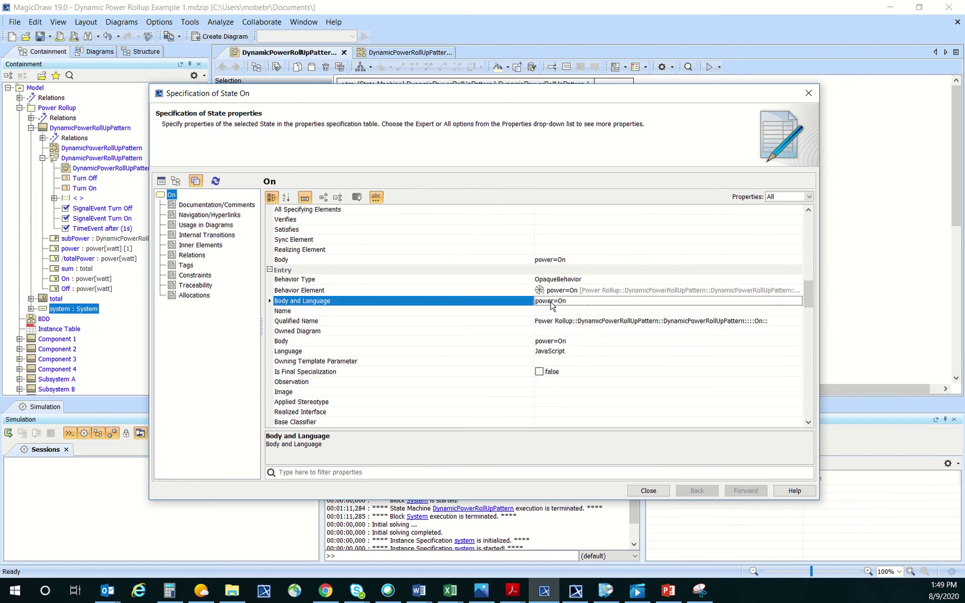
left_click(649, 301)
left_click(797, 302)
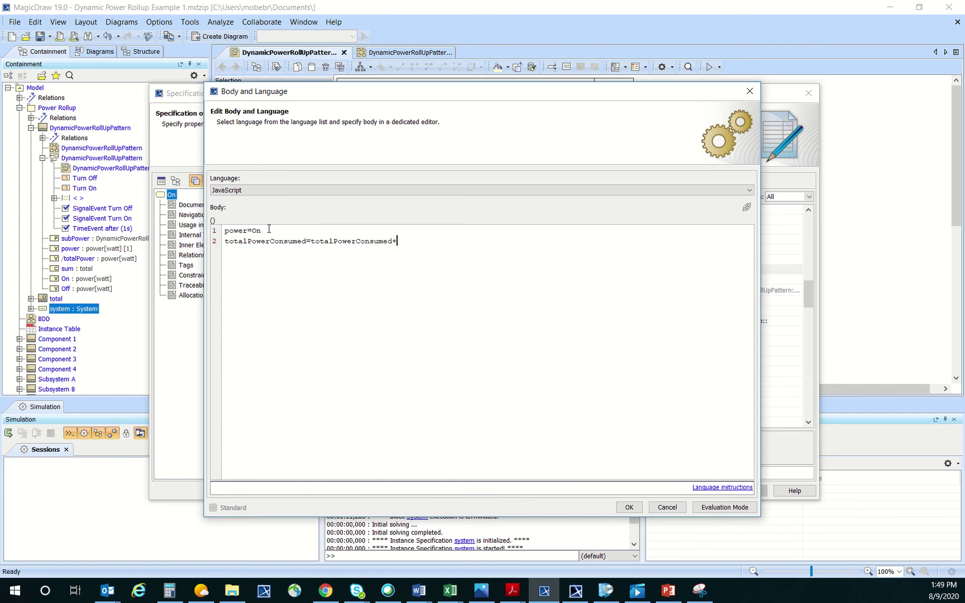
type("ower")
left_click(629, 507)
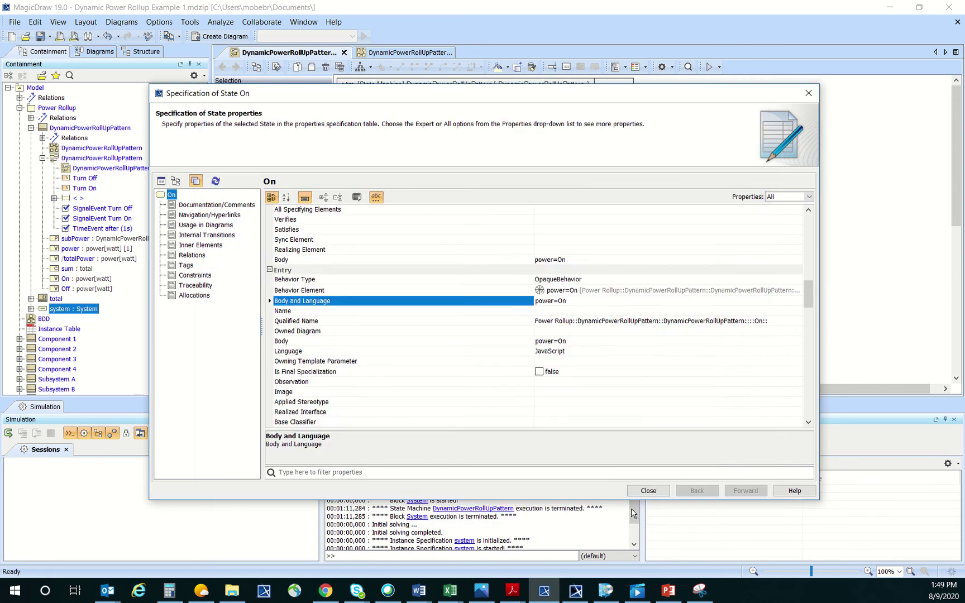
left_click(646, 492)
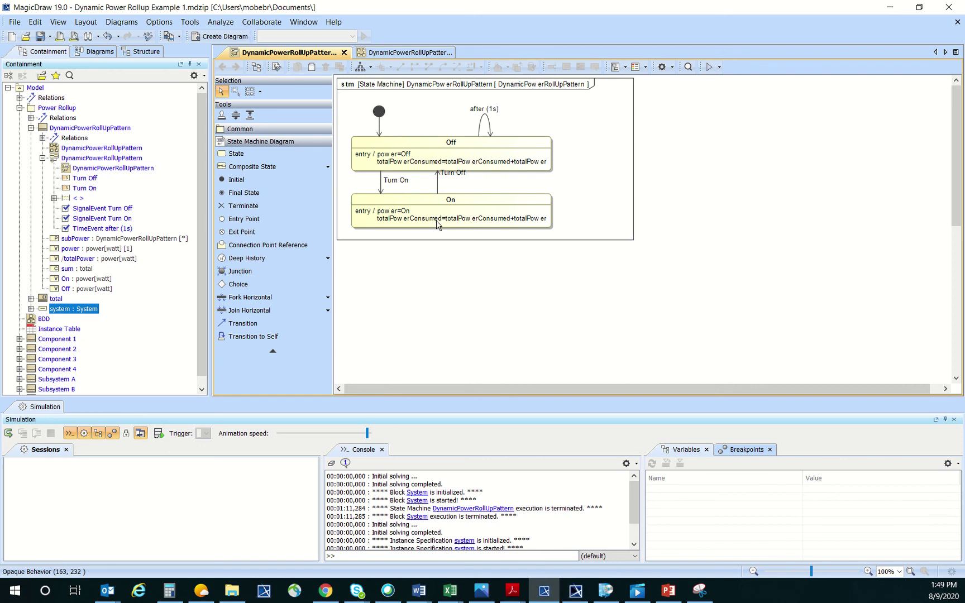
Create a value property named totalPowerConsumed in the DynamicPowerRollUpPattern block
left_click(82, 130)
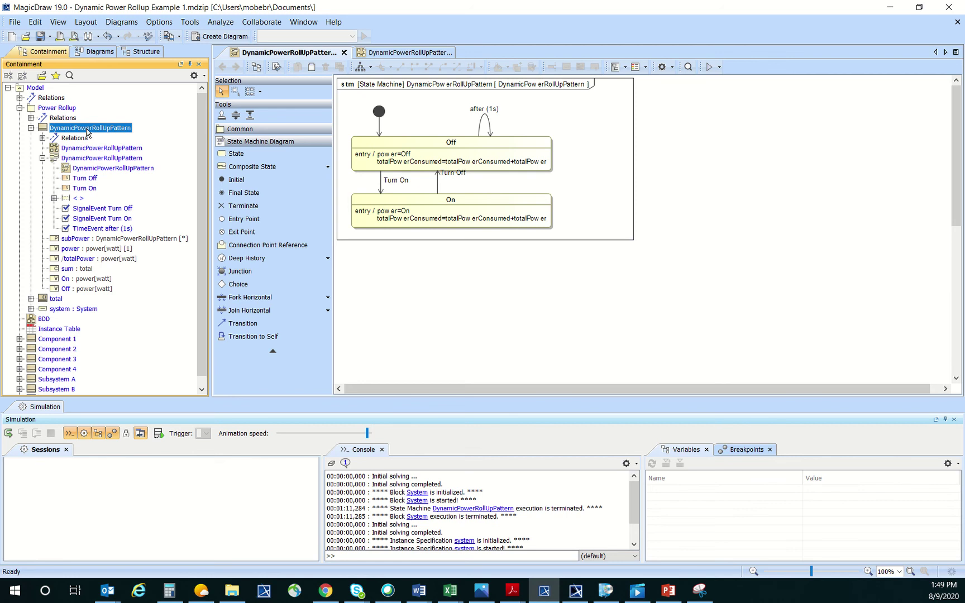
right_click(88, 131)
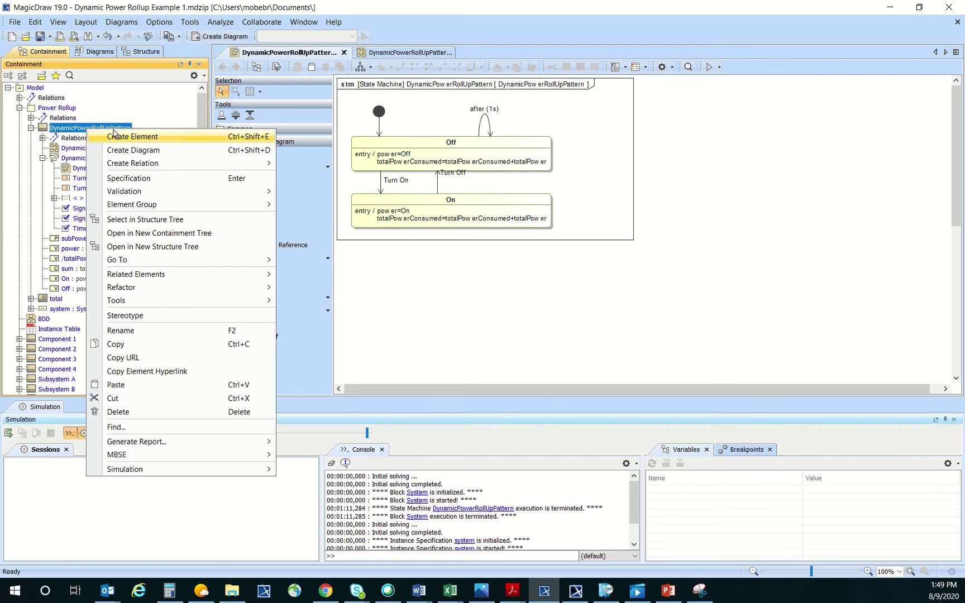
left_click(182, 138)
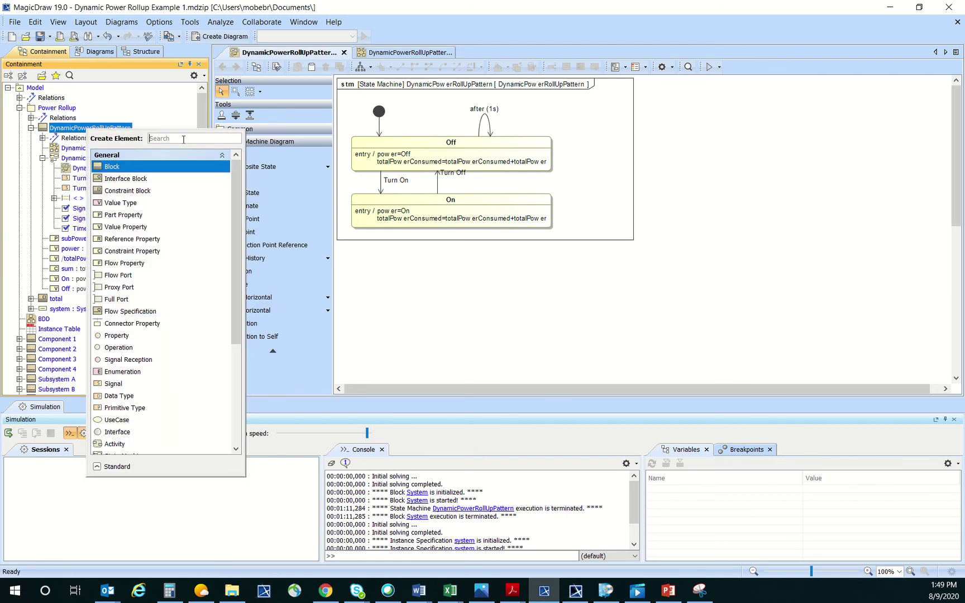
left_click(168, 228)
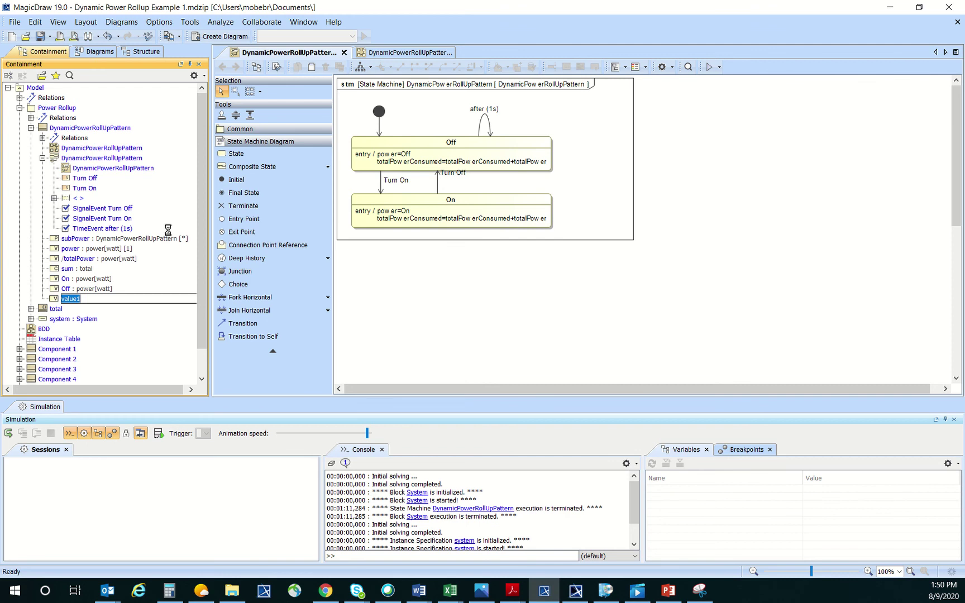
type("totalPowerConsumed")
key("Return")
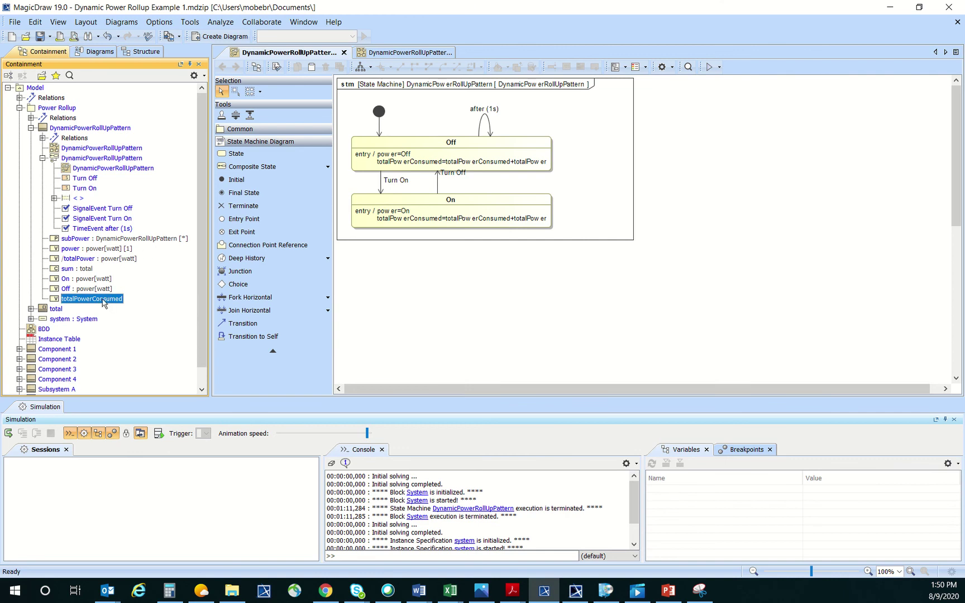
Set the type of the totalPowerConsumed value property to power[watt] in its specification
right_click(103, 301)
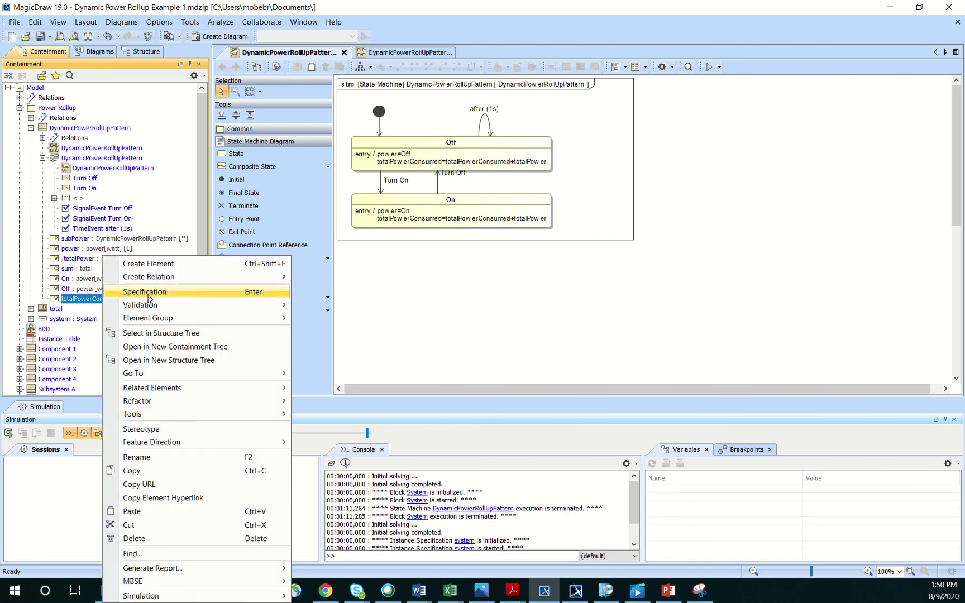
left_click(146, 292)
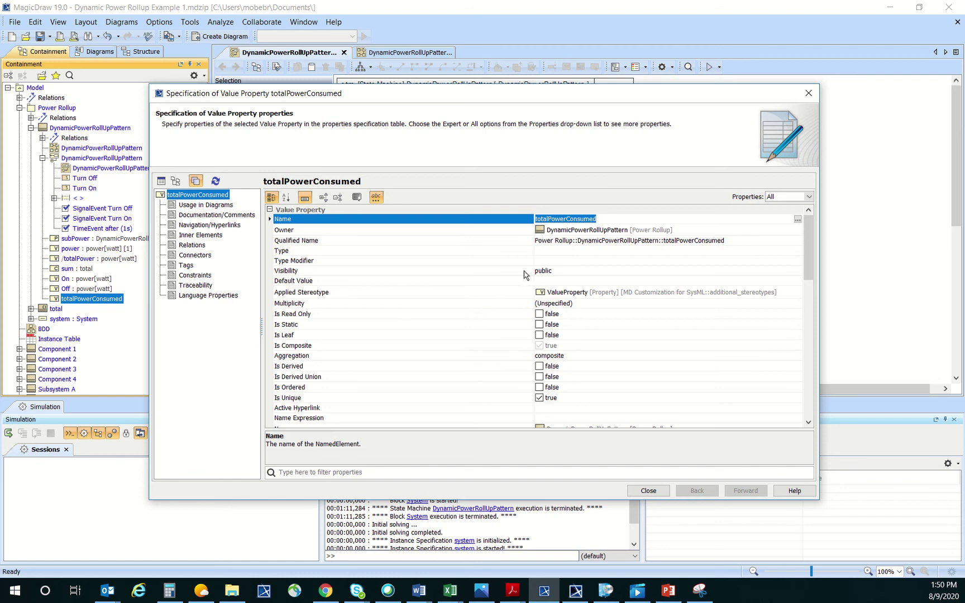
left_click(385, 252)
left_click(626, 252)
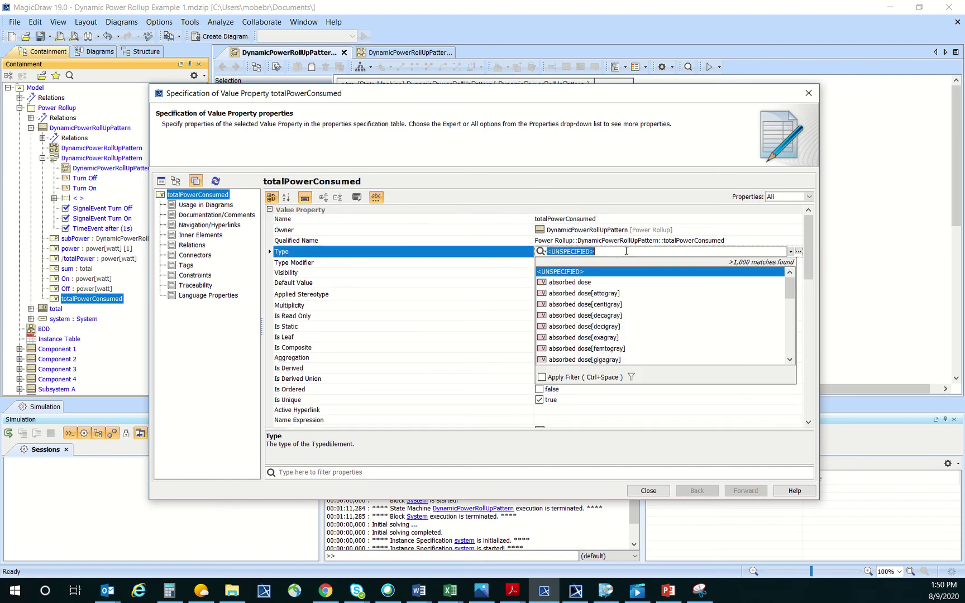
type("watt")
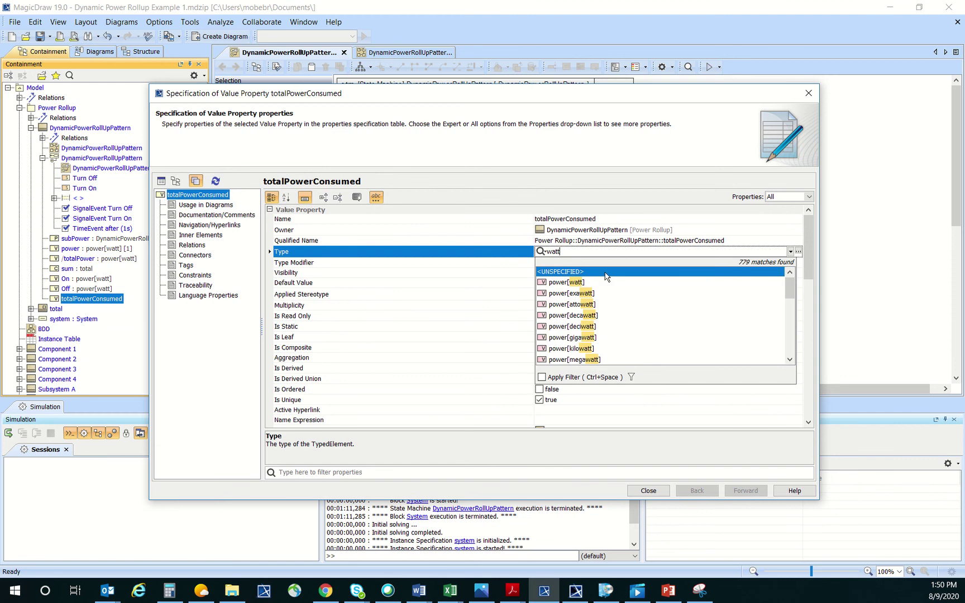
left_click(579, 284)
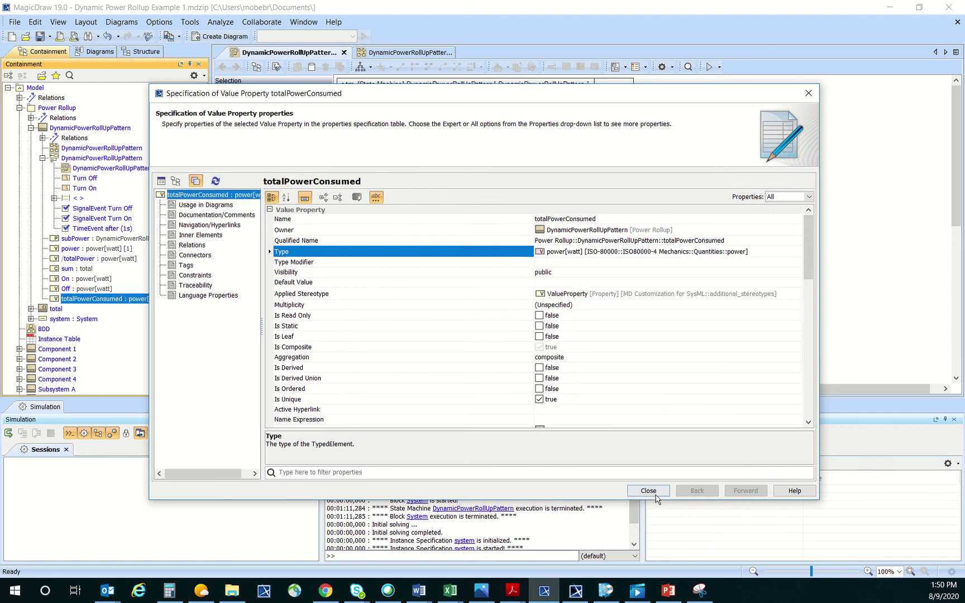
left_click(654, 490)
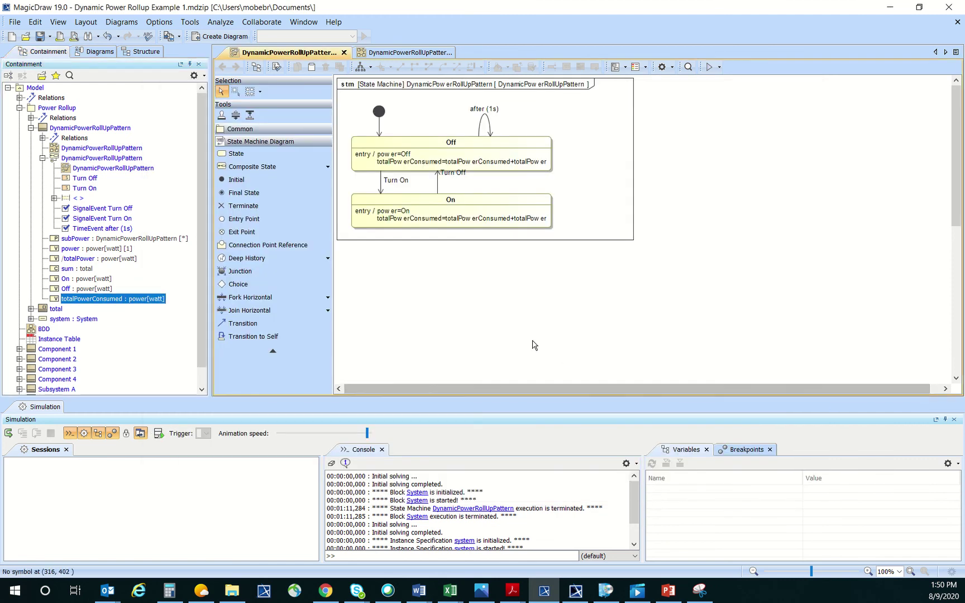
Move the On state slightly down and add a self-transition on it with the time trigger after(1s)
left_click_drag(504, 204, 504, 217)
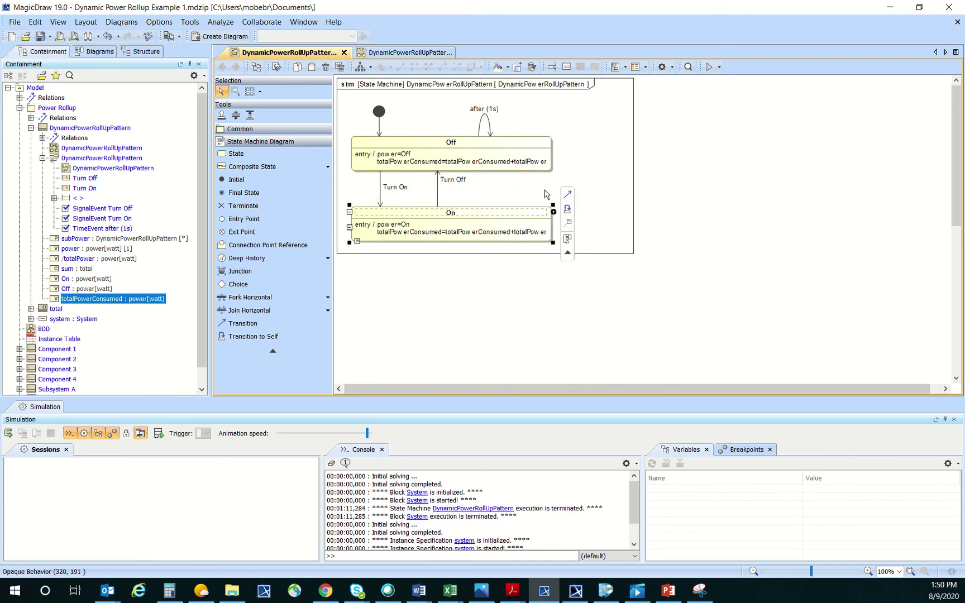
left_click(530, 219)
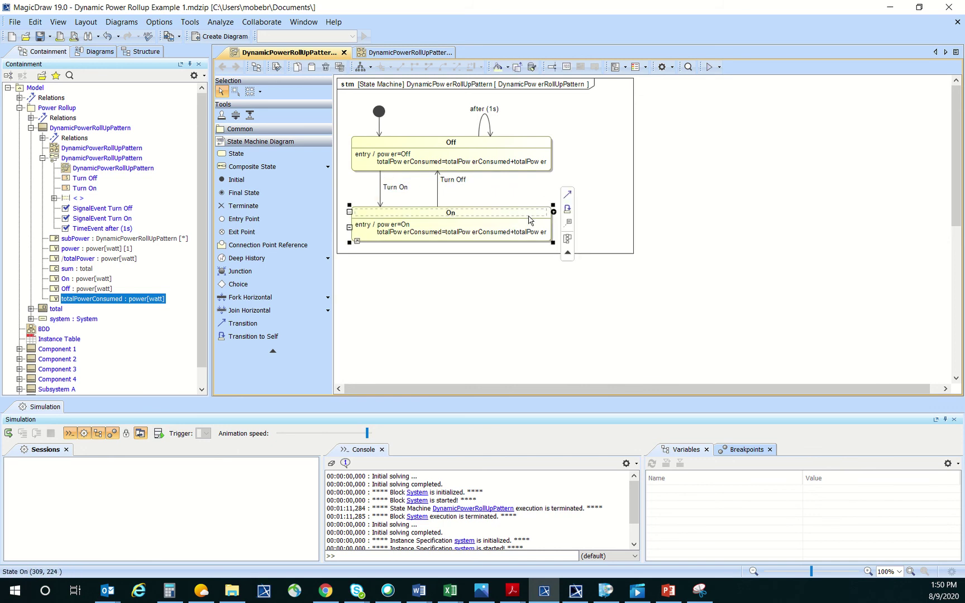
left_click(569, 212)
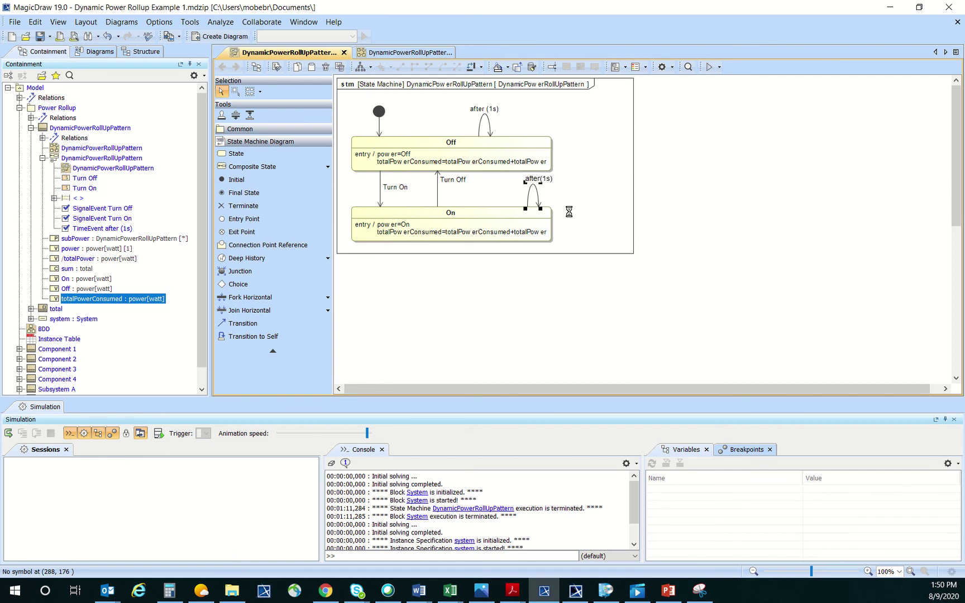
key("Return")
left_click(579, 186)
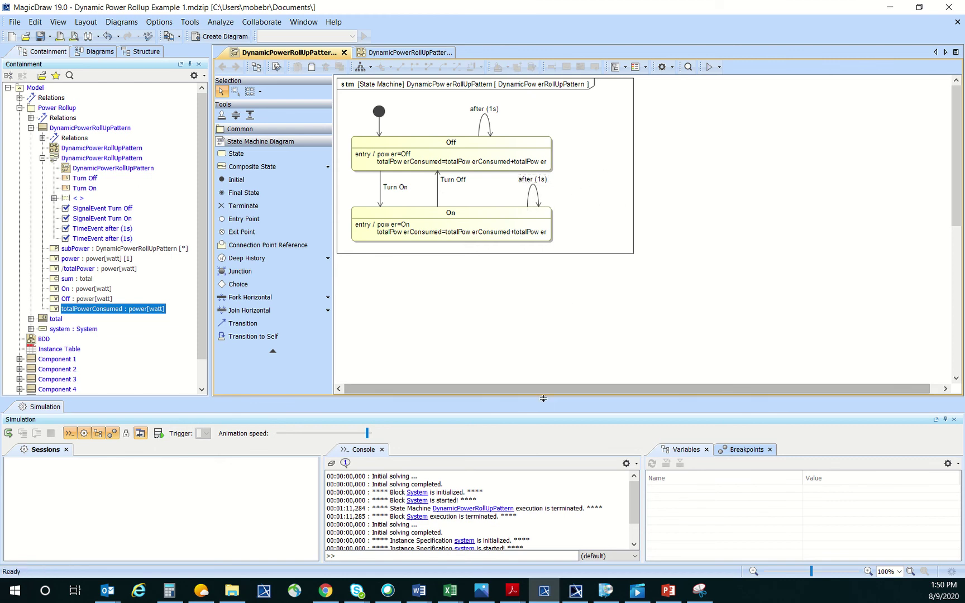
Enlarge the simulation area, then run a simulation of the system : System instance and start its execution
left_click_drag(544, 405, 545, 316)
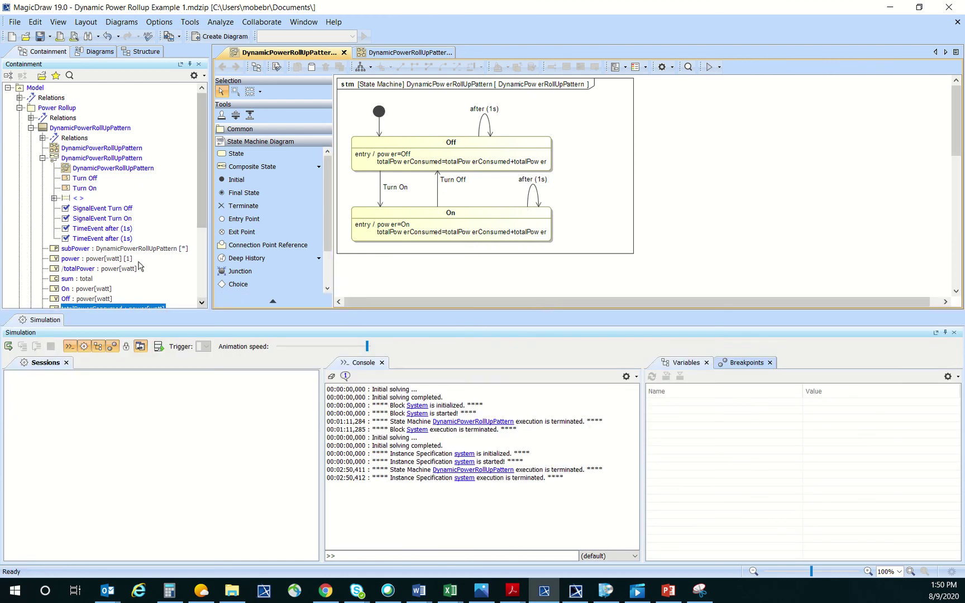
scroll(140, 266, "down", 3)
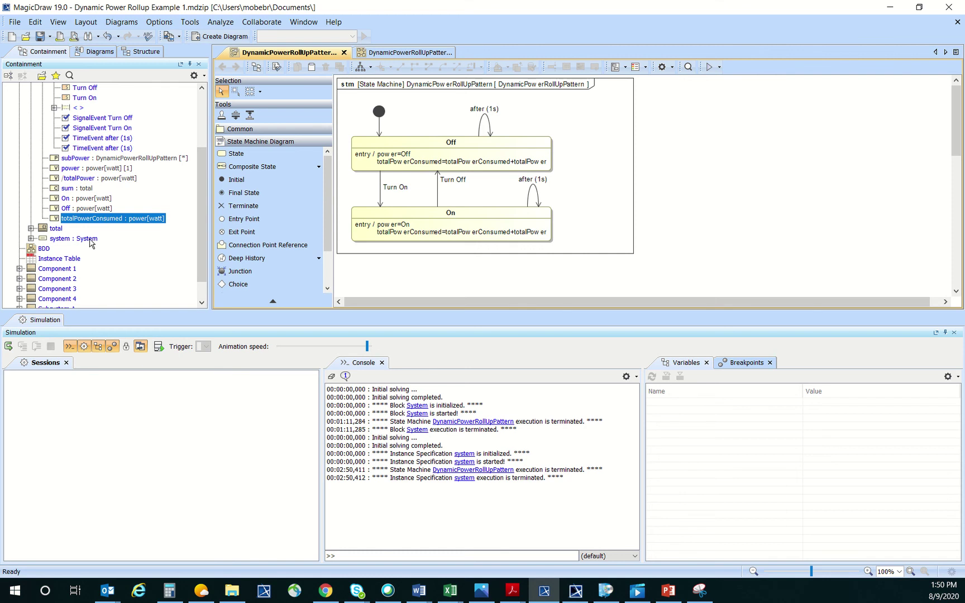
left_click(90, 240)
right_click(55, 244)
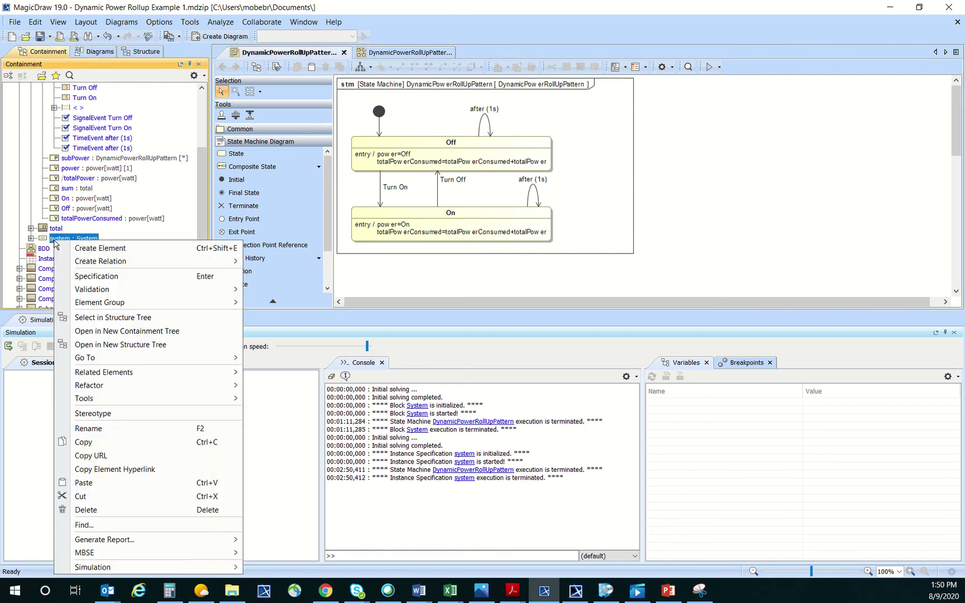
mouse_move(216, 567)
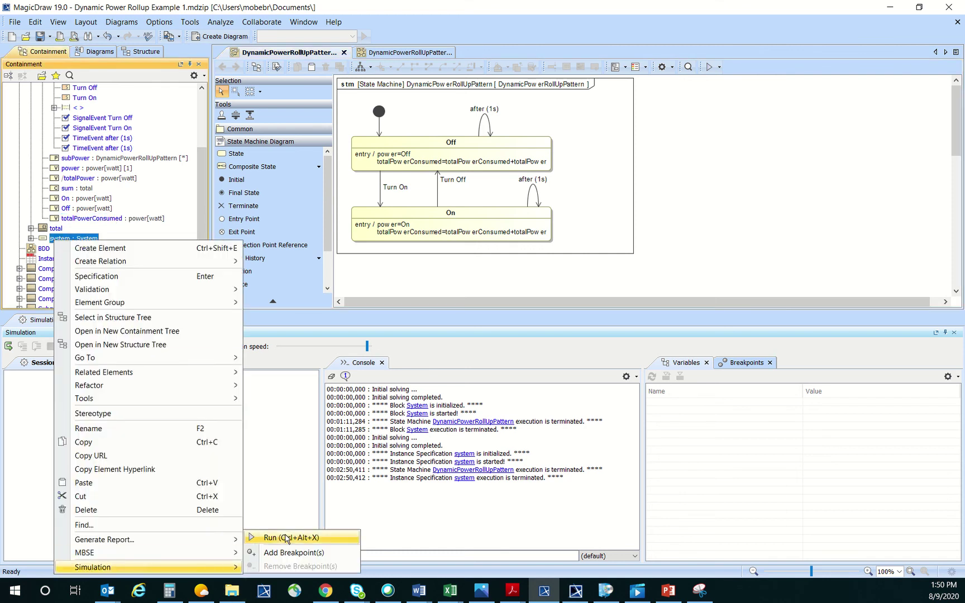
left_click(286, 537)
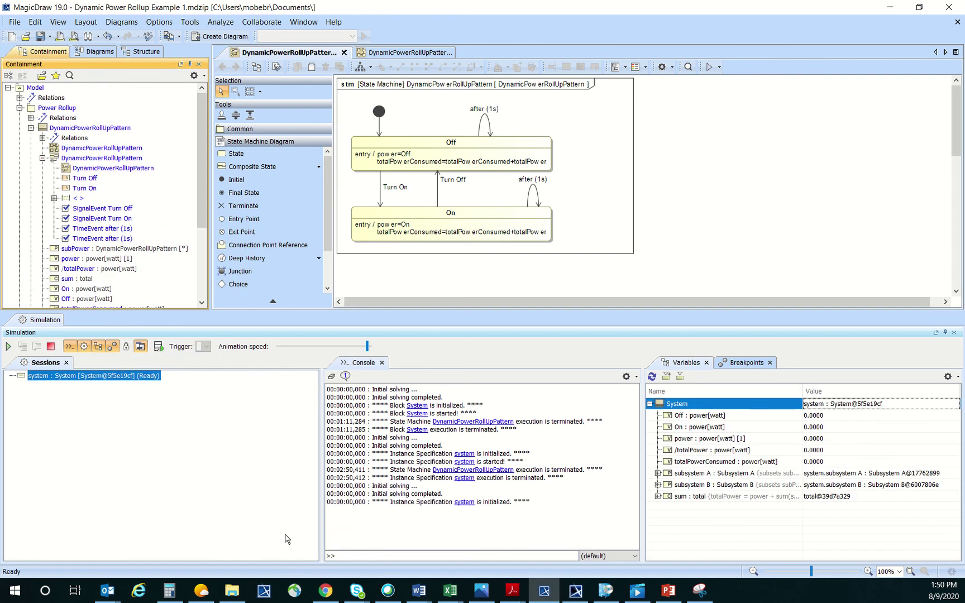
left_click(7, 347)
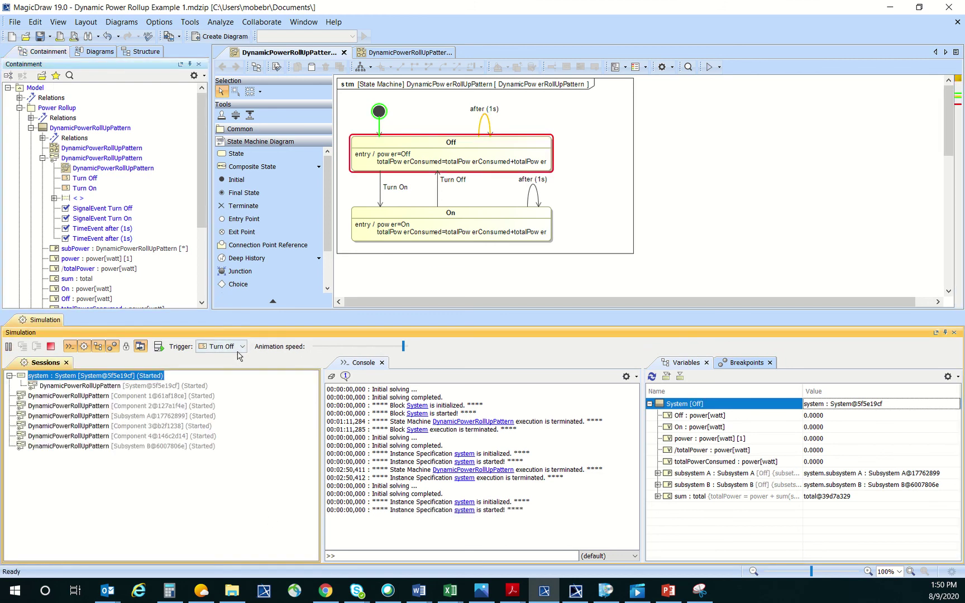
Expand subsystem A in the simulation variables and show the system's totalPower in a time series chart
left_click(658, 473)
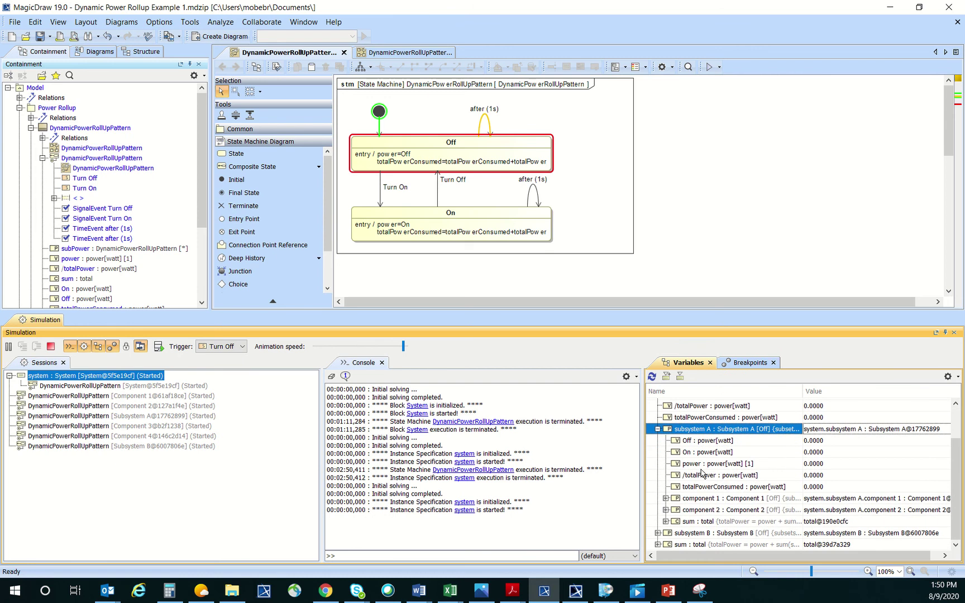
left_click(706, 499)
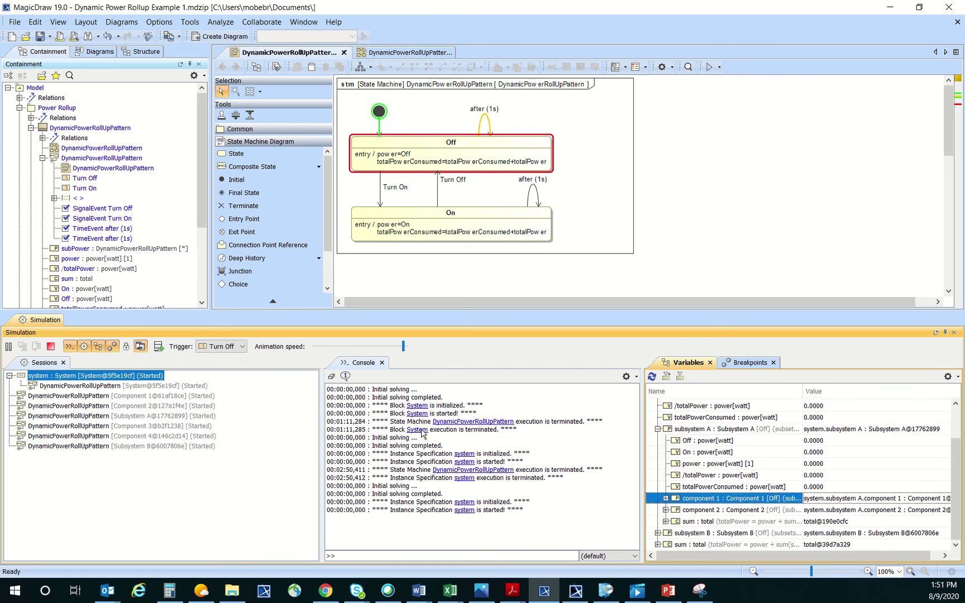
left_click(212, 348)
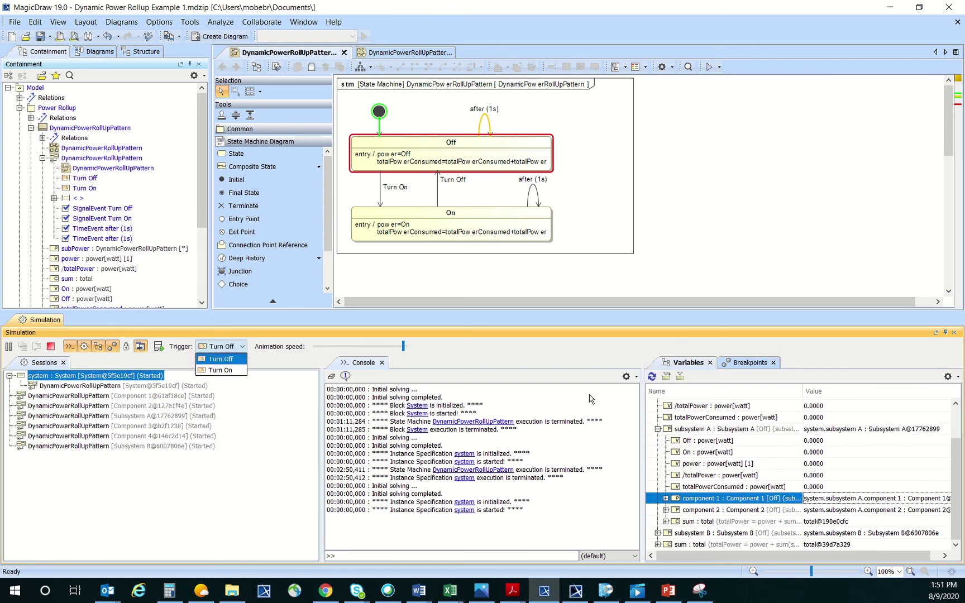
left_click(720, 410)
right_click(720, 411)
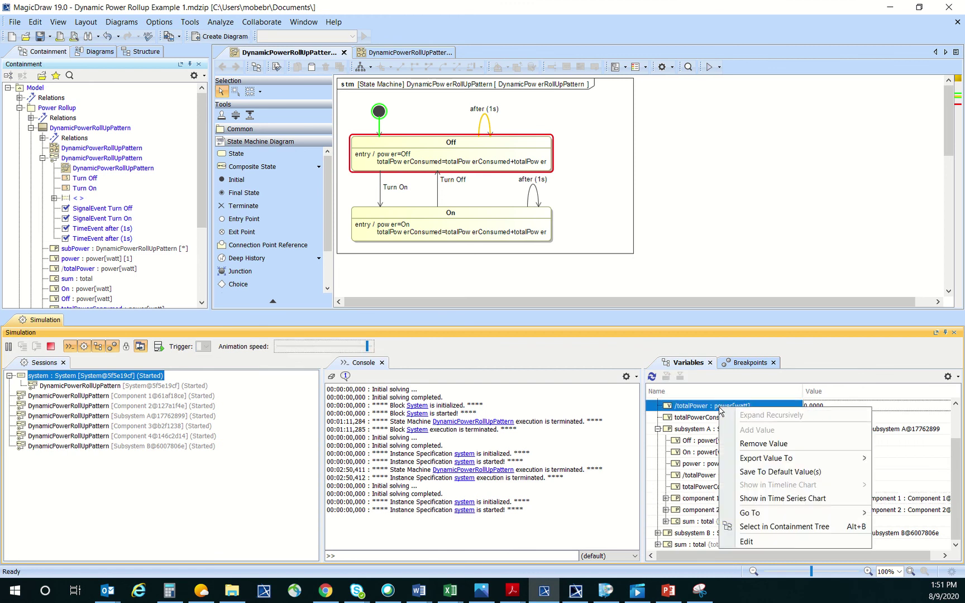
left_click(766, 499)
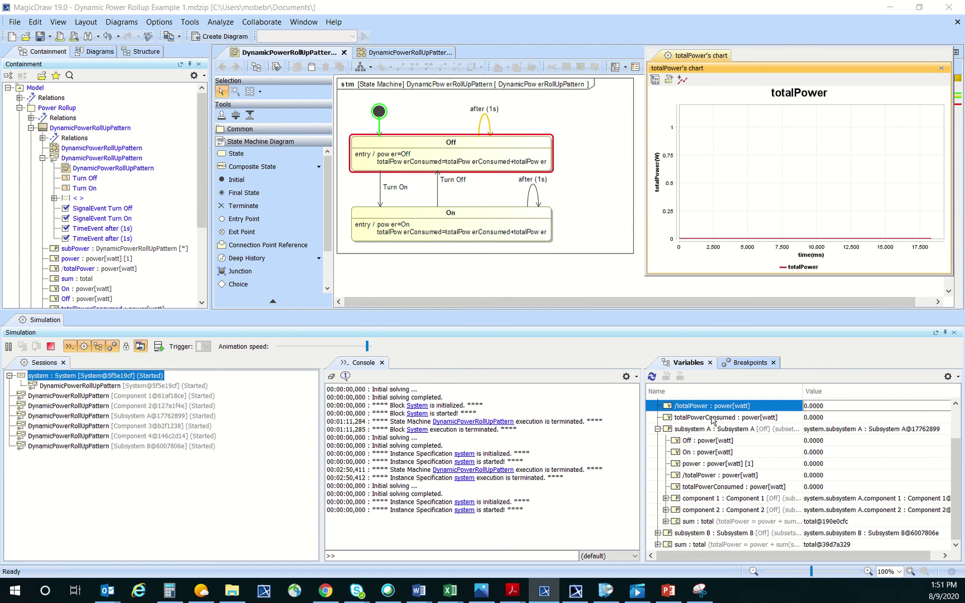
Show the system's totalPowerConsumed in a time series chart and move that chart clear of the state machine diagram
left_click(712, 418)
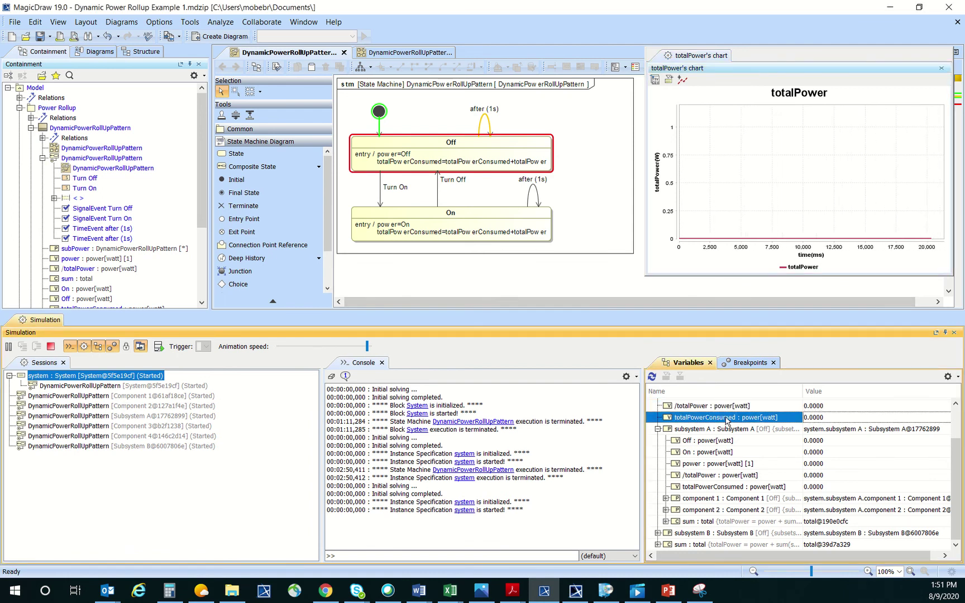
right_click(725, 418)
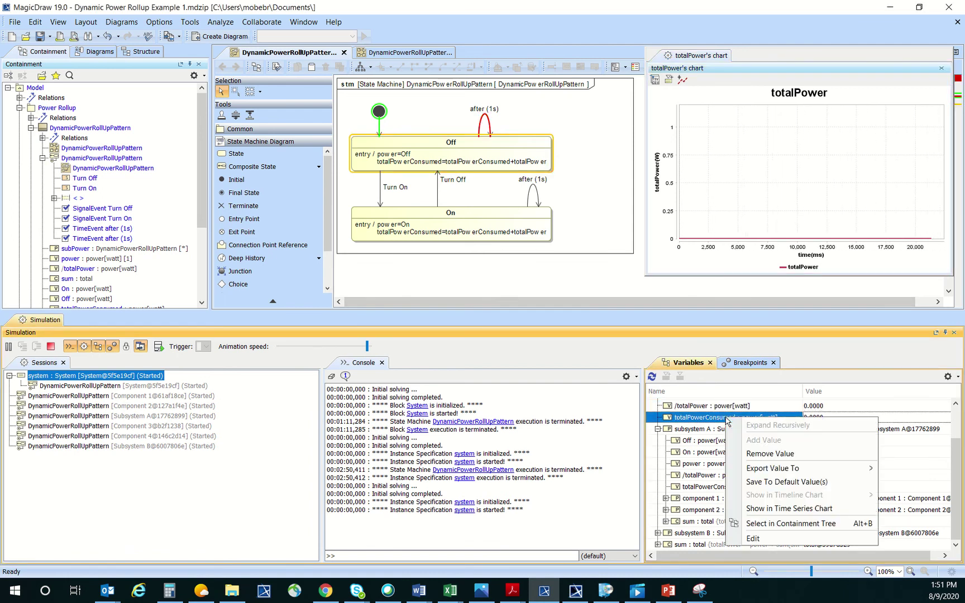
left_click(805, 508)
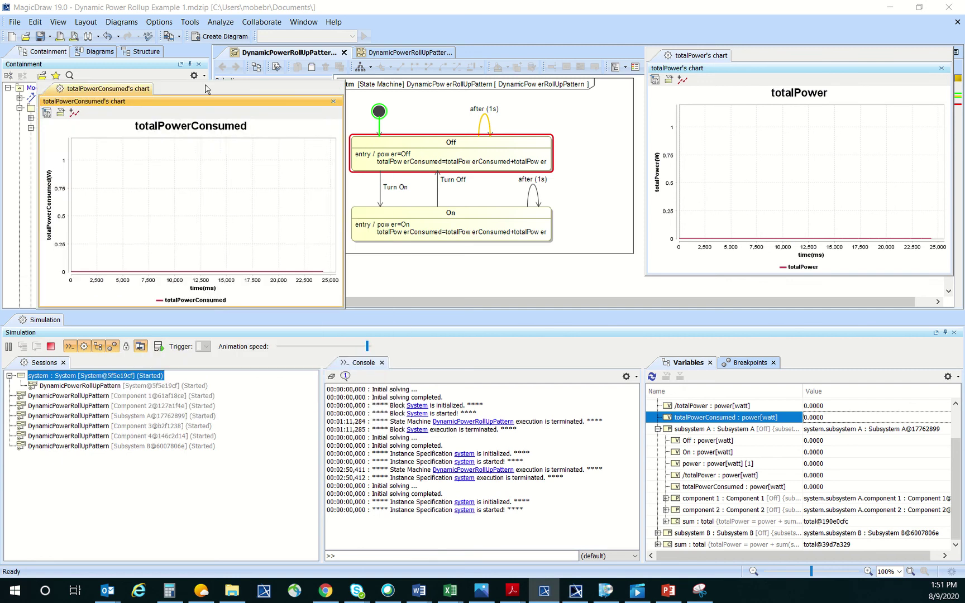
mouse_move(204, 91)
left_mouse_down()
mouse_move(192, 84)
mouse_move(201, 98)
mouse_move(197, 77)
left_mouse_up()
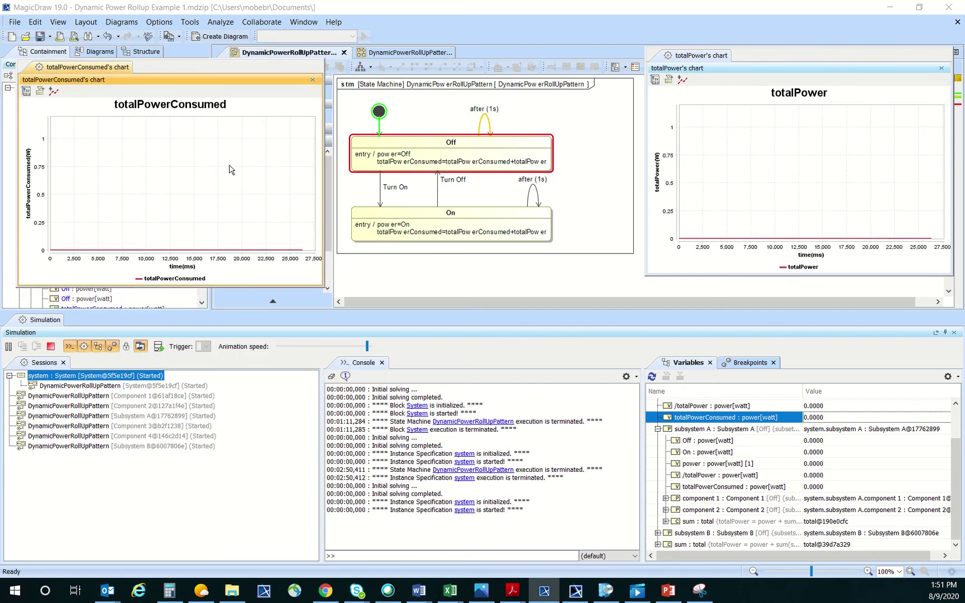
Send the Turn On signal to component 1 of subsystem A in the running simulation
left_click(697, 503)
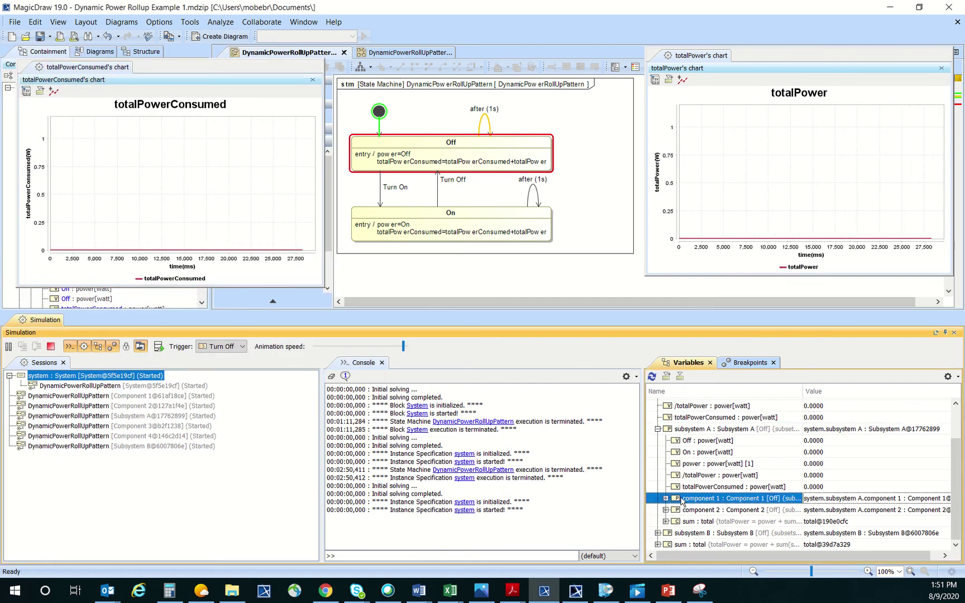
left_click(223, 346)
left_click(223, 370)
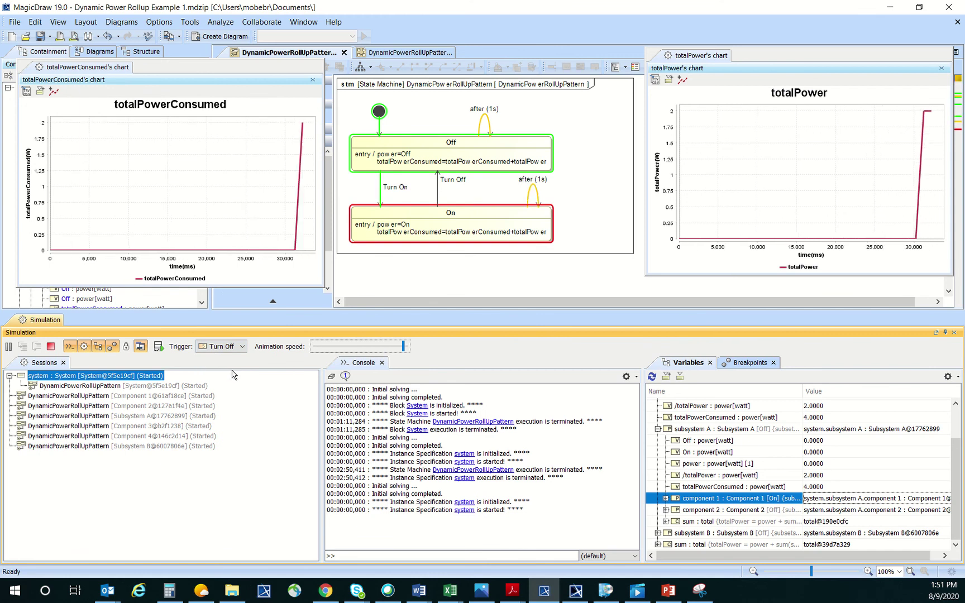
Try to send a trigger signal to component 2 of subsystem A
left_click(700, 511)
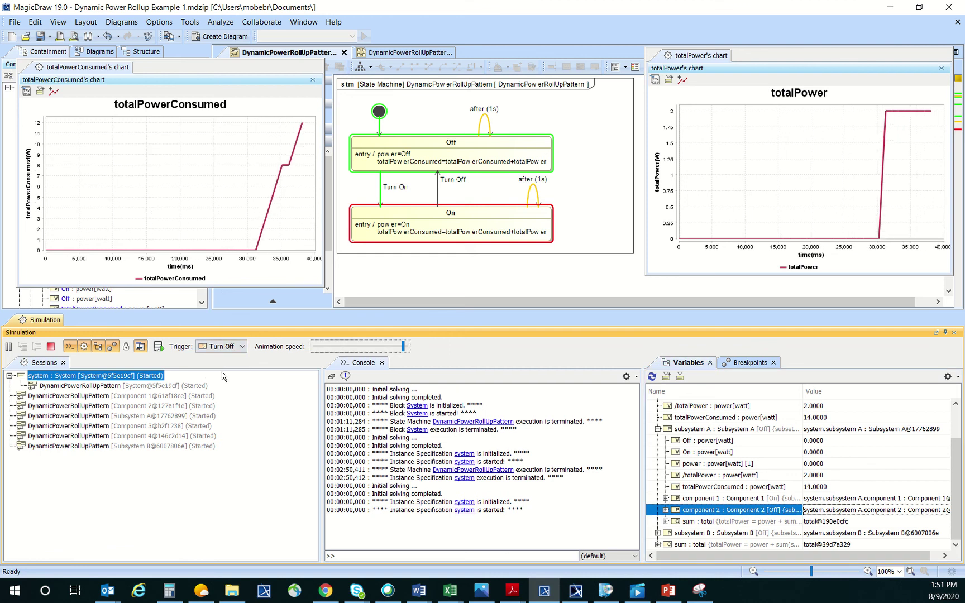
left_click(231, 346)
left_click(232, 348)
left_click(233, 349)
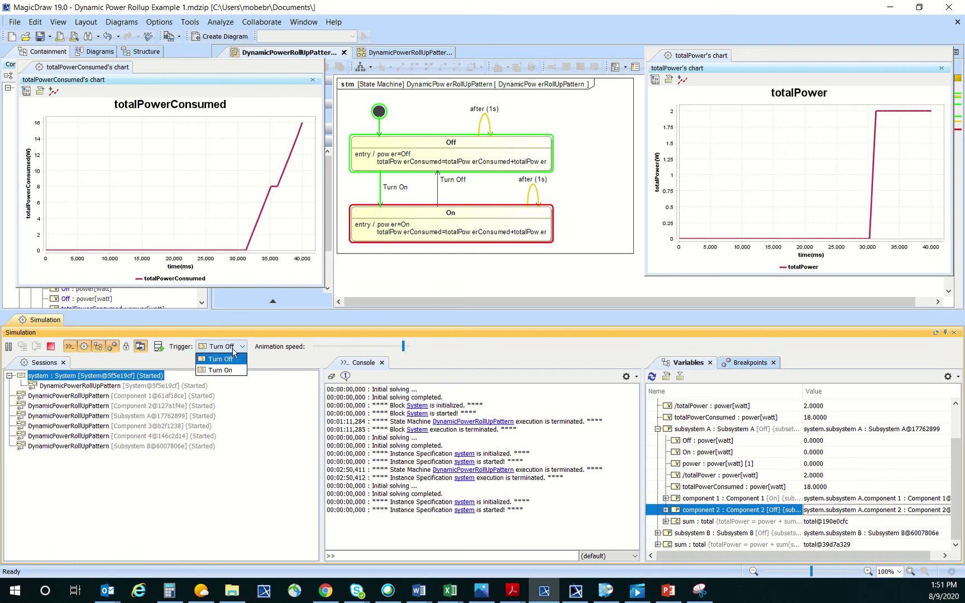
left_click(233, 348)
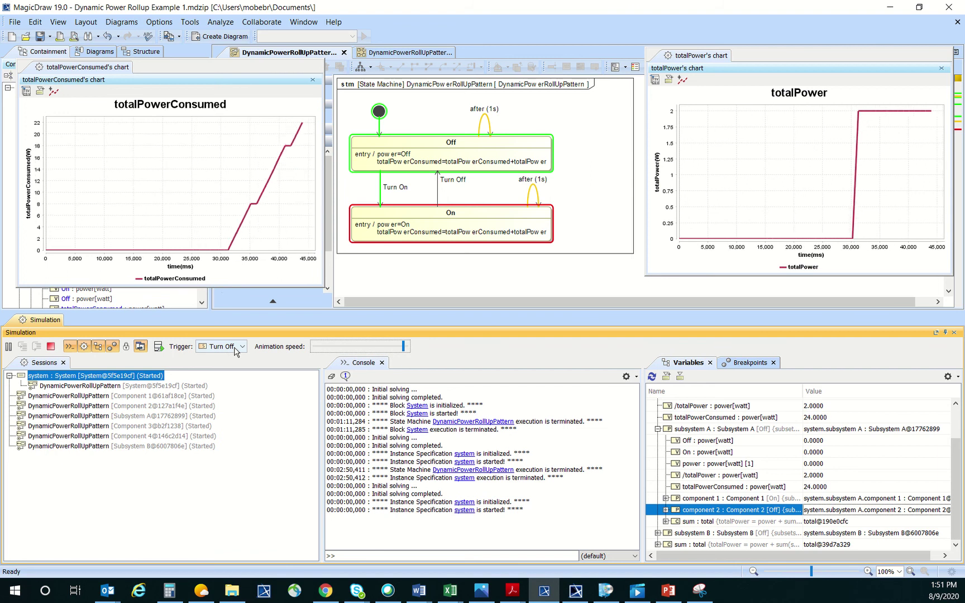
left_click(234, 350)
left_click(242, 360)
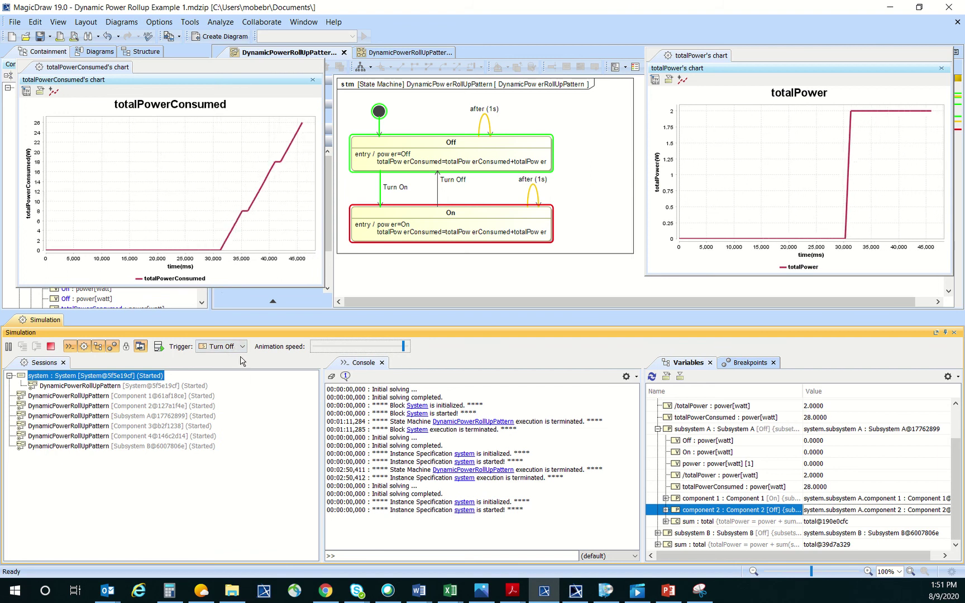
left_click(234, 351)
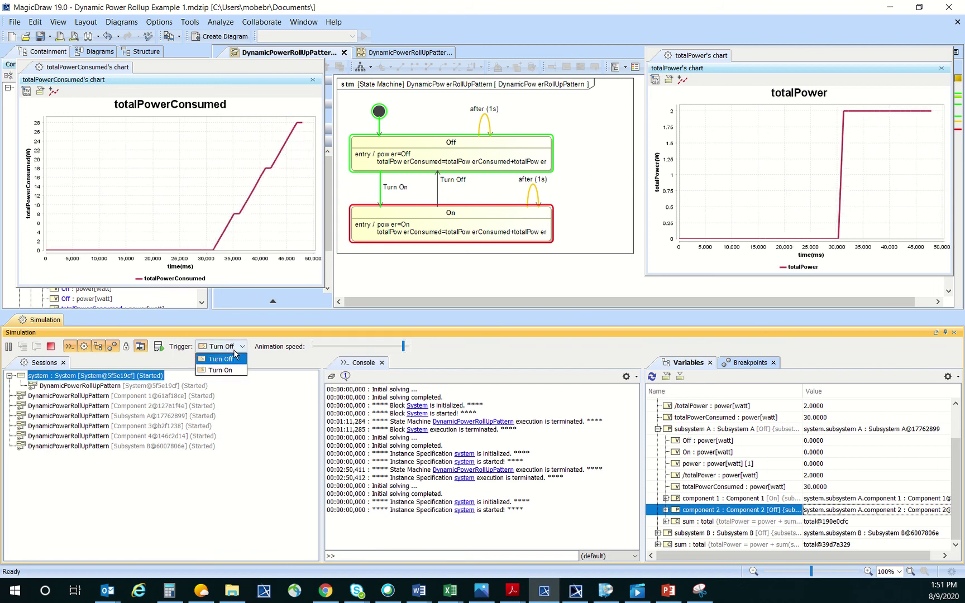
left_click(235, 356)
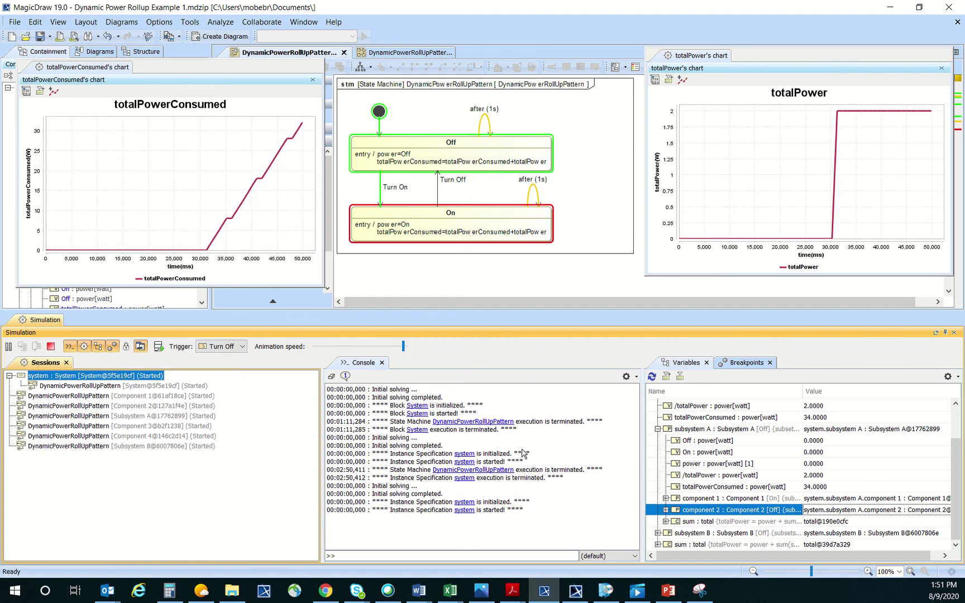
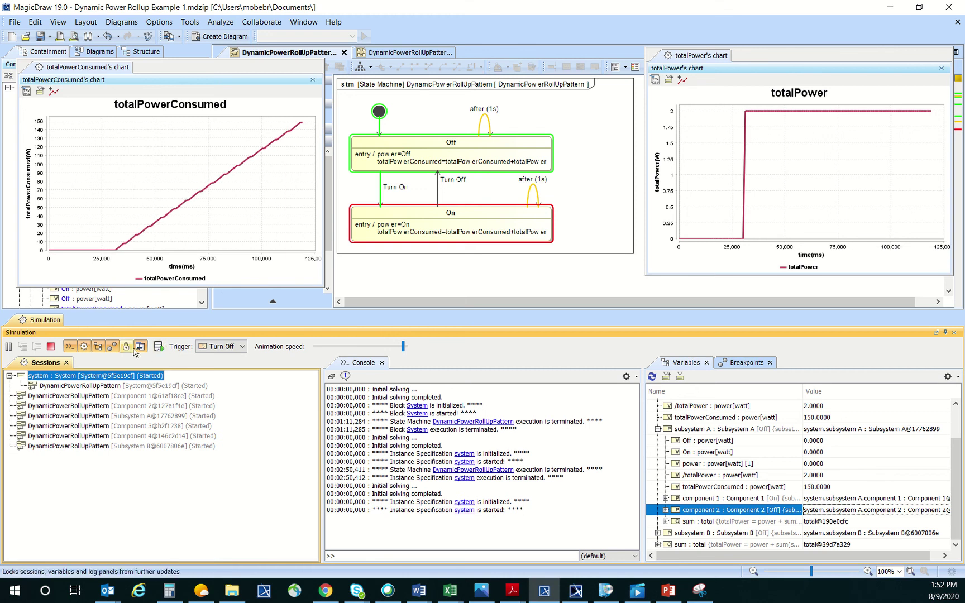
Terminate the running simulation and shrink the simulation area to give the diagram more room
left_click(51, 347)
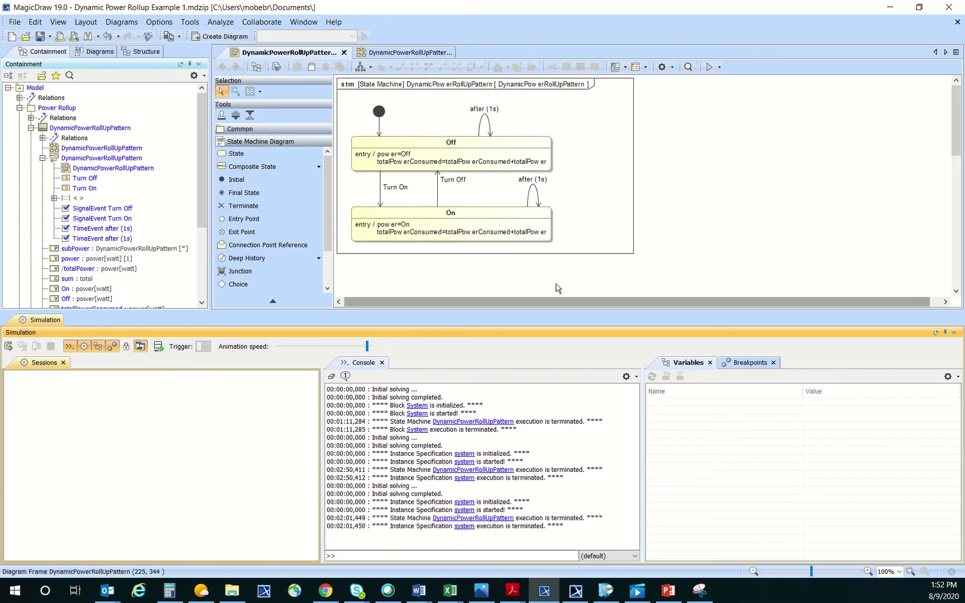
left_click_drag(552, 313, 553, 377)
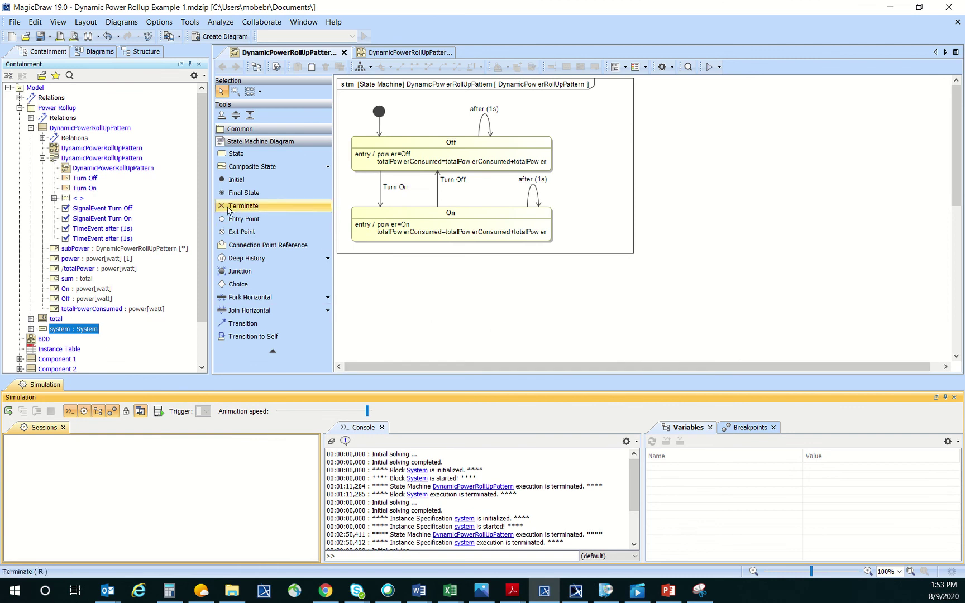
left_click(204, 155)
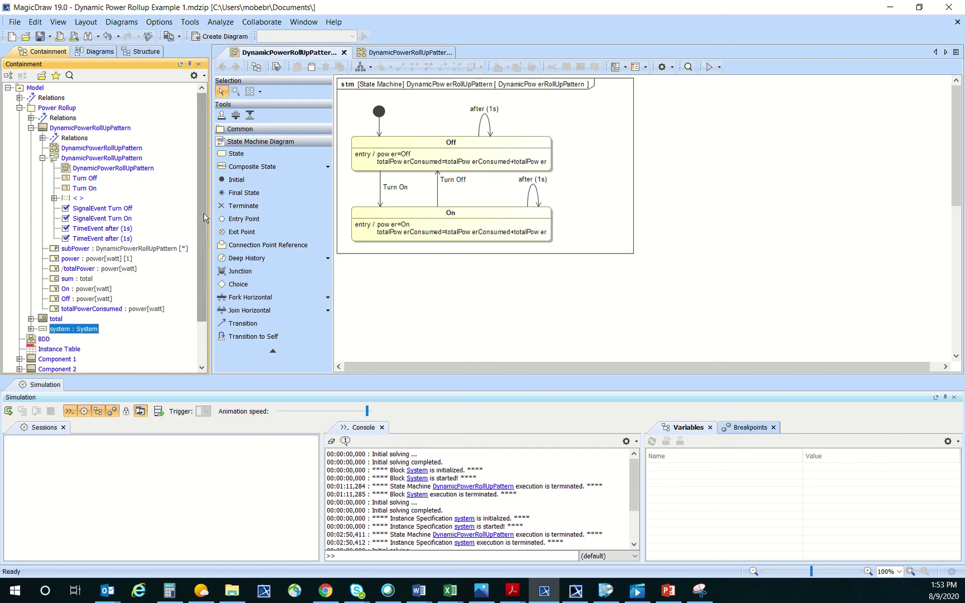
Create a User Interface Modeling Diagram under the Model package, keeping its default name
right_click(36, 88)
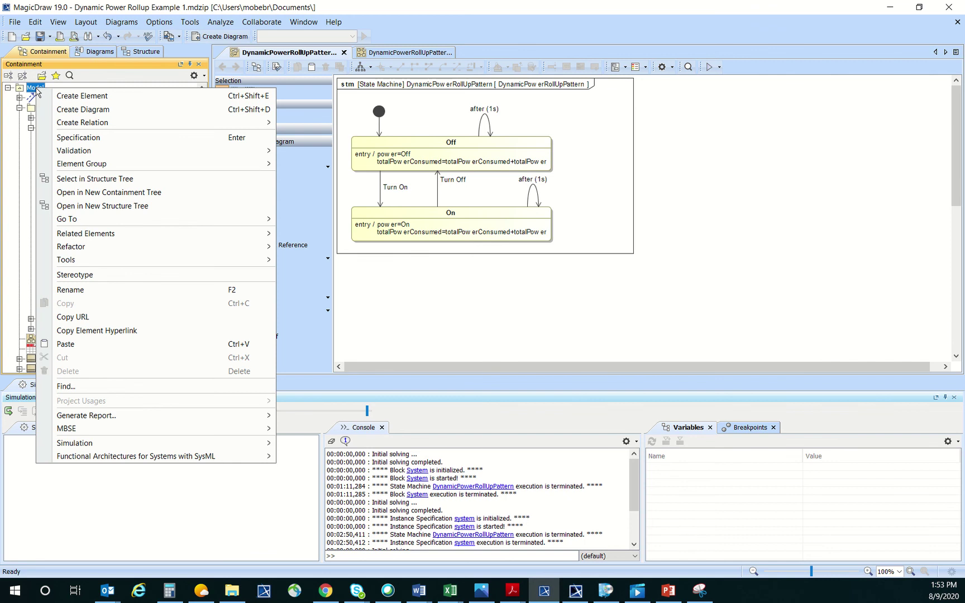
left_click(156, 114)
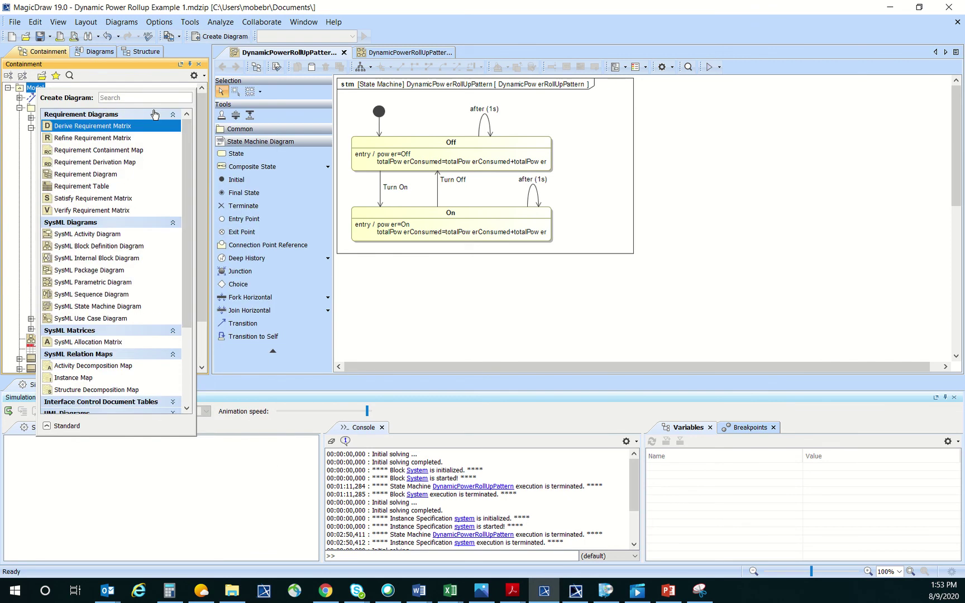
type("user")
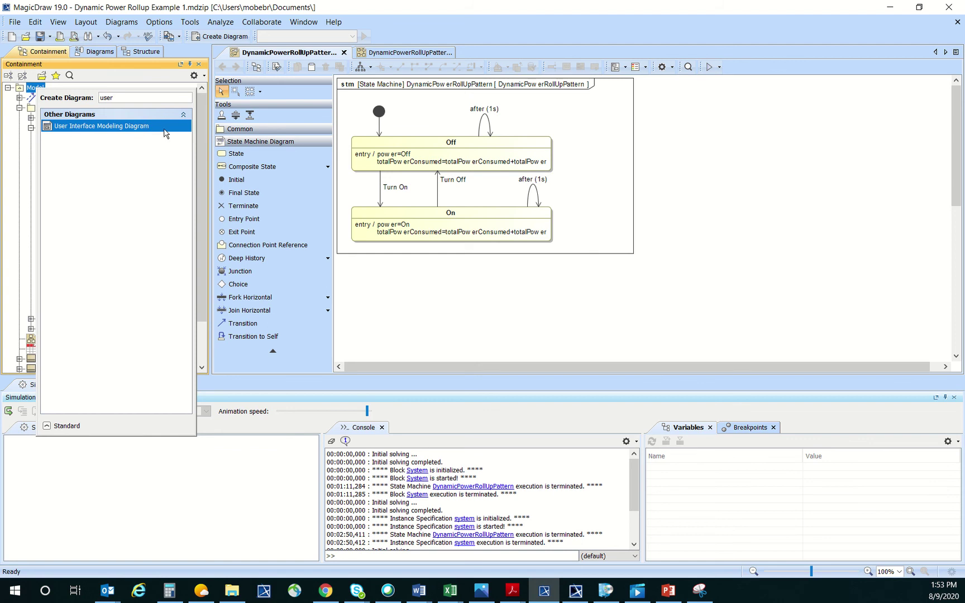
left_click(165, 127)
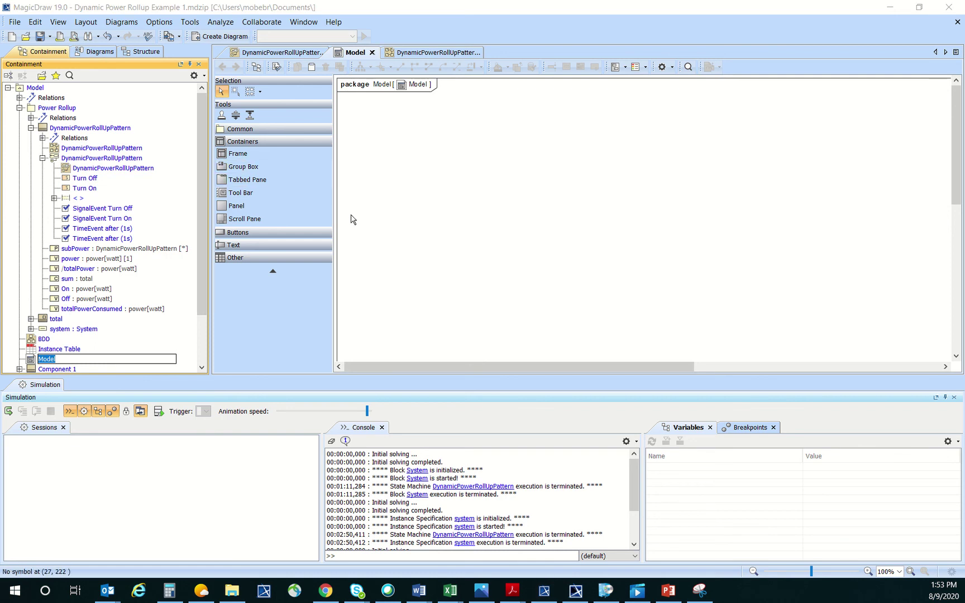
Add two frames side by side at the top of the user interface diagram and shrink each to a compact size
left_click(258, 158)
left_click(362, 116)
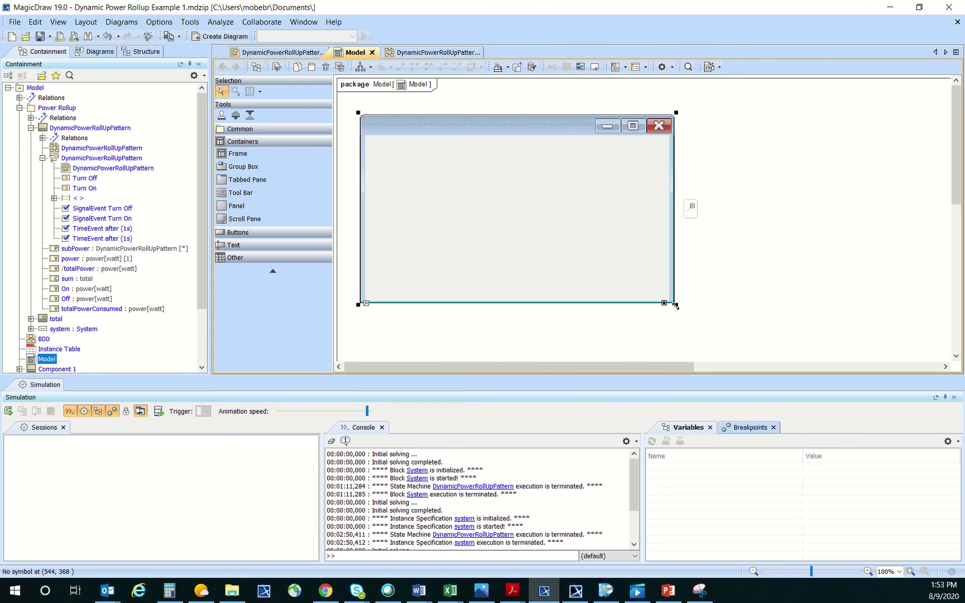
left_click_drag(675, 305, 515, 230)
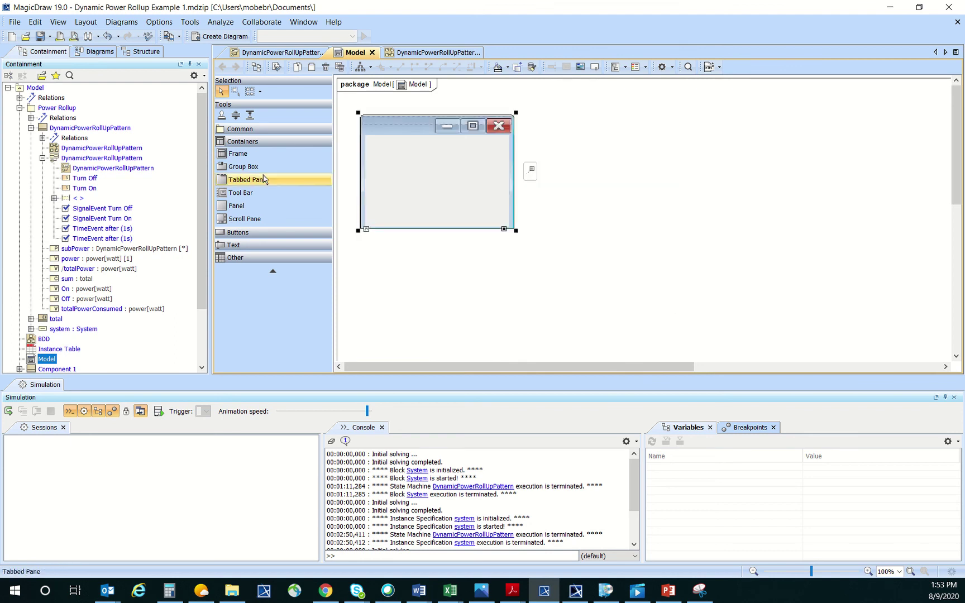
left_click(252, 154)
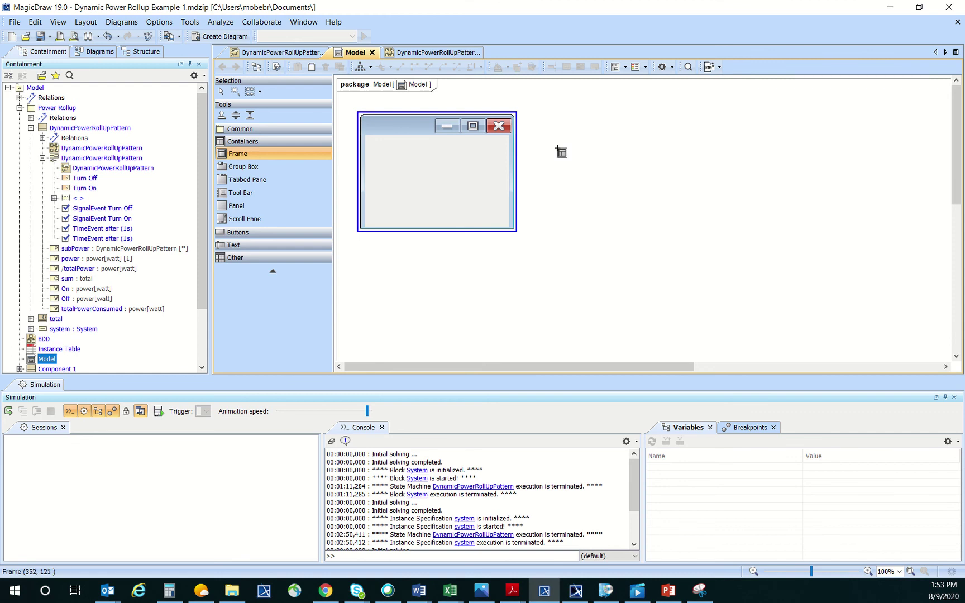
left_click(534, 113)
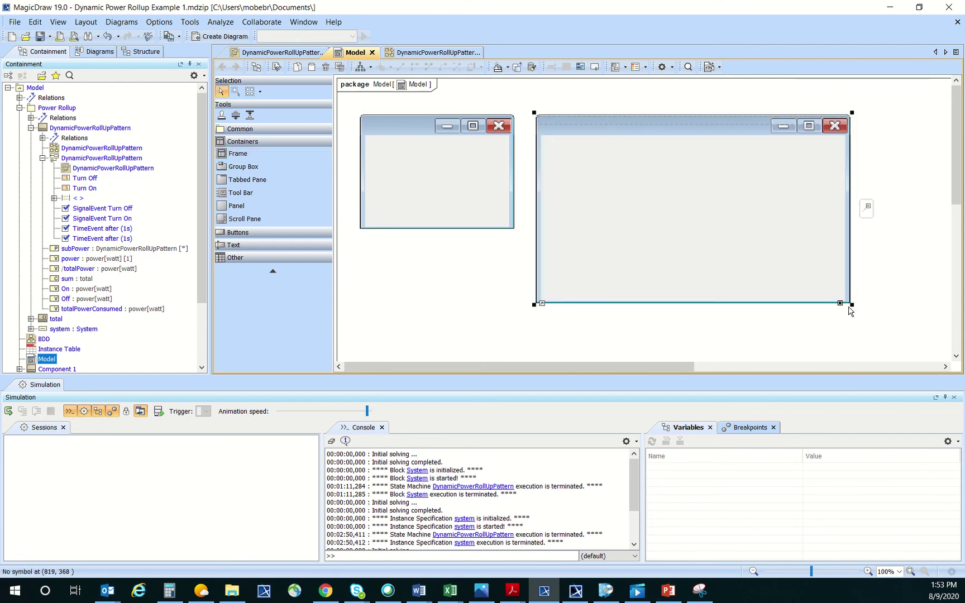
left_click_drag(852, 304, 683, 225)
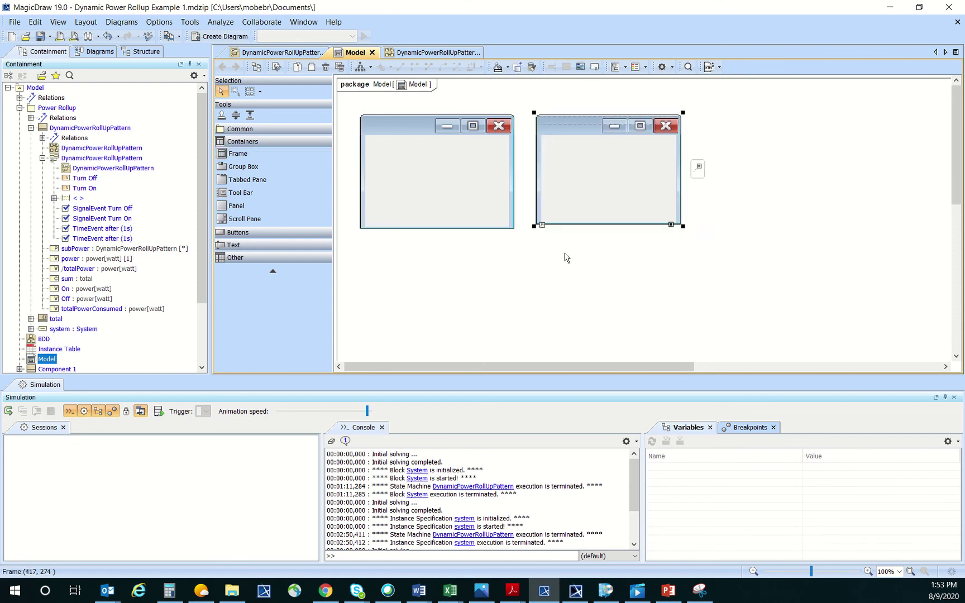
Add a third frame directly below the first one and resize it to match the first frame's width
left_click(245, 154)
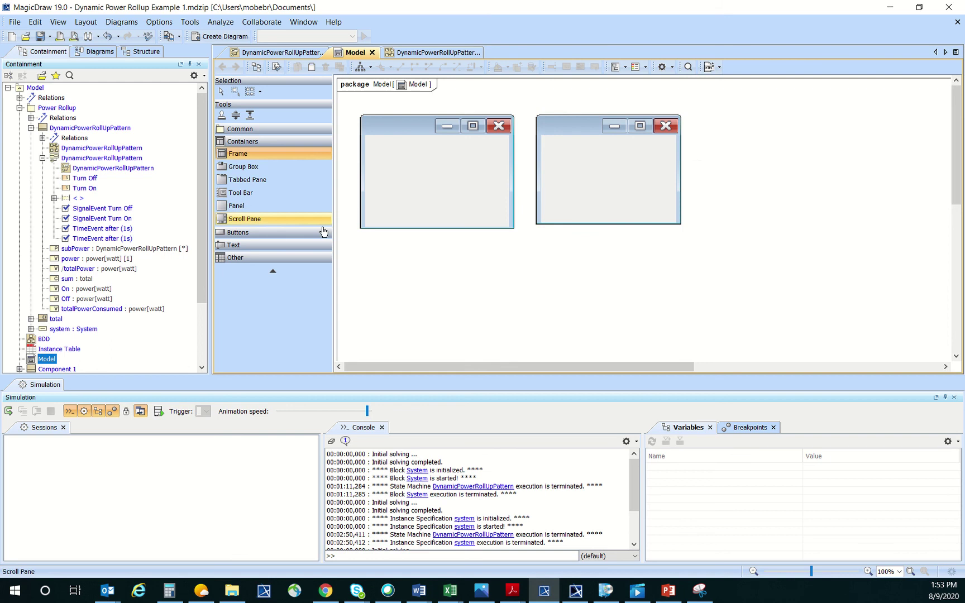
left_click(368, 243)
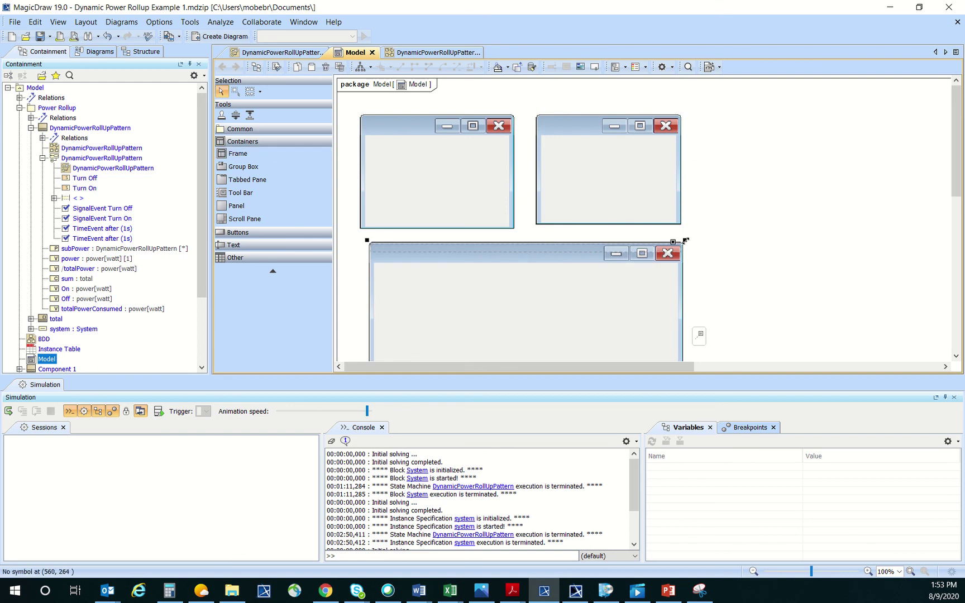
left_click_drag(686, 240, 497, 337)
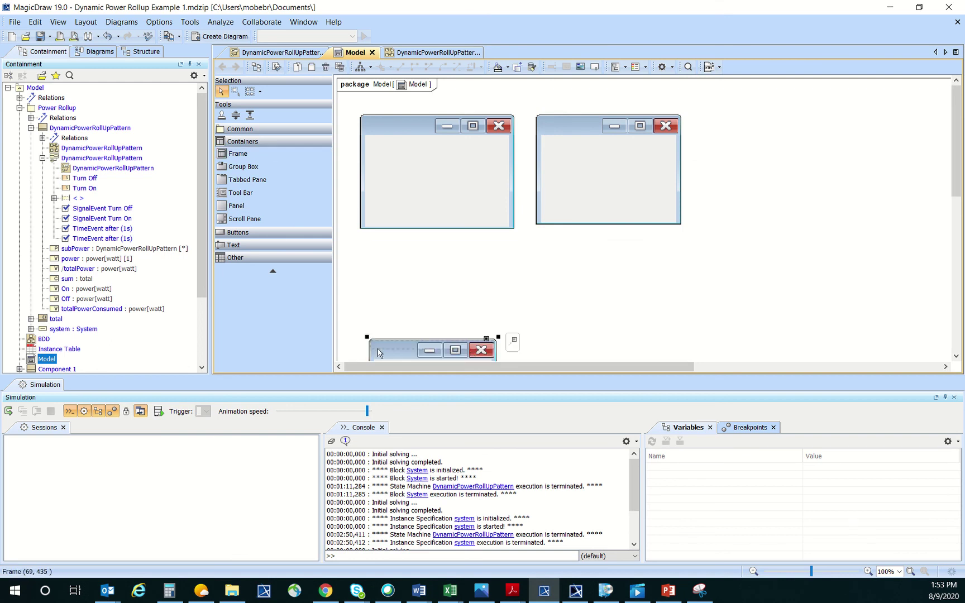
left_click_drag(378, 352, 375, 252)
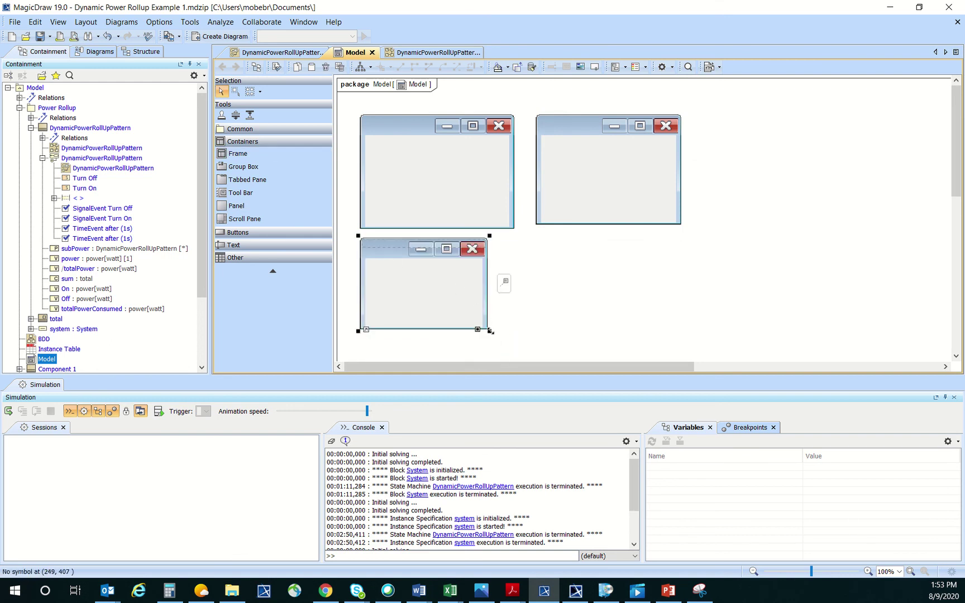
left_click_drag(490, 331, 514, 335)
Add a fourth frame below the second one and resize it to line up with the third frame
left_click(238, 153)
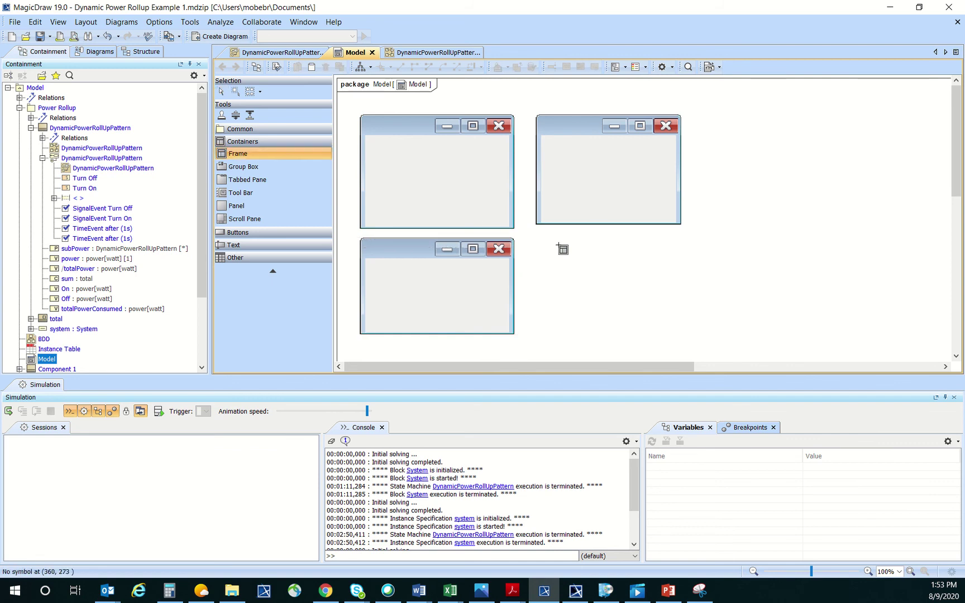
left_click(531, 236)
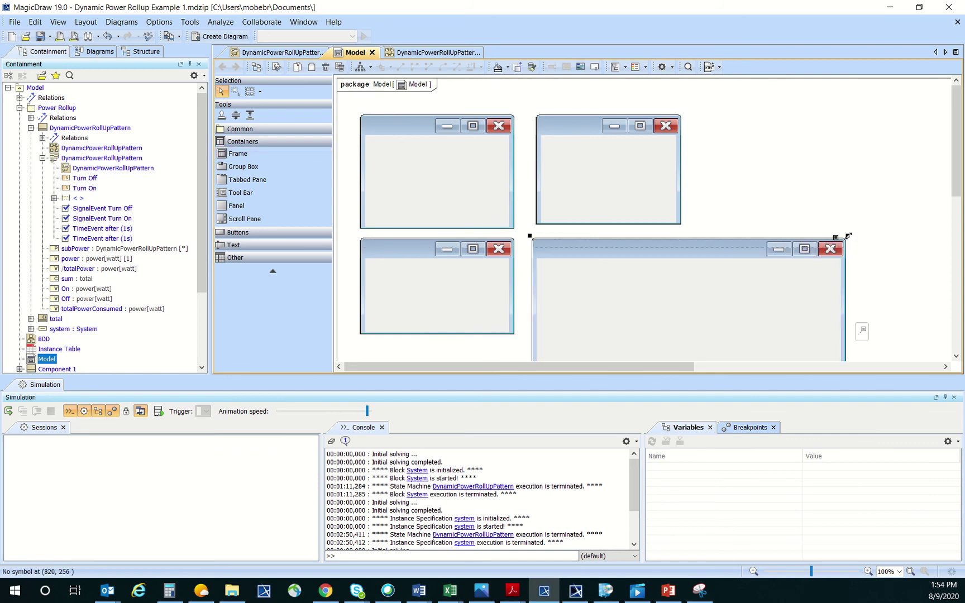
left_click_drag(847, 236, 667, 313)
left_click_drag(592, 341, 600, 268)
left_click_drag(674, 353, 673, 335)
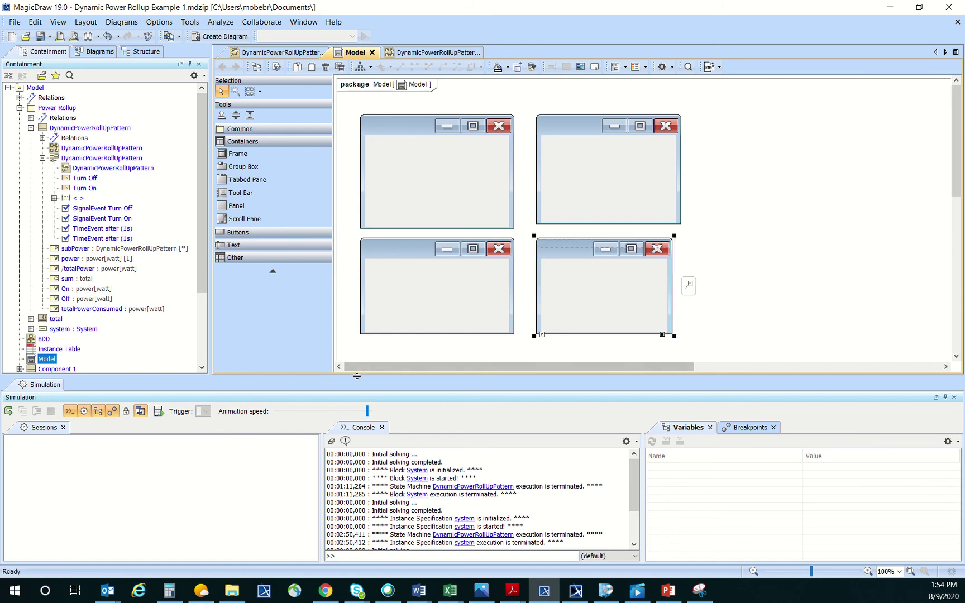
Enlarge the diagram area and assign the Component 1 block to the first frame of the user interface diagram
left_click_drag(367, 454, 367, 469)
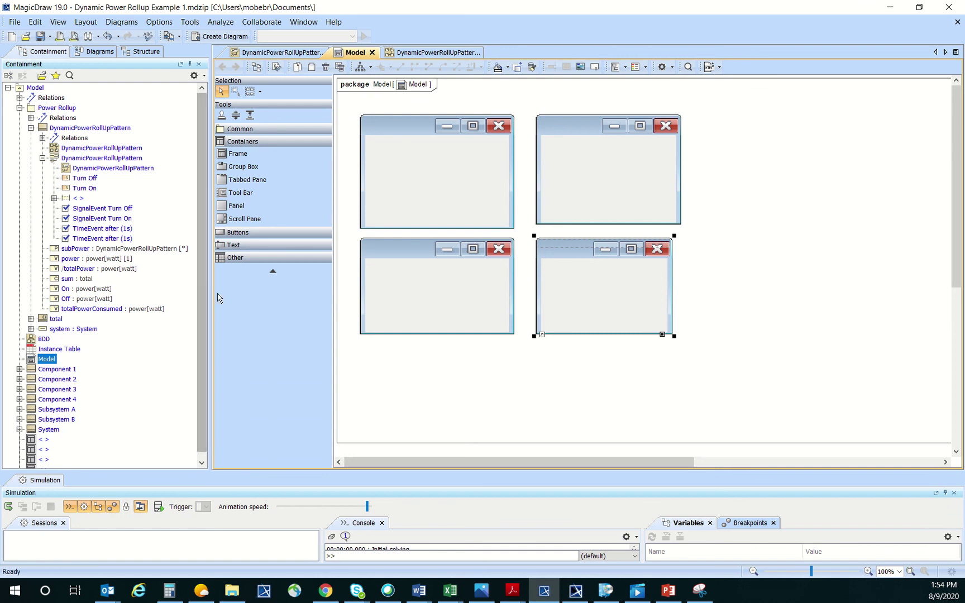
left_click(59, 370)
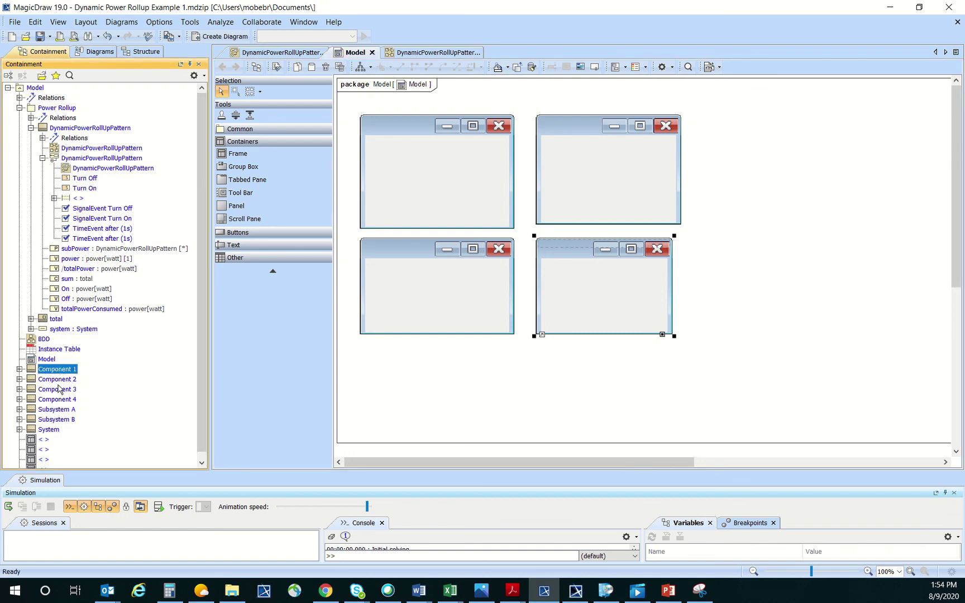
left_click_drag(37, 372, 491, 192)
left_click_drag(435, 173, 436, 173)
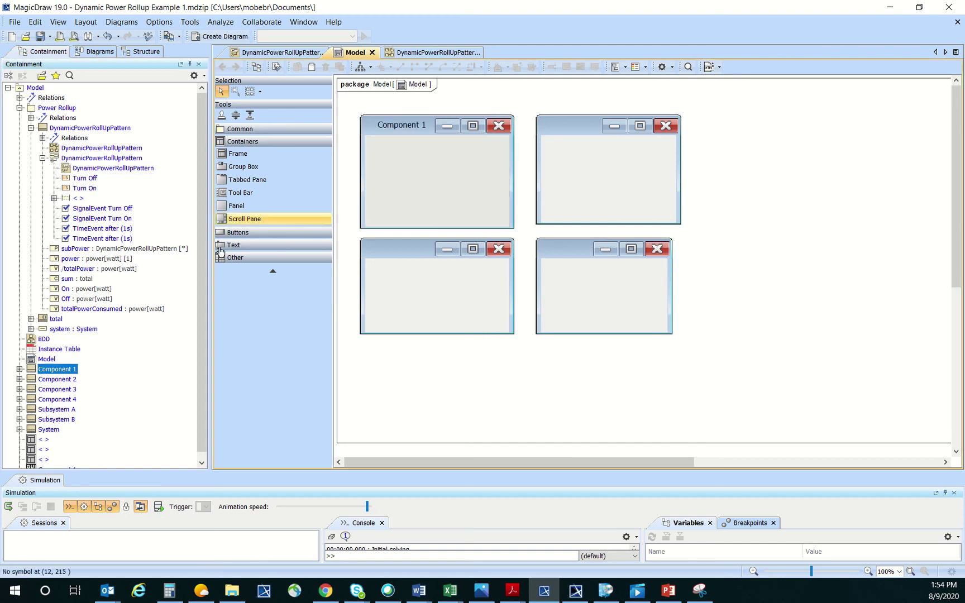
Assign the Component 2, Component 3 and Component 4 blocks to the three remaining frames of the user interface diagram
left_click_drag(56, 379, 595, 191)
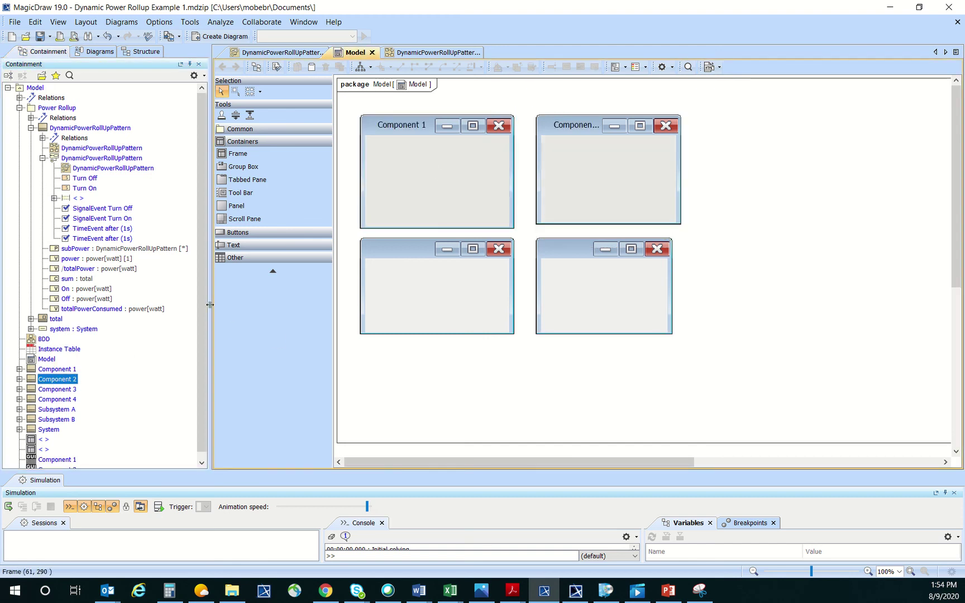
left_click_drag(51, 393, 420, 308)
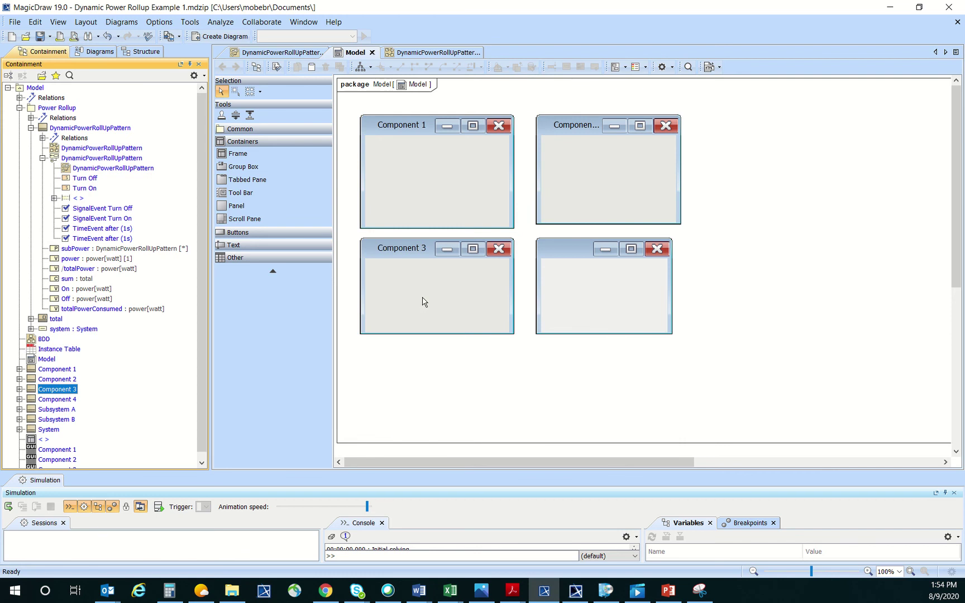
left_click_drag(47, 400, 615, 280)
Widen the Component 2 and Component 4 frames to matching widths so their full titles fit
left_click(663, 223)
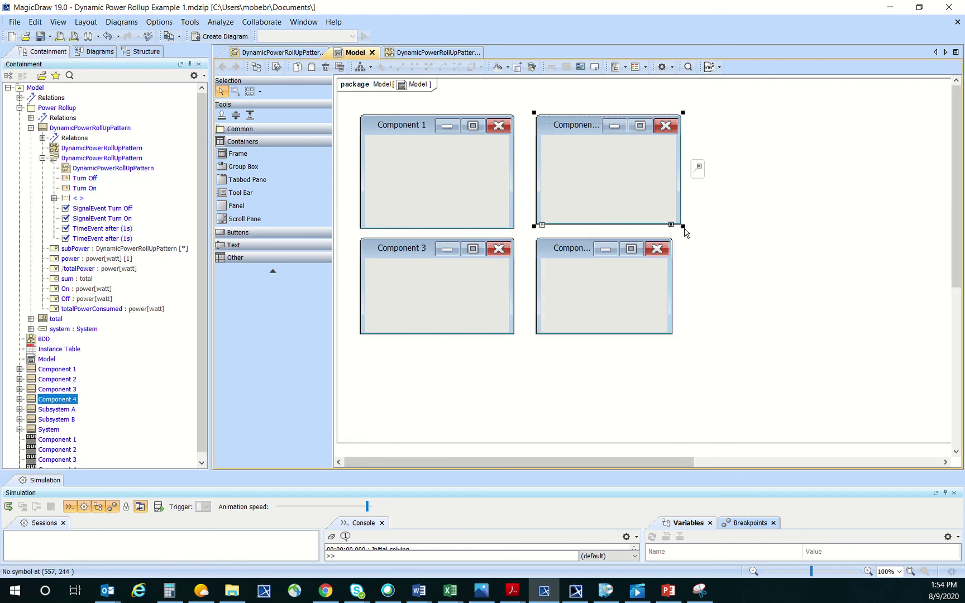
left_click_drag(684, 228, 707, 225)
left_click(644, 328)
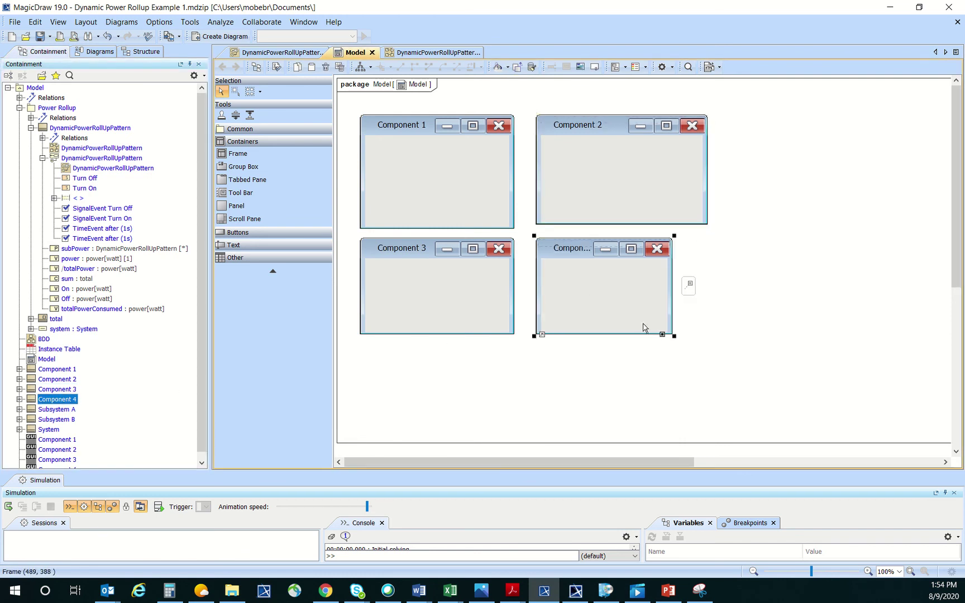
left_click_drag(672, 337, 707, 336)
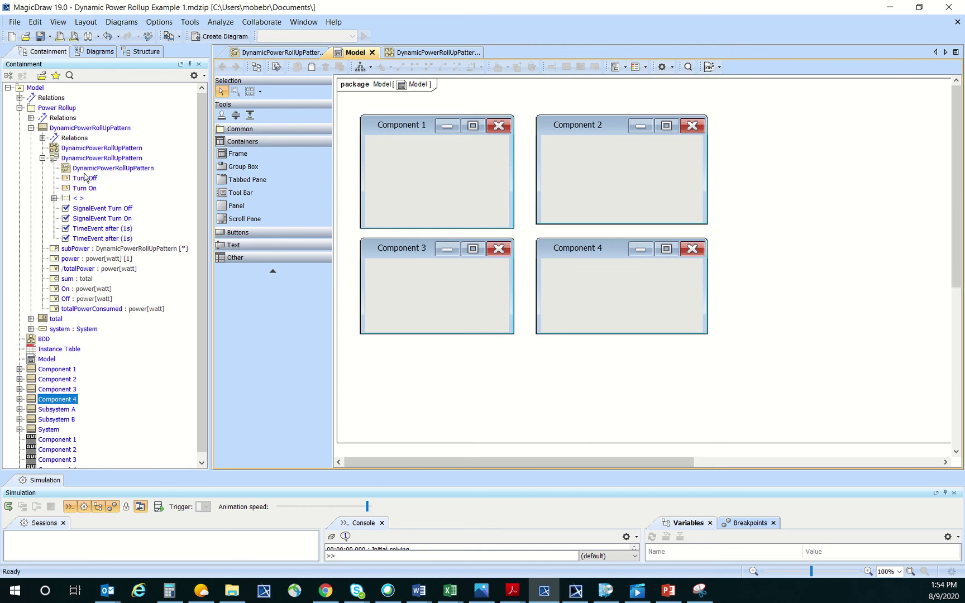
Add Turn Off and Turn On signal buttons, one above the other, to both the Component 1 and Component 2 frames
left_click_drag(84, 181, 407, 152)
left_click_drag(82, 187, 393, 184)
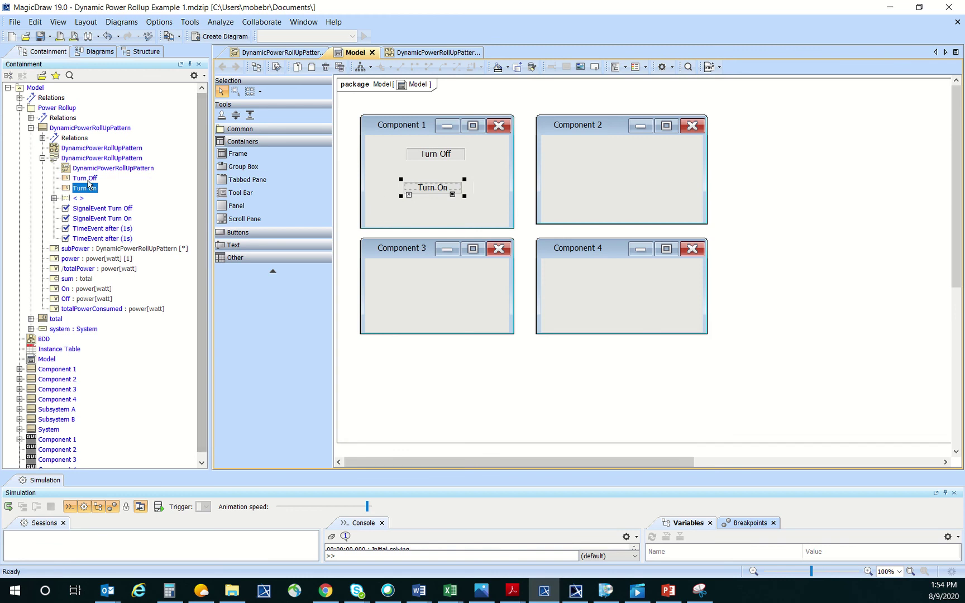
left_click_drag(83, 178, 591, 166)
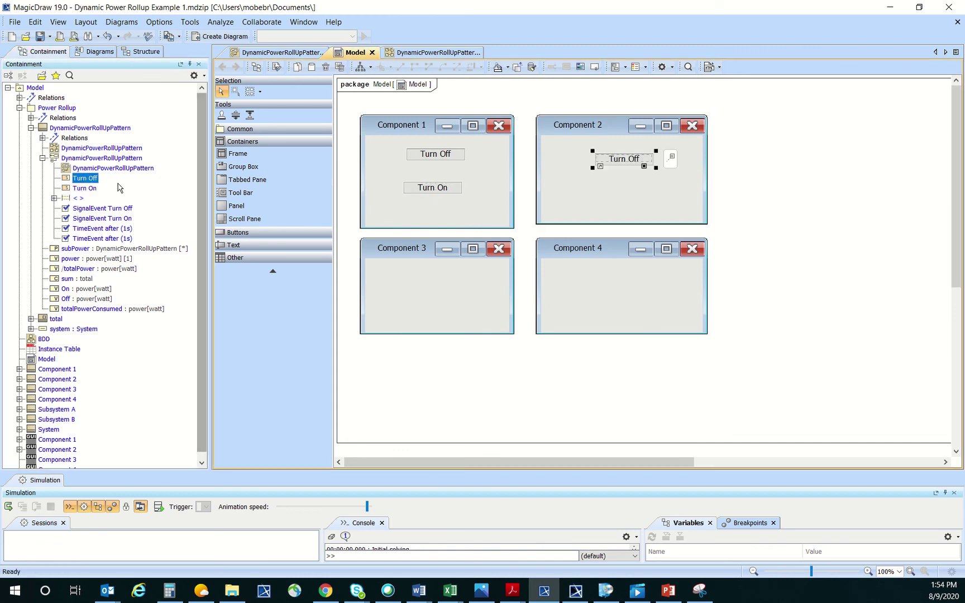
left_click_drag(85, 188, 604, 187)
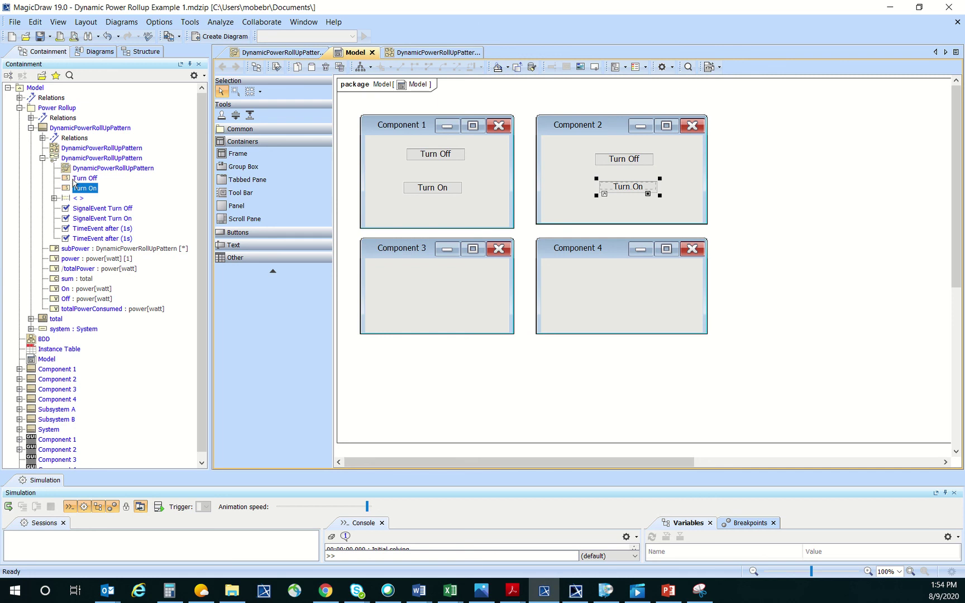
Place the Turn Off and Turn On signals as buttons in the Component 3 and Component 4 frames
left_click_drag(75, 180, 416, 278)
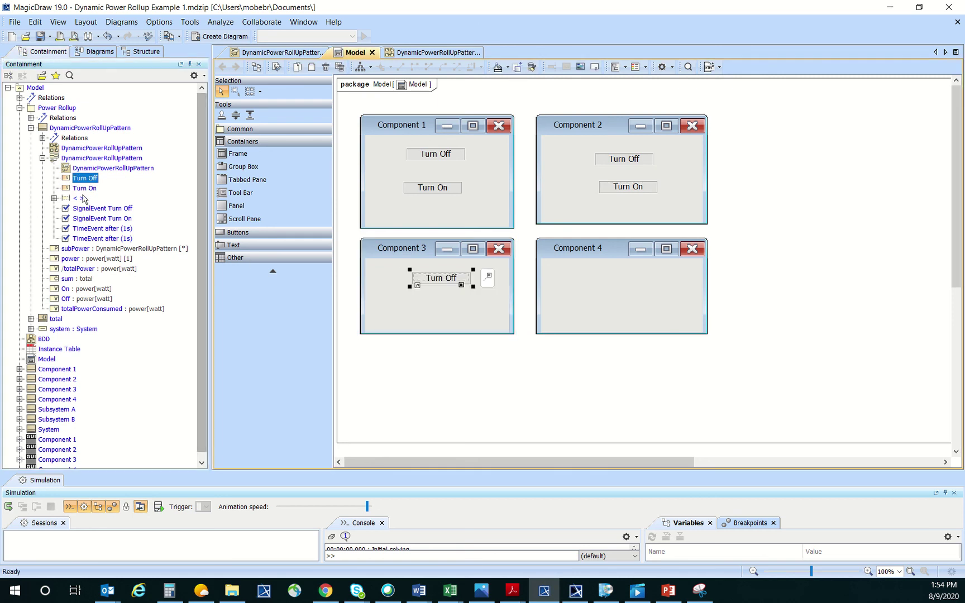
left_click_drag(84, 188, 419, 303)
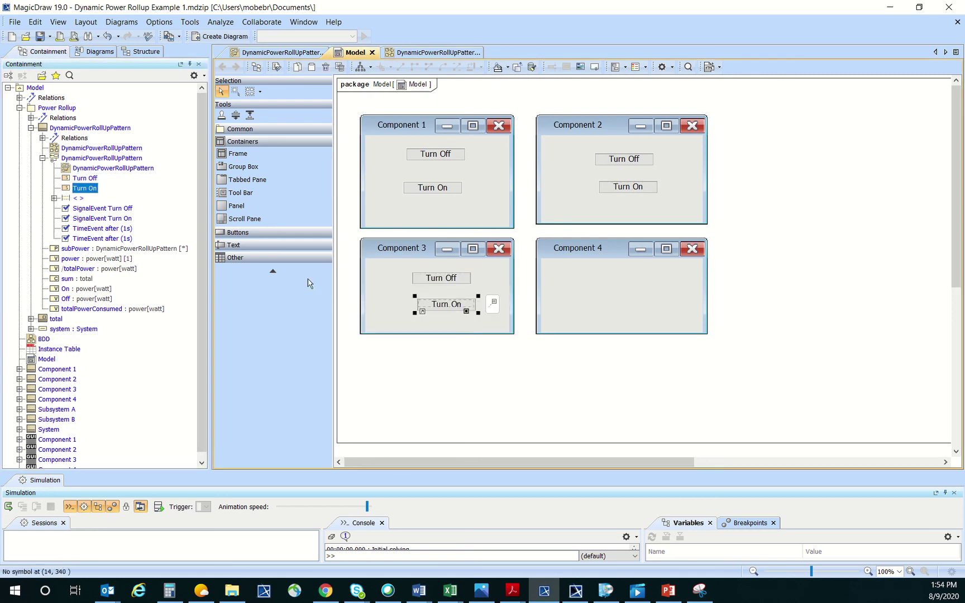
left_click_drag(84, 178, 597, 278)
left_click_drag(84, 190, 623, 286)
left_click(581, 366)
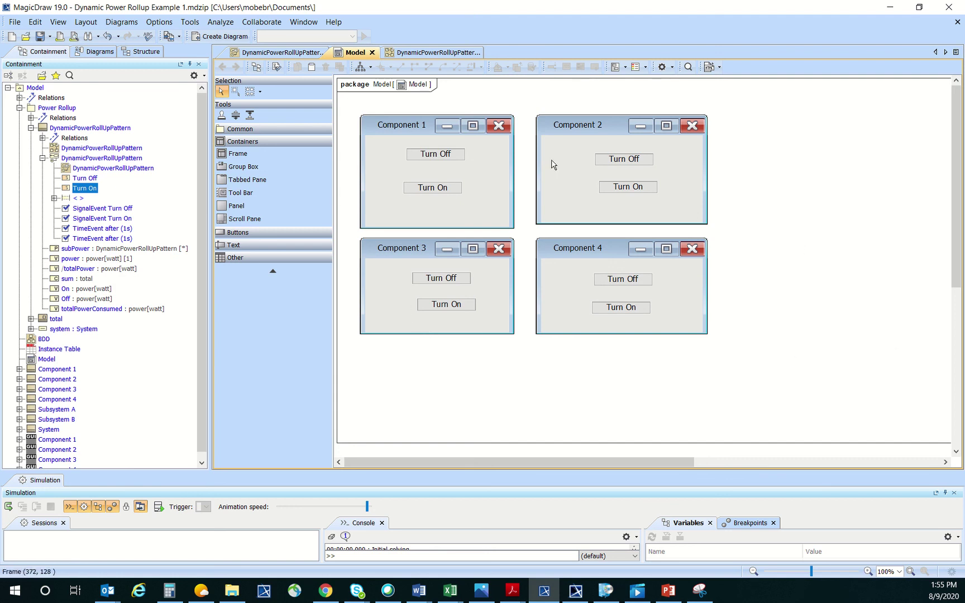
Create a Simulation Configuration Diagram directly under the root Model package
left_click_drag(205, 271, 205, 275)
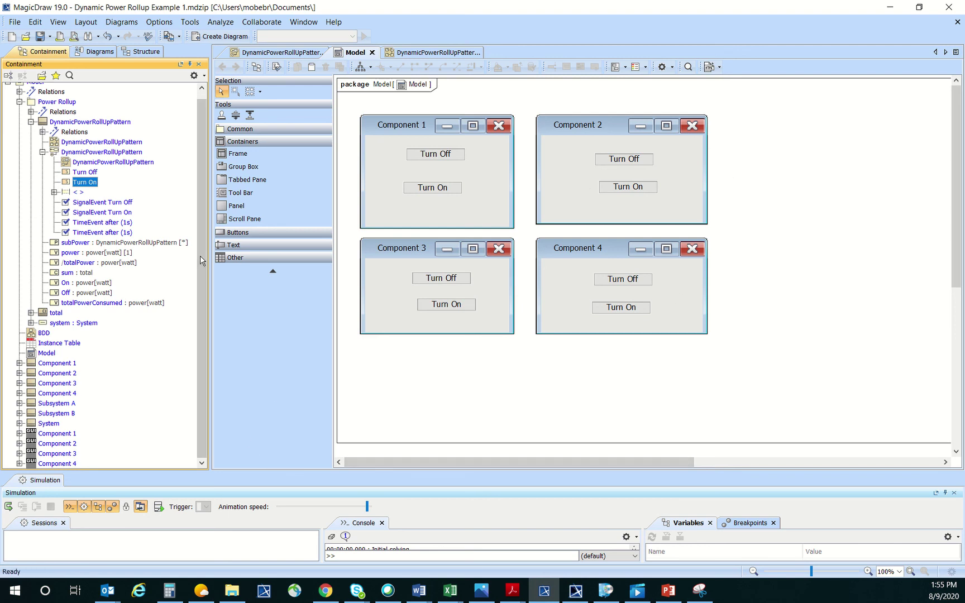
scroll(170, 215, "up", 1)
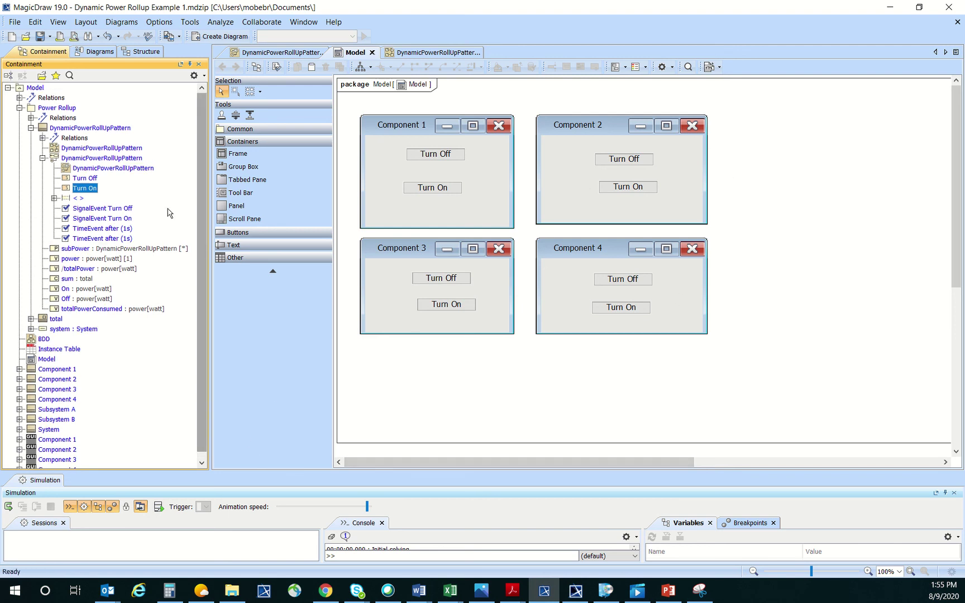
right_click(33, 88)
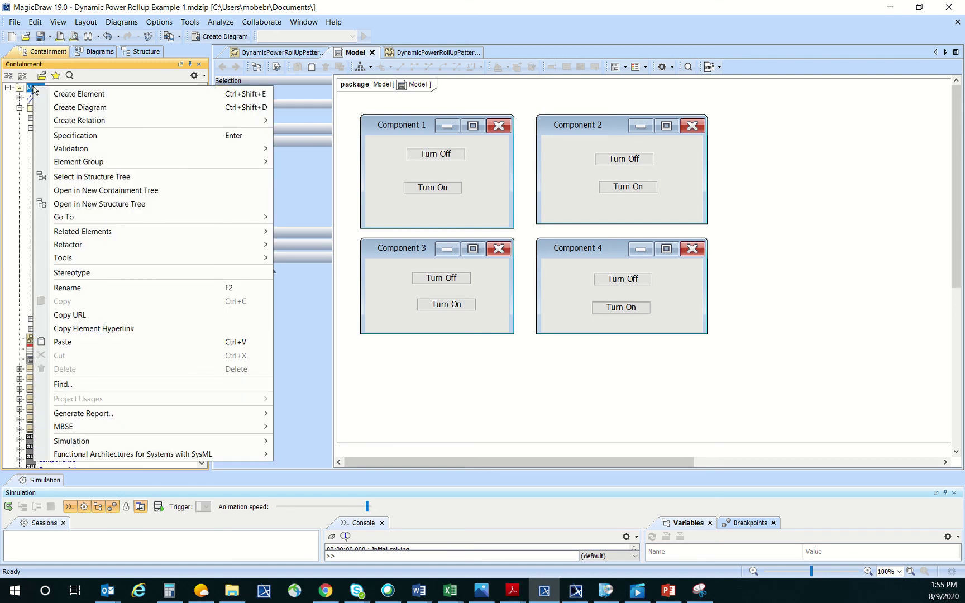
left_click(175, 107)
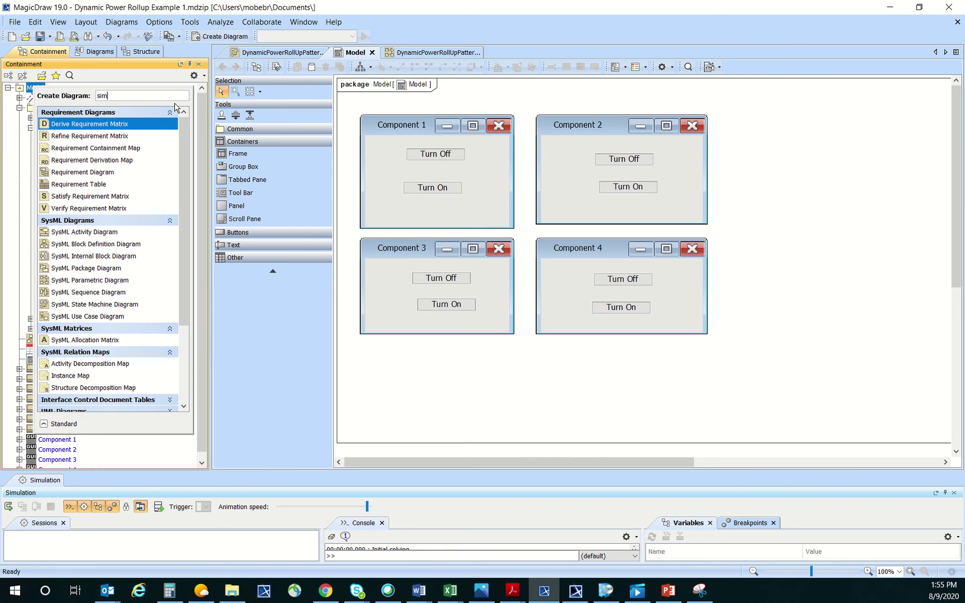
type("u")
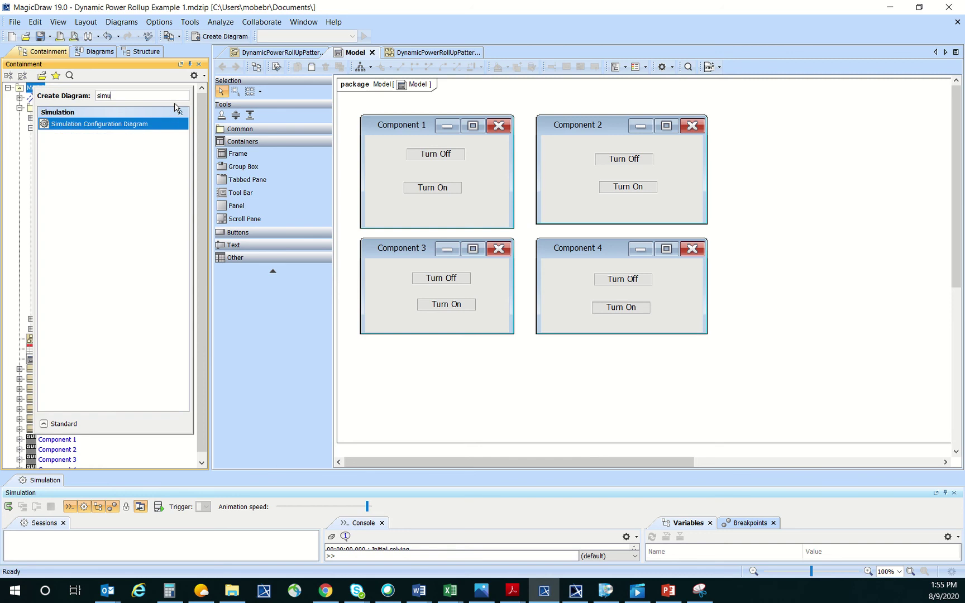
left_click(106, 126)
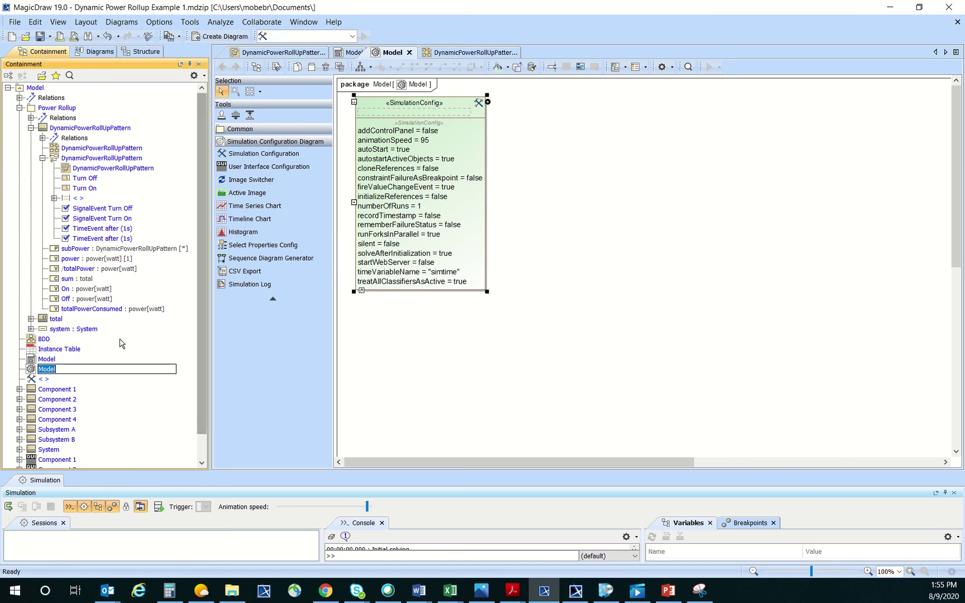
Set the system instance as the simulation configuration's execution target and name the configuration Power Rollup
left_click(62, 329)
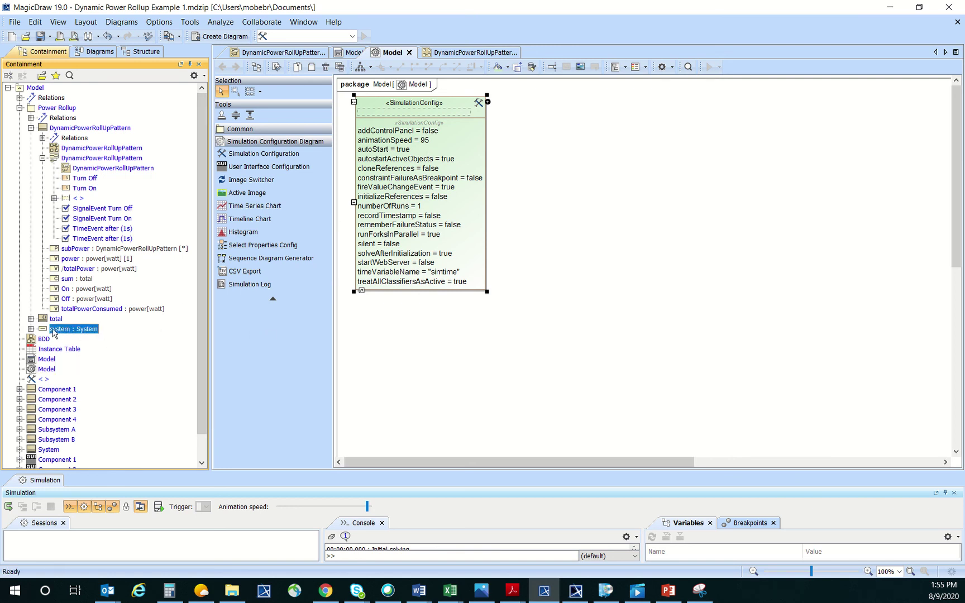
left_click_drag(227, 277, 399, 102)
left_click(442, 111)
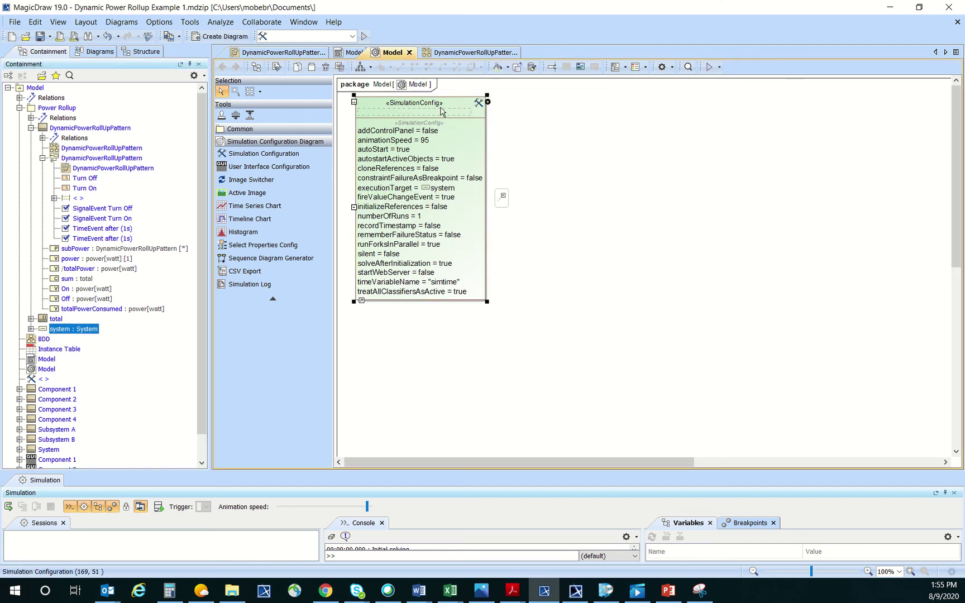
type("Powe")
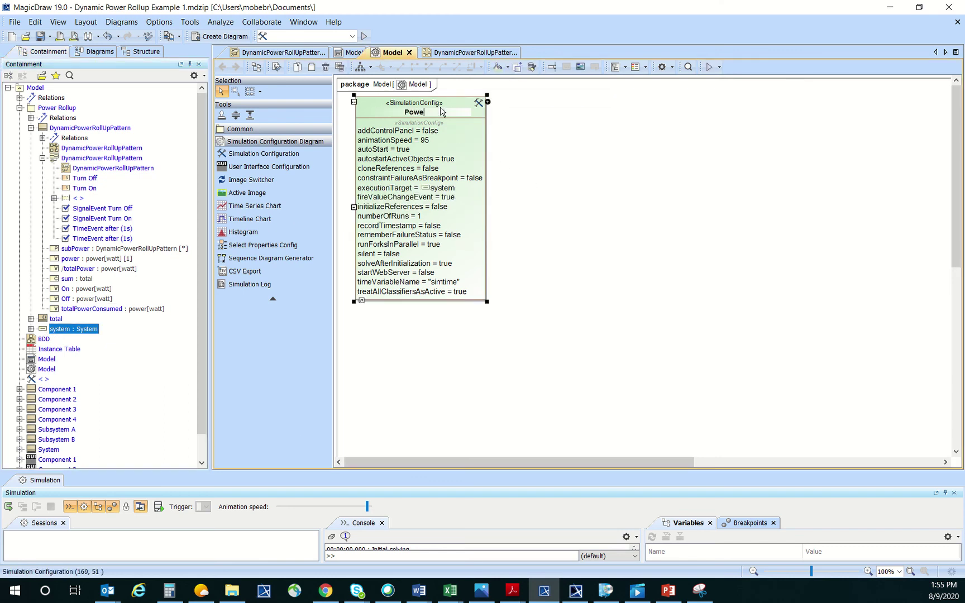
type("r Rollup")
key("Return")
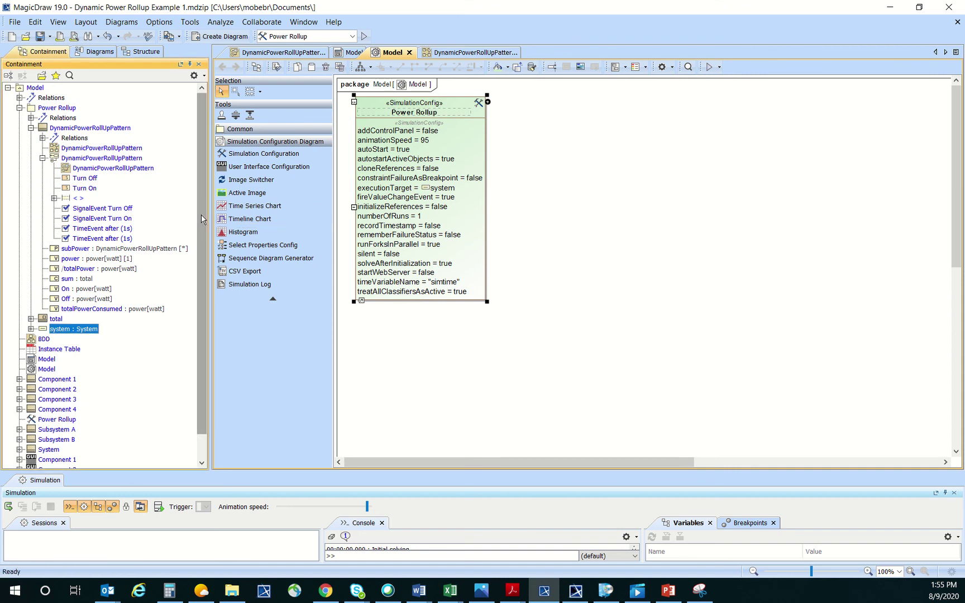
Assign the Component 1, 2, 3 and 4 user interface frames to the Power Rollup configuration as its UI
scroll(202, 252, "down", 1)
left_click(56, 434)
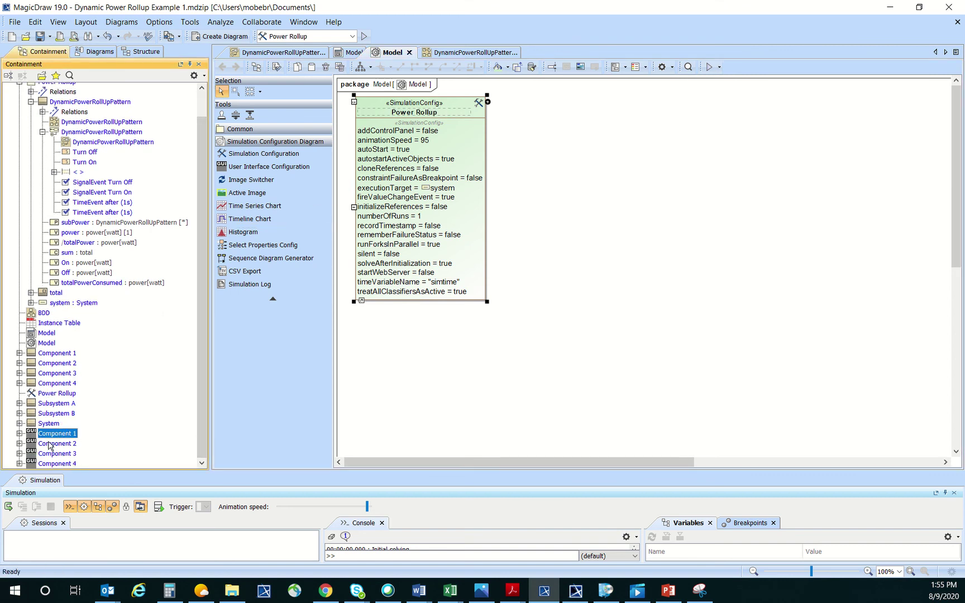
left_click(50, 445)
left_click(51, 454)
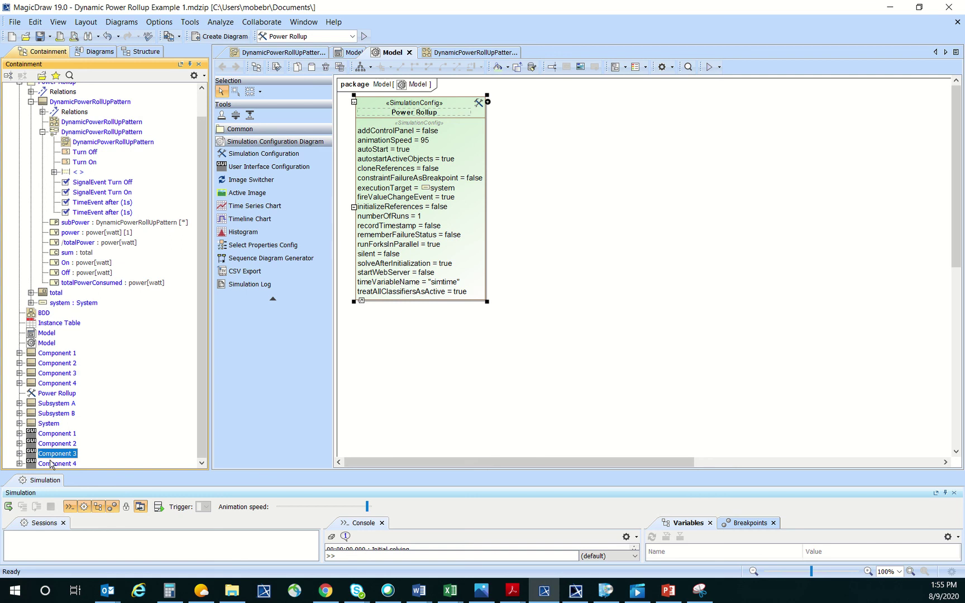
left_click(52, 463)
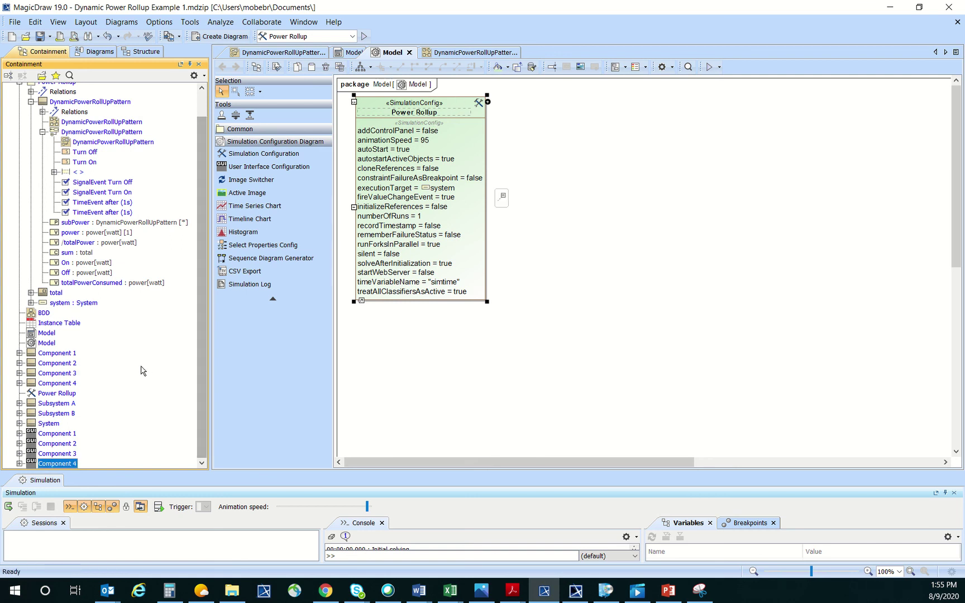
left_click_drag(49, 437, 402, 128)
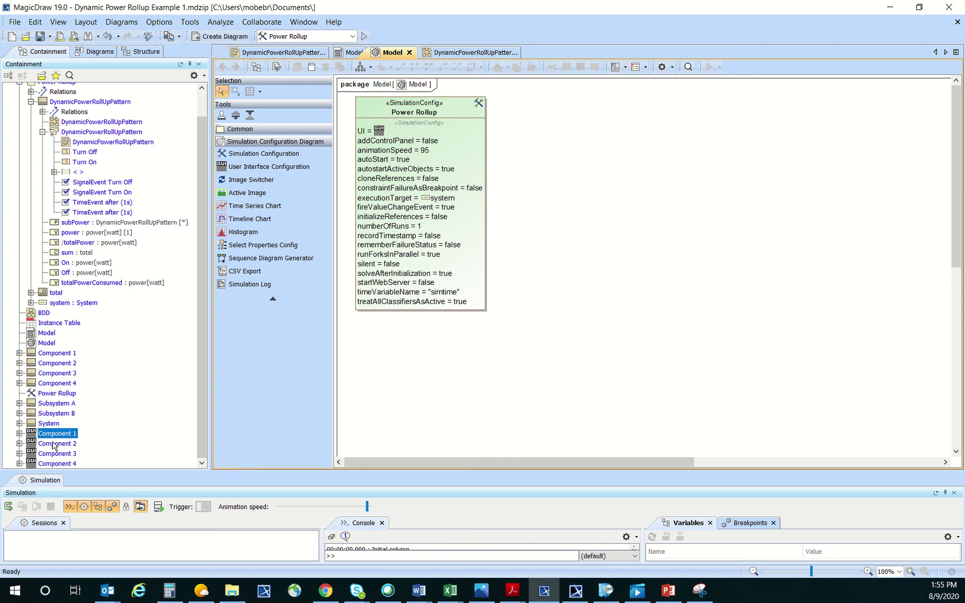
left_click_drag(56, 449, 378, 212)
left_click_drag(425, 128, 424, 130)
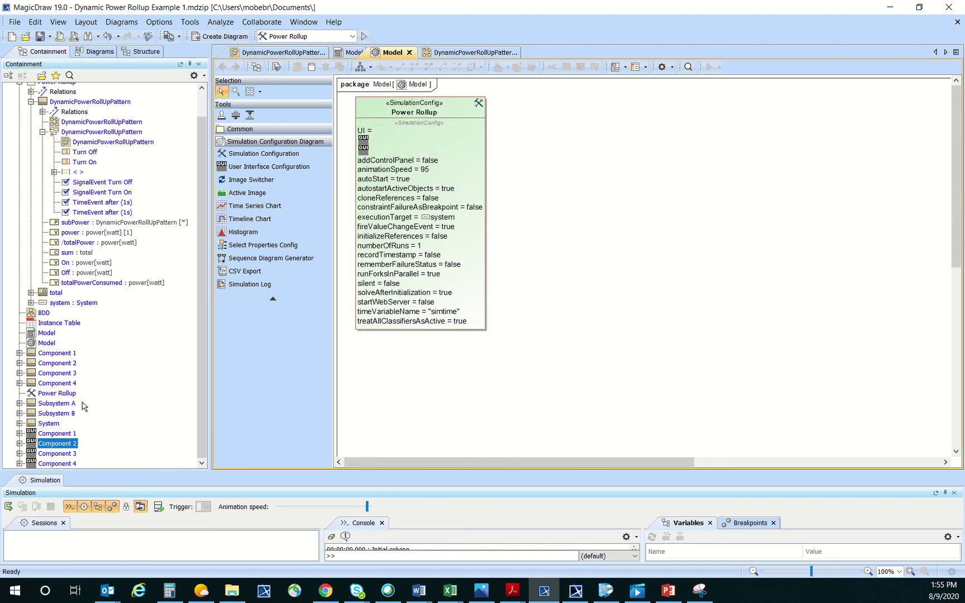
left_click_drag(53, 456, 60, 455)
left_click_drag(461, 130, 454, 126)
left_click_drag(59, 464, 190, 382)
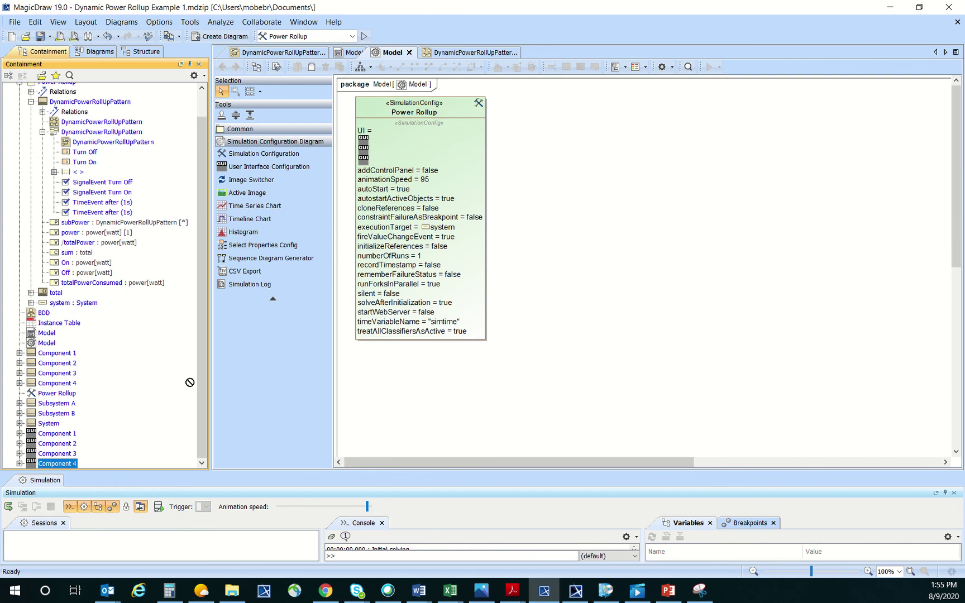
left_click_drag(409, 127, 406, 116)
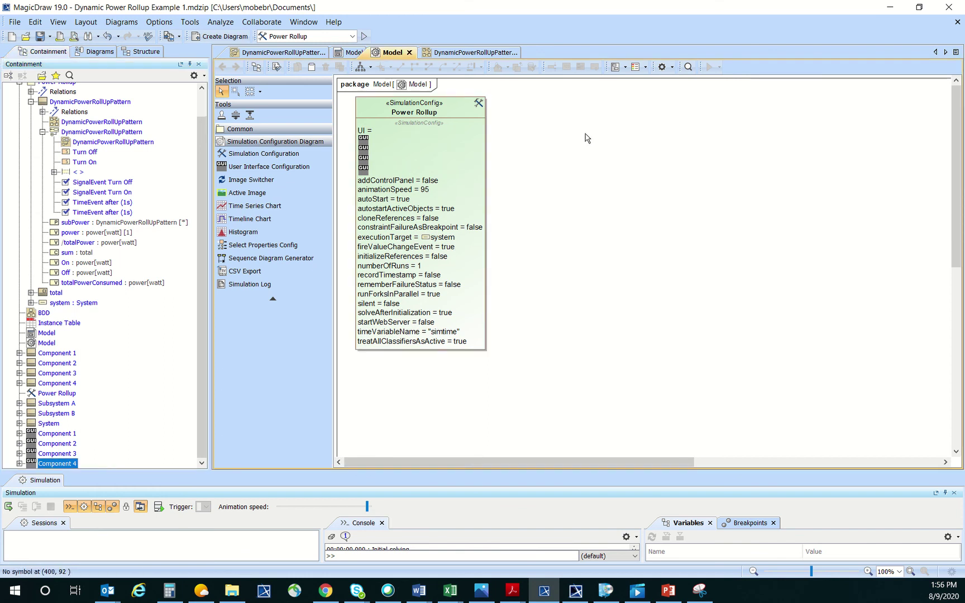
right_click(408, 111)
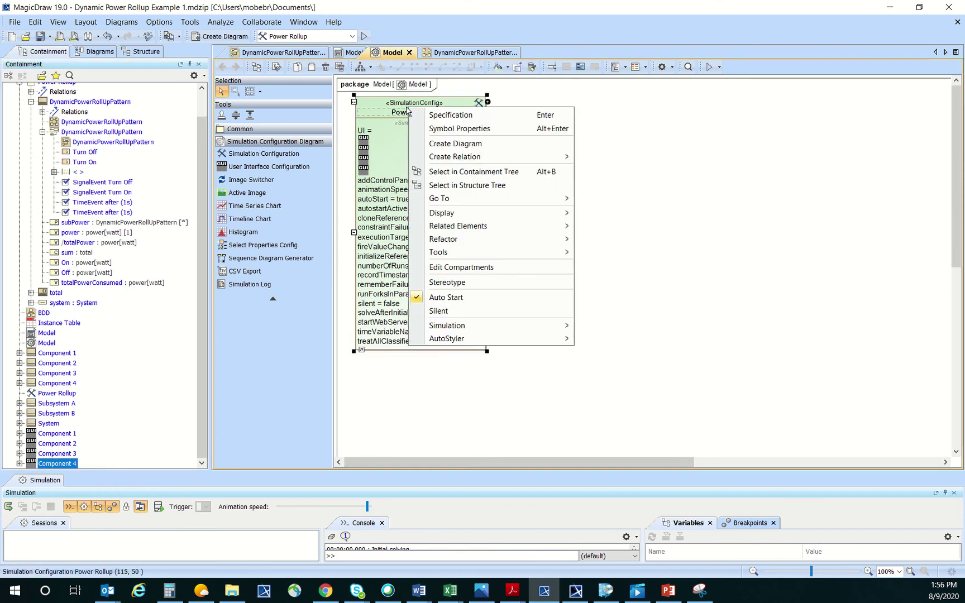
key("Escape")
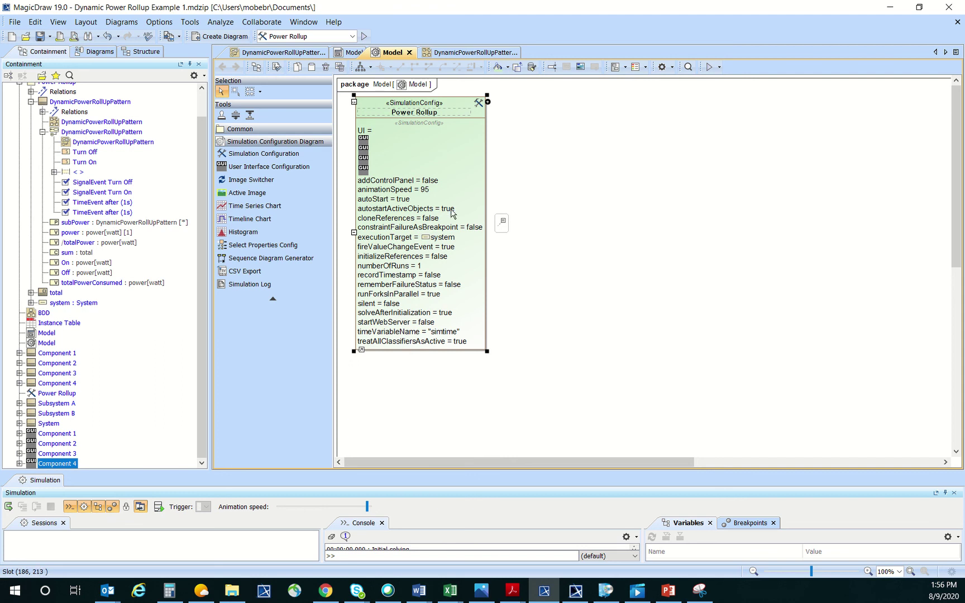
left_click(578, 173)
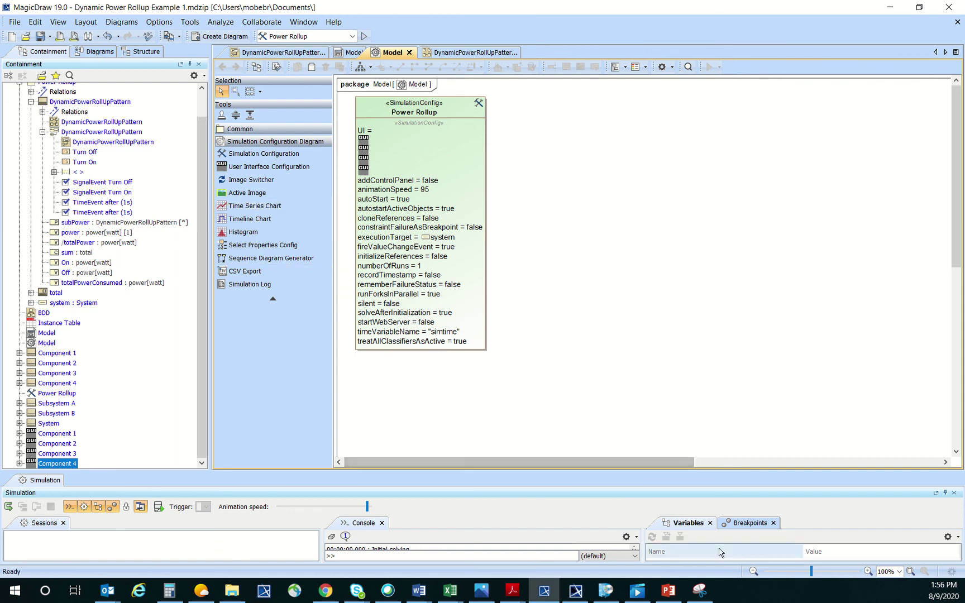
Add a time series chart beside the Power Rollup configuration and set totalPowerConsumed as its plotted value
left_click(270, 206)
left_click(552, 120)
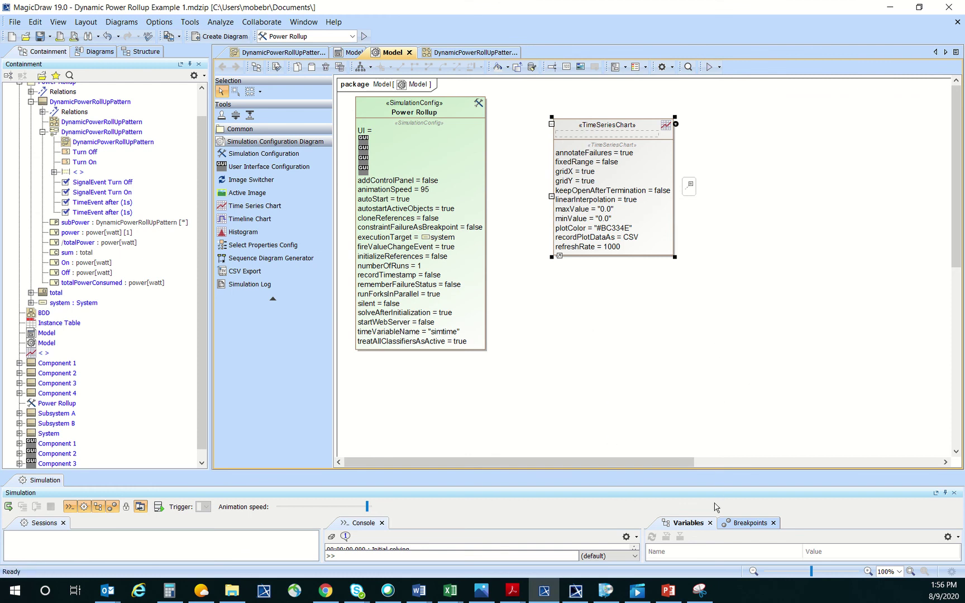
left_click(597, 129)
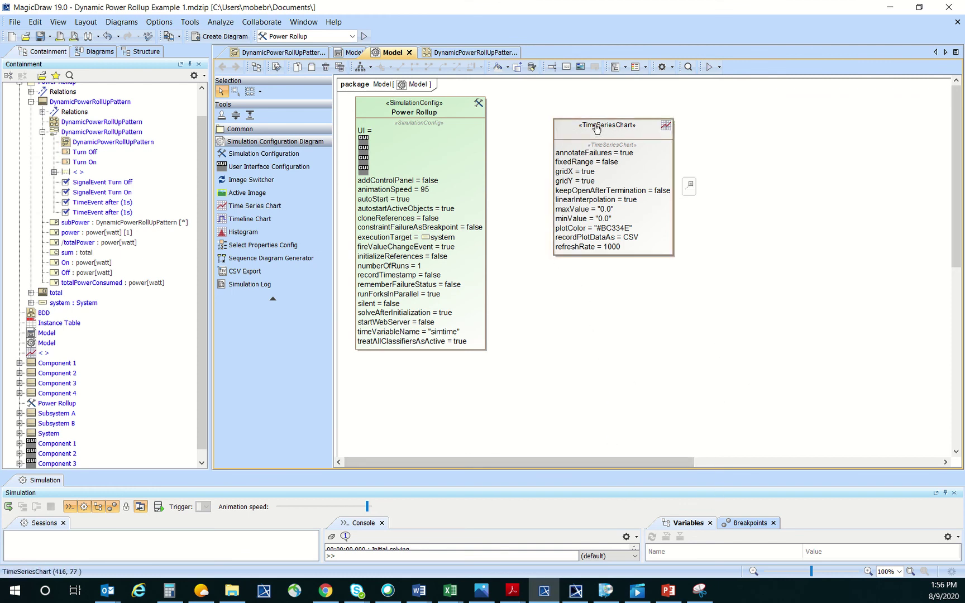
left_click_drag(596, 129, 552, 112)
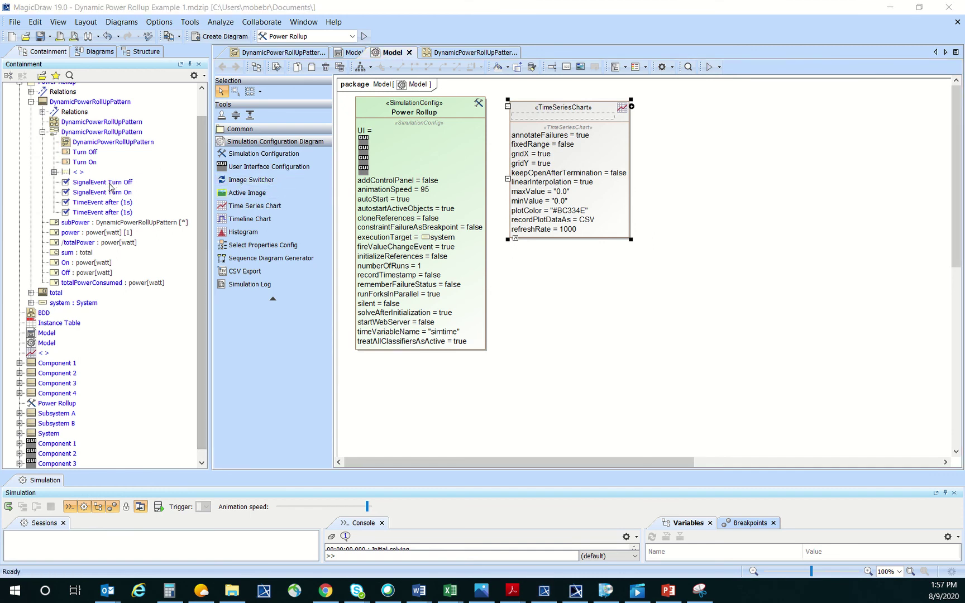
left_click(86, 283)
left_click_drag(280, 270, 569, 118)
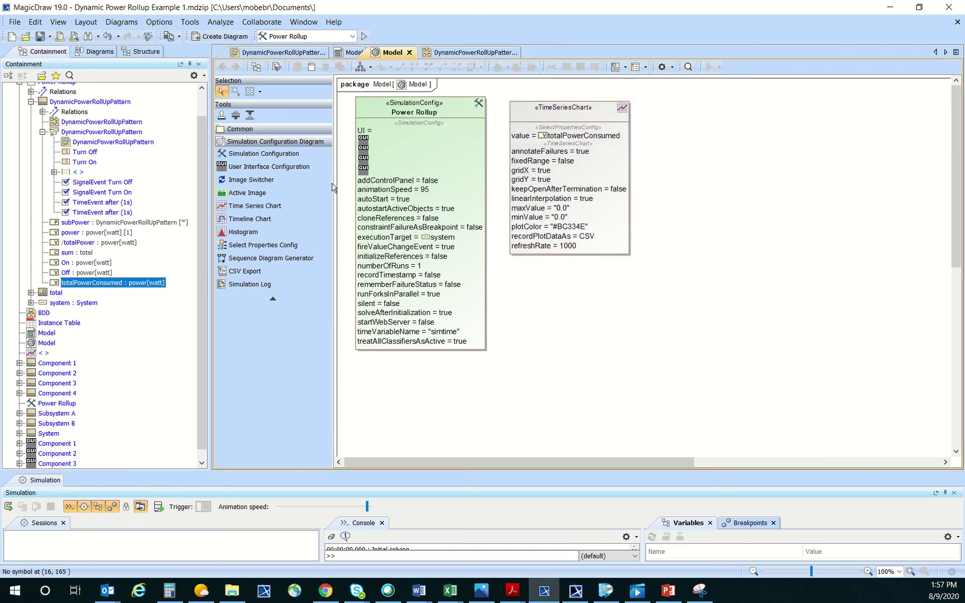
Add a second time series chart beside the first and set totalPower as its plotted value
left_click(235, 207)
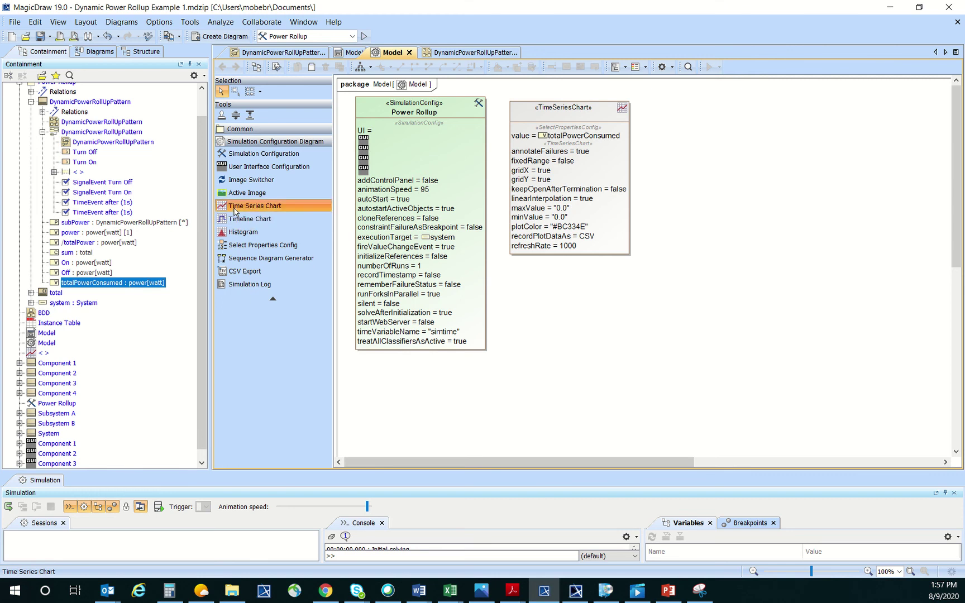
left_click(658, 104)
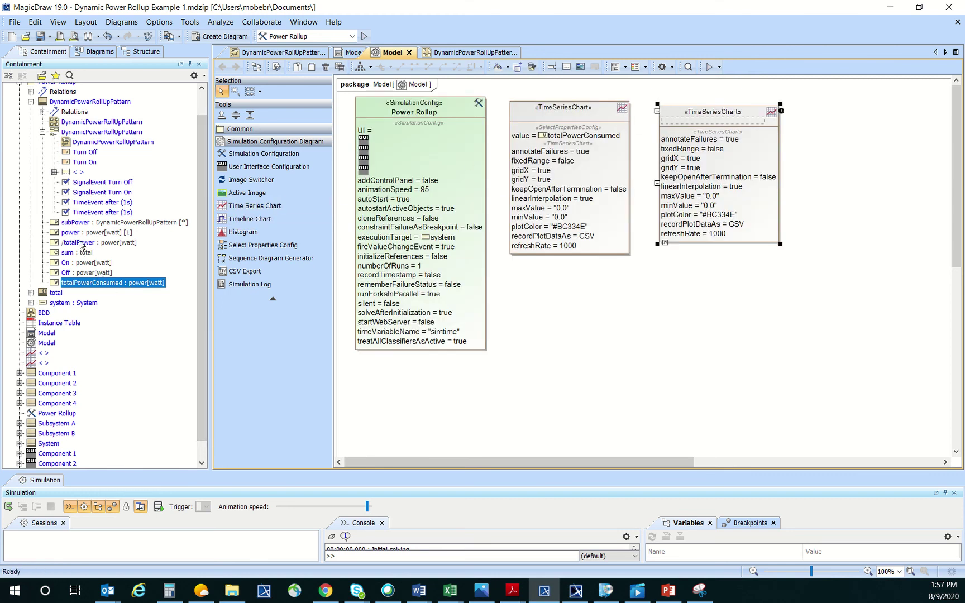
left_click_drag(81, 244, 728, 133)
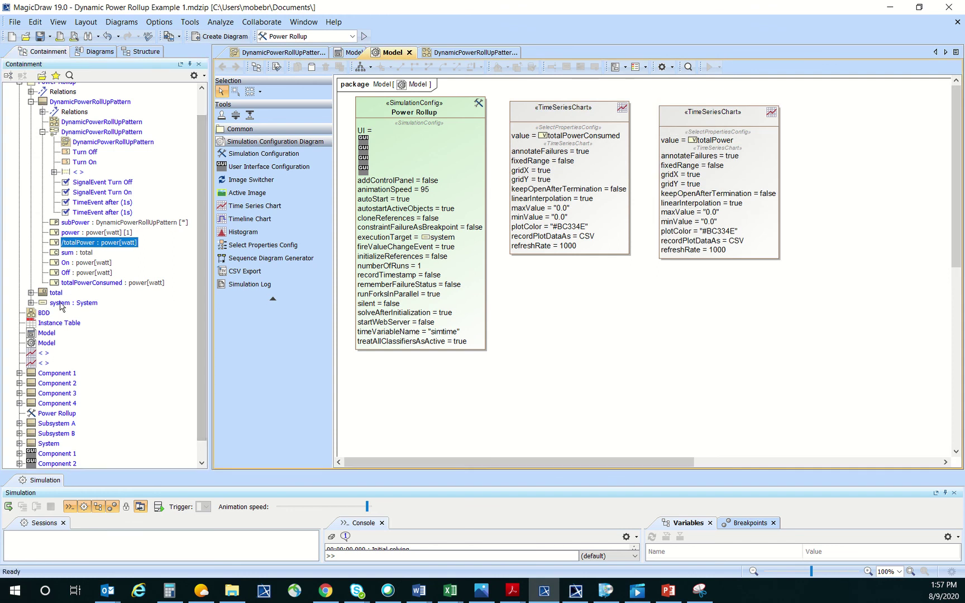
Set the DynamicPowerRollUpPattern block as the represented element of both time series charts
left_click_drag(61, 306, 387, 272)
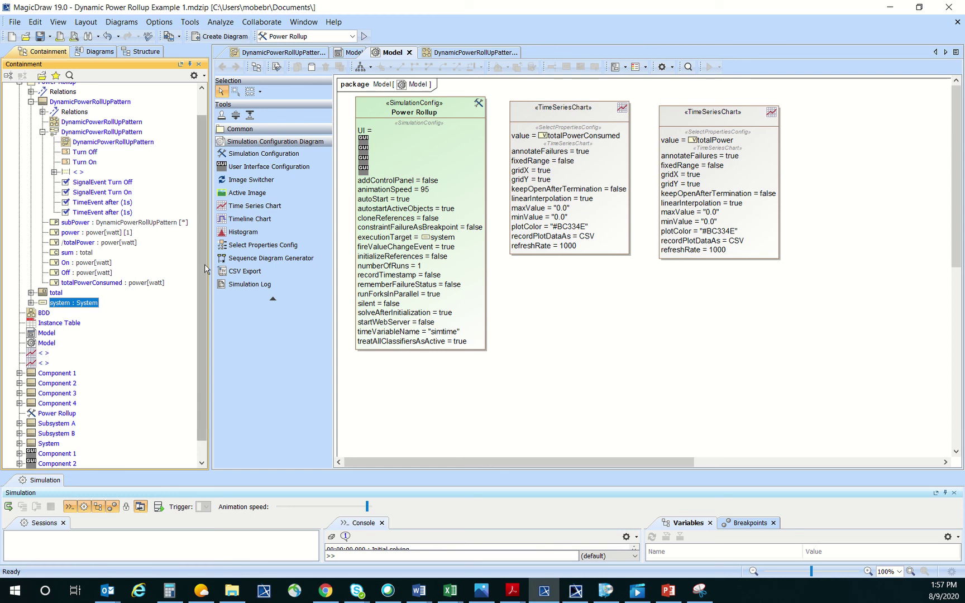
scroll(81, 162, "up", 1)
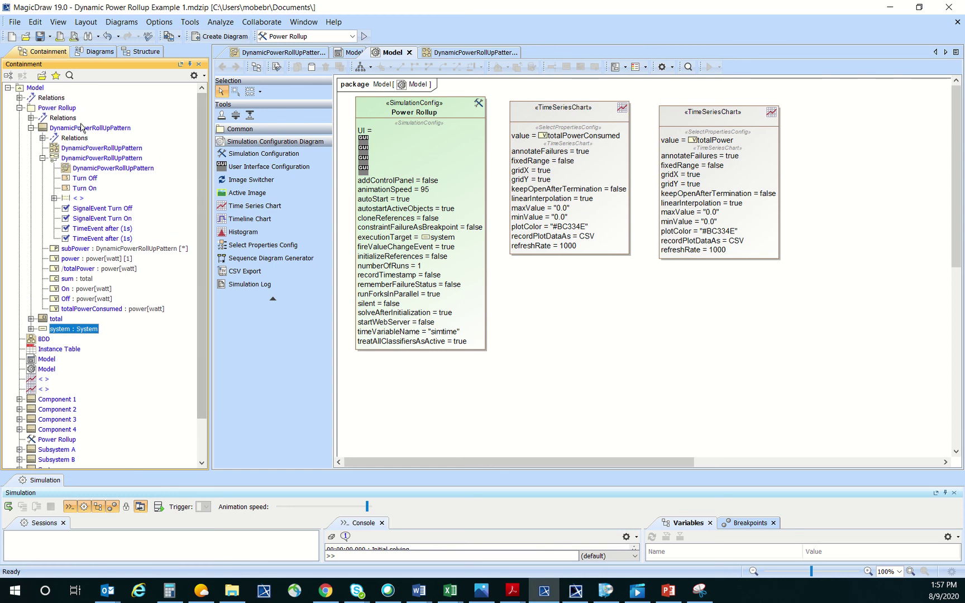
left_click_drag(81, 130, 135, 128)
left_click_drag(547, 137, 577, 122)
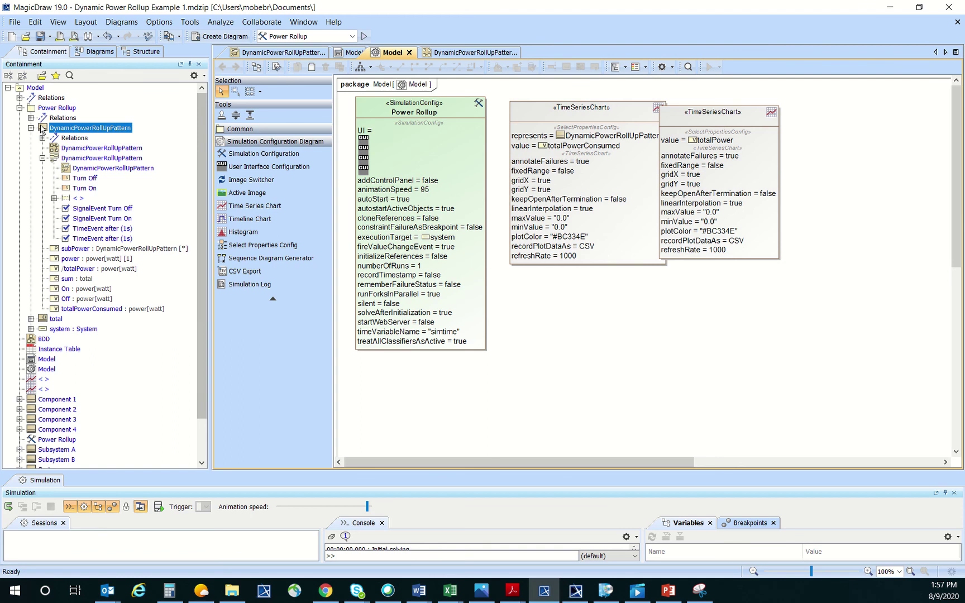
left_click_drag(661, 128, 770, 117)
left_click(574, 338)
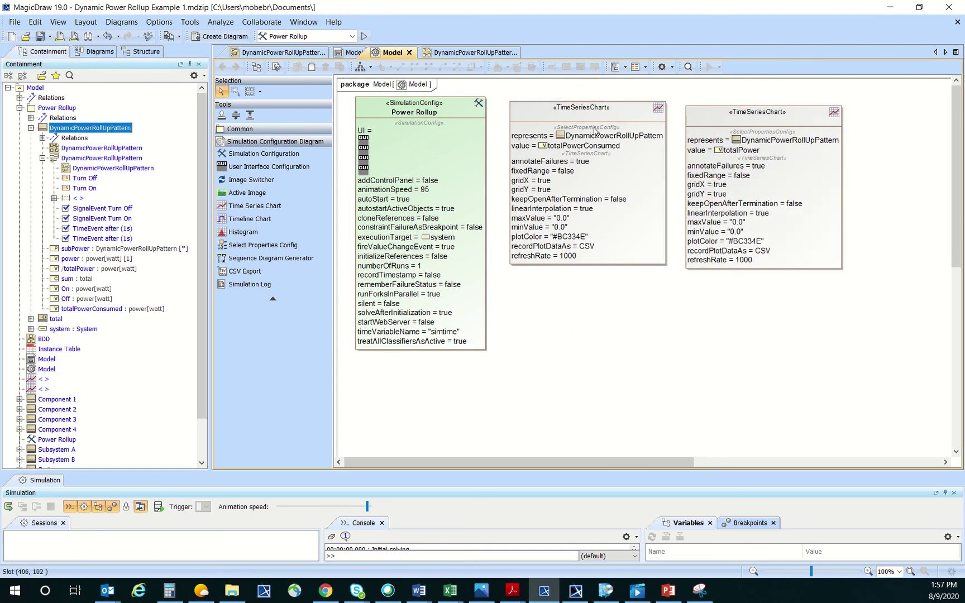
Assign both time series charts to the Power Rollup configuration's UI and align the totalPower chart beside the totalPowerConsumed chart
left_click_drag(598, 113, 461, 122)
left_click_drag(764, 111, 416, 116)
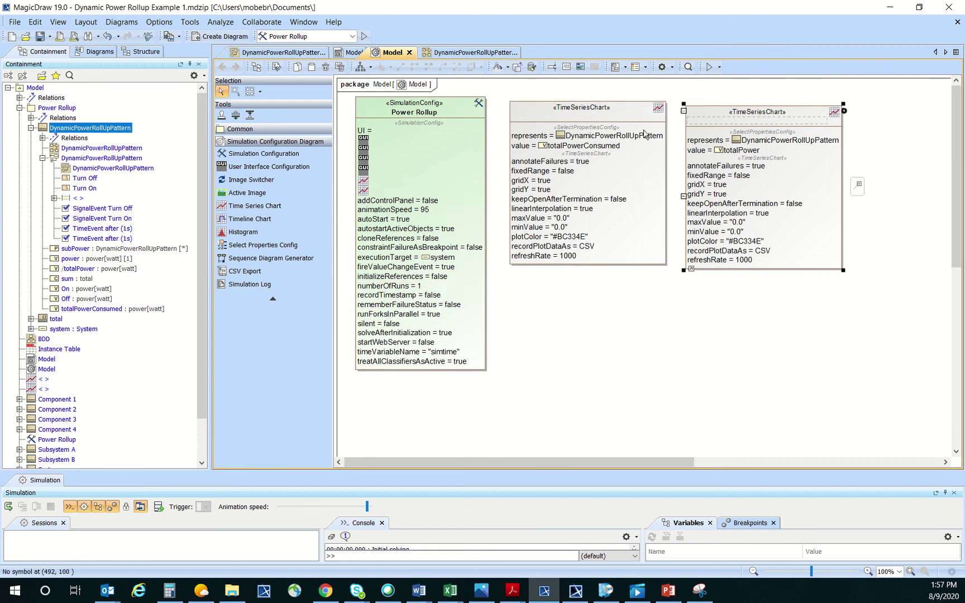
left_click(734, 114)
left_click_drag(733, 114, 724, 109)
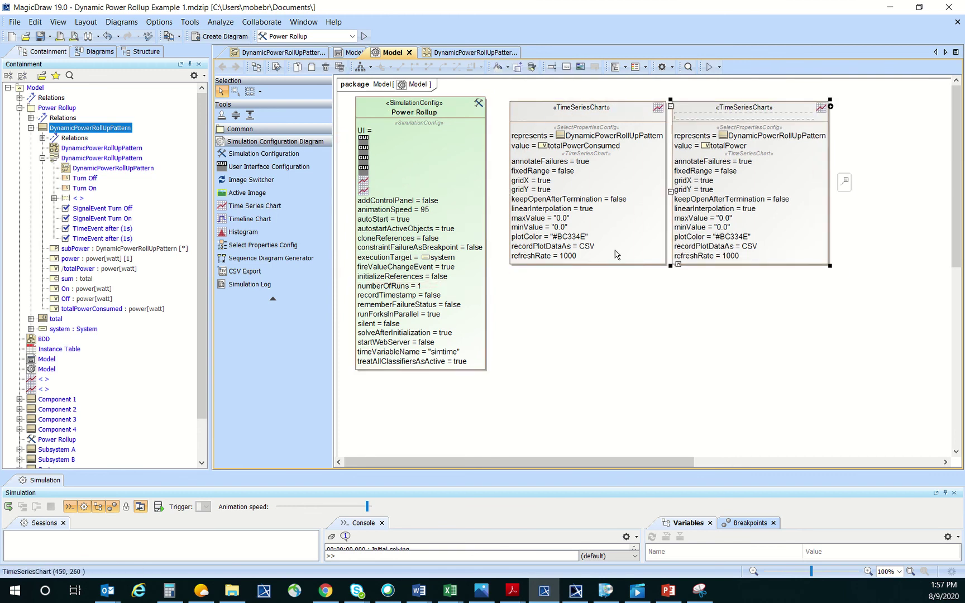
left_click(569, 316)
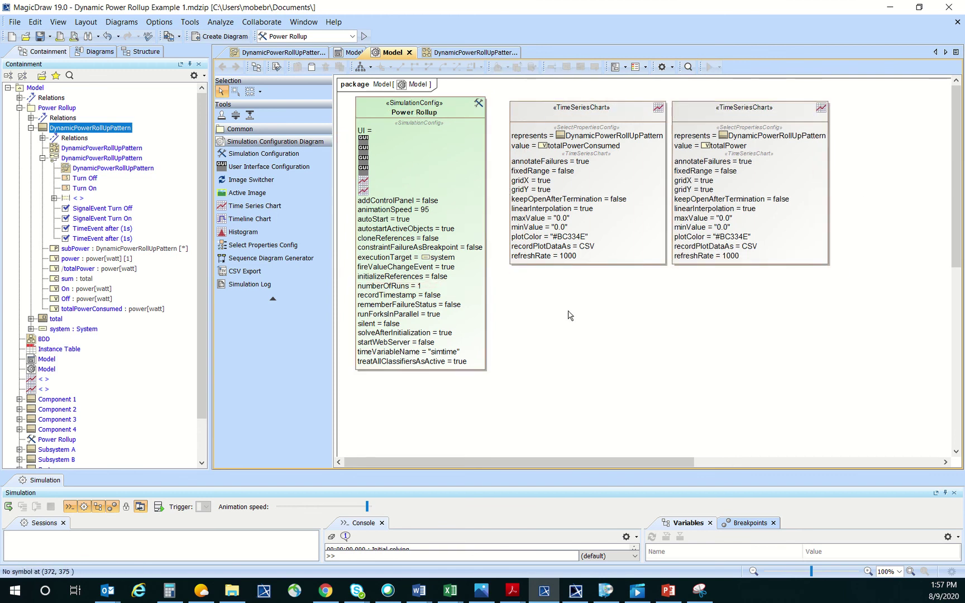
left_click(442, 109)
right_click(441, 108)
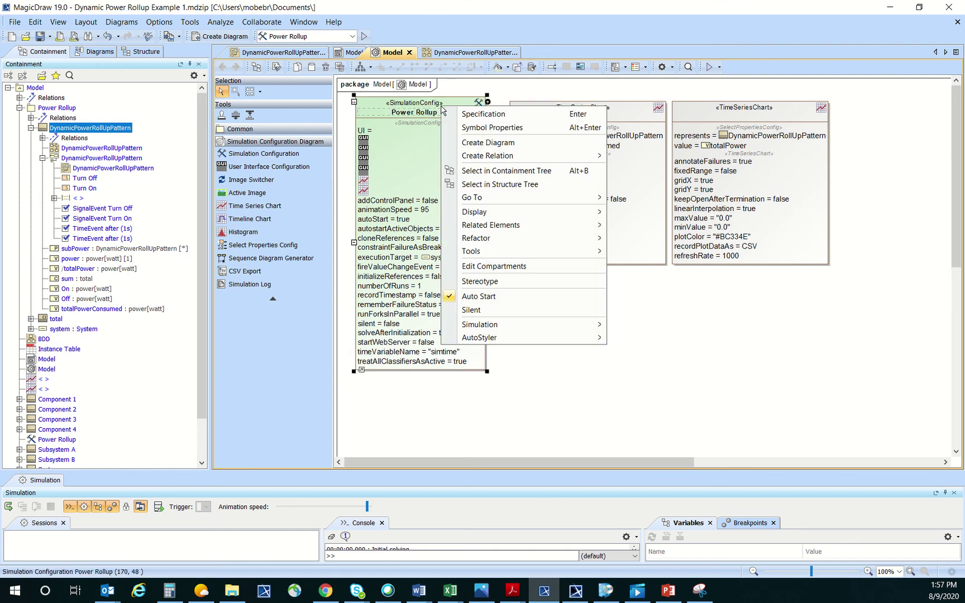
mouse_move(581, 324)
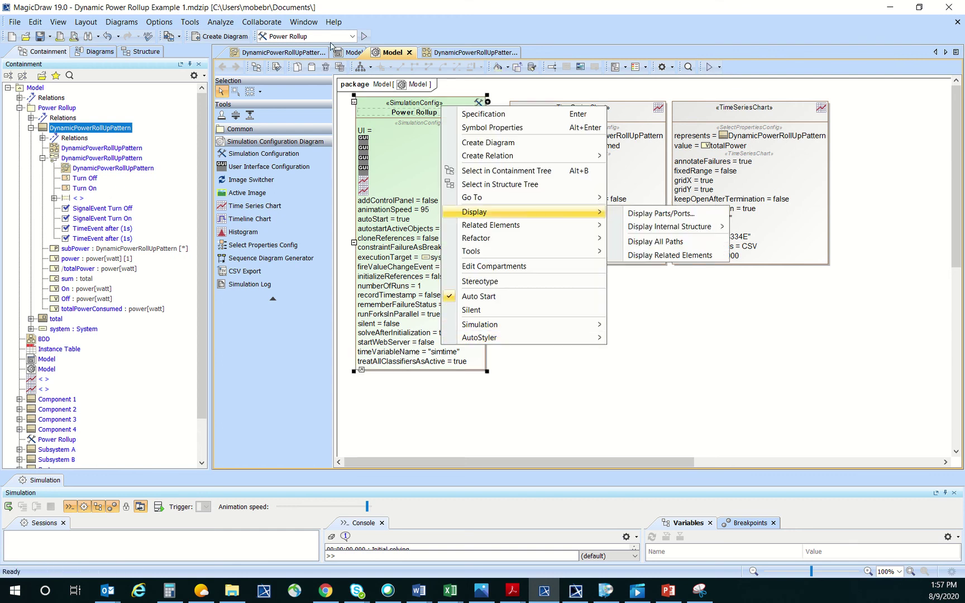
left_click(462, 11)
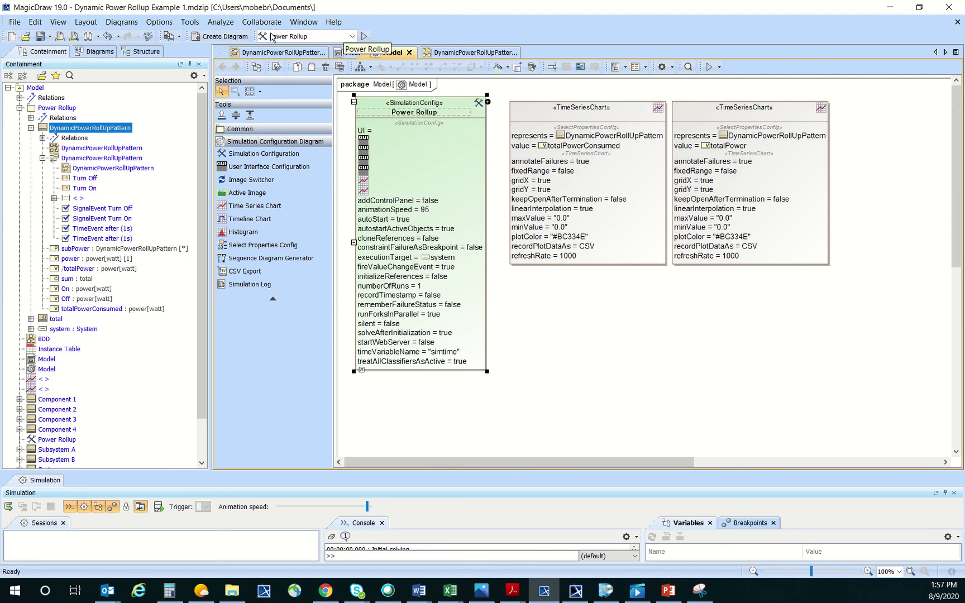
Run the Power Rollup simulation configuration
left_click(352, 37)
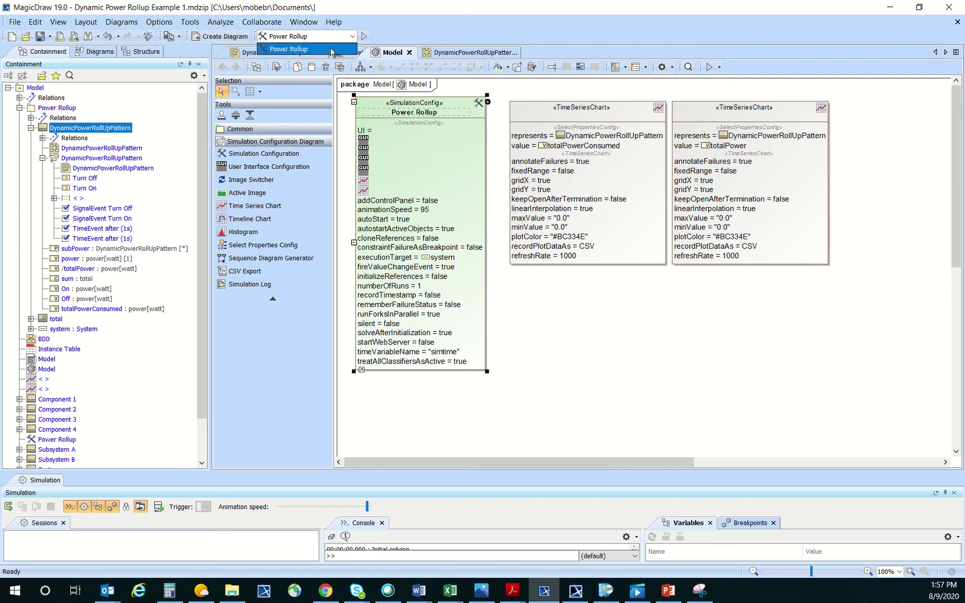
left_click(376, 35)
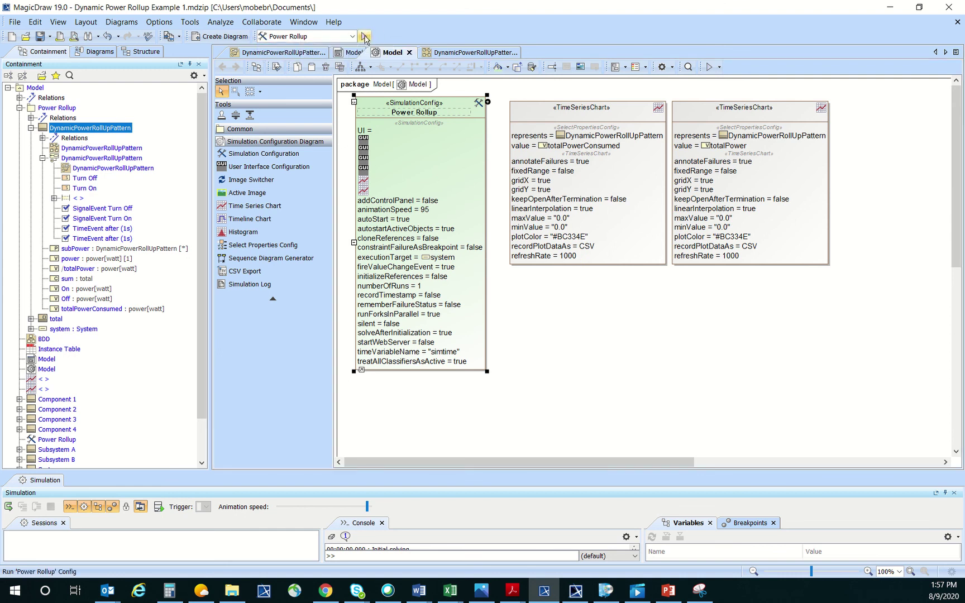
left_click(364, 37)
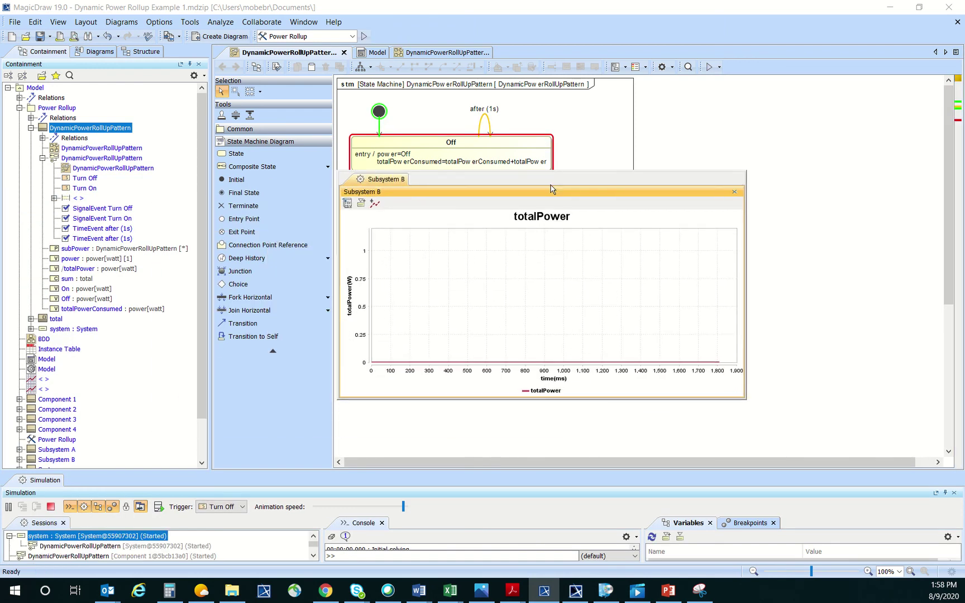
Narrow the Subsystem B totalPower and totalPowerConsumed chart windows and place them on opposite sides of the state machine diagram
left_click_drag(480, 192, 755, 45)
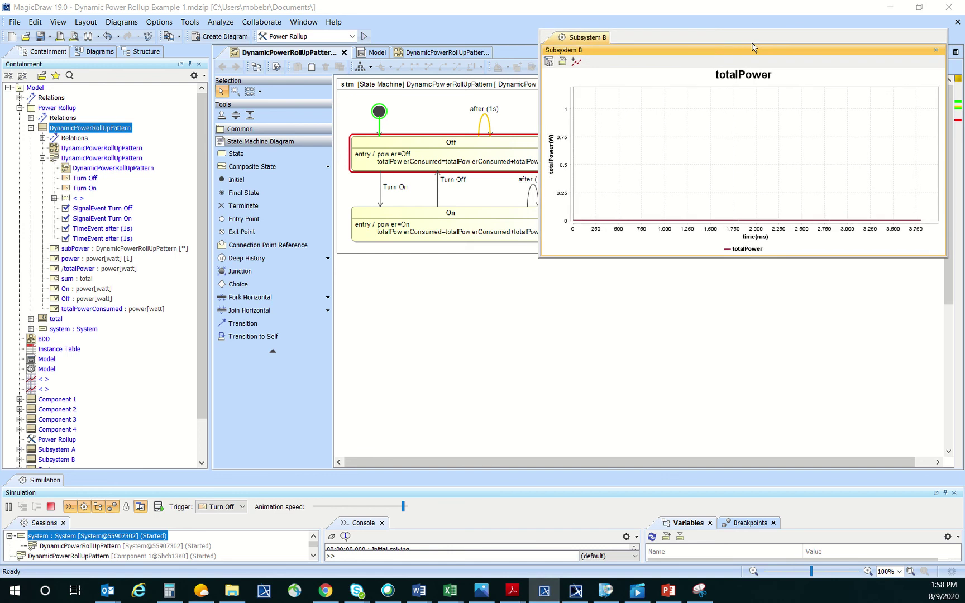
left_click_drag(542, 257, 659, 258)
left_click_drag(773, 52, 759, 46)
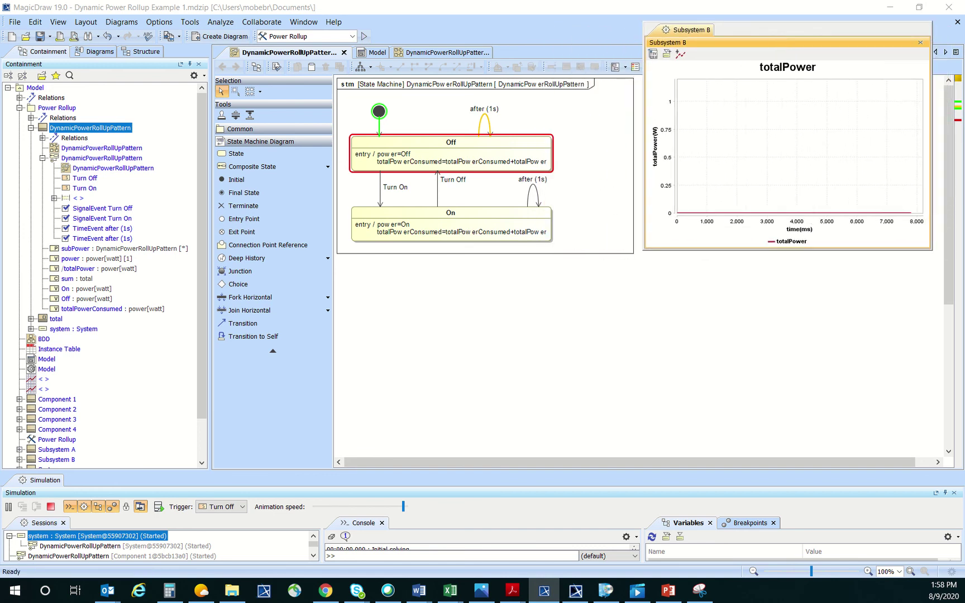
left_click_drag(191, 203, 286, 18)
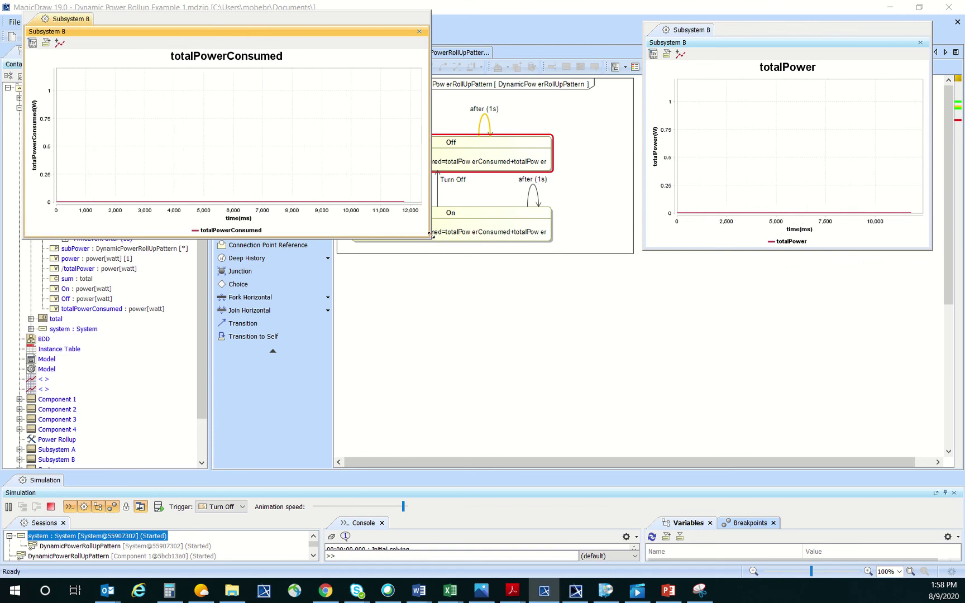
left_click_drag(433, 237, 327, 240)
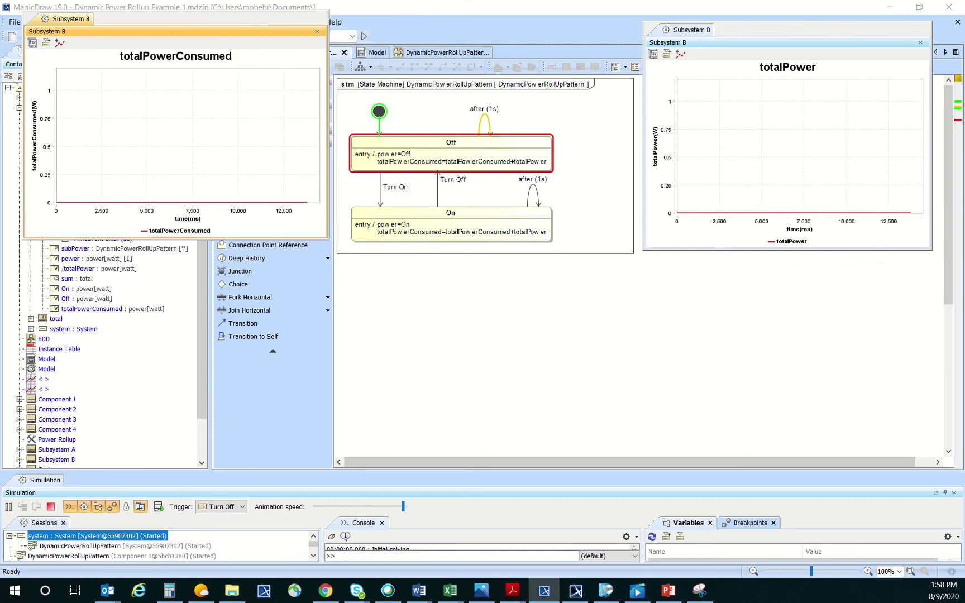
Line up the Component 1, 2, 3 and 4 frames in a row below the state machine
left_click_drag(136, 282, 770, 275)
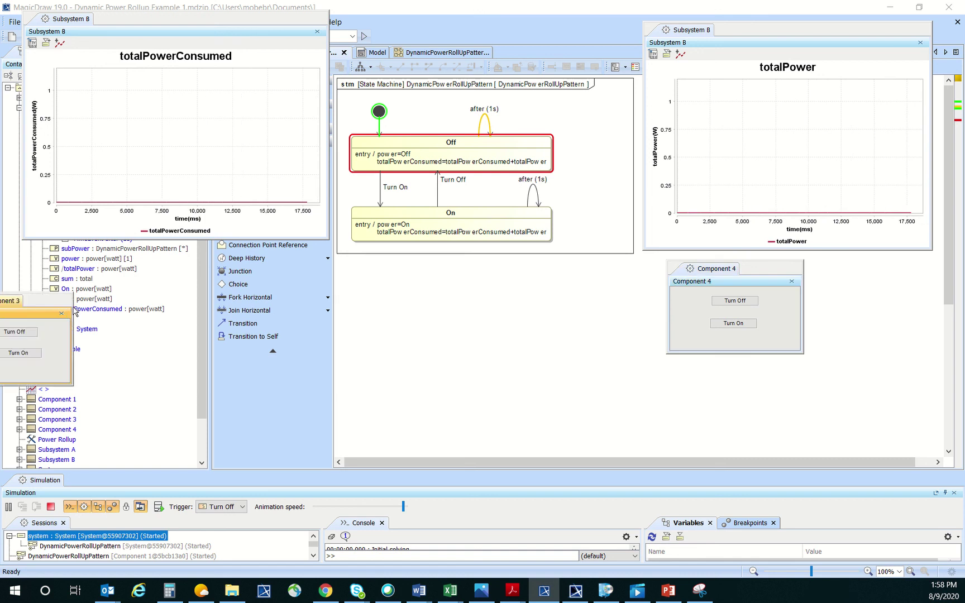
left_click_drag(42, 308, 628, 280)
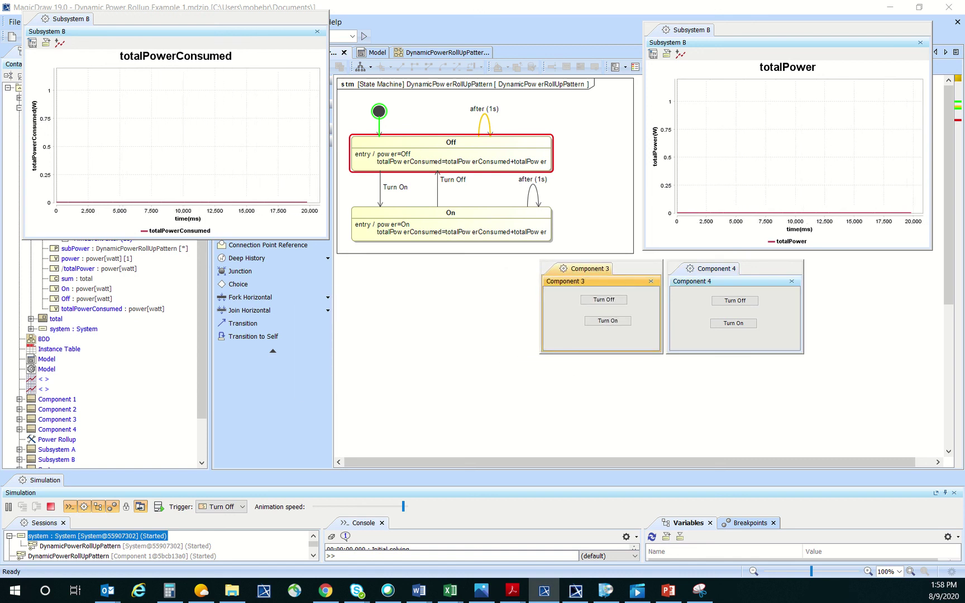
left_click_drag(97, 282, 493, 272)
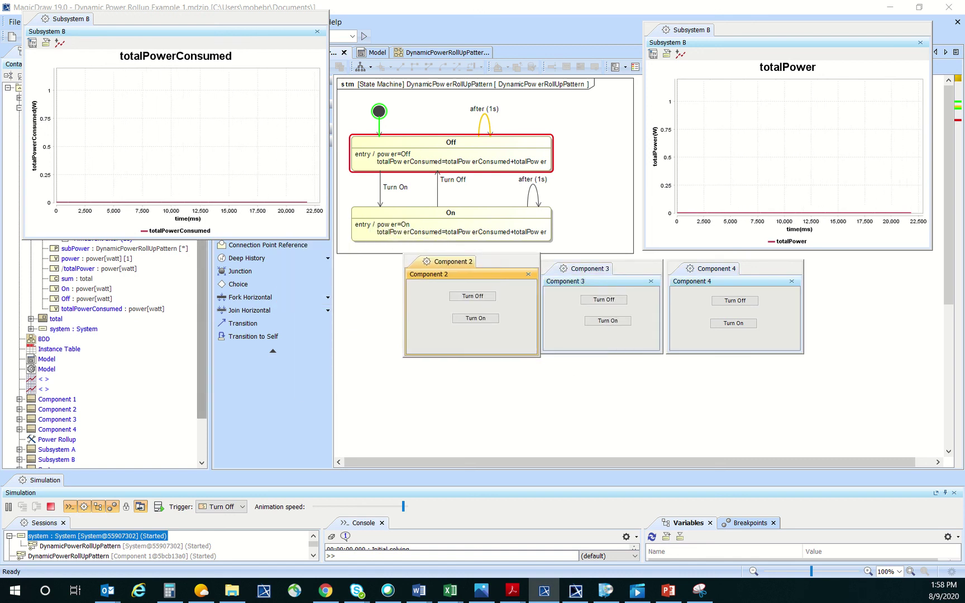
left_click_drag(151, 230, 379, 270)
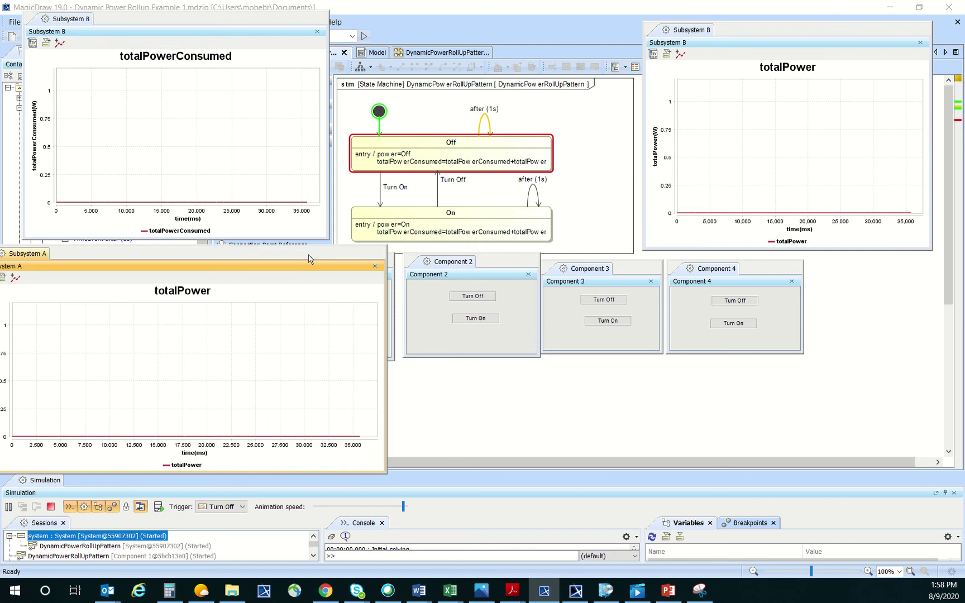
Spread out the two Subsystem A chart windows and the System totalPower chart window to uncover the windows stacked beneath them
left_click_drag(269, 259, 681, 252)
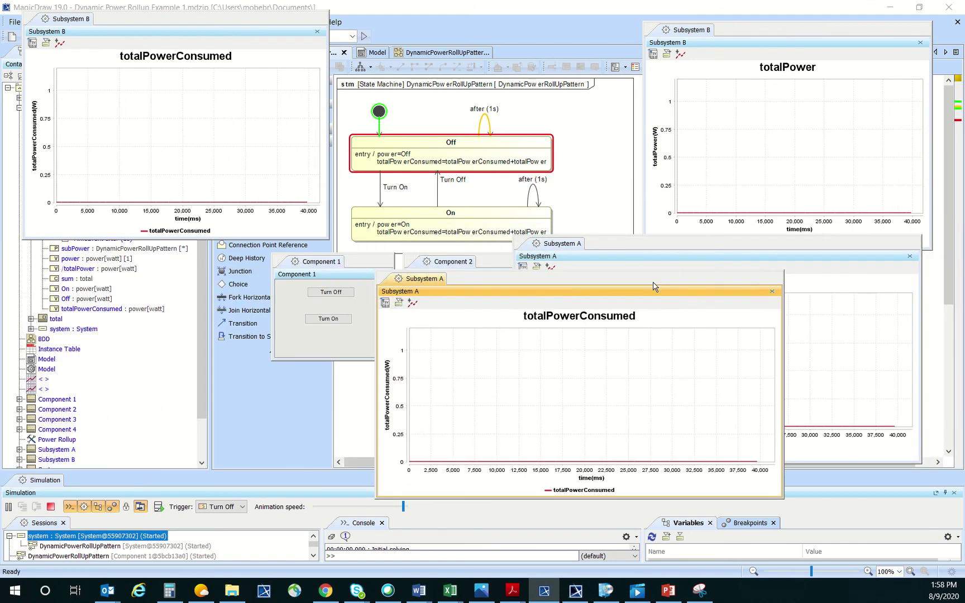
left_click_drag(645, 286, 668, 331)
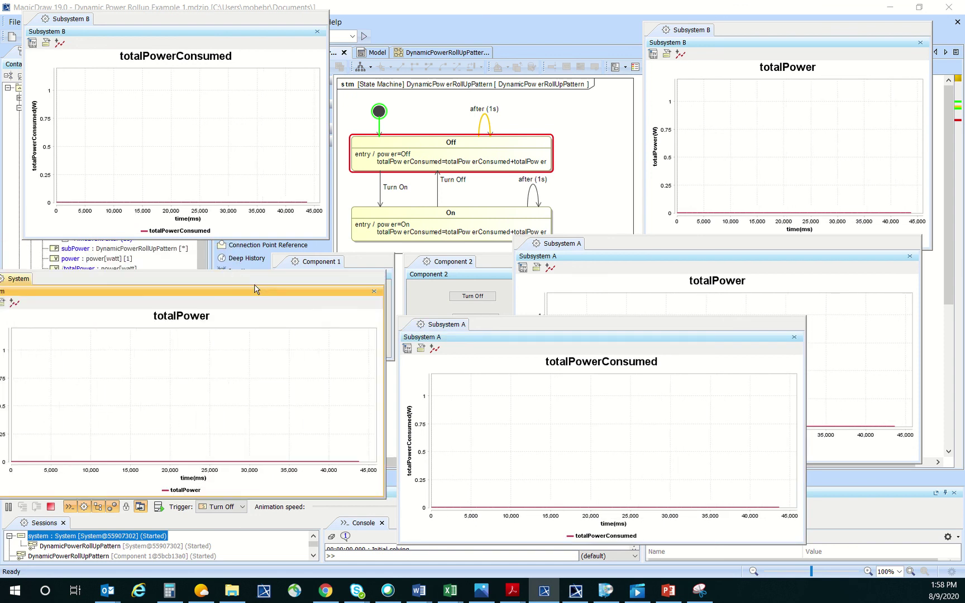
left_click_drag(289, 289, 301, 348)
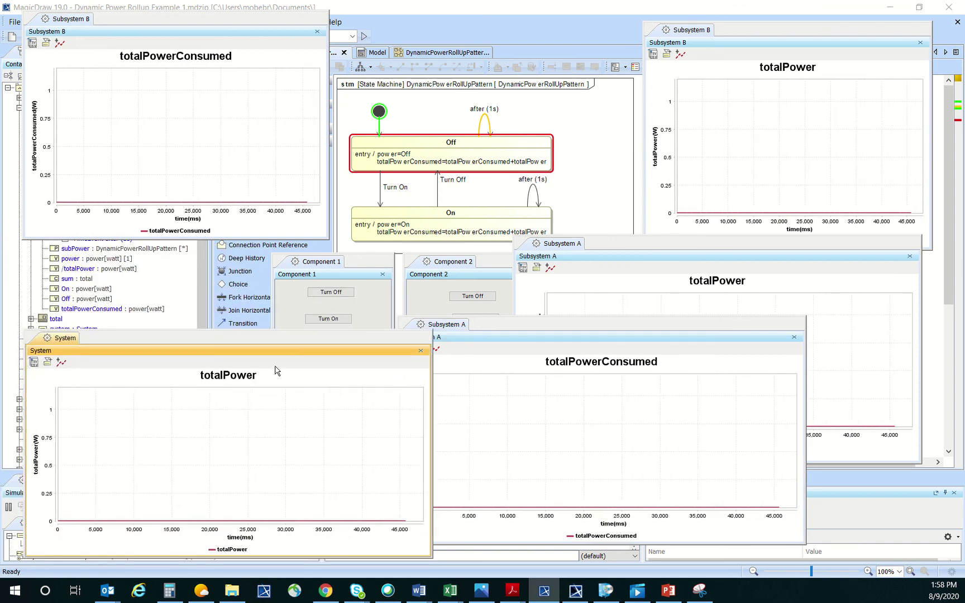
left_click_drag(252, 342, 243, 104)
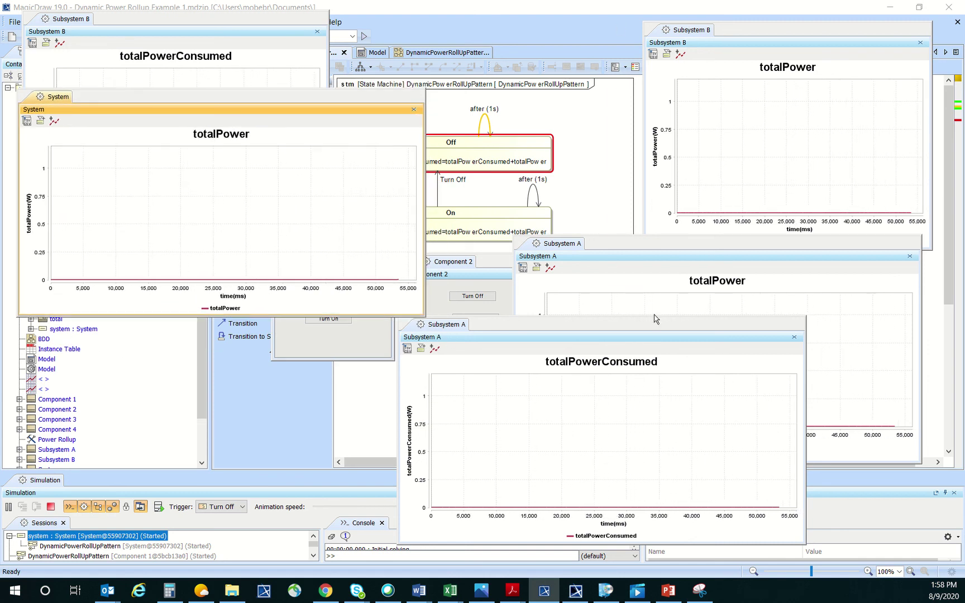
Close the totalPower and totalPowerConsumed chart windows of Subsystem A and Subsystem B
left_click(793, 337)
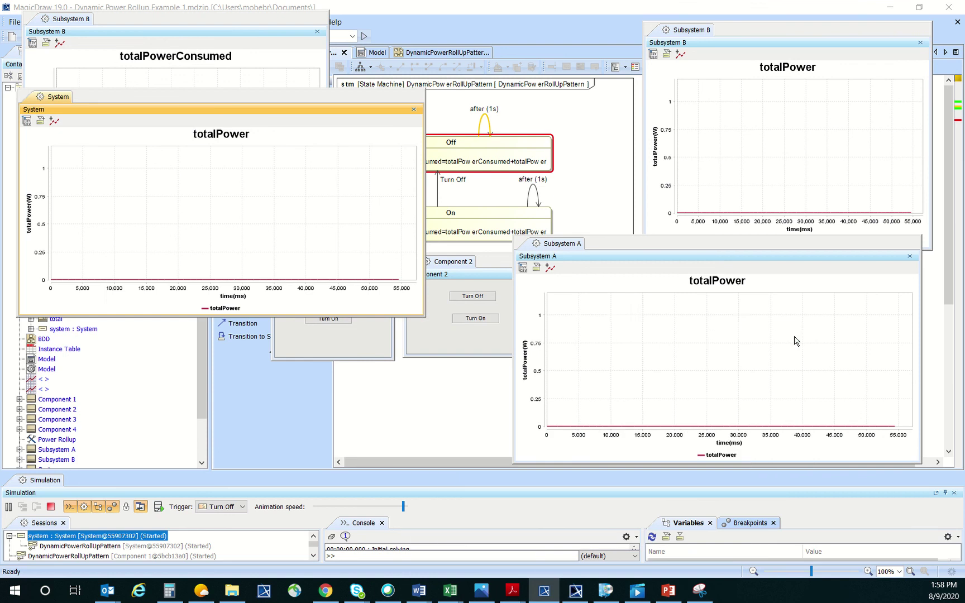
left_click(910, 258)
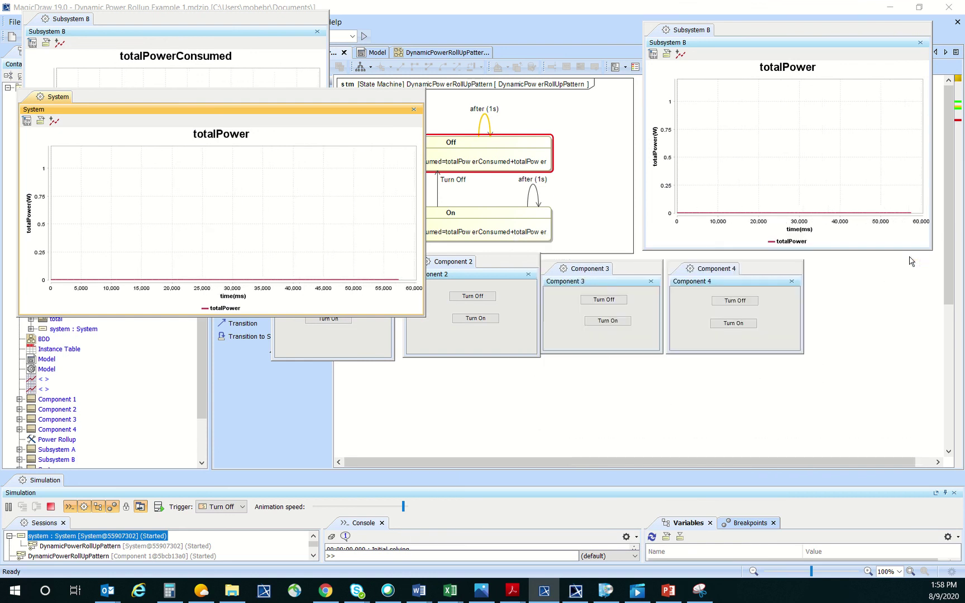
left_click(920, 43)
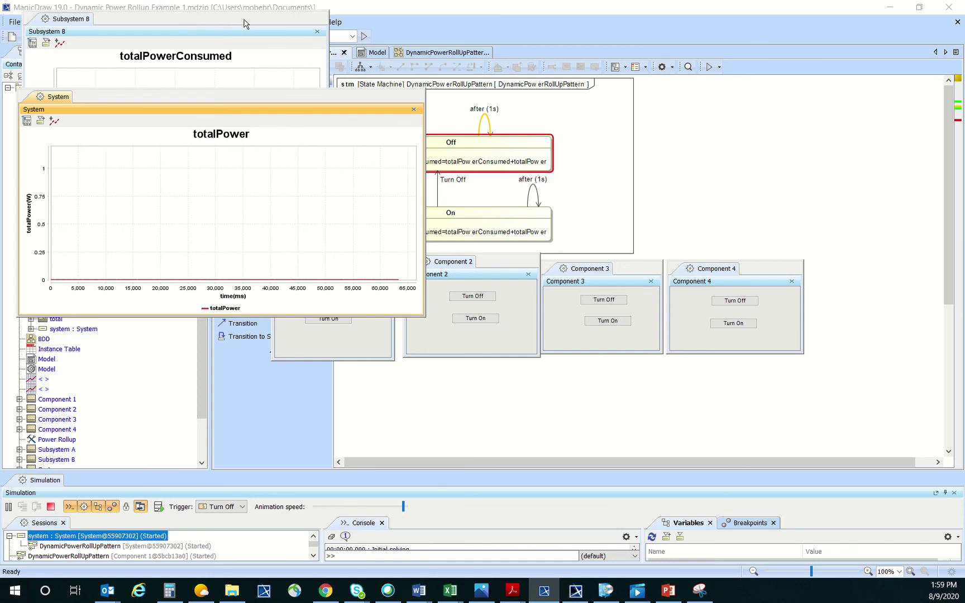
left_click_drag(243, 24, 819, 46)
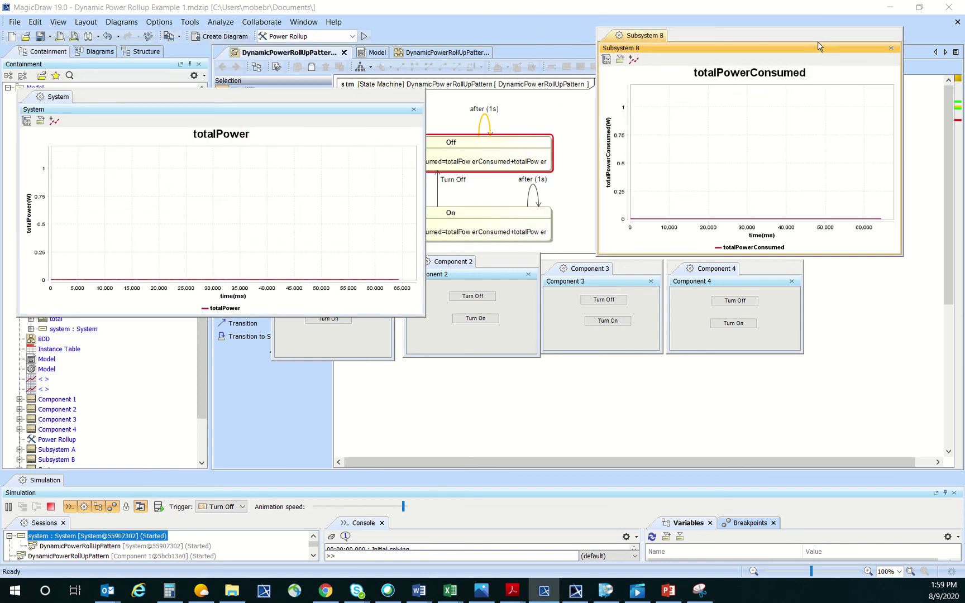
left_click(891, 48)
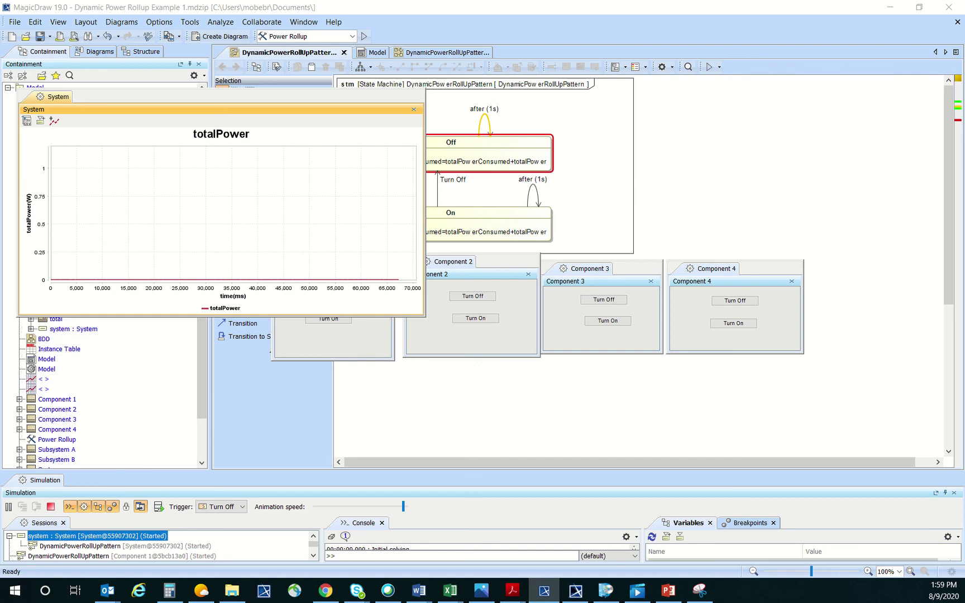
Shrink the System totalPower and totalPowerConsumed charts and place them on either side of the state machine, clear of the component frames
left_click_drag(649, 206, 761, 53)
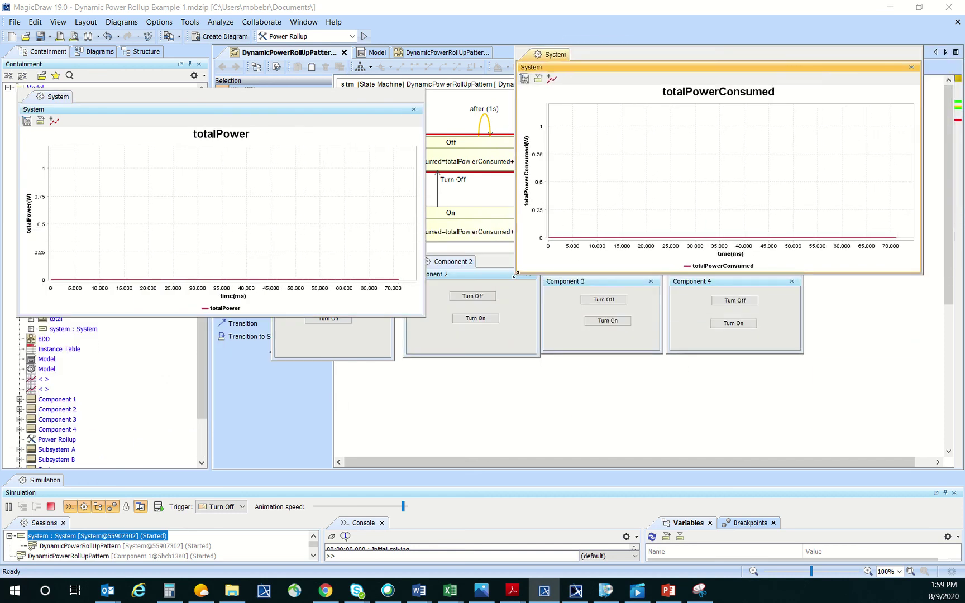
left_click_drag(514, 273, 668, 260)
left_click_drag(253, 106, 249, 47)
left_click_drag(421, 255, 302, 235)
mouse_move(243, 35)
left_mouse_down()
mouse_move(240, 26)
mouse_move(247, 38)
left_mouse_up()
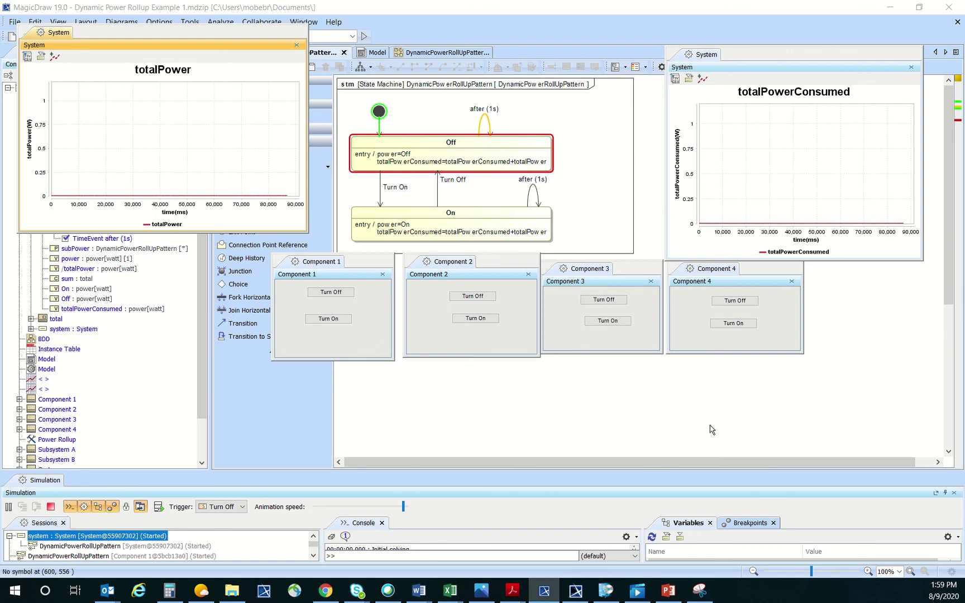
Stop the running simulation and delete the totalPowerConsumed and totalPower TimeSeriesChart elements from the simulation configuration diagram
left_click(52, 508)
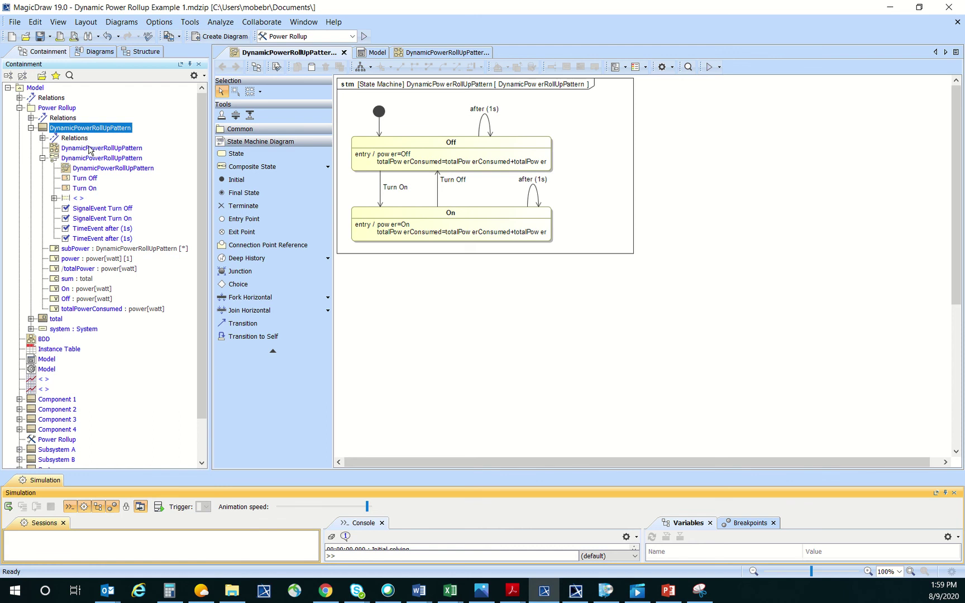
scroll(74, 227, "down", 2)
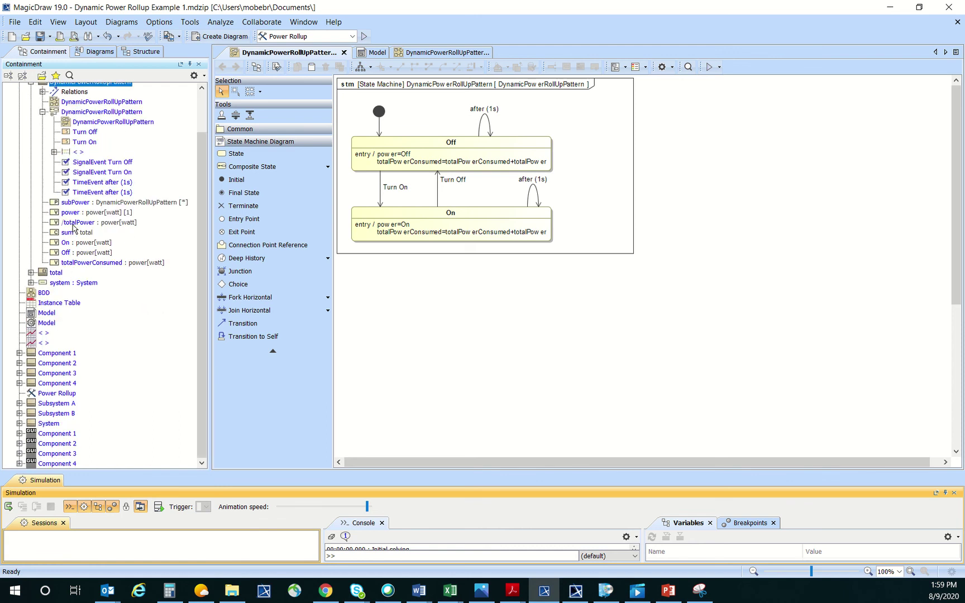
left_click(46, 324)
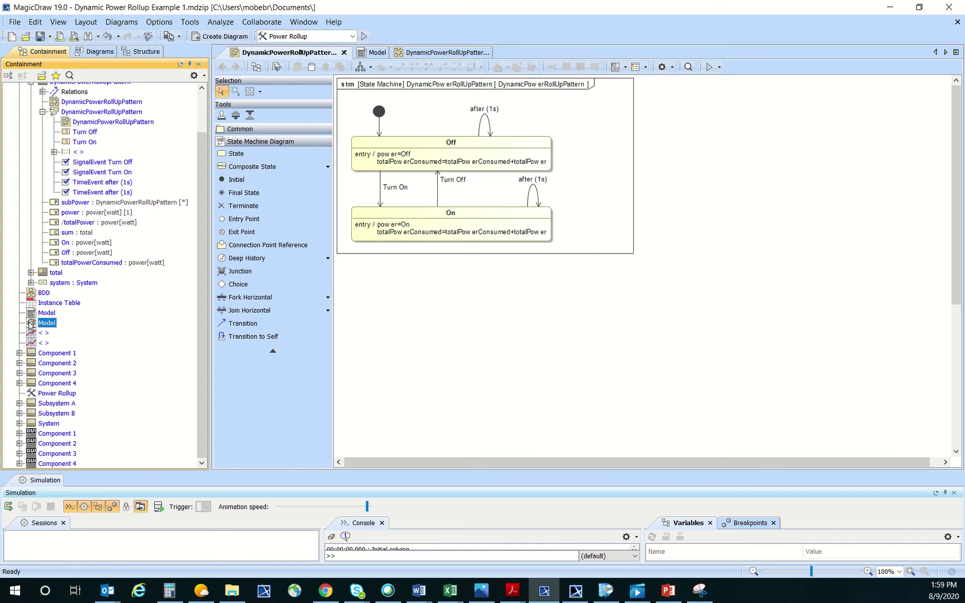
double_click(44, 324)
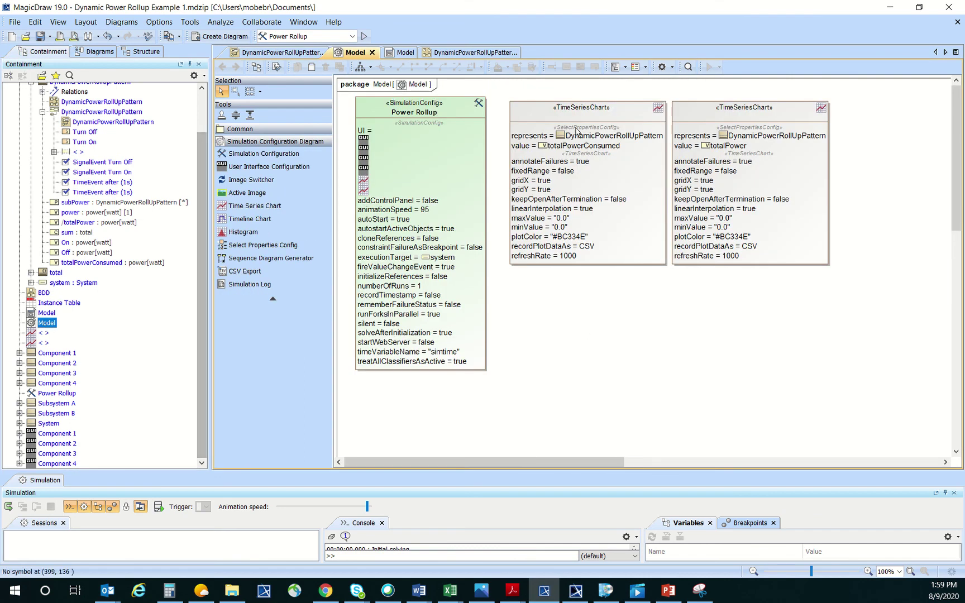
left_click(603, 119)
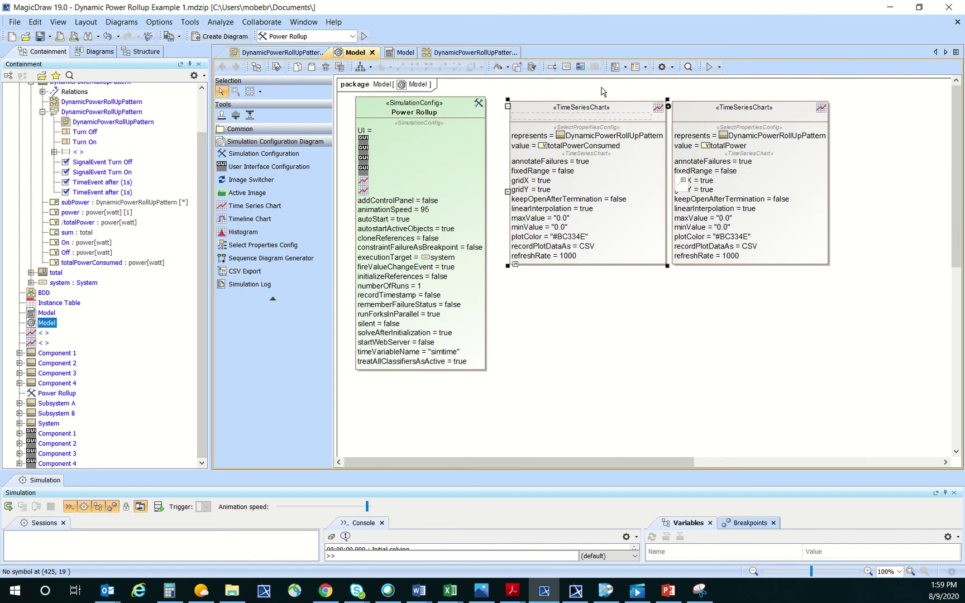
key("Delete")
left_click(695, 114)
key("Delete")
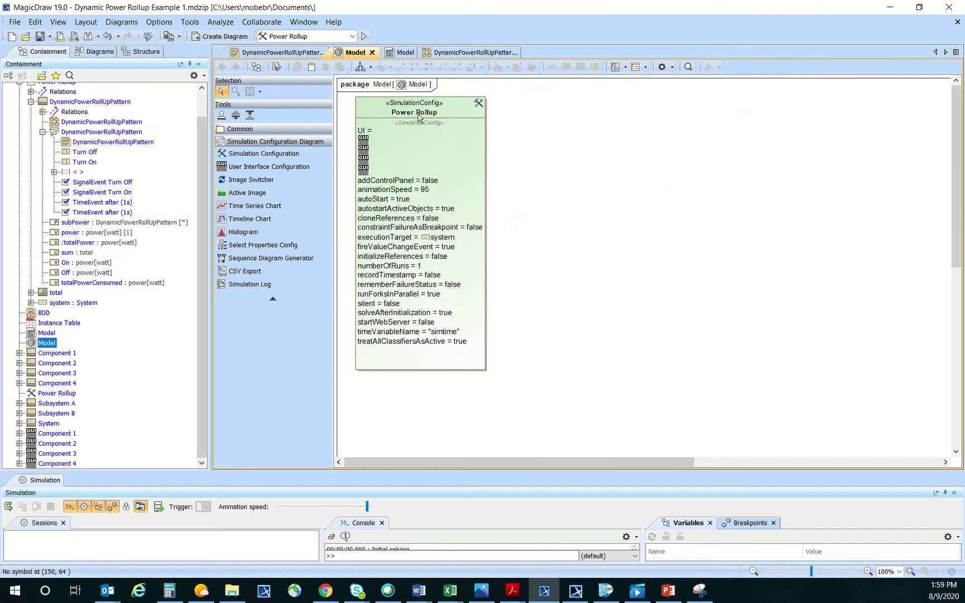
Run the Power Rollup simulation configuration and enlarge the Simulation pane to show more of the session variables
right_click(401, 113)
mouse_move(533, 332)
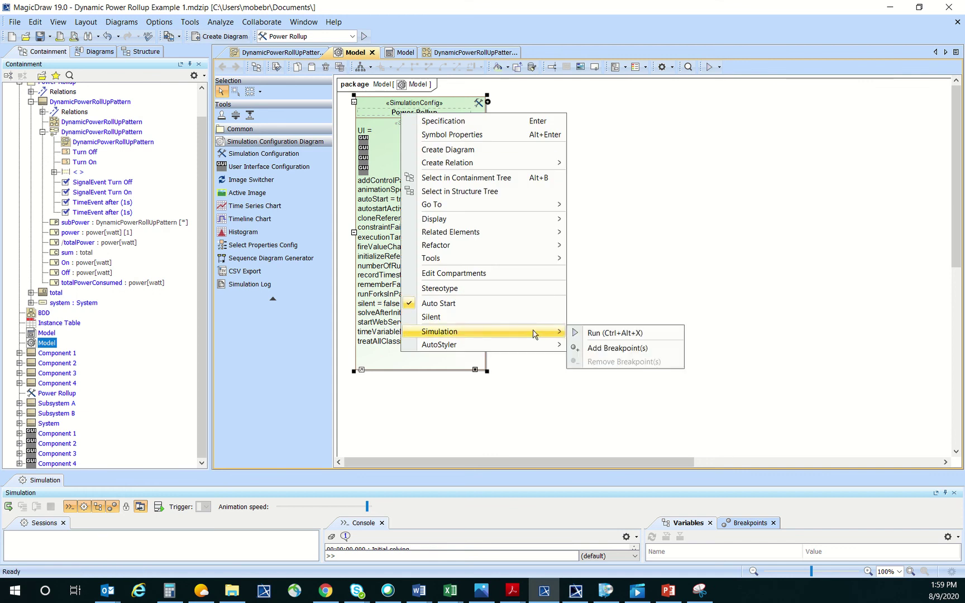
left_click(616, 333)
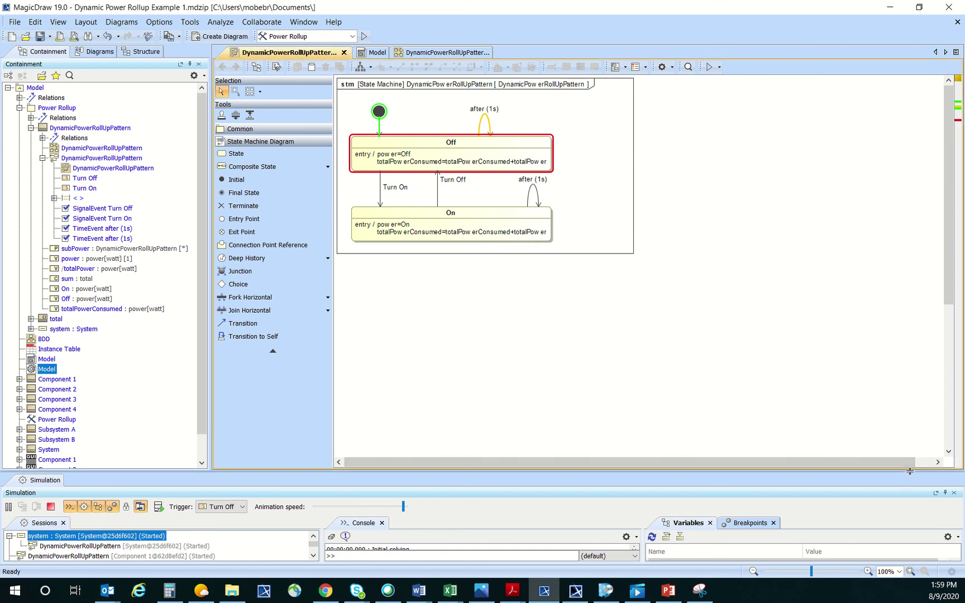
left_click_drag(909, 471, 910, 357)
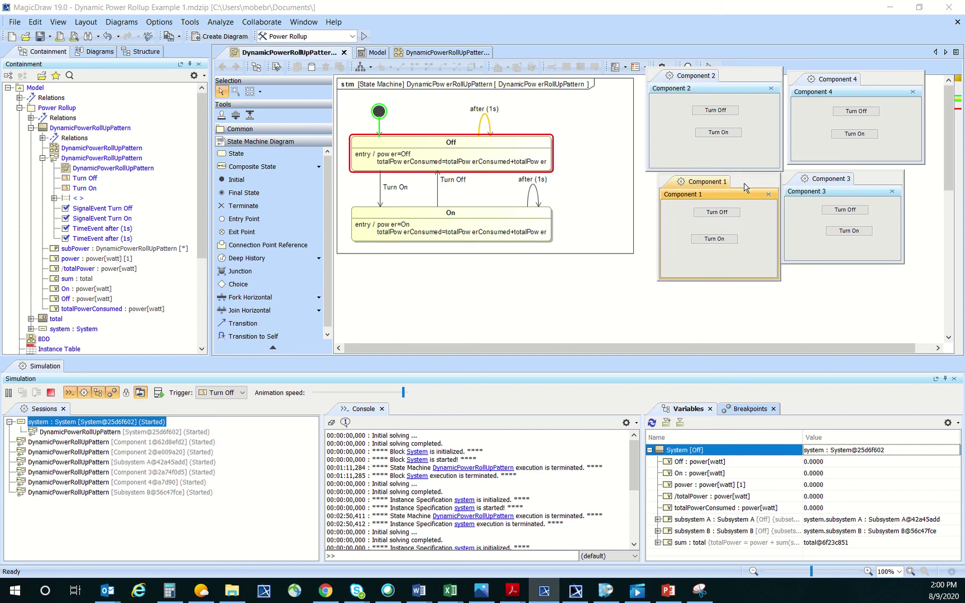
Show the System's totalPower and totalPowerConsumed values in time series charts and stack the two chart windows one below the other
right_click(698, 496)
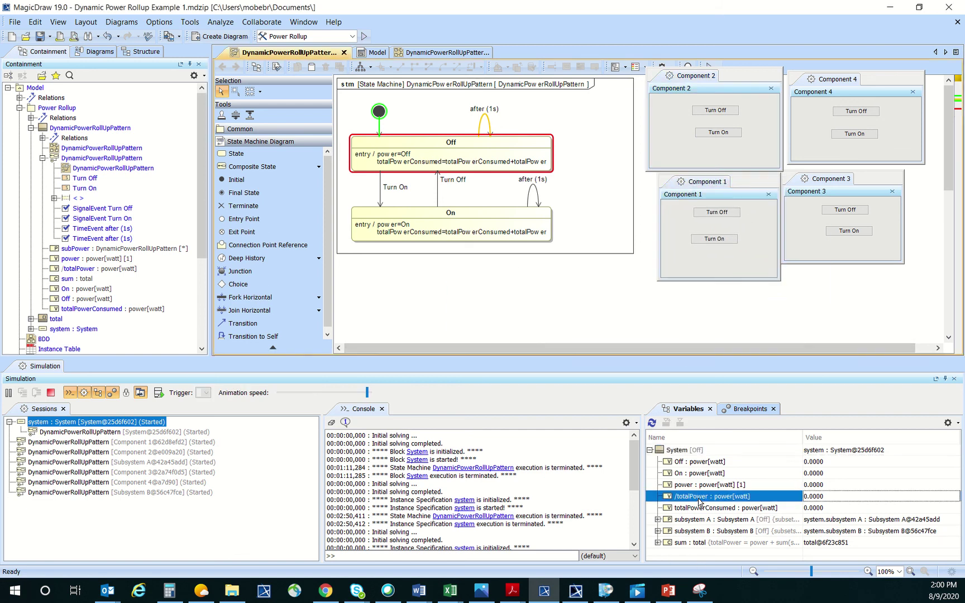
left_click(771, 553)
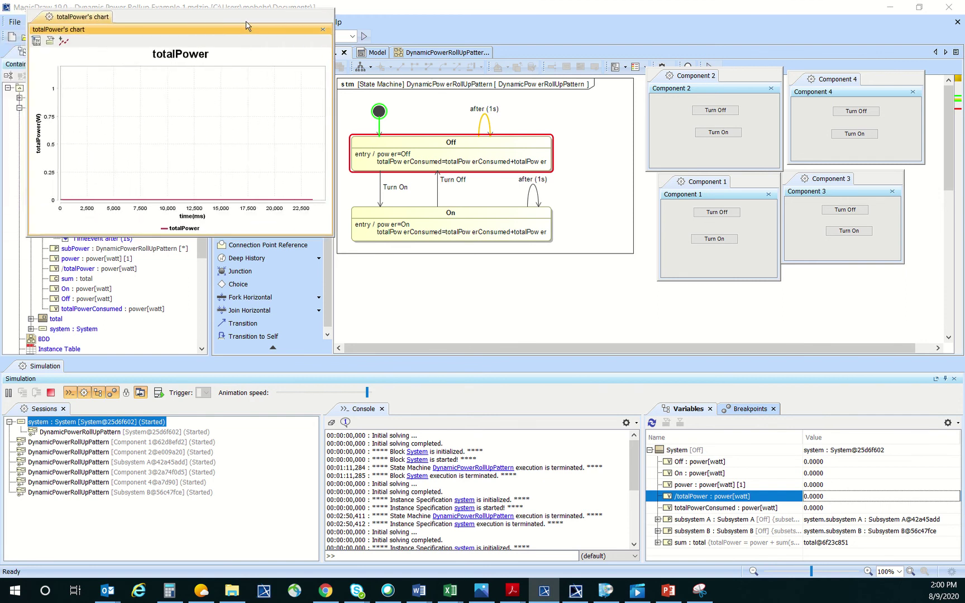
right_click(771, 509)
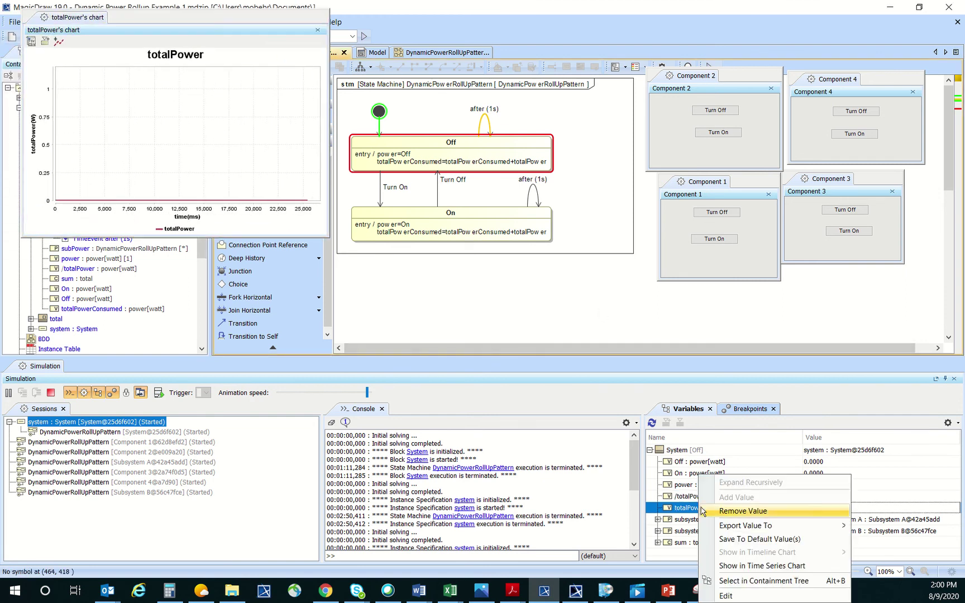
left_click(748, 566)
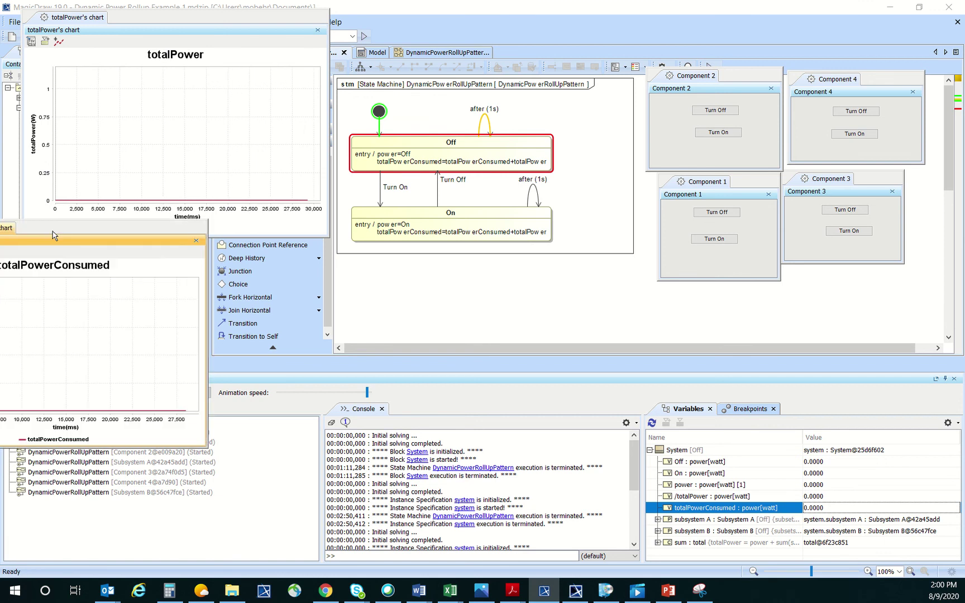
left_click_drag(73, 182, 160, 256)
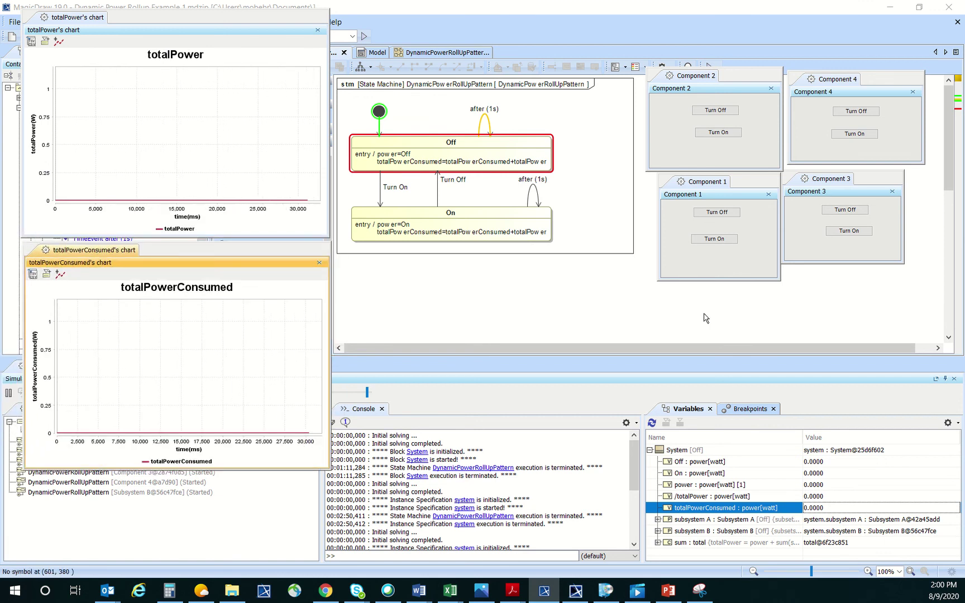
Turn on Components 1, 2, 3 and 4 in the running simulation and turn Components 2 and 1 back off
left_click(717, 239)
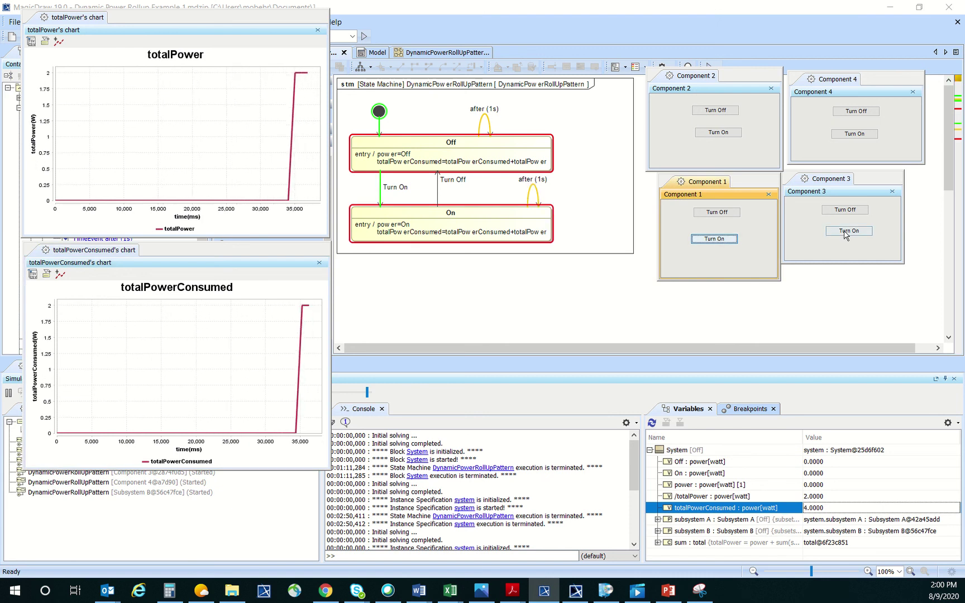
left_click(715, 134)
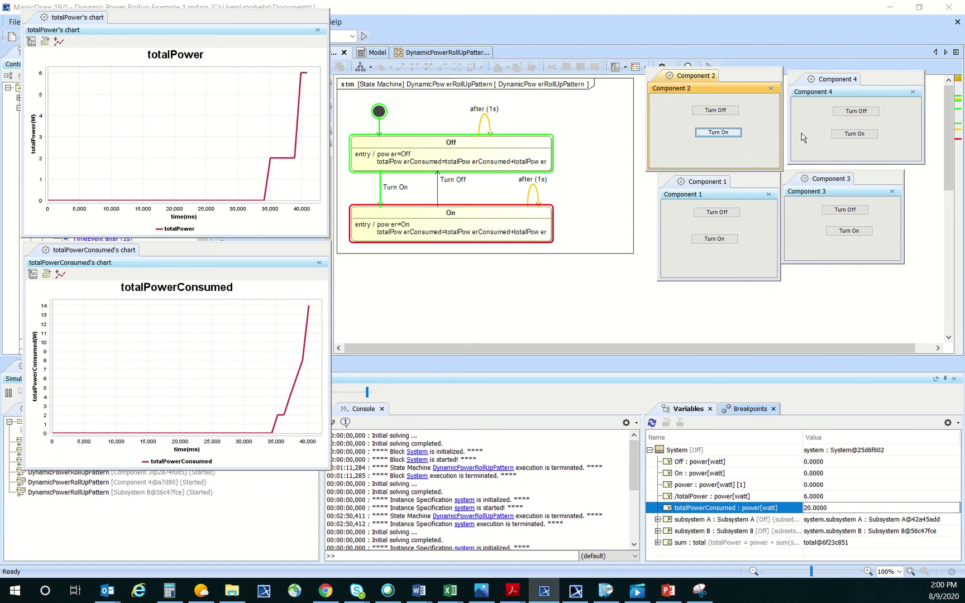
left_click(847, 233)
left_click(858, 135)
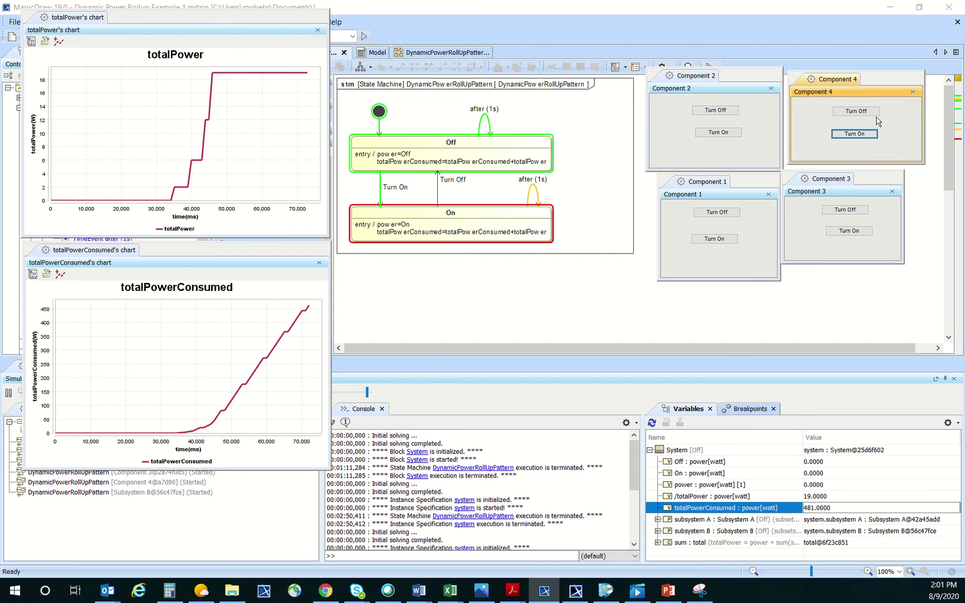
left_click(720, 111)
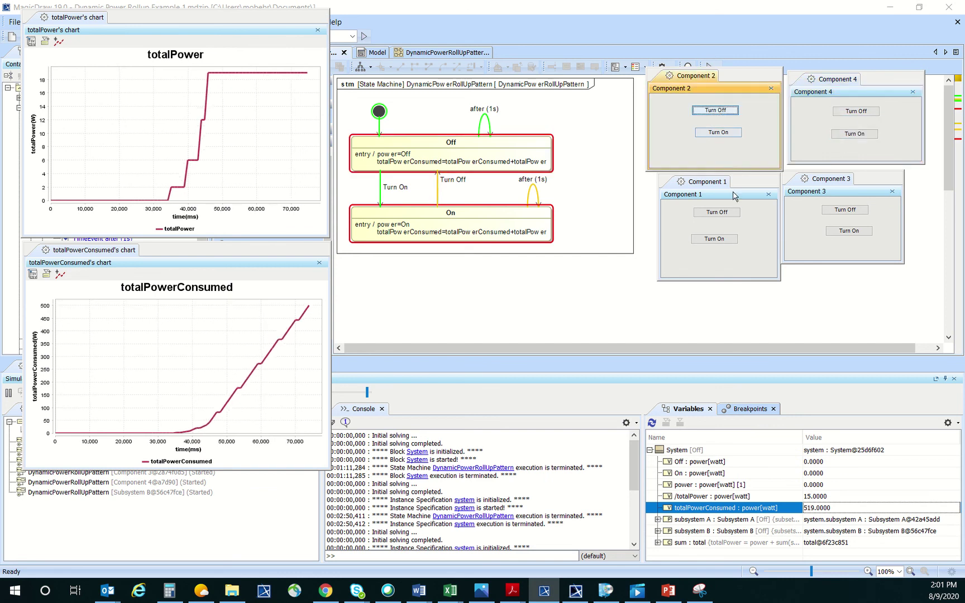
left_click(730, 212)
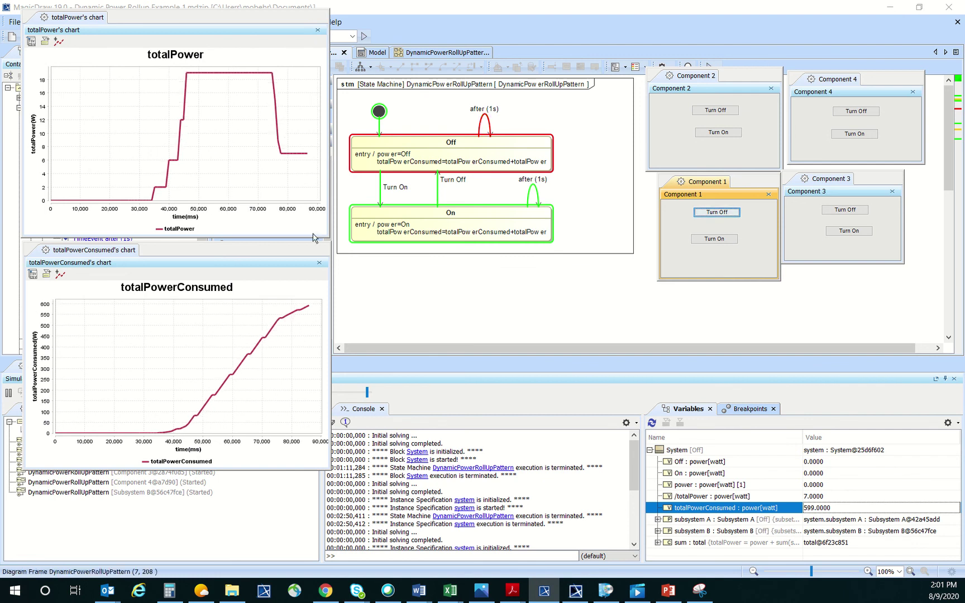
Close the totalPowerConsumed and totalPower charts and terminate the simulation
left_click(319, 262)
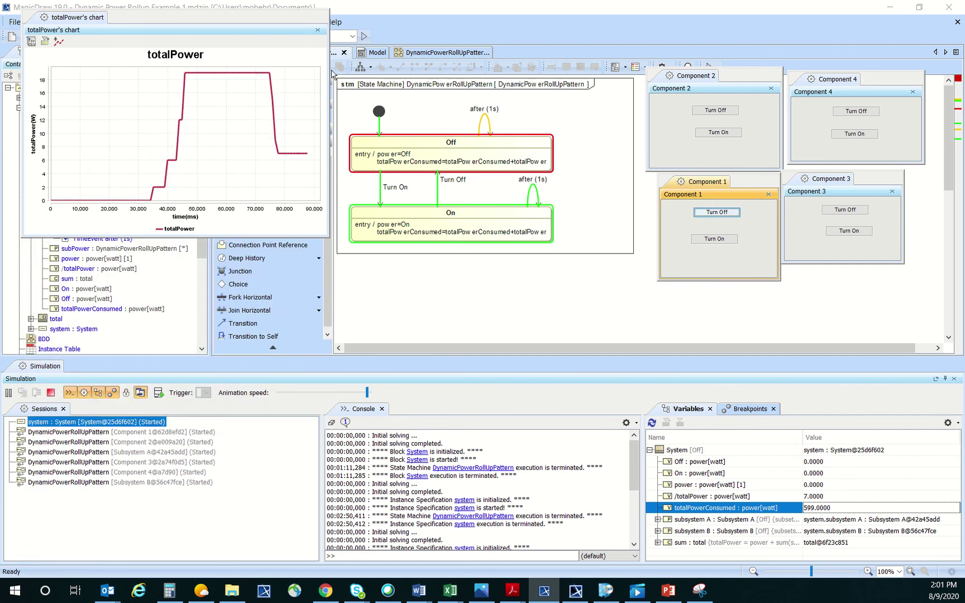
left_click(316, 32)
left_click(51, 393)
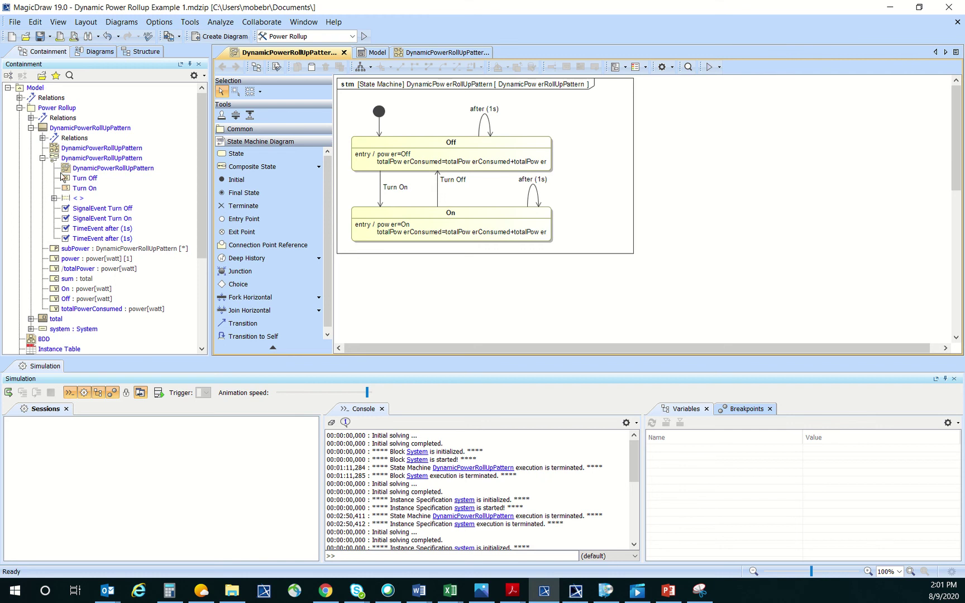
Close the Simulation pane and place the DynamicPowerRollUpPattern block on the BDD diagram, below Components 1 and 2
double_click(44, 339)
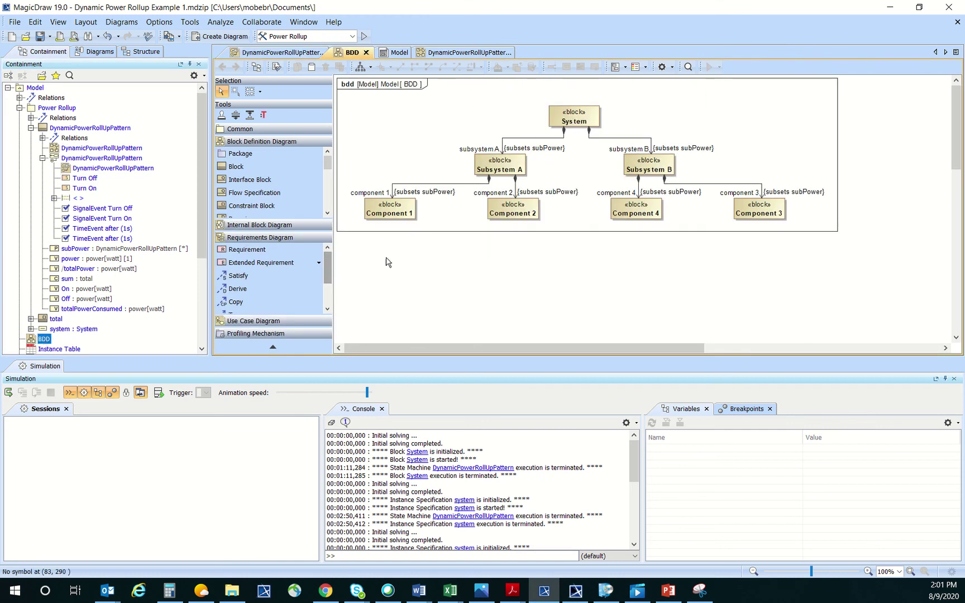
left_click(954, 378)
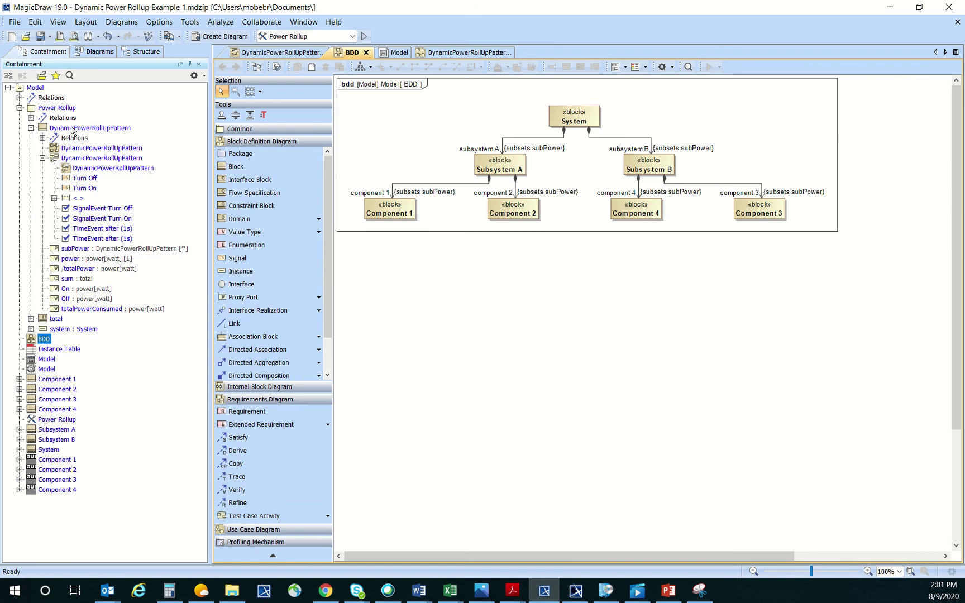
left_click_drag(72, 129, 460, 258)
left_click_drag(411, 283, 412, 283)
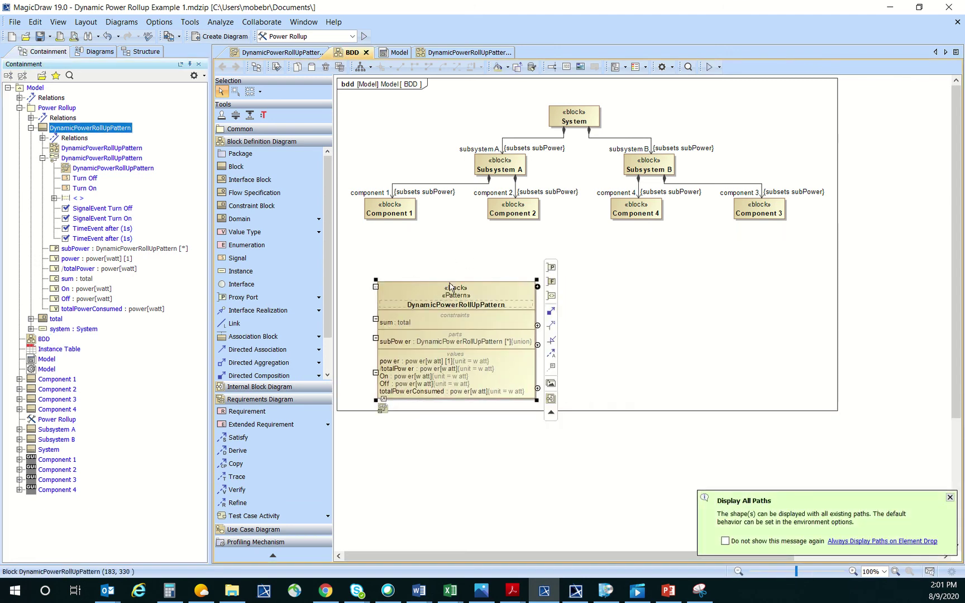
Add a value property named totalPowerConsumedWH to the DynamicPowerRollUpPattern block
left_click(537, 287)
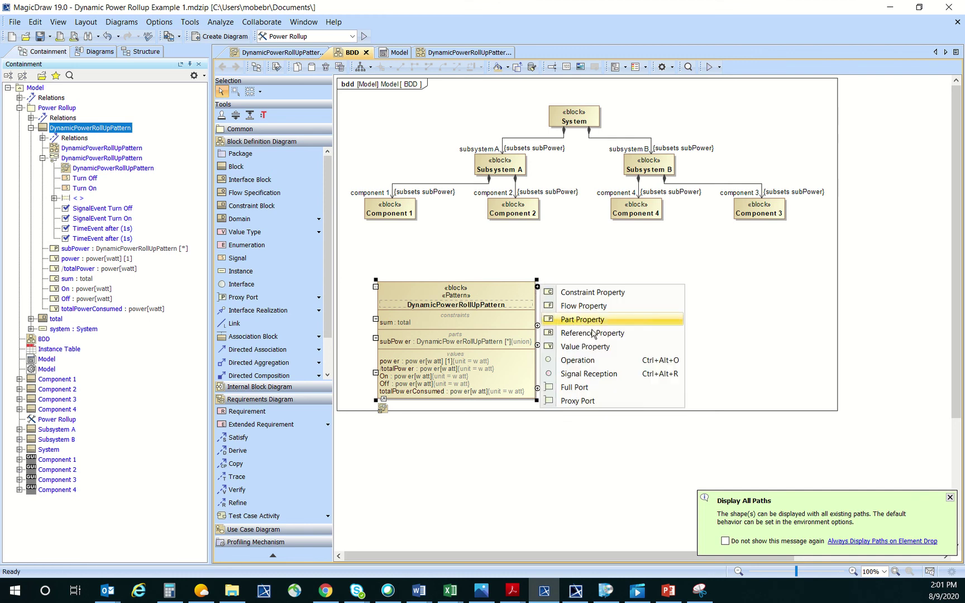
left_click(592, 347)
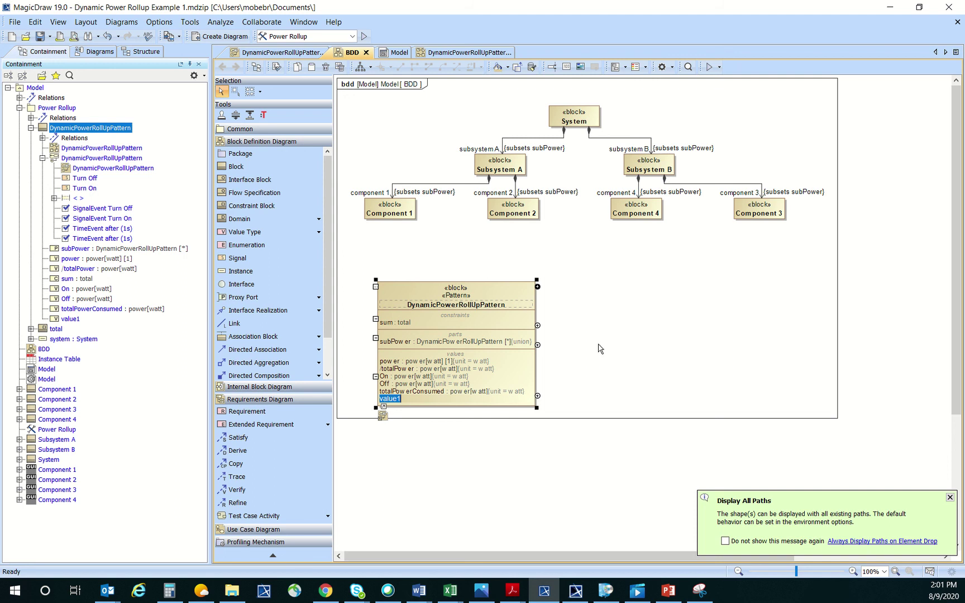
type("totalPowerConsumedWH")
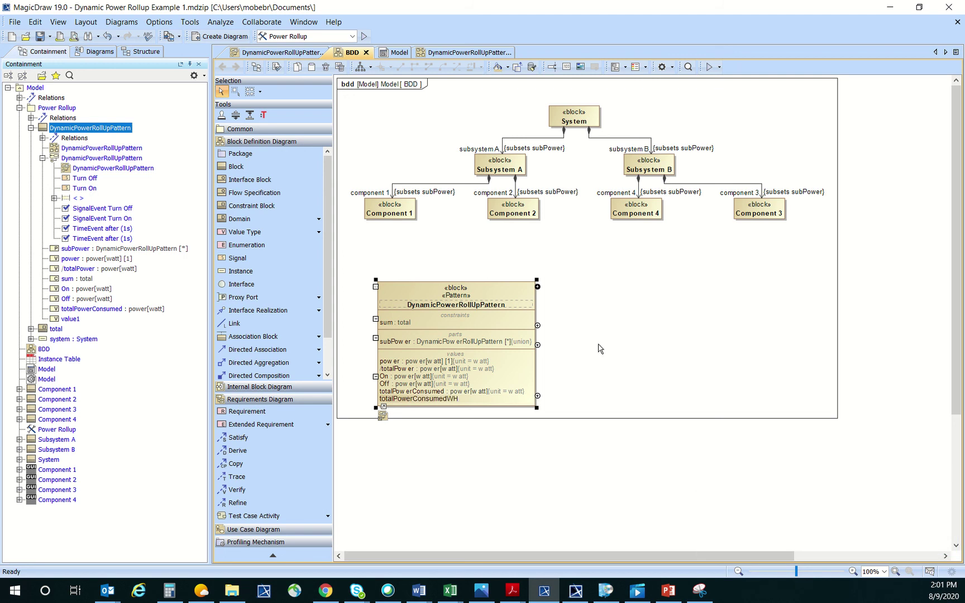
key("Return")
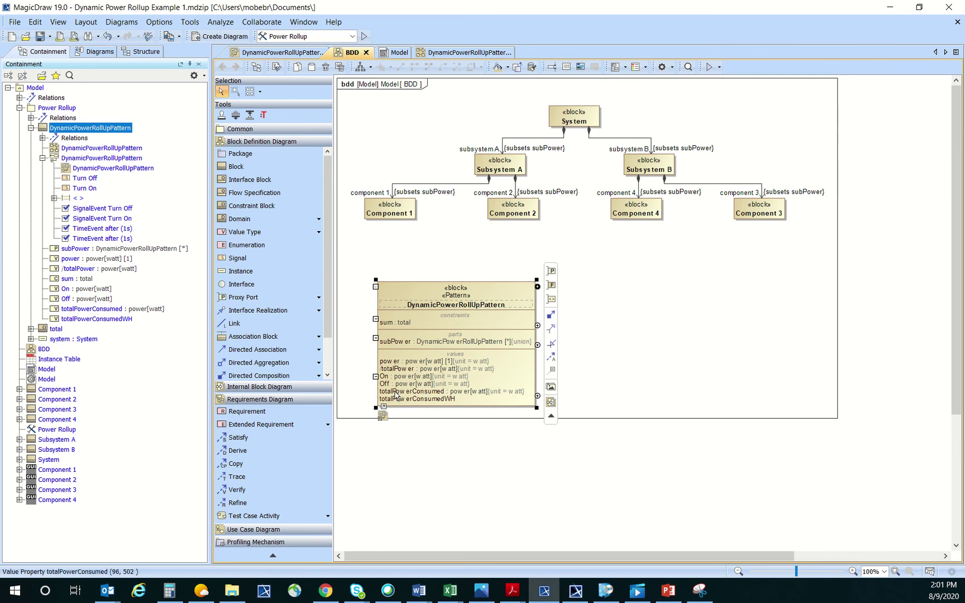
Assign the type watt to the totalPowerConsumedWH value property
left_click(435, 400)
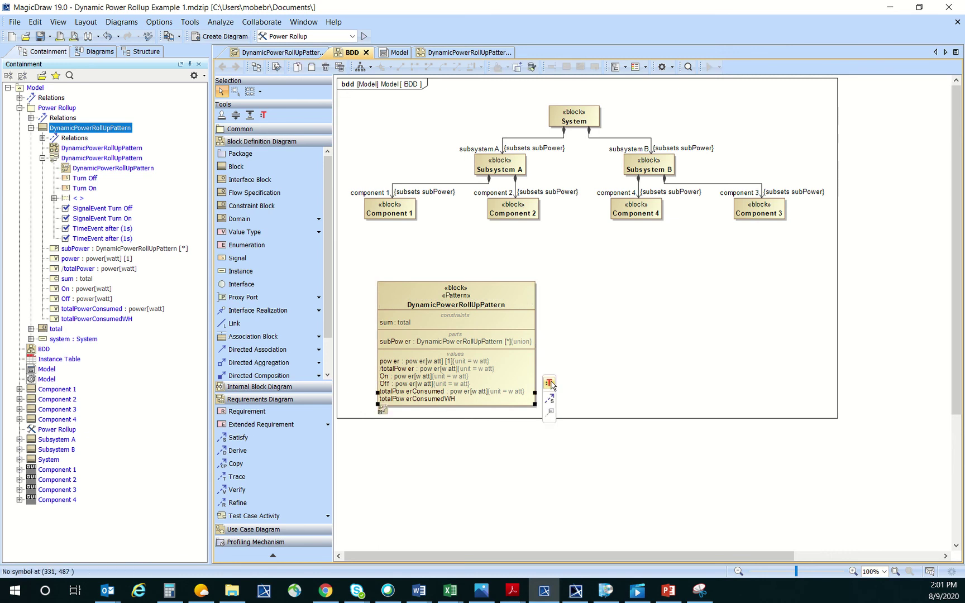
left_click(550, 383)
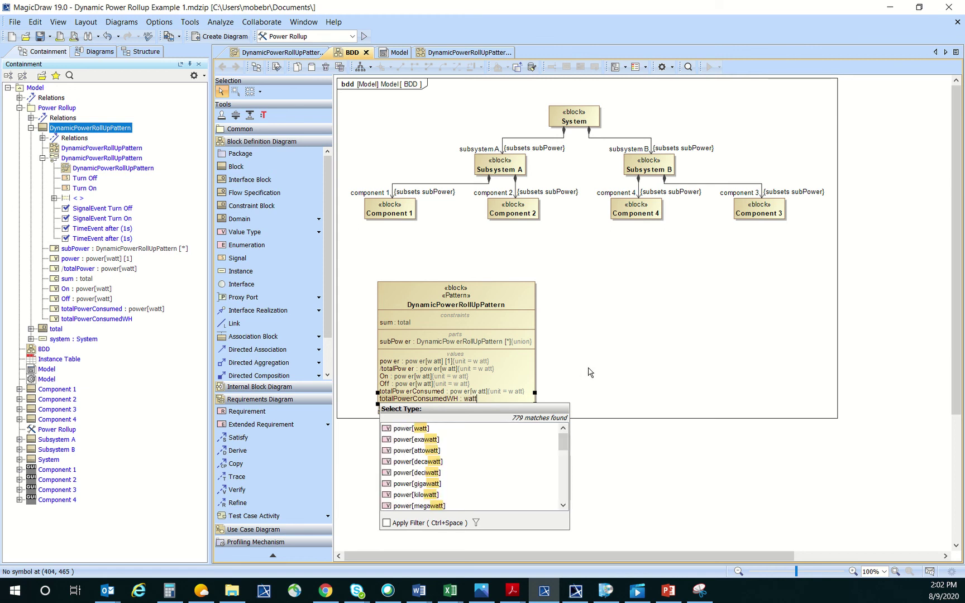
type("watt")
key("Return")
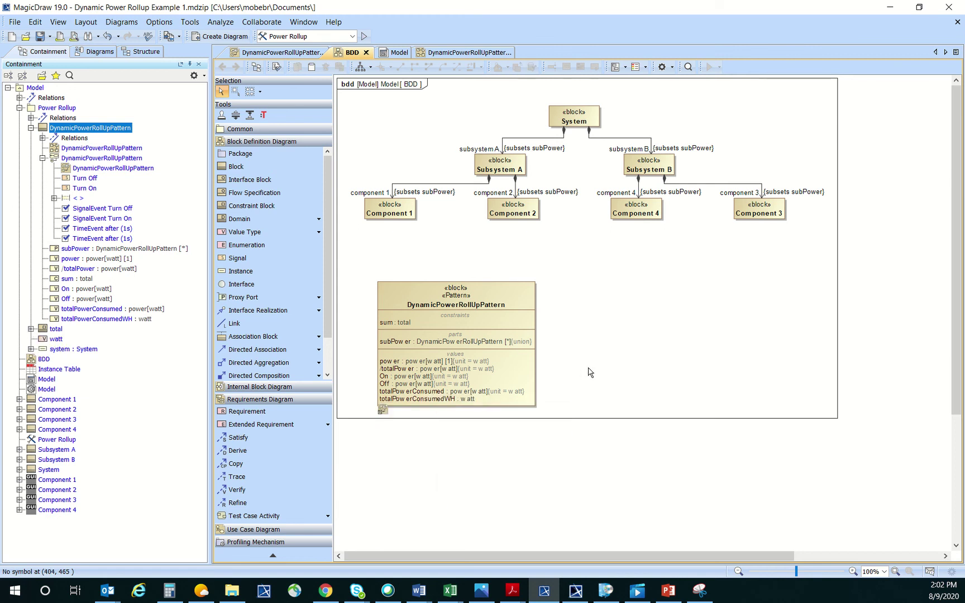
Set the type of the totalPowerConsumedWH value property to a new value type named wattHours
double_click(421, 399)
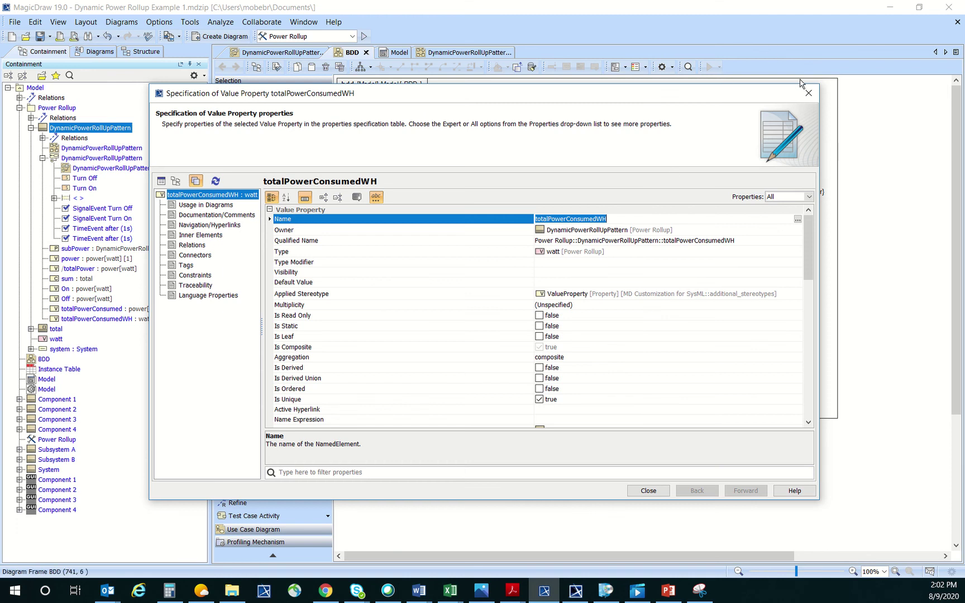
left_click(646, 252)
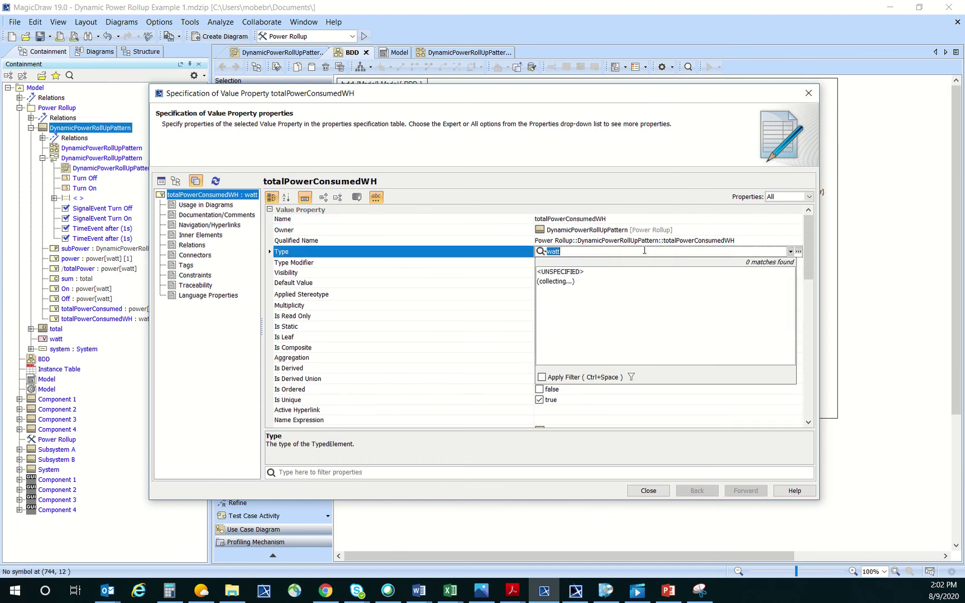
type("w")
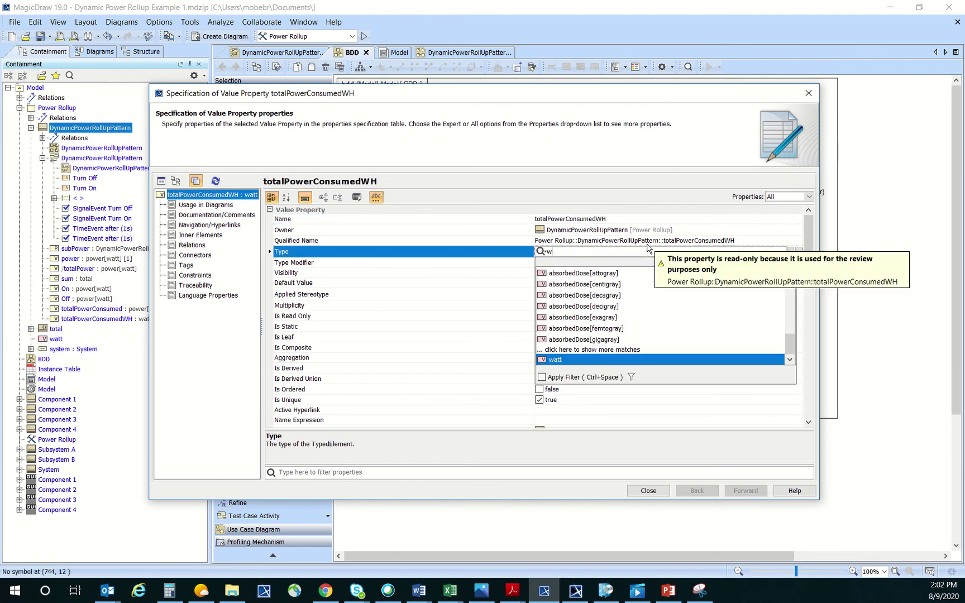
type("attHours")
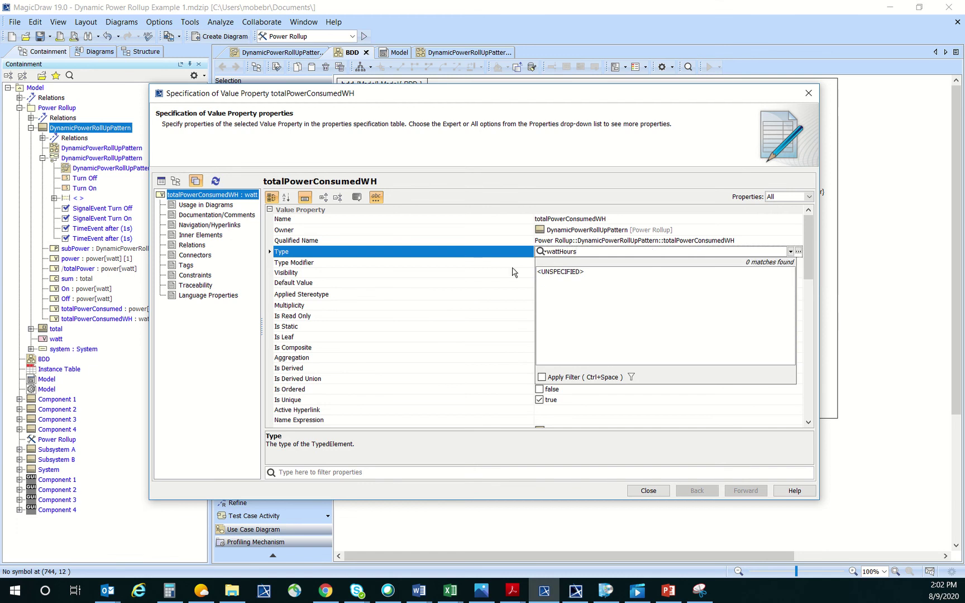
left_click(444, 287)
left_click(596, 252)
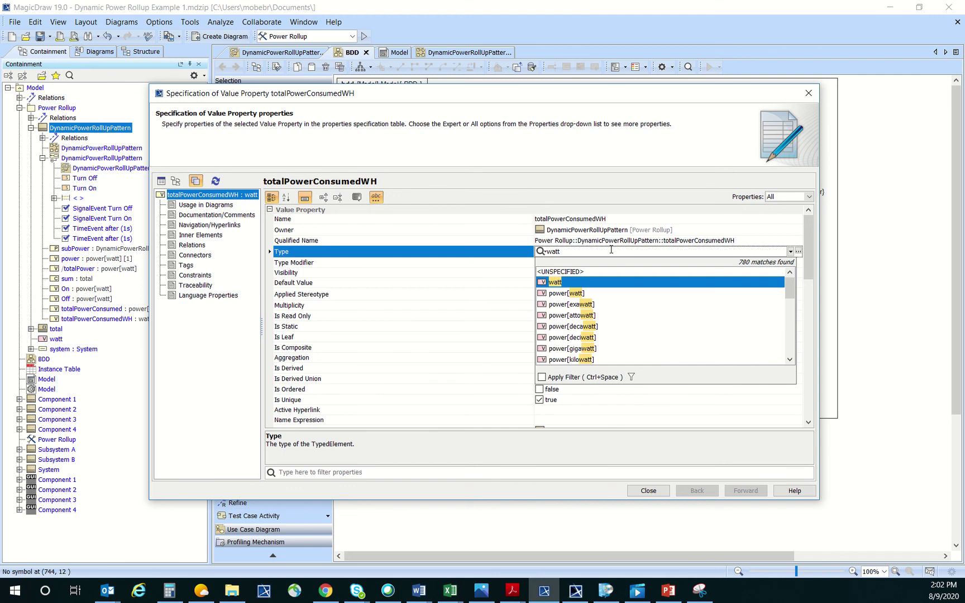
type("Hours")
key("Return")
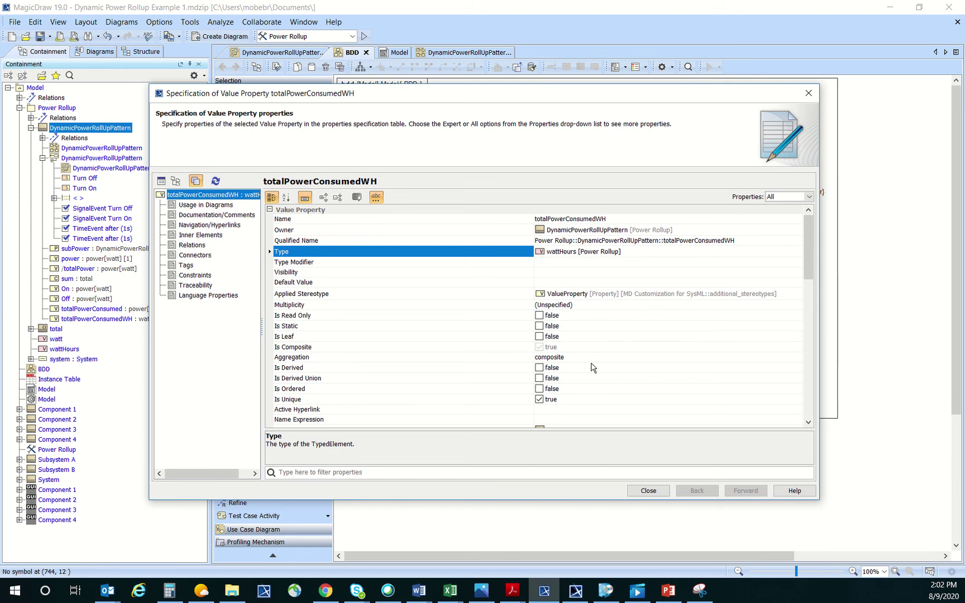
left_click(648, 491)
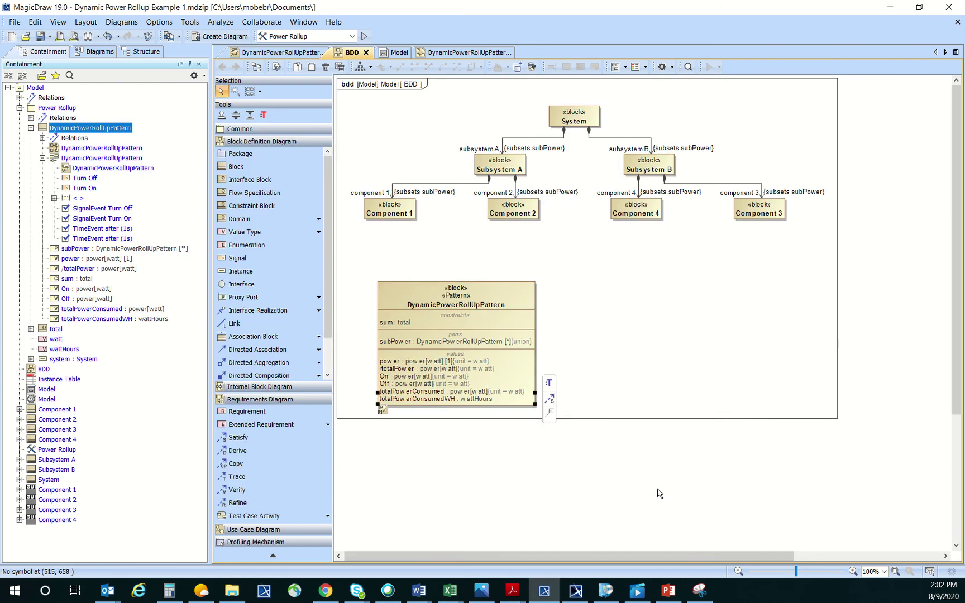
left_click(677, 333)
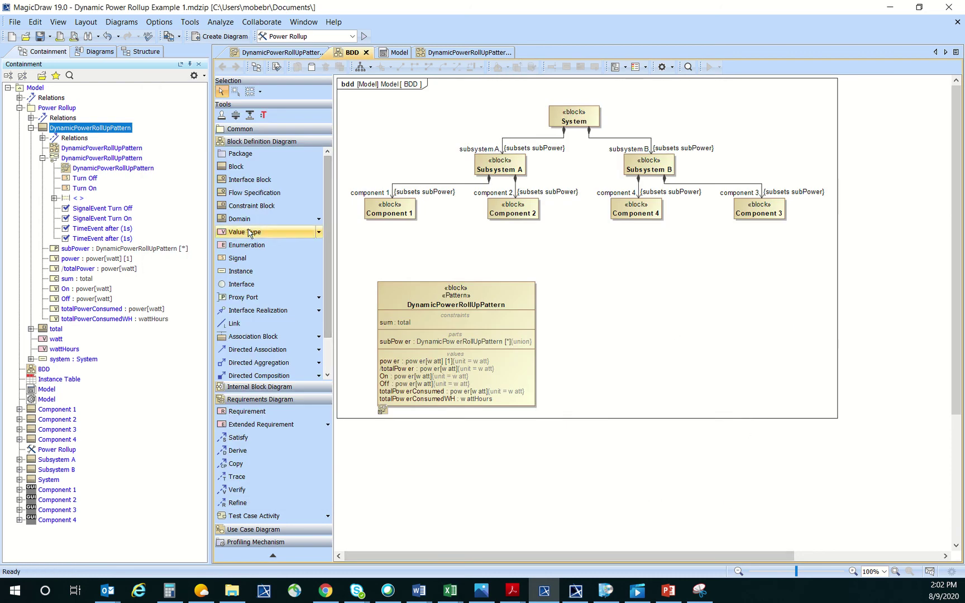
Create a constraint block "Total Power Consumed [Watt Hours]" beside DynamicPowerRollUpPattern with the expression totalPowerConsumedWH=totalPowerConsumed/3600
left_click(255, 207)
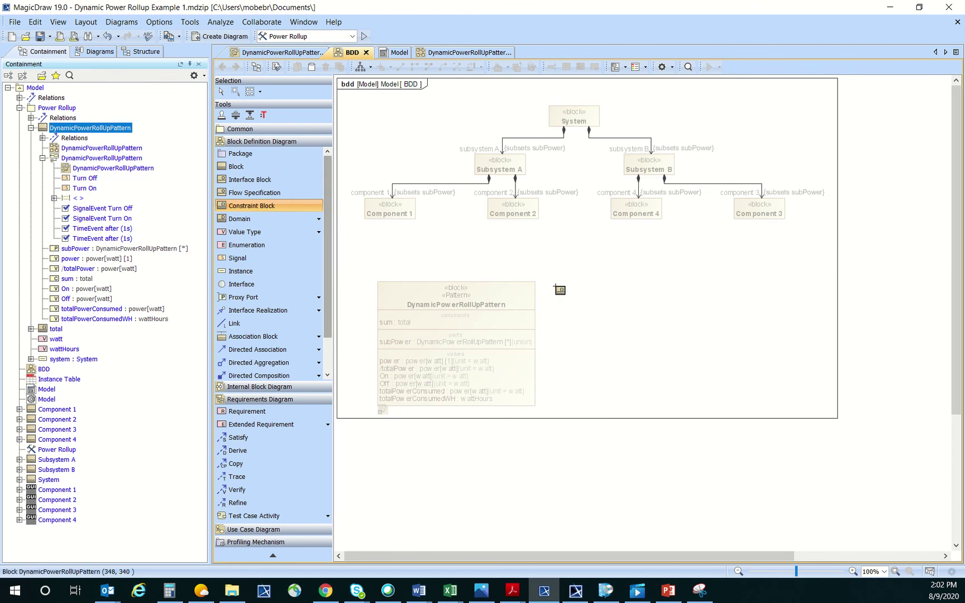
left_click(575, 286)
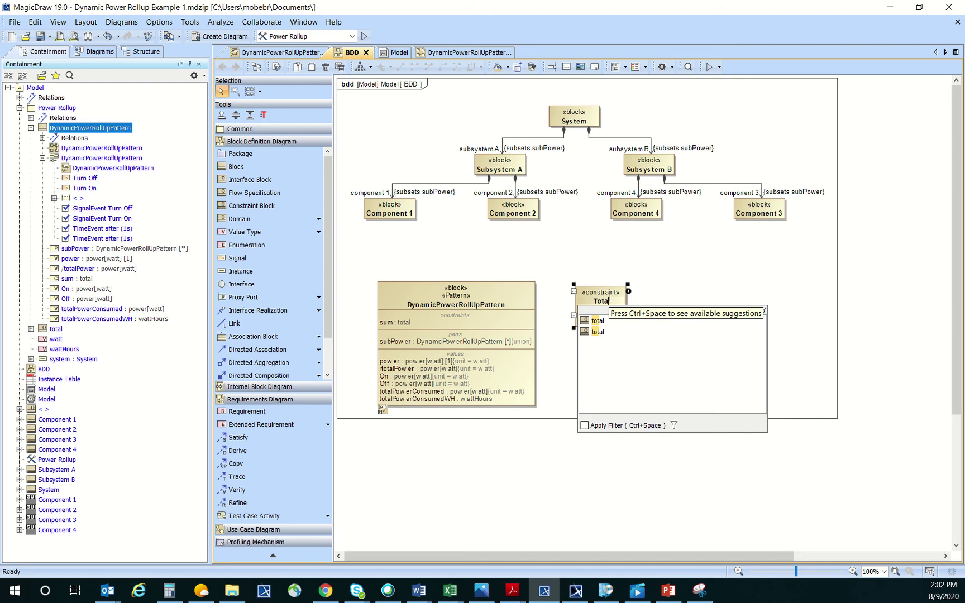
type("Power Consumed [Watt Hours")
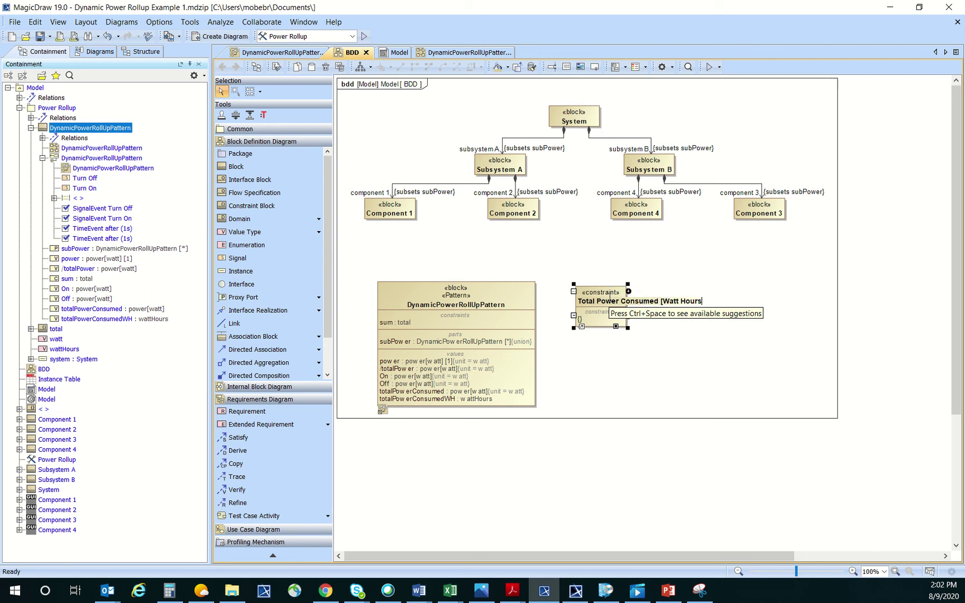
key("Return")
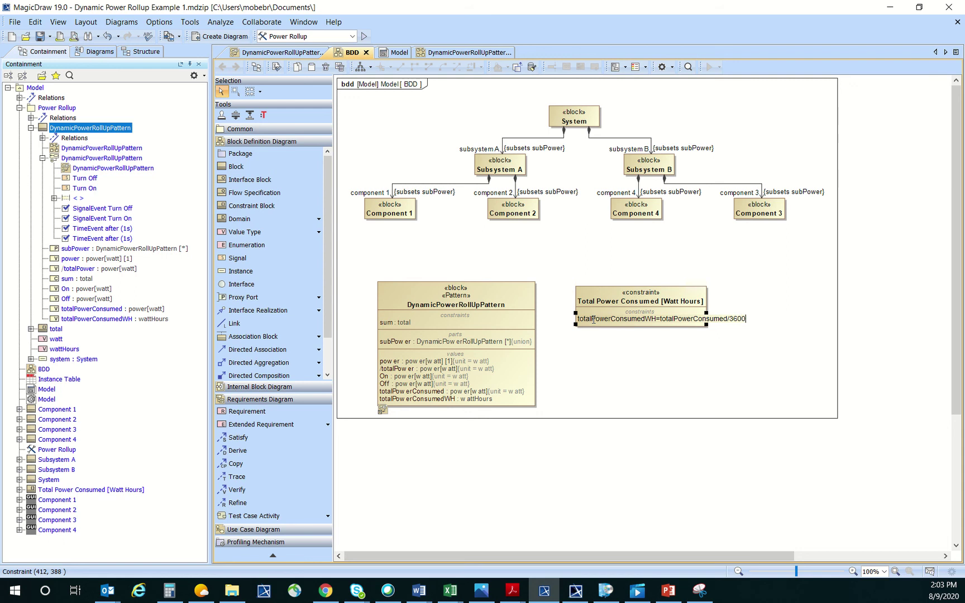
key("Return")
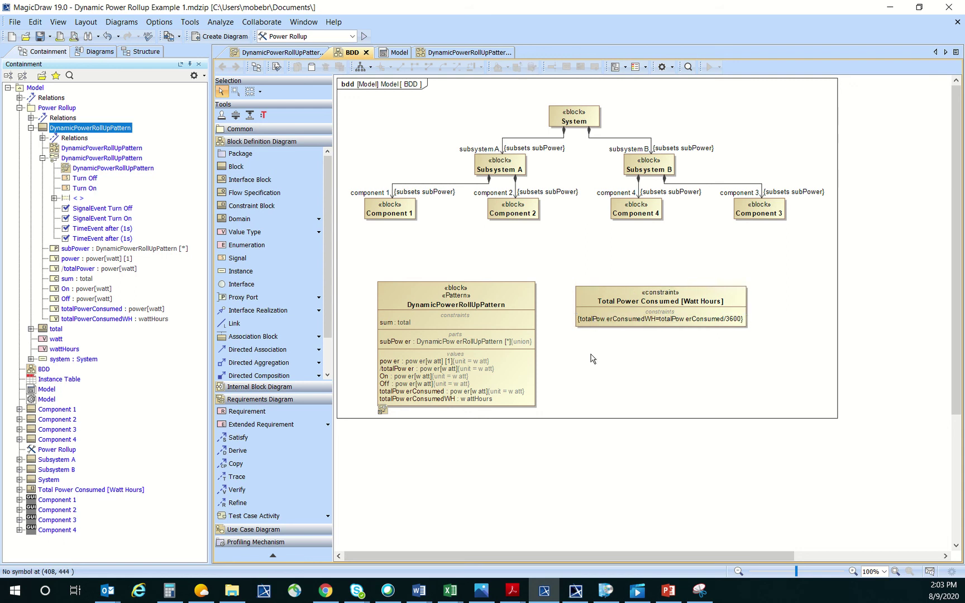
Parse the expression of the Total Power Consumed [Watt Hours] constraint block and create its parameters
left_click(666, 305)
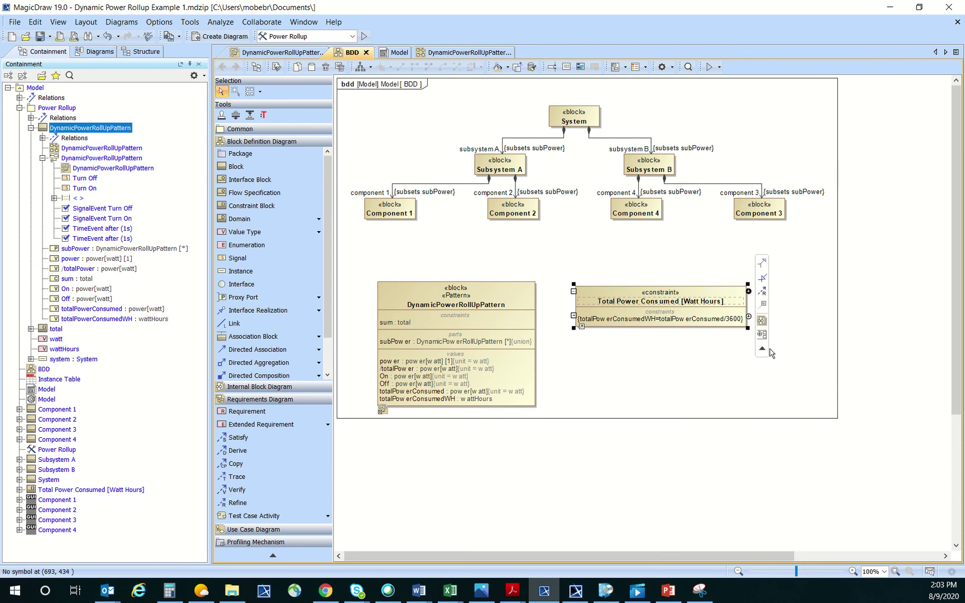
left_click(761, 336)
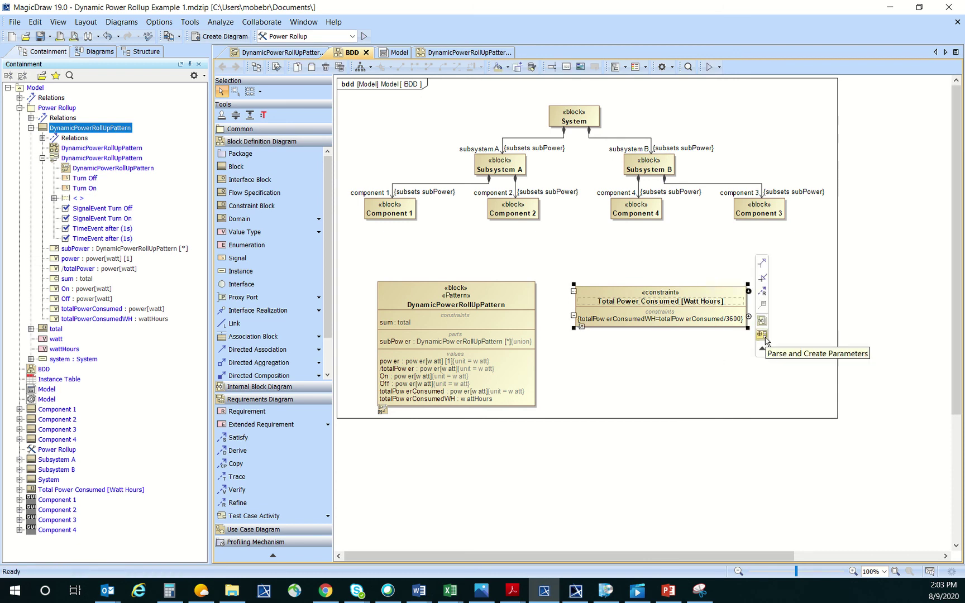
left_click(762, 336)
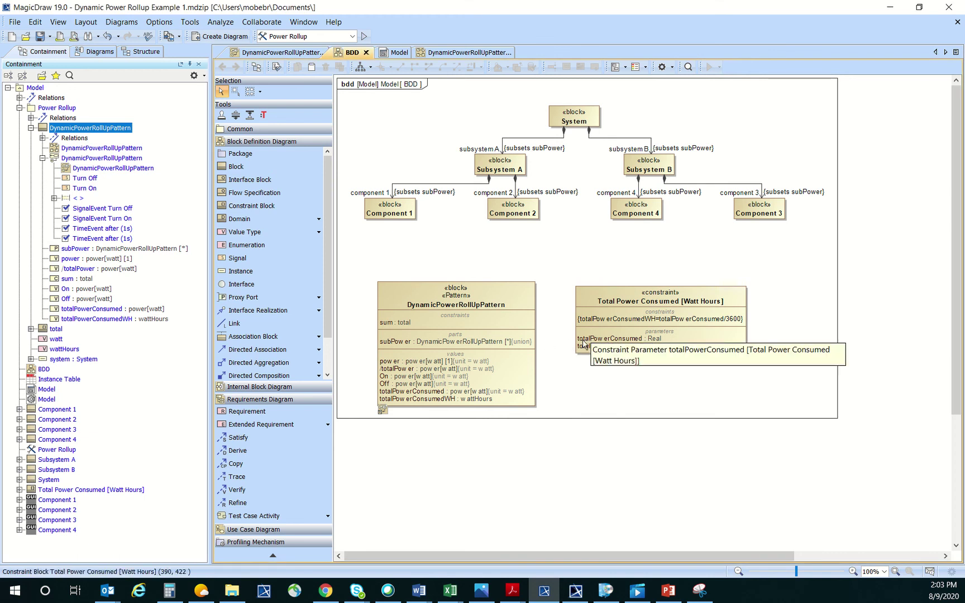
Add the Total Power Consumed [Watt Hours] constraint block to the DynamicPowerRollUpPattern block as a constraint property
left_click(665, 302)
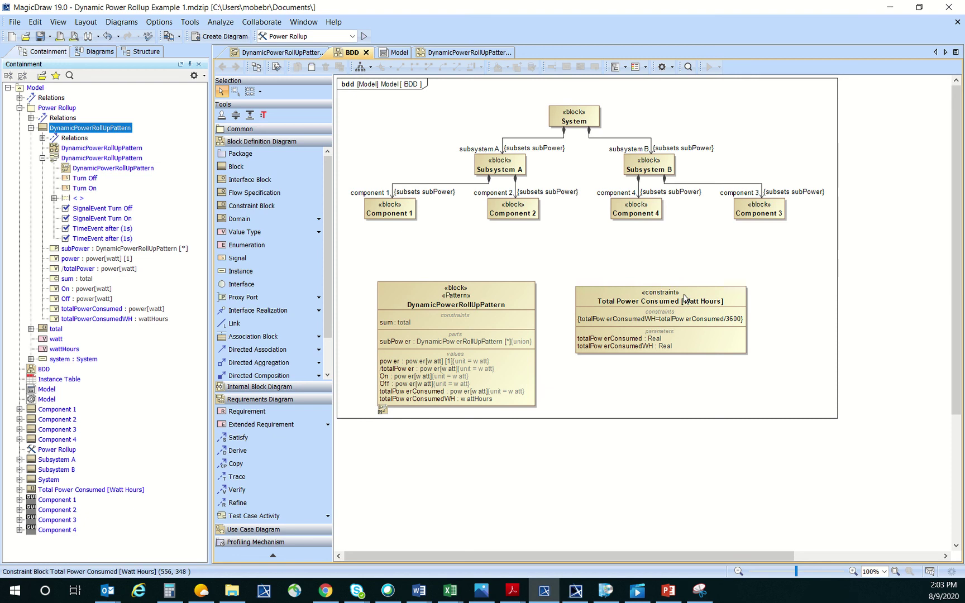
left_click_drag(679, 296, 500, 302)
left_click(566, 264)
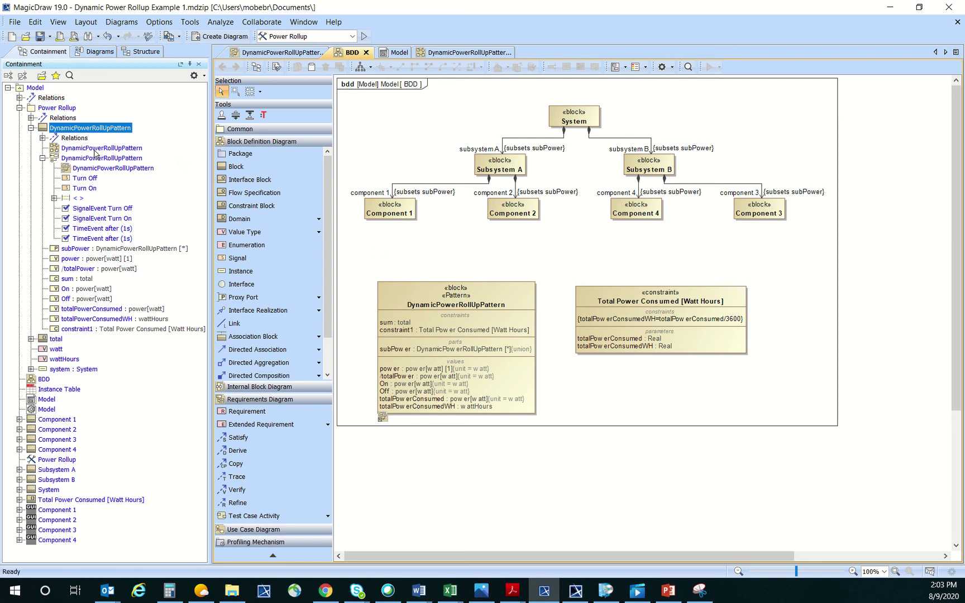
Open the DynamicPowerRollUpPattern parametric diagram and place the Total Power Consumed [Watt Hours] constraint property below the sum constraint
double_click(95, 151)
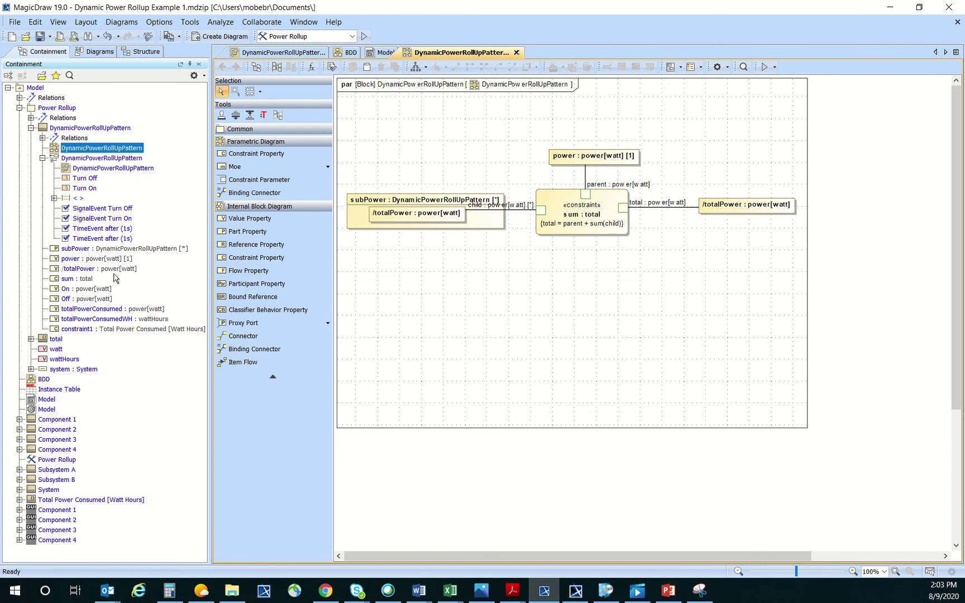
left_click(82, 329)
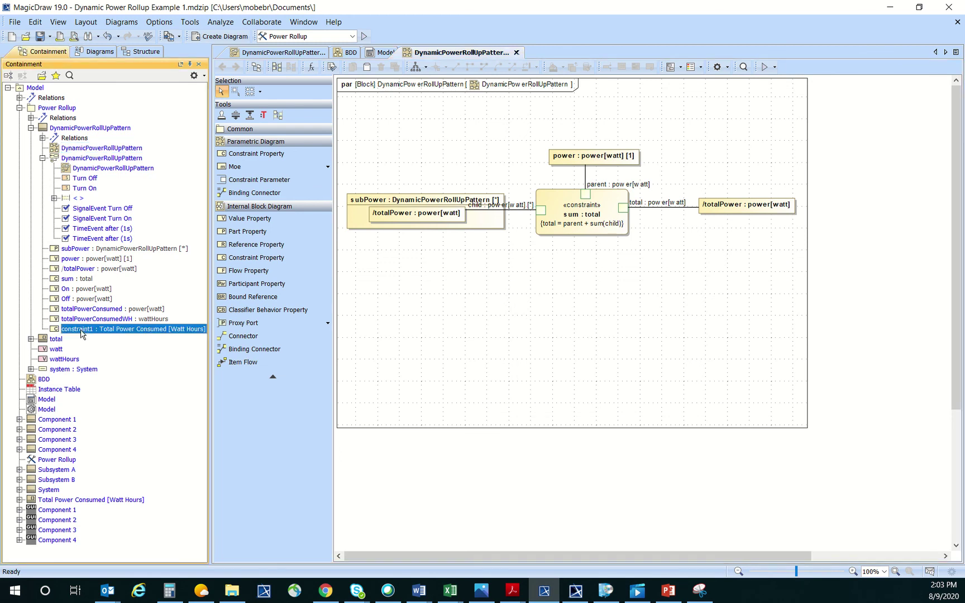
left_click_drag(207, 328, 237, 327)
left_click_drag(82, 331, 642, 323)
left_click_drag(705, 334, 679, 306)
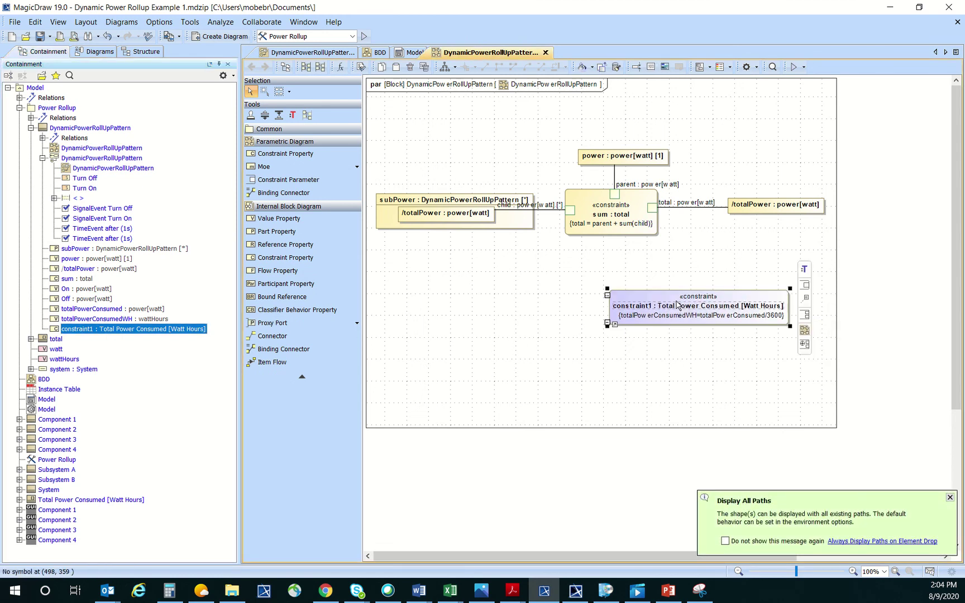
Display the totalPowerConsumed and totalPowerConsumedWH parameters on the new constraint property and shift the shape further right in the diagram
left_click(804, 316)
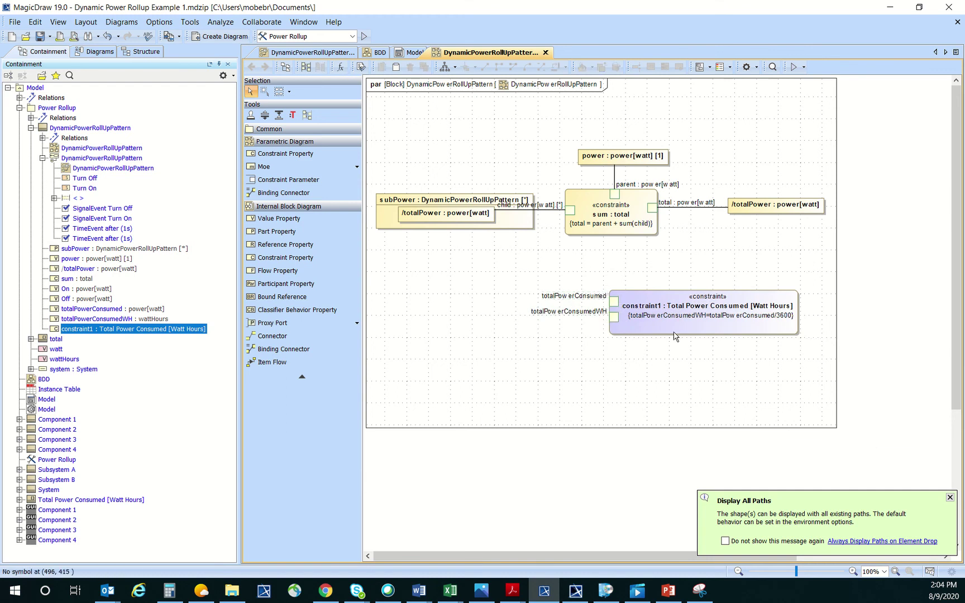
left_click_drag(616, 300, 640, 299)
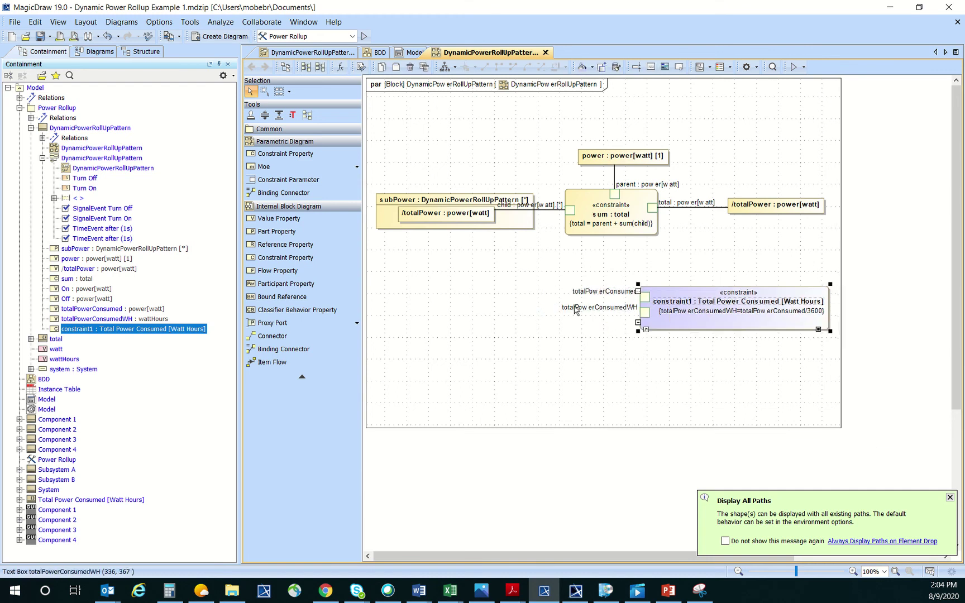
left_click(579, 347)
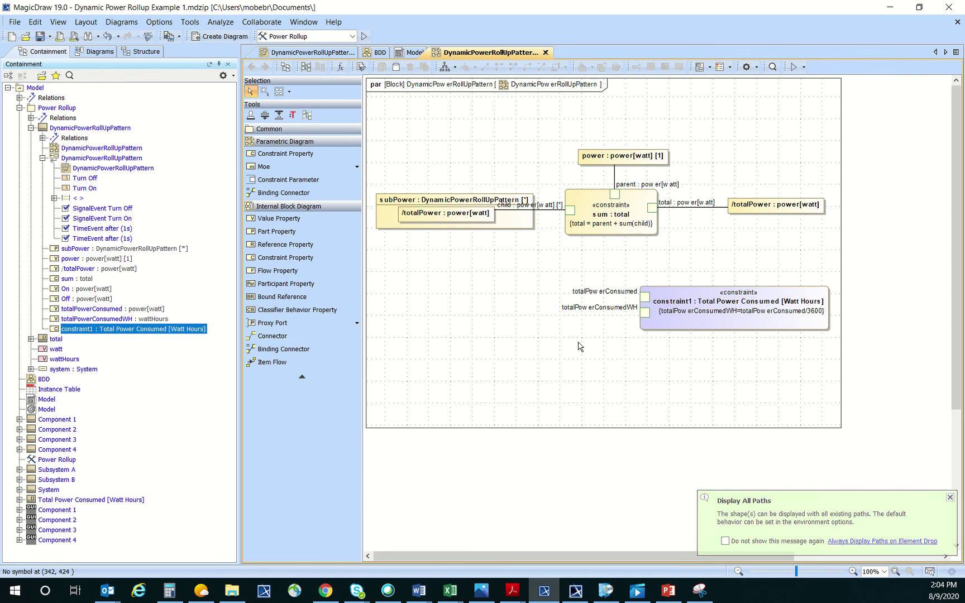
Display the block's remaining value properties on the parametric diagram and remove the Off and On shapes from it
right_click(460, 306)
mouse_move(561, 387)
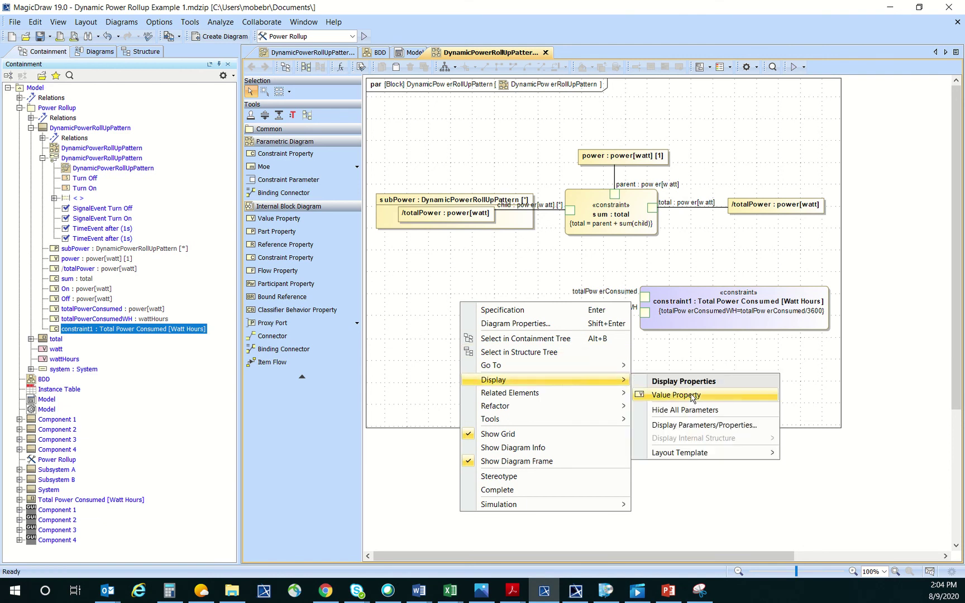
left_click(693, 396)
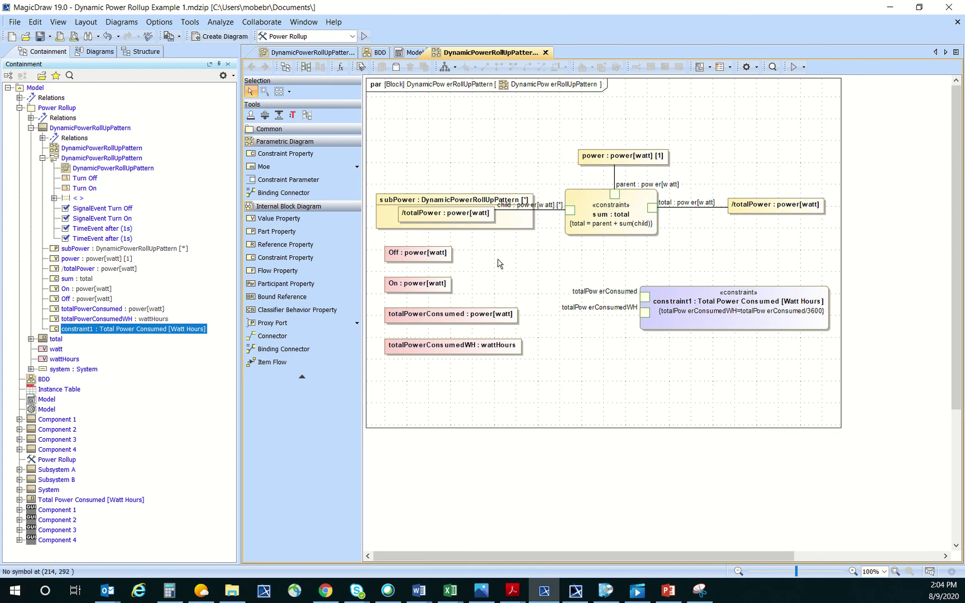
left_click(428, 255)
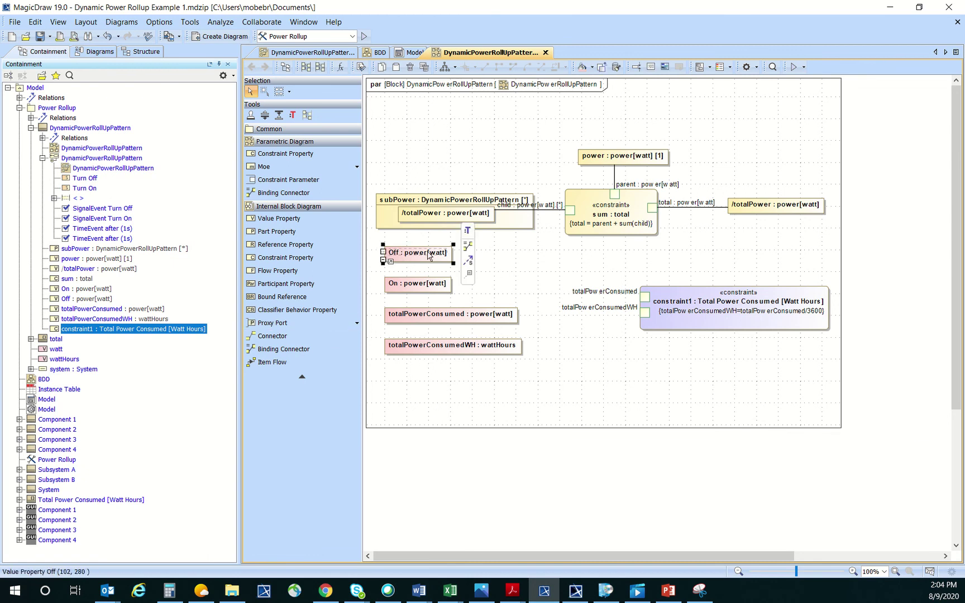
key("Delete")
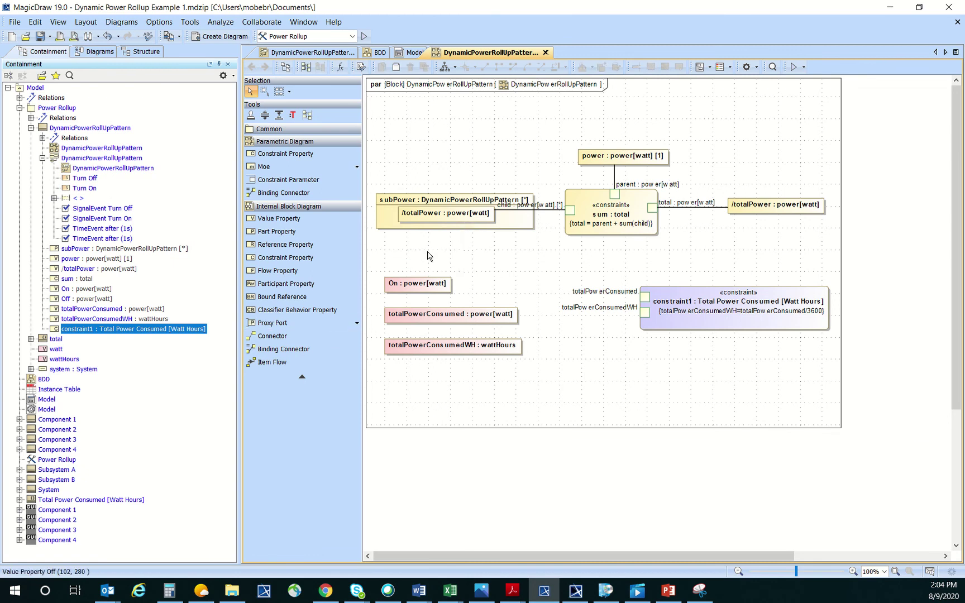
left_click(420, 287)
key("Delete")
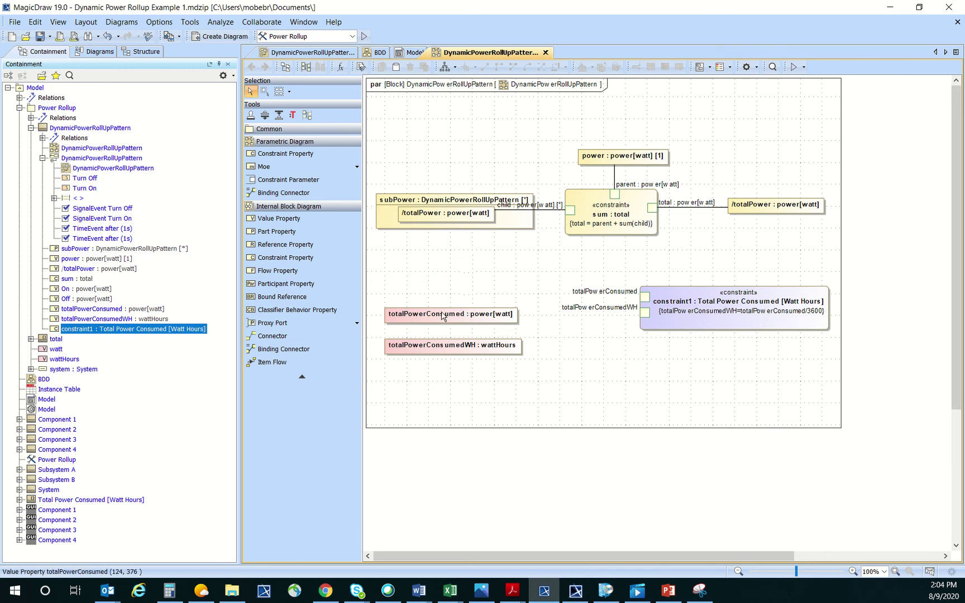
Space out the totalPowerConsumed and totalPowerConsumedWH value properties and bind each to its matching parameter on the Watt Hours constraint
left_click_drag(441, 314, 436, 278)
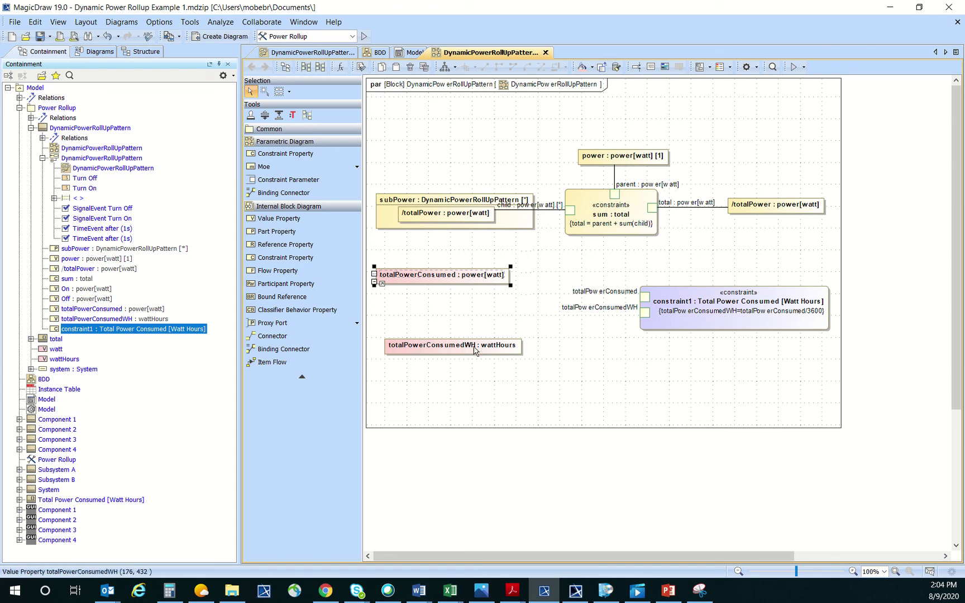
left_click_drag(474, 350, 465, 336)
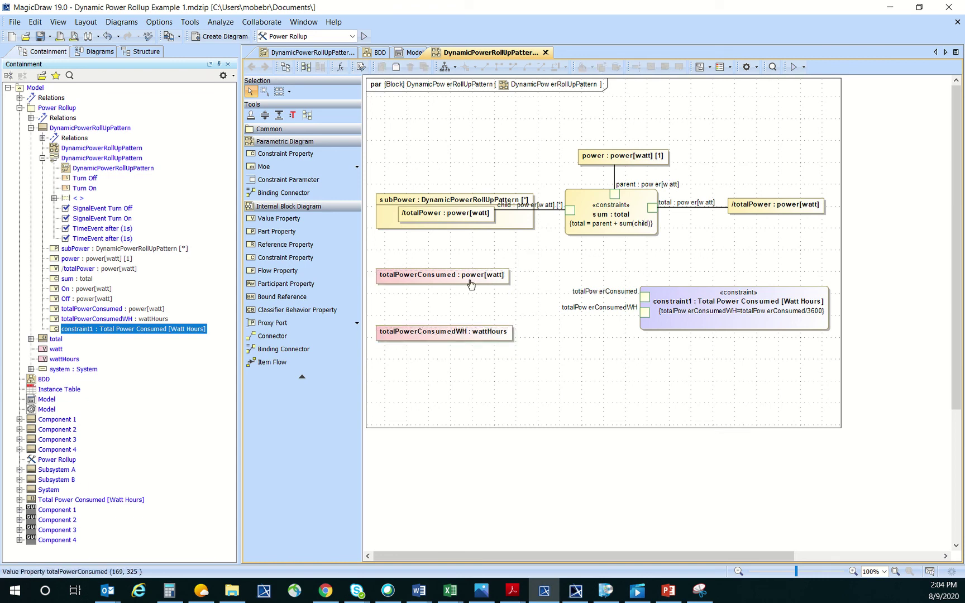
left_click(471, 284)
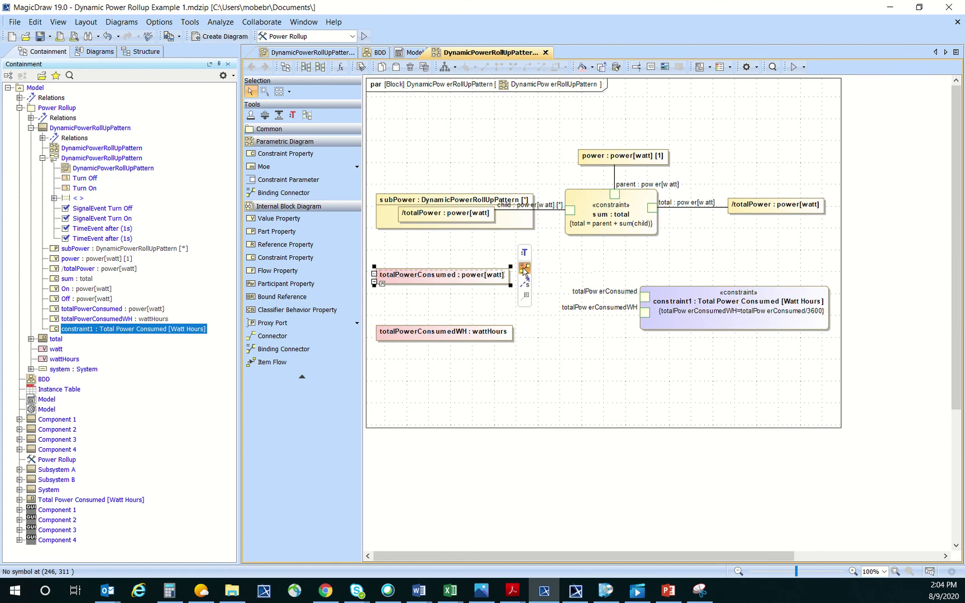
left_click_drag(525, 270, 642, 297)
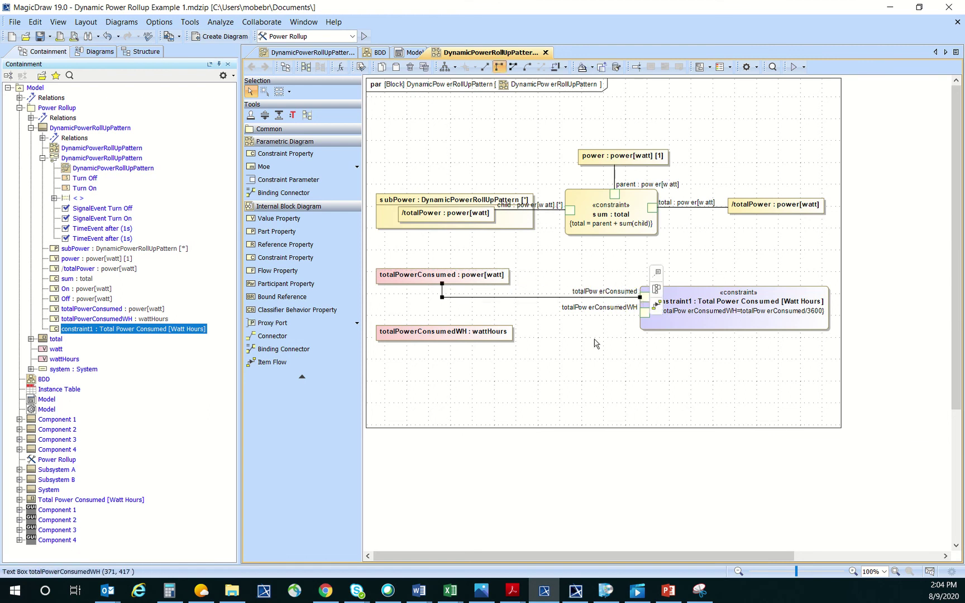
left_click(472, 332)
left_click_drag(528, 323, 645, 313)
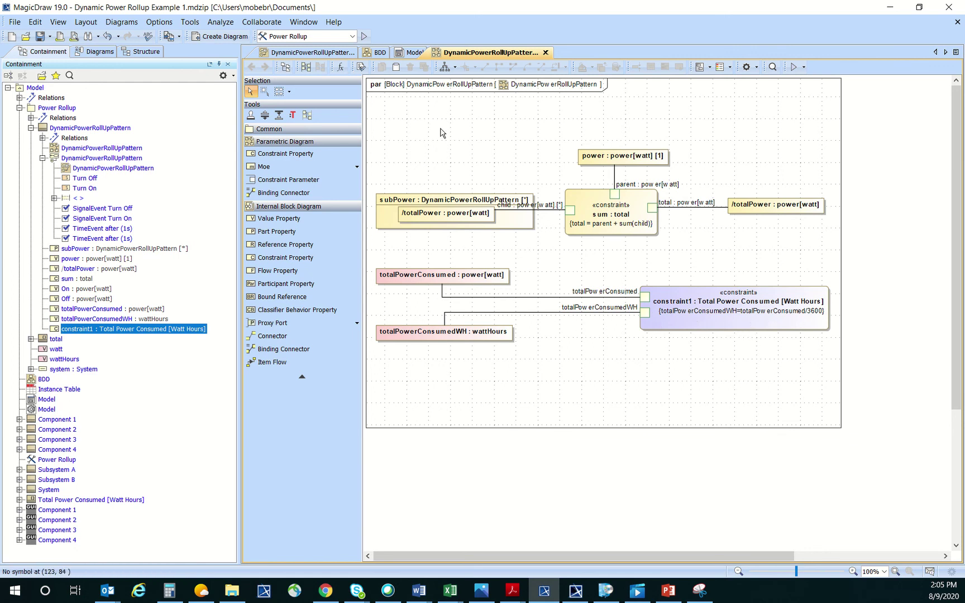
Run the Power Rollup simulation configuration and turn on Component 4 from its control panel
left_click(351, 37)
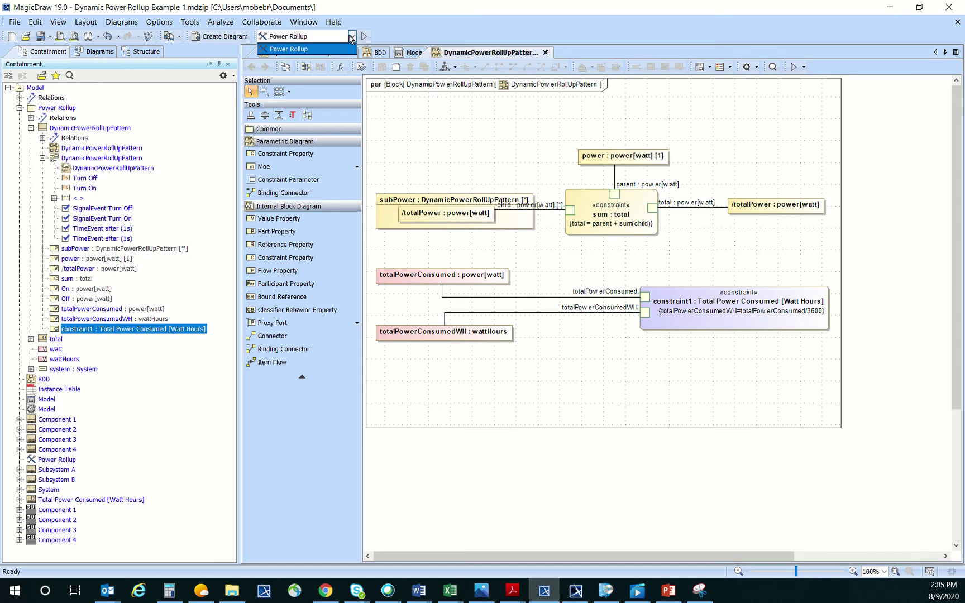
left_click(328, 53)
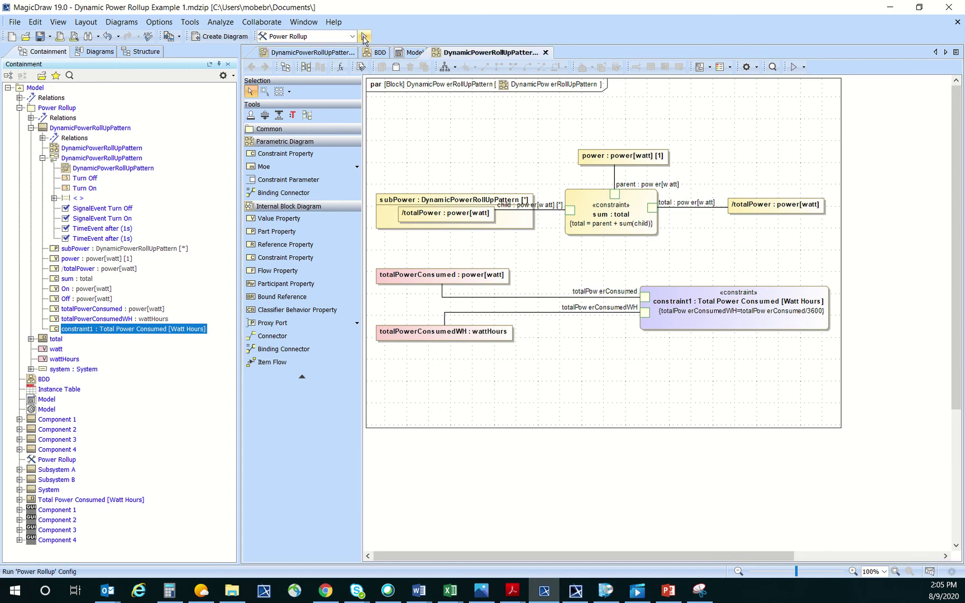
left_click(364, 37)
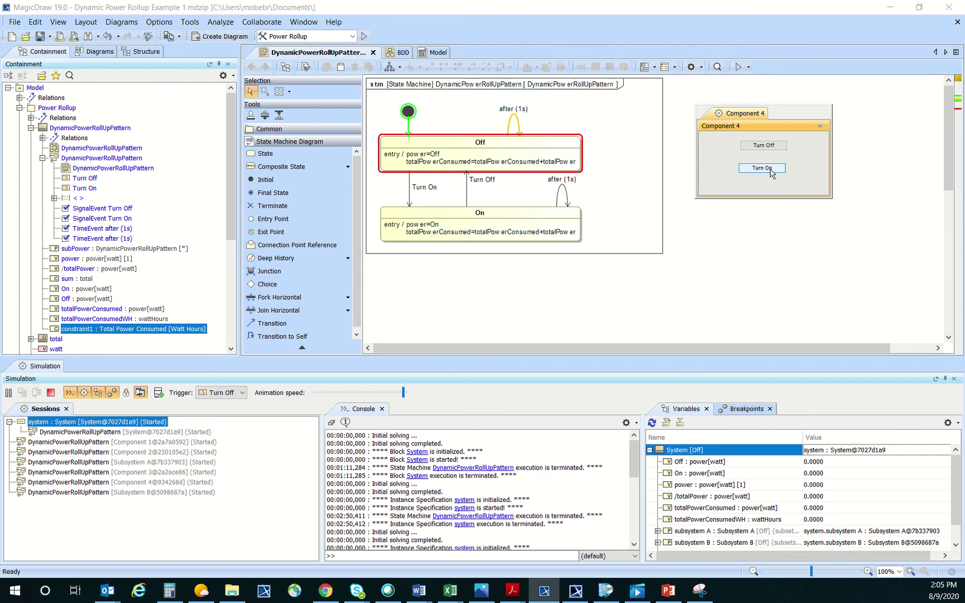
left_click(772, 171)
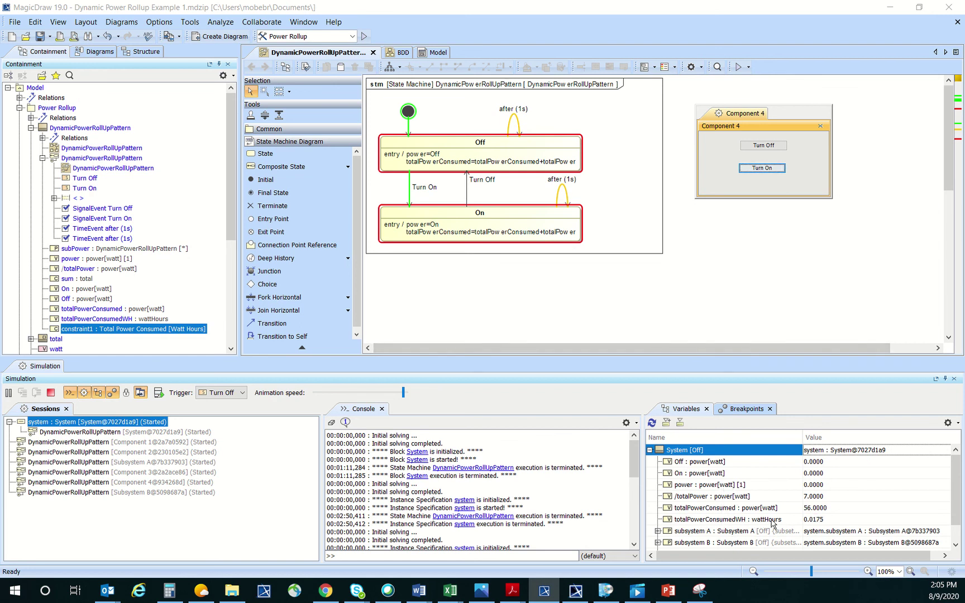
Examine how totalPowerConsumed and totalPowerConsumedWH of the System change among the running simulation's variables
left_click(710, 509)
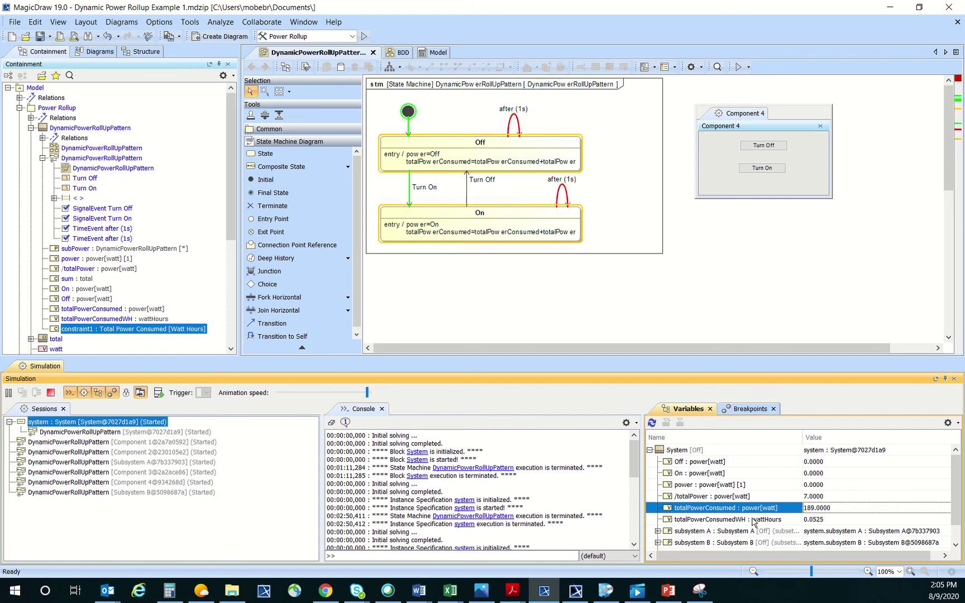
left_click(753, 521)
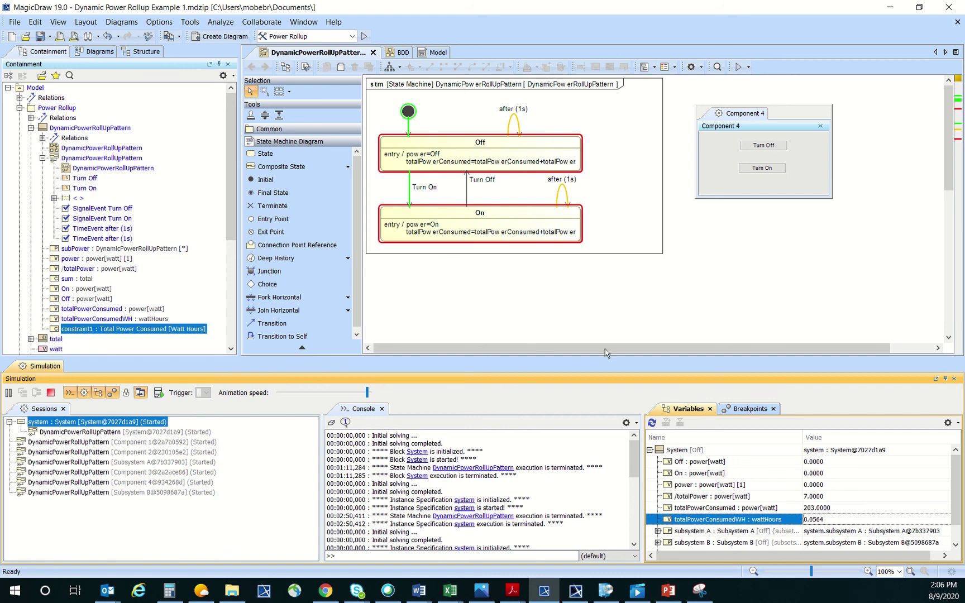
left_click_drag(606, 356, 605, 331)
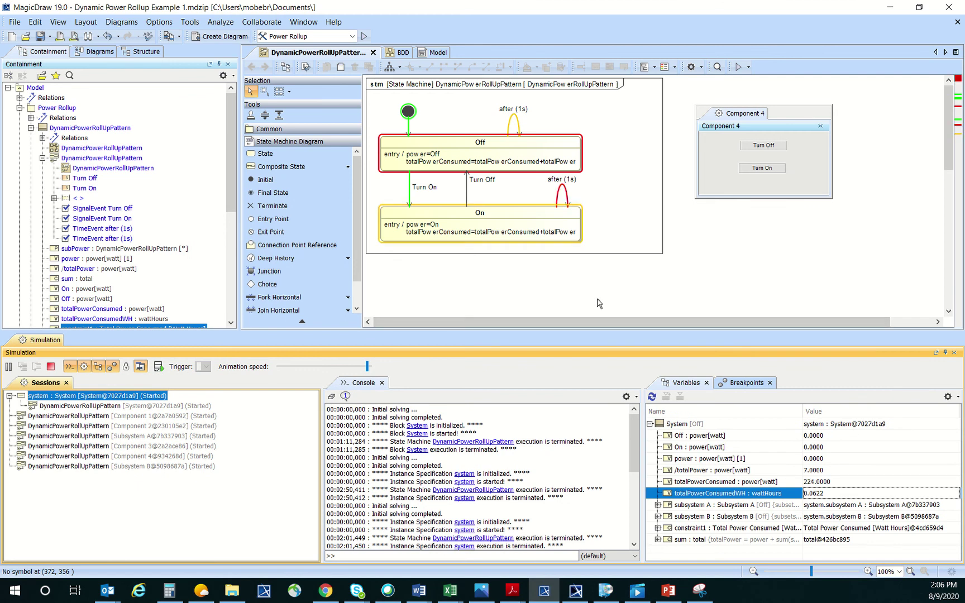
left_click_drag(595, 330, 595, 359)
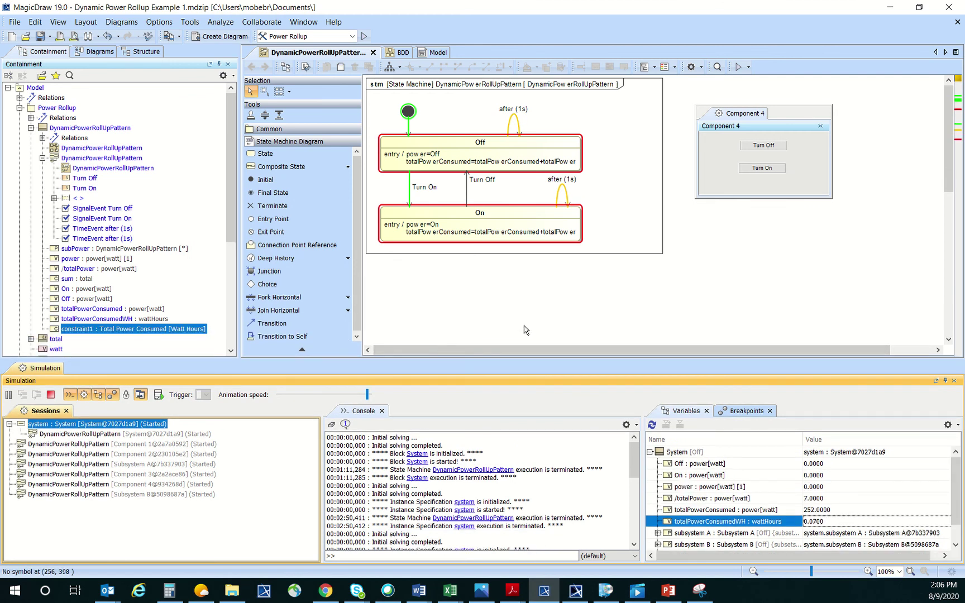